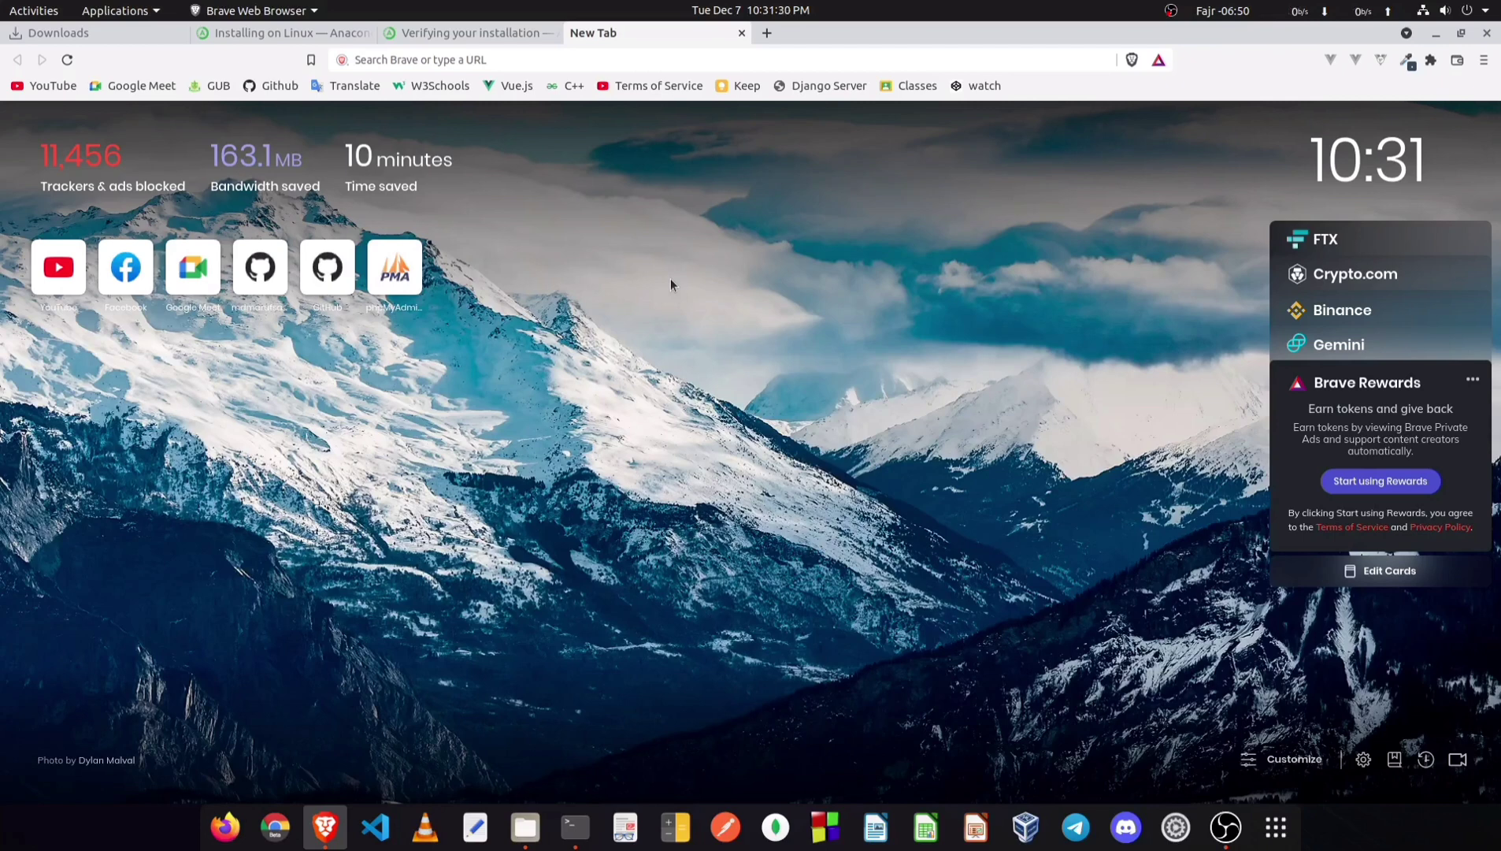
Step: Search the web for "anaconda" and open the official Anaconda website from the results
click(513, 60)
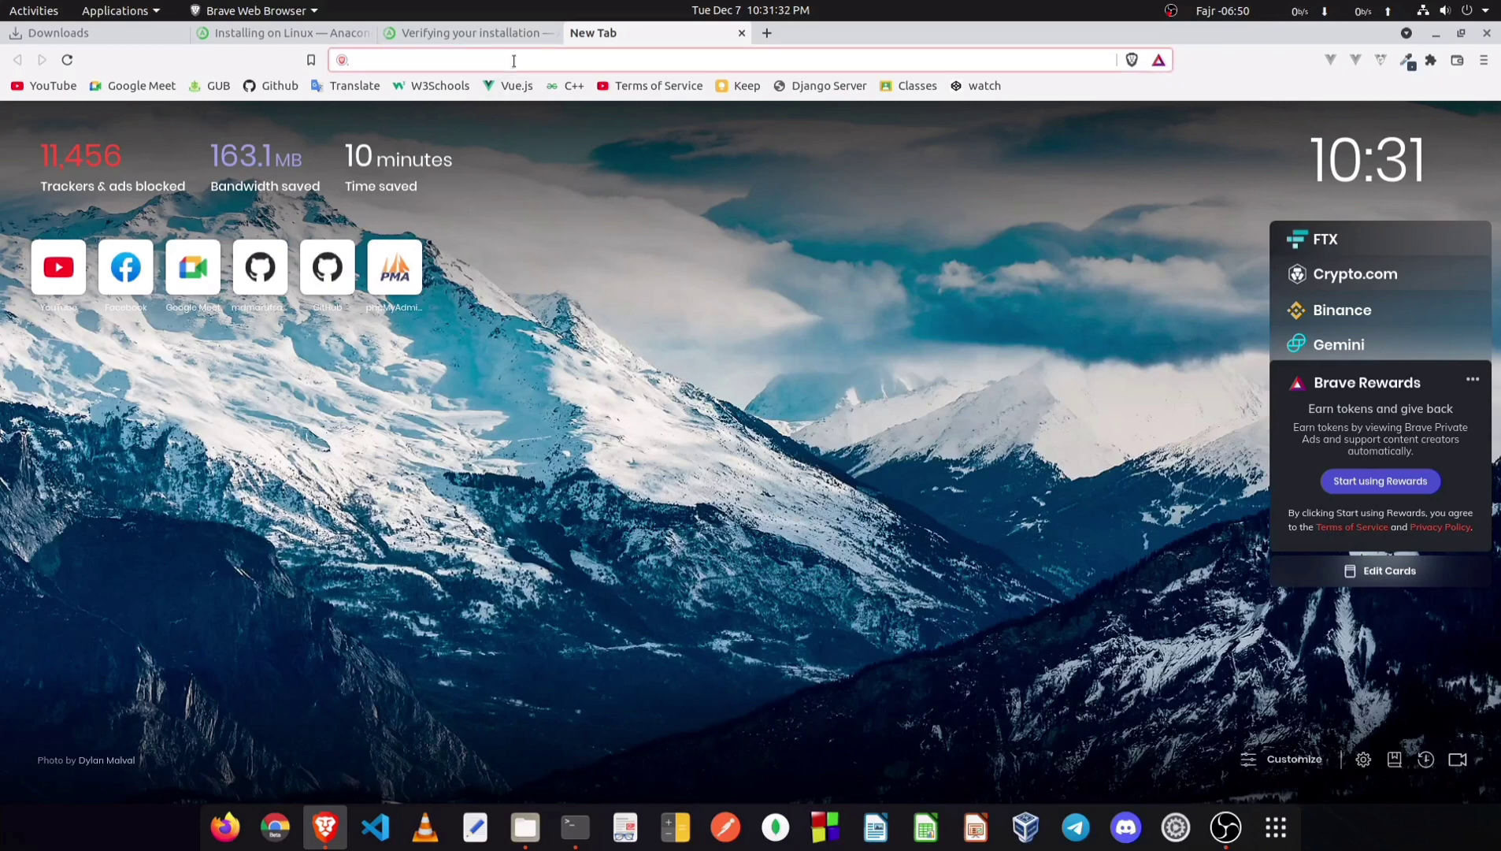
text(anaconda)
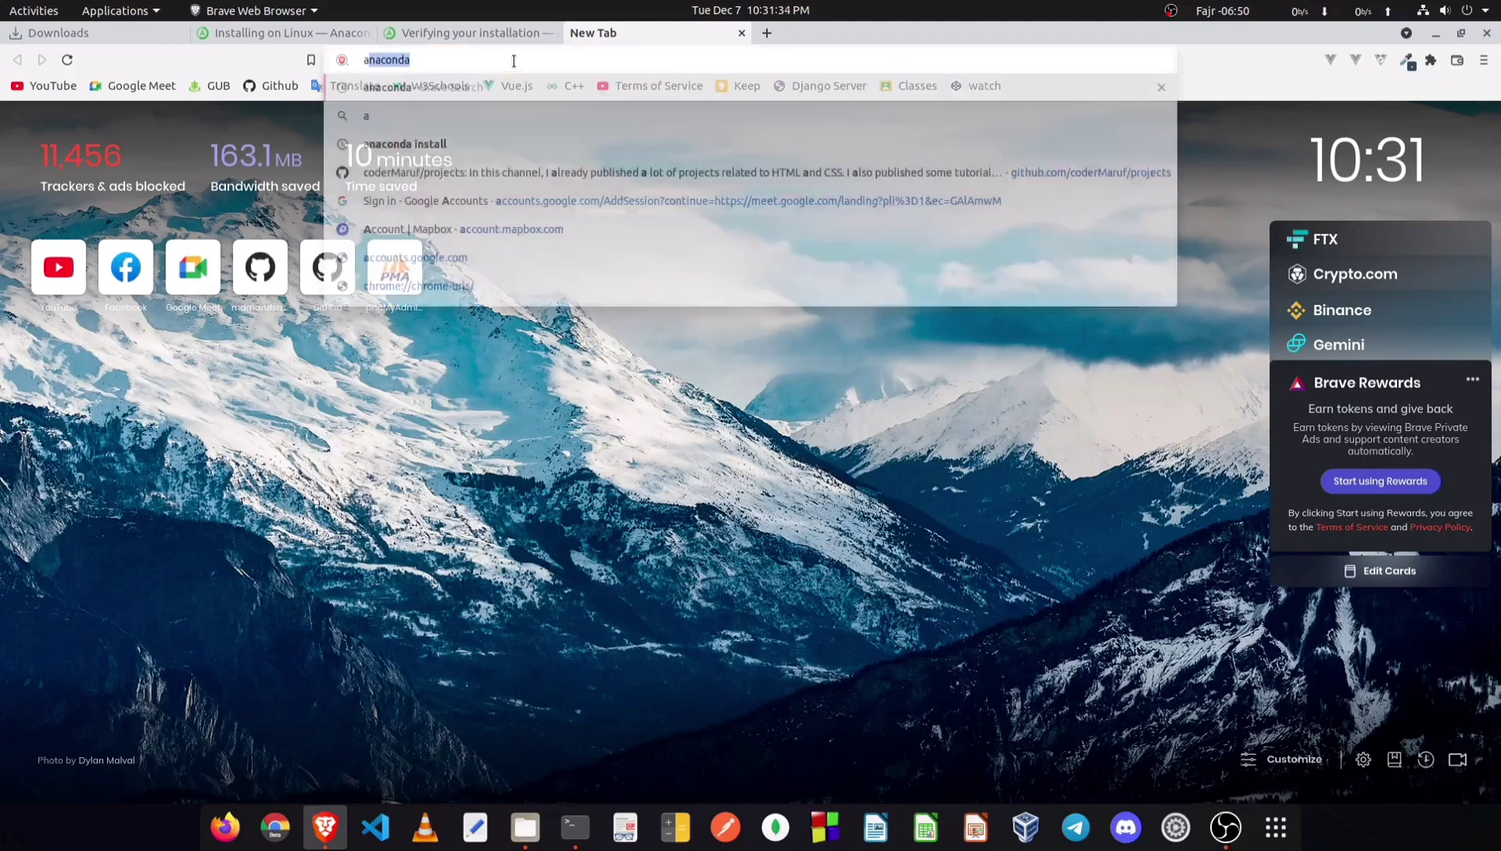
key(Return)
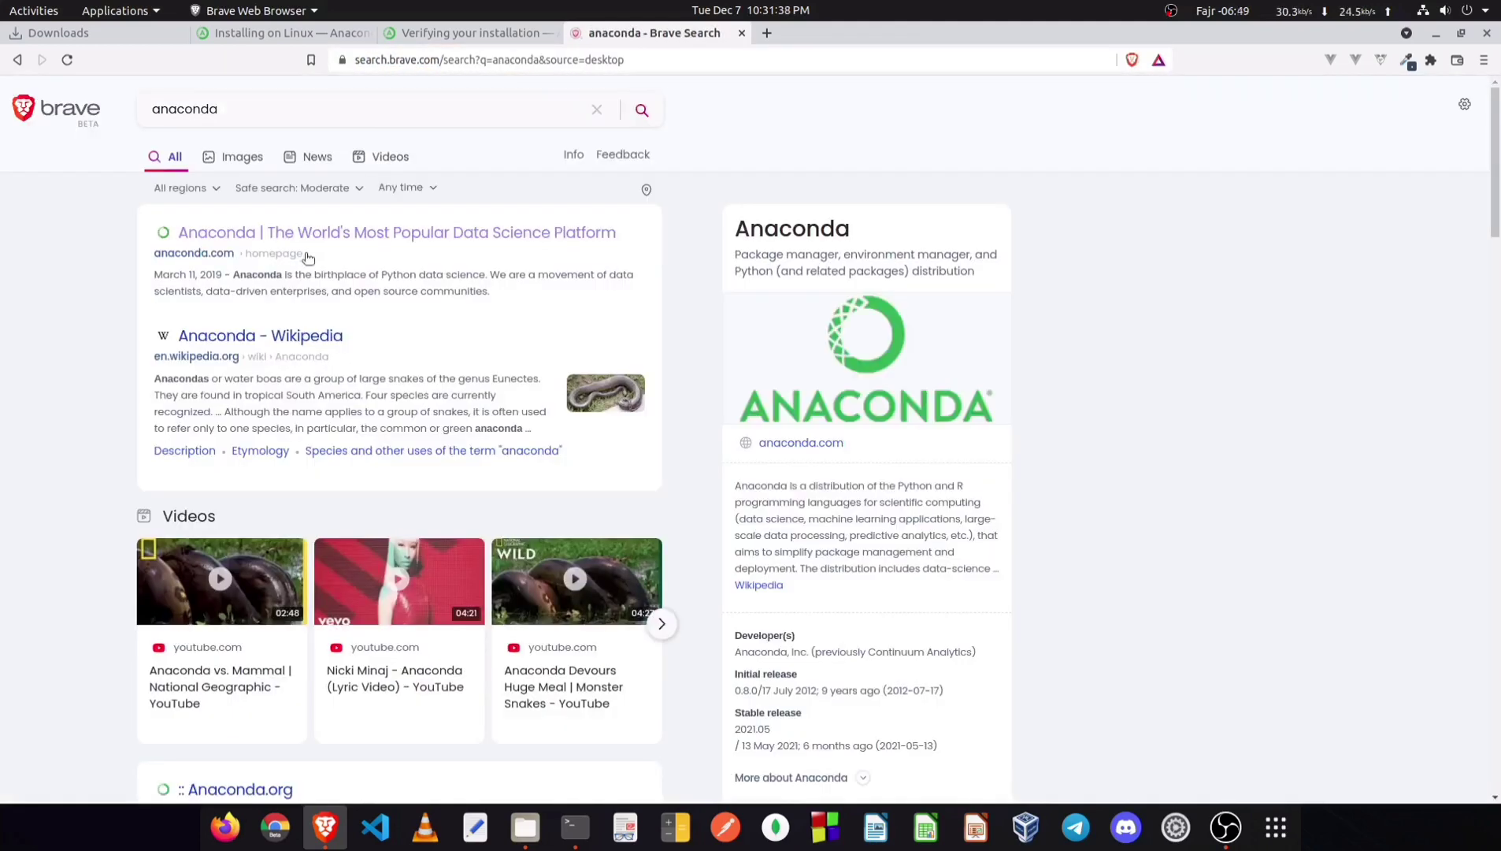
click(307, 237)
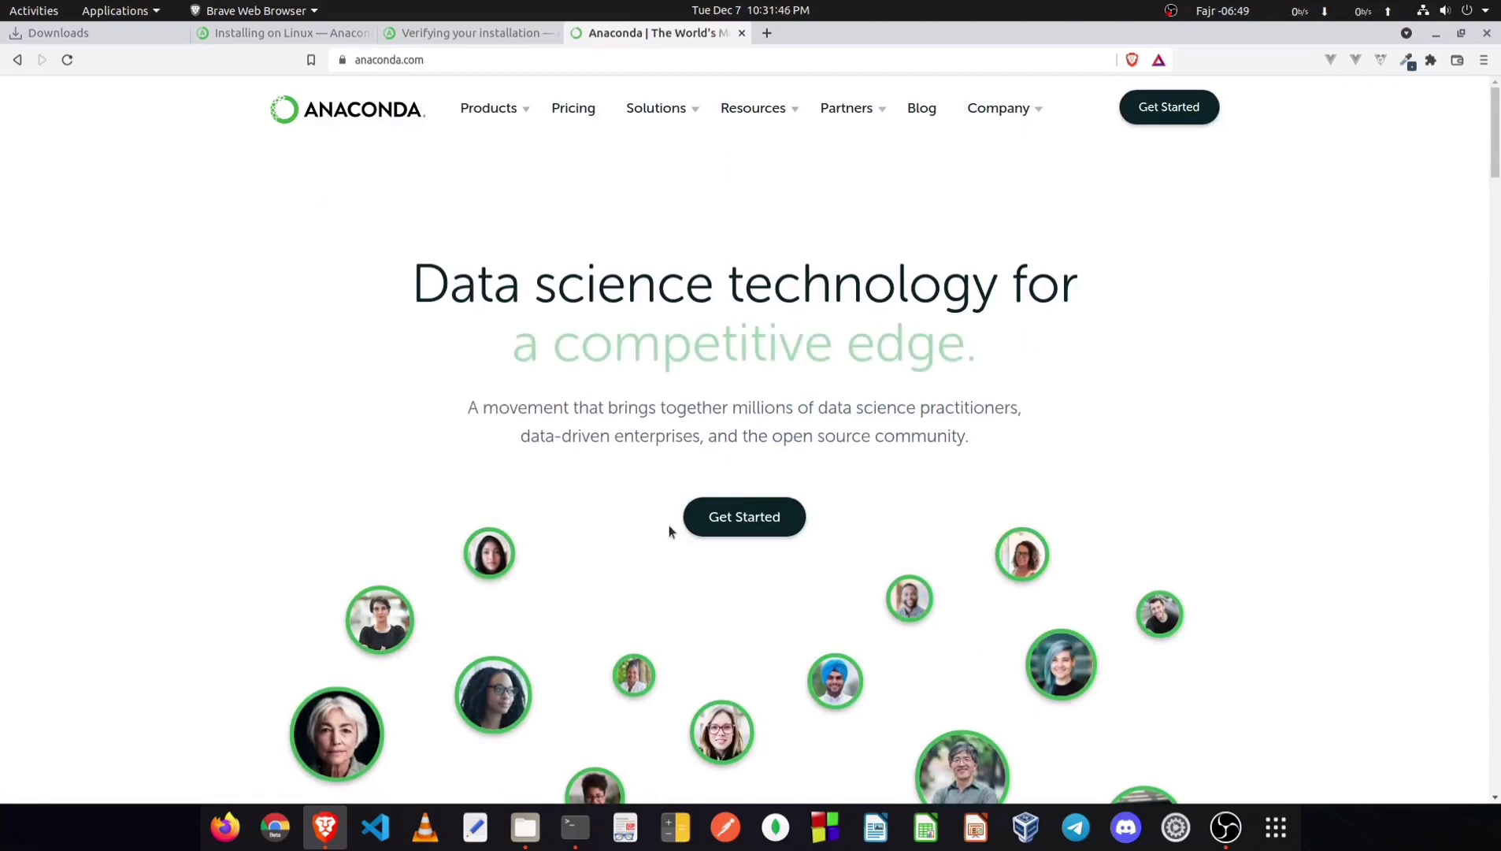
Step: Open the Individual Edition product page on the Anaconda website
scroll(692, 526, down, 2)
scroll(693, 522, down, 8)
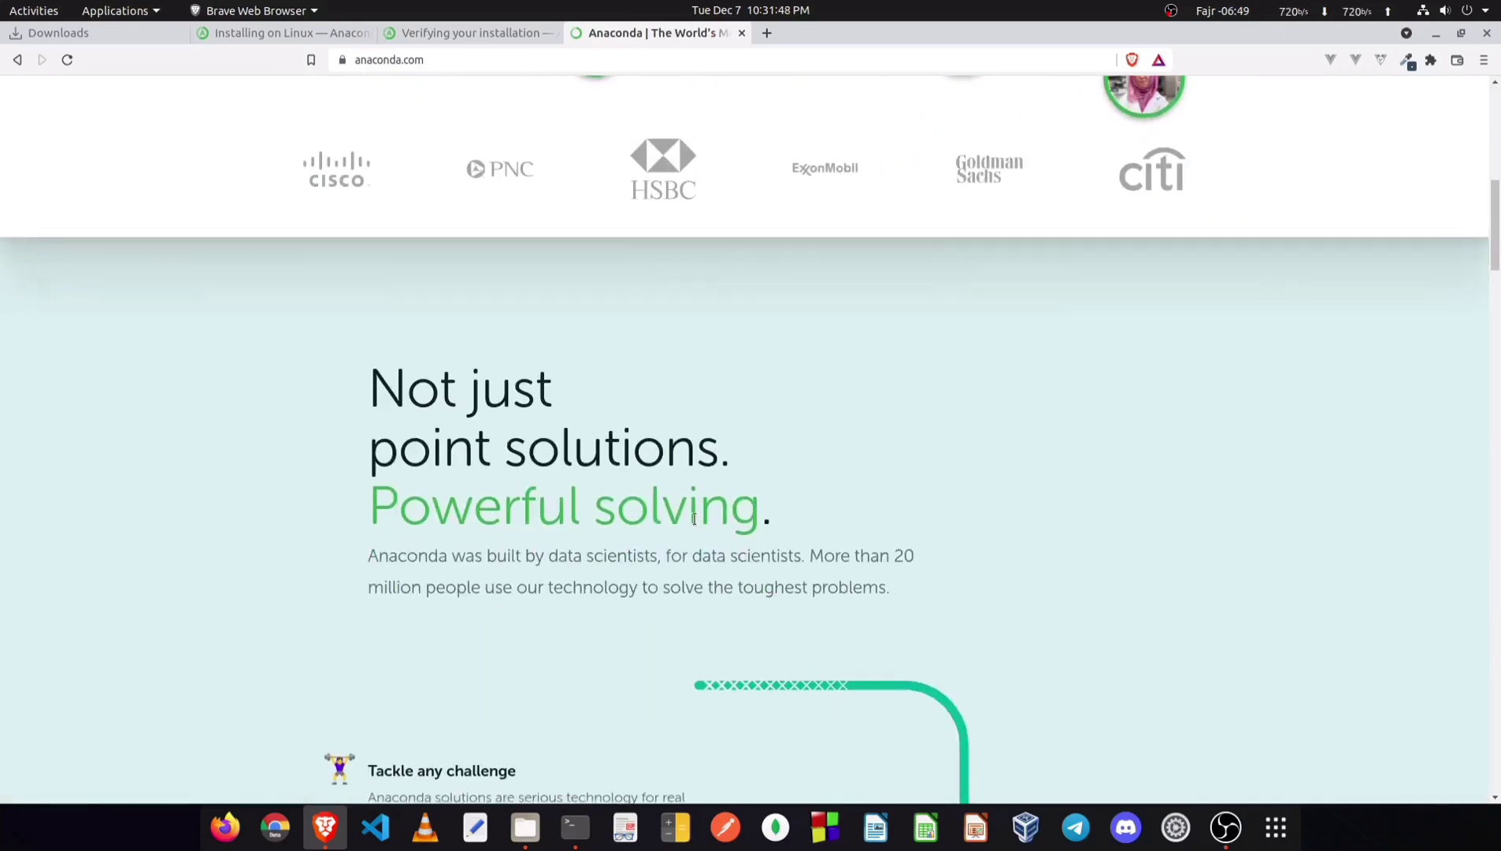
scroll(693, 516, up, 6)
scroll(693, 507, up, 3)
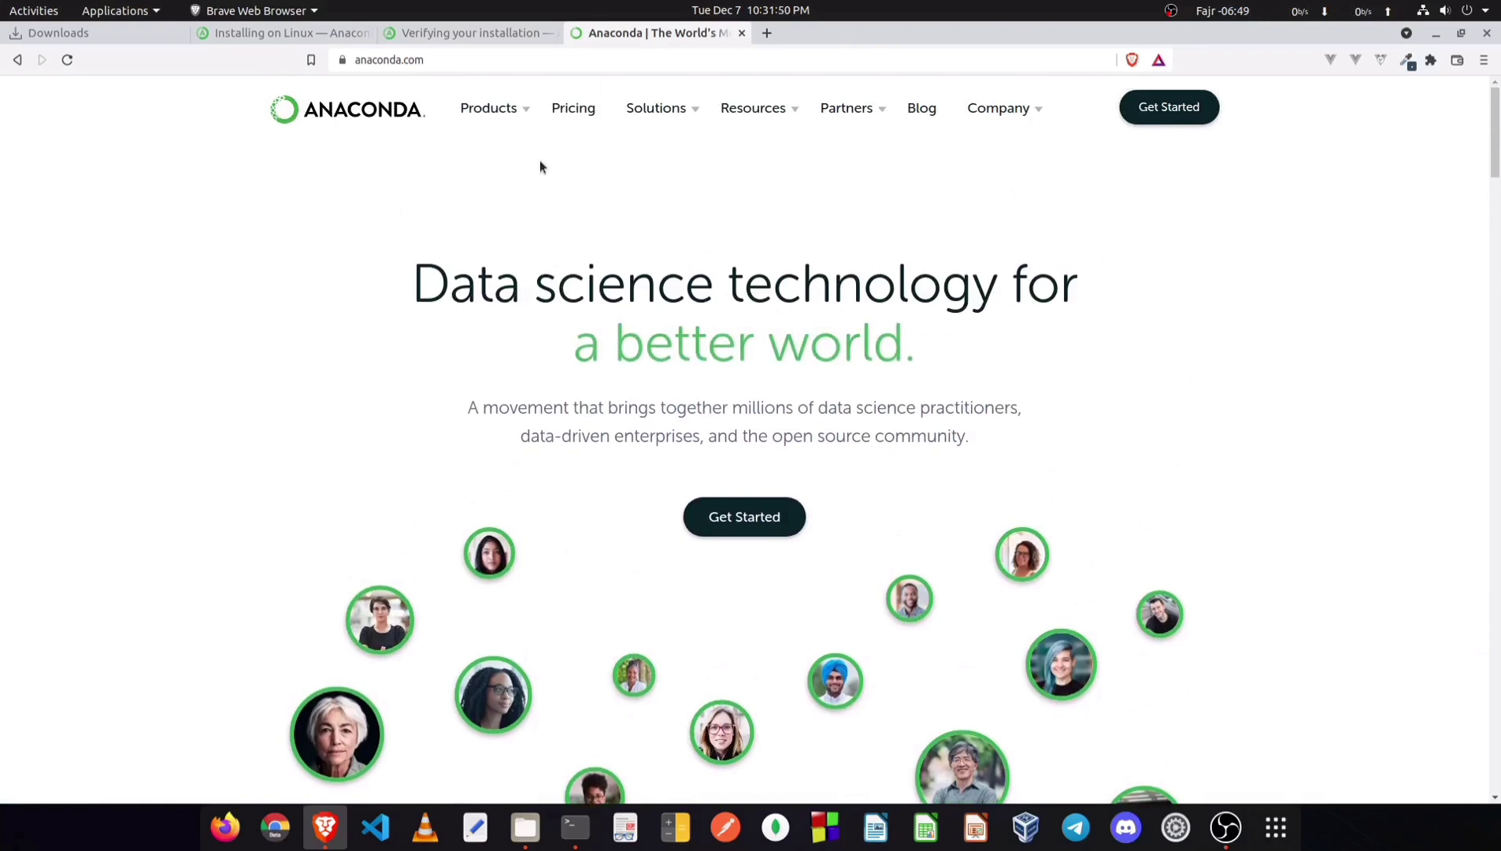
mouse_move(527, 112)
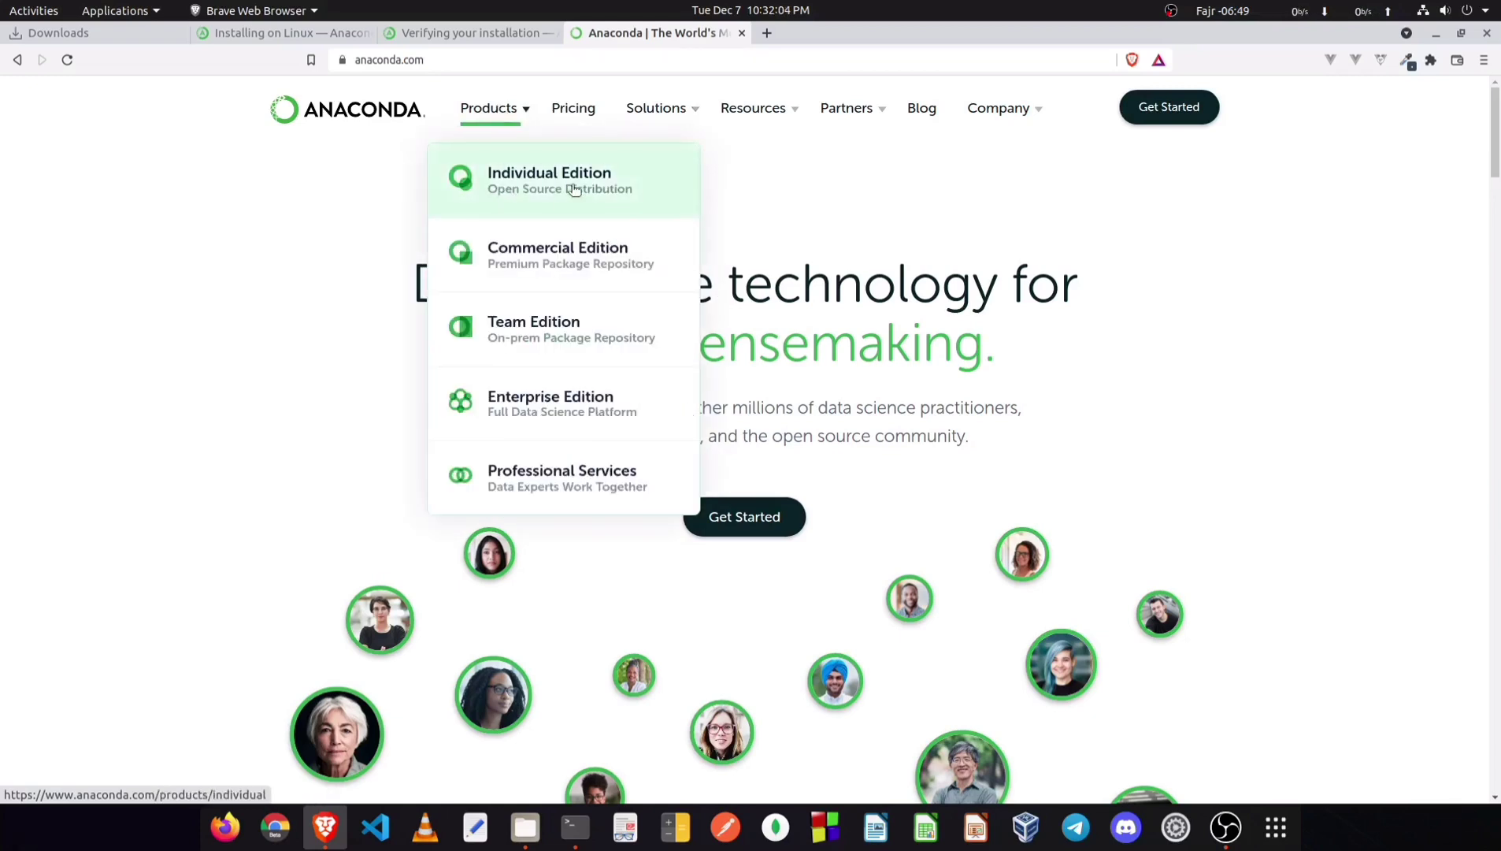
click(562, 180)
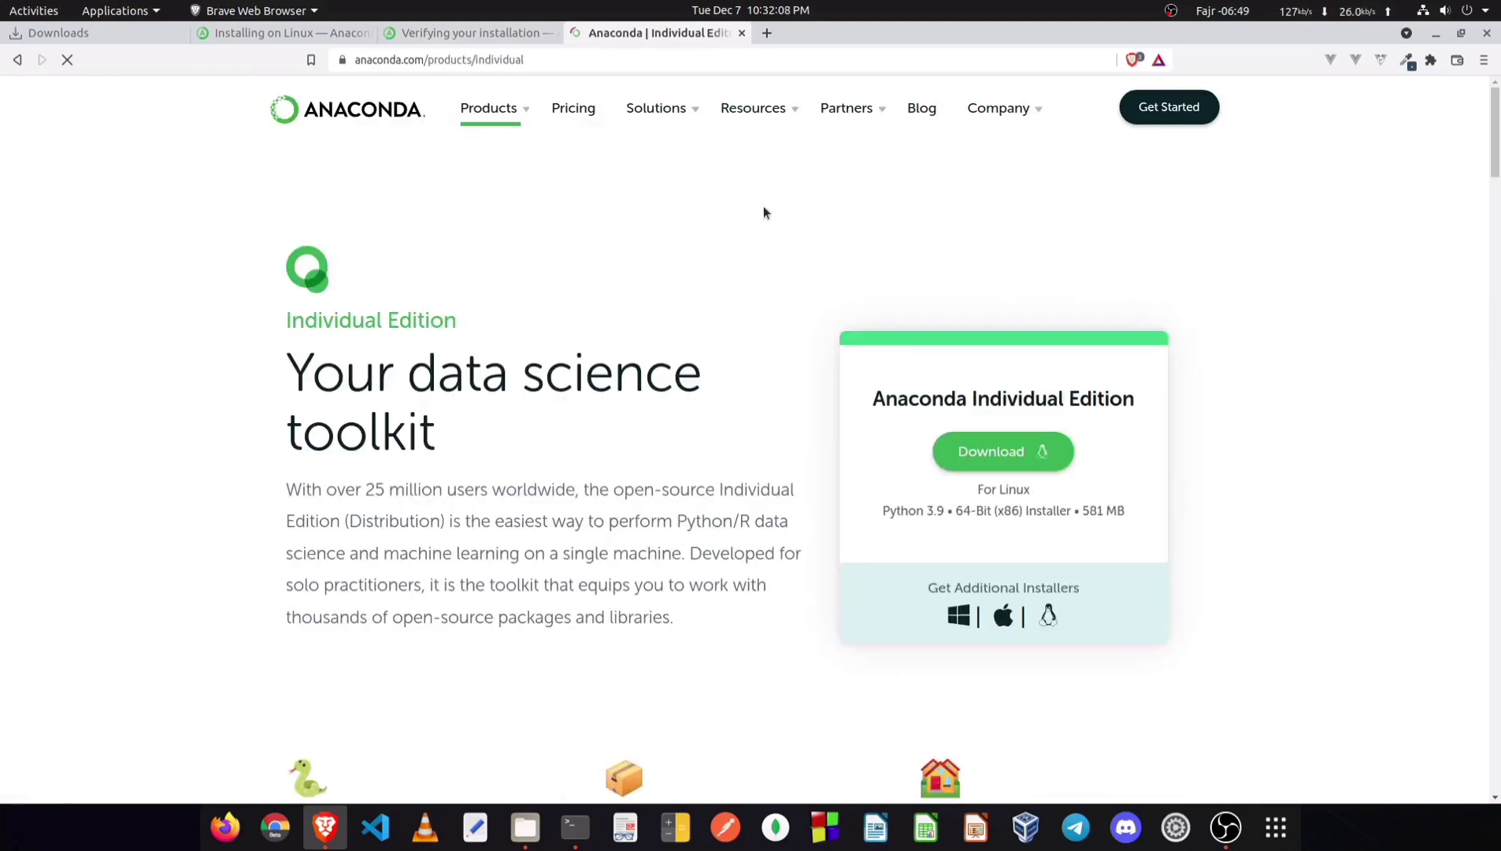
Step: Request the Linux installer download of Anaconda Individual Edition, then cancel saving it and dismiss the sign-up pop-up
scroll(867, 370, down, 2)
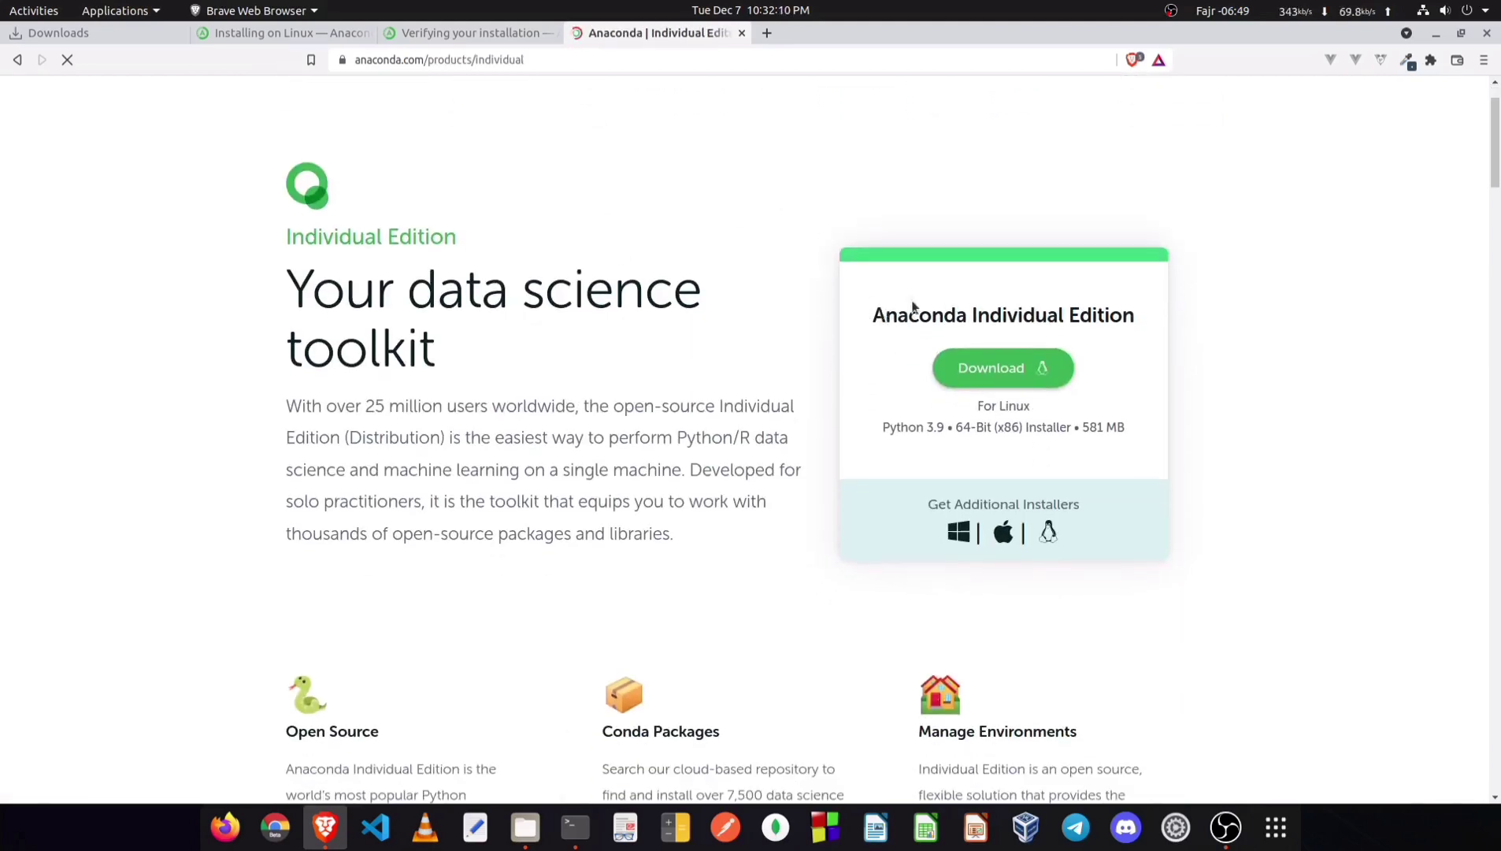
drag(887, 315, 1136, 318)
click(1135, 329)
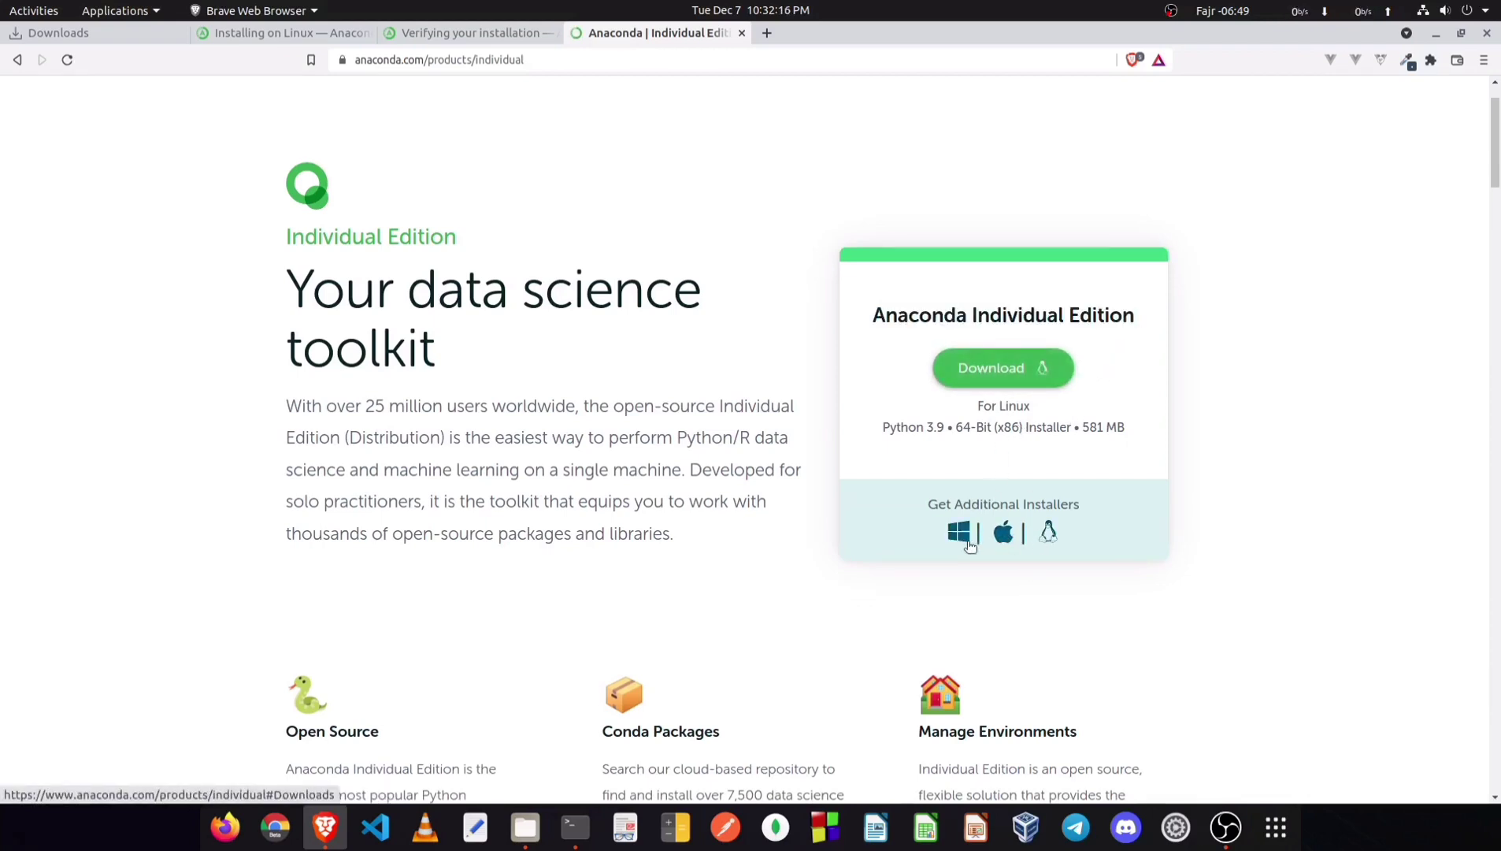
click(1030, 372)
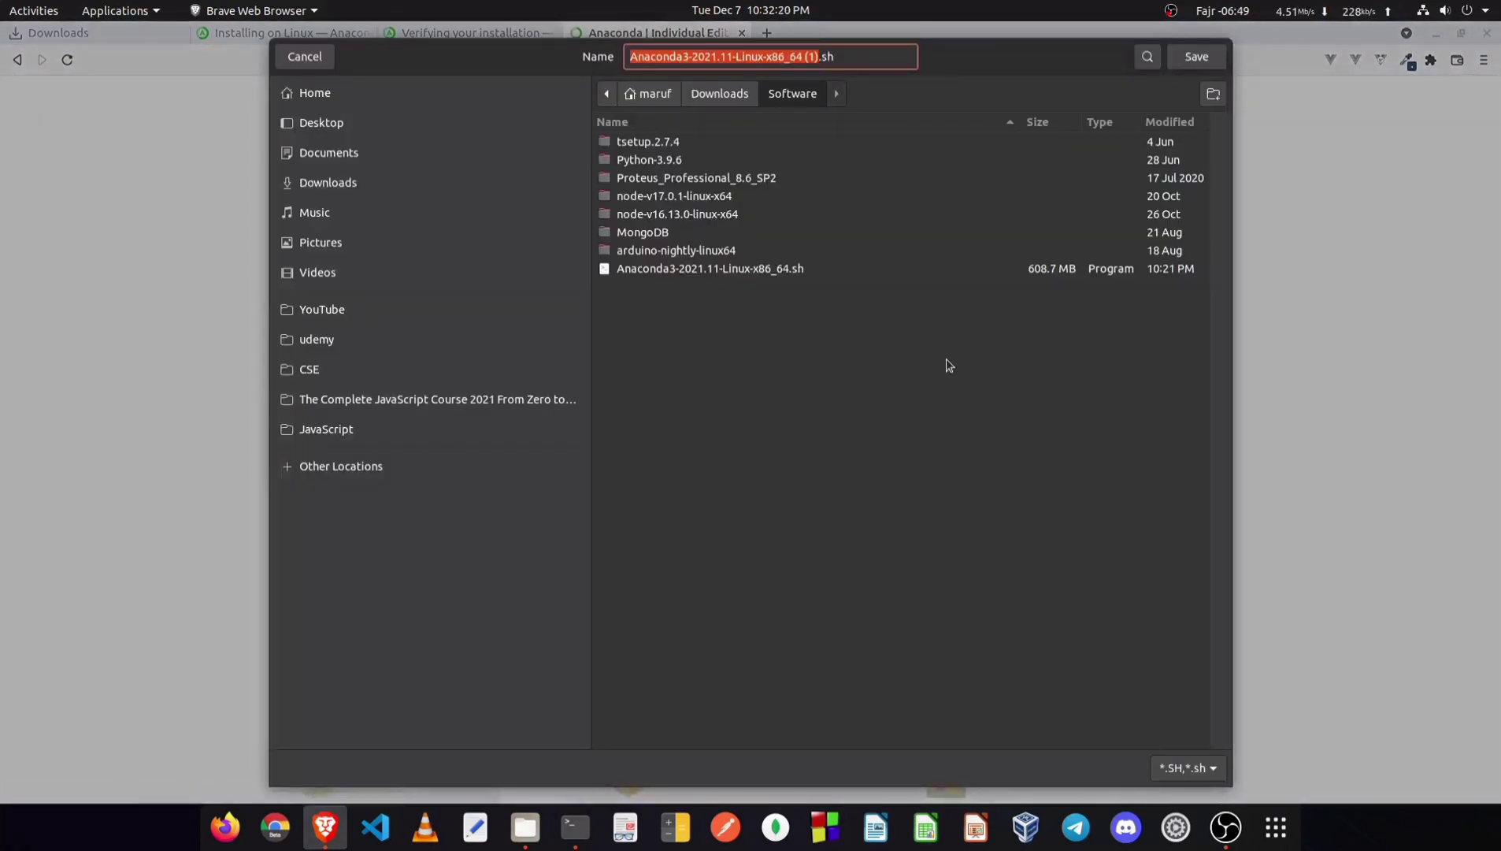
click(728, 272)
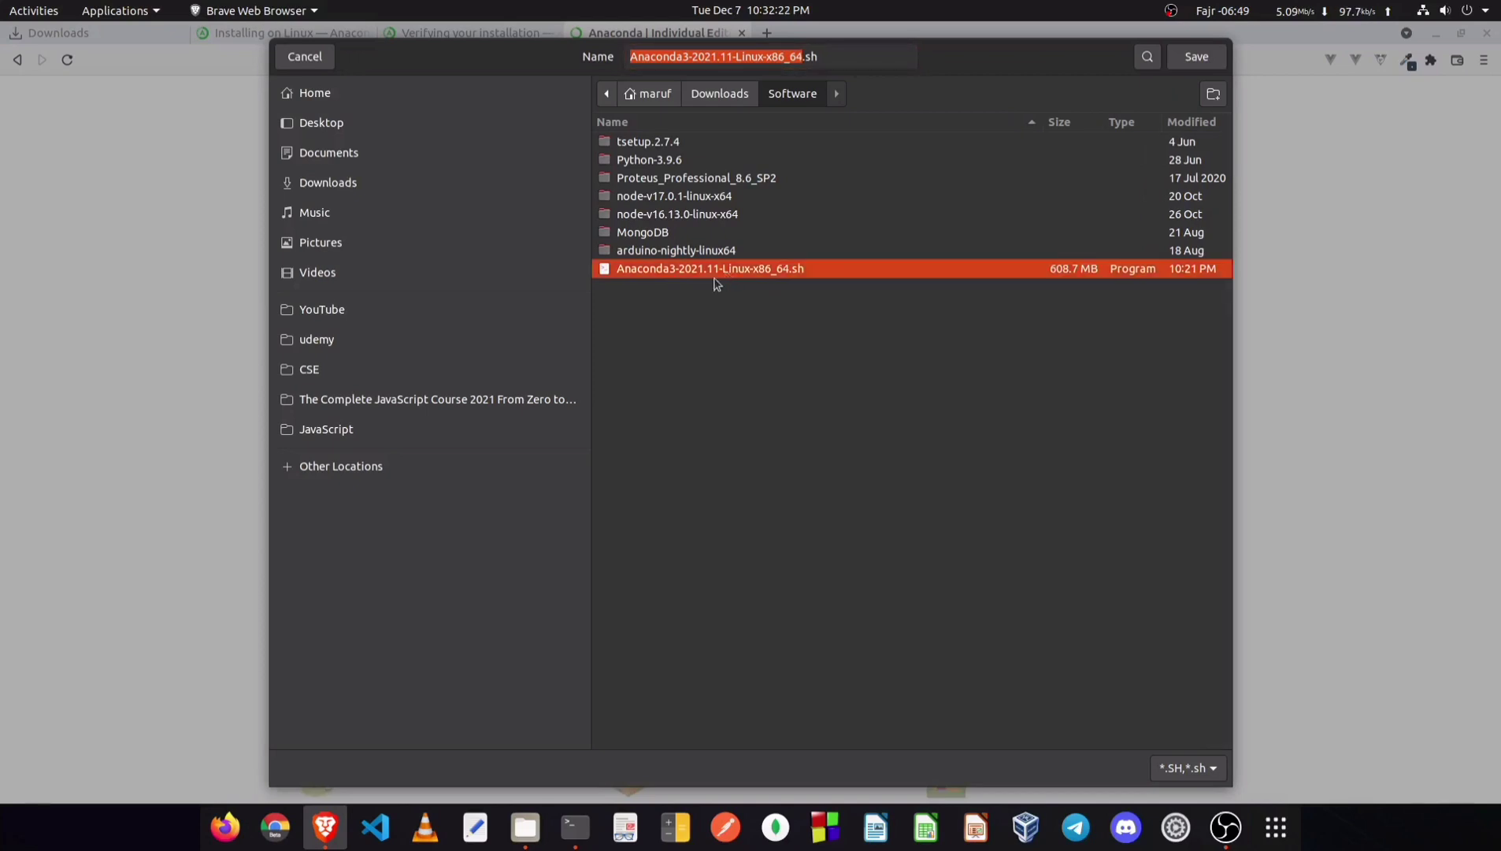
click(299, 62)
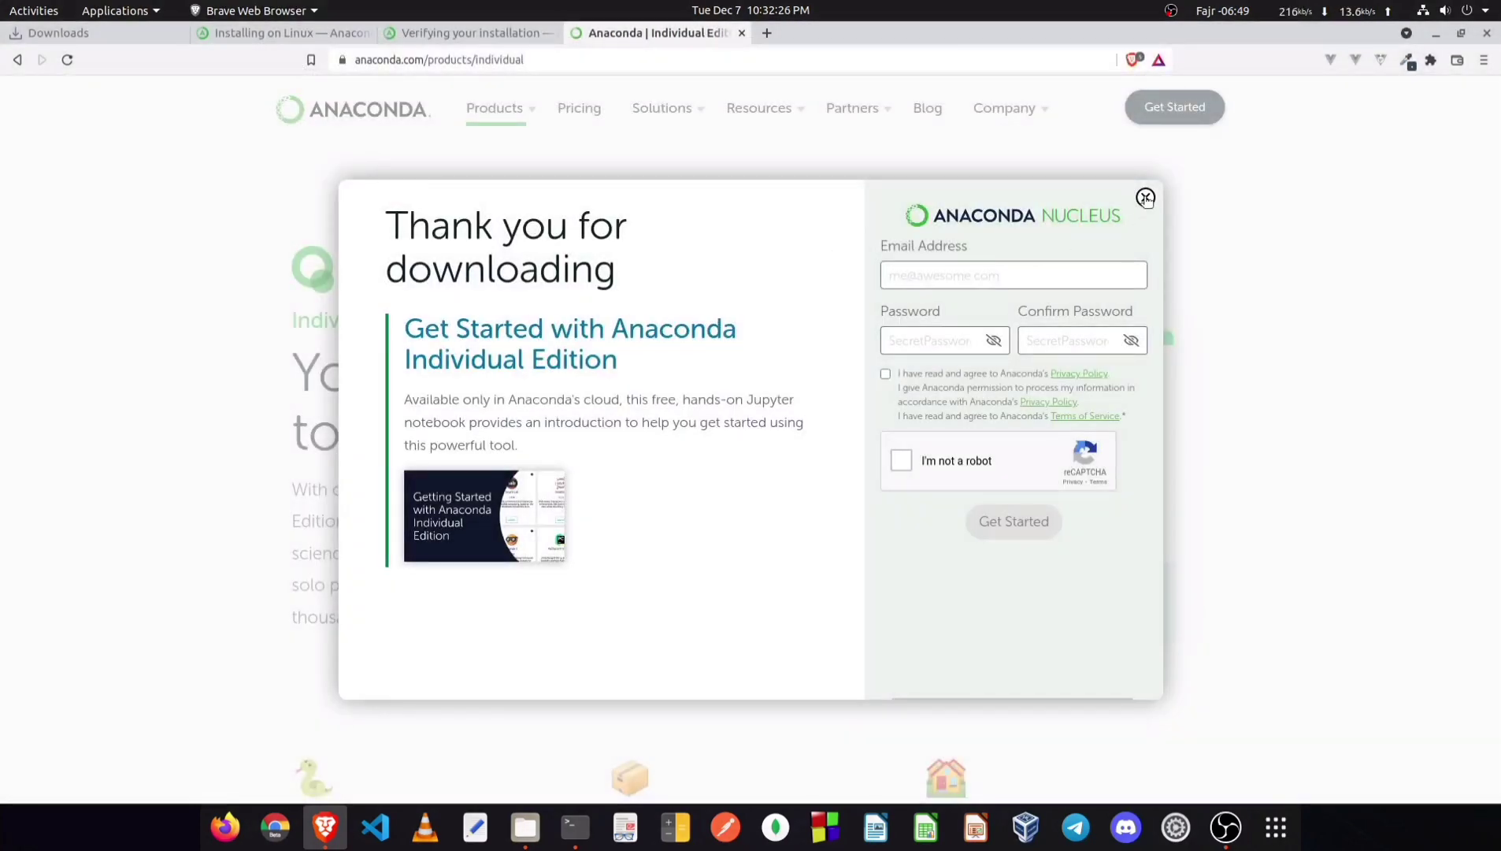
click(1145, 198)
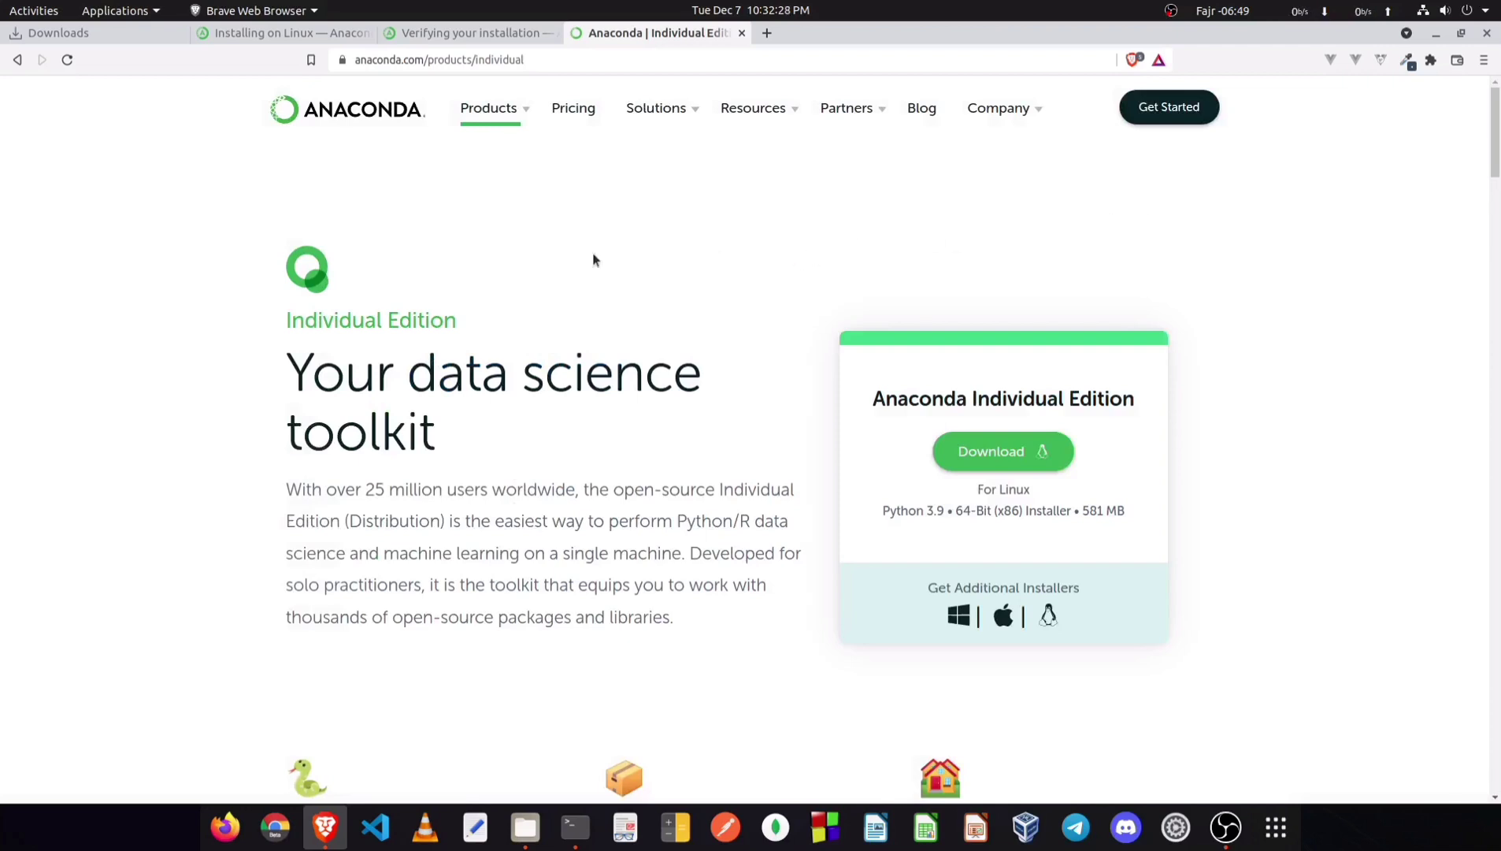
Step: Switch to the file manager and open a terminal in the Software folder holding Anaconda3-2021.11-Linux-x86_64.sh
scroll(599, 254, down, 1)
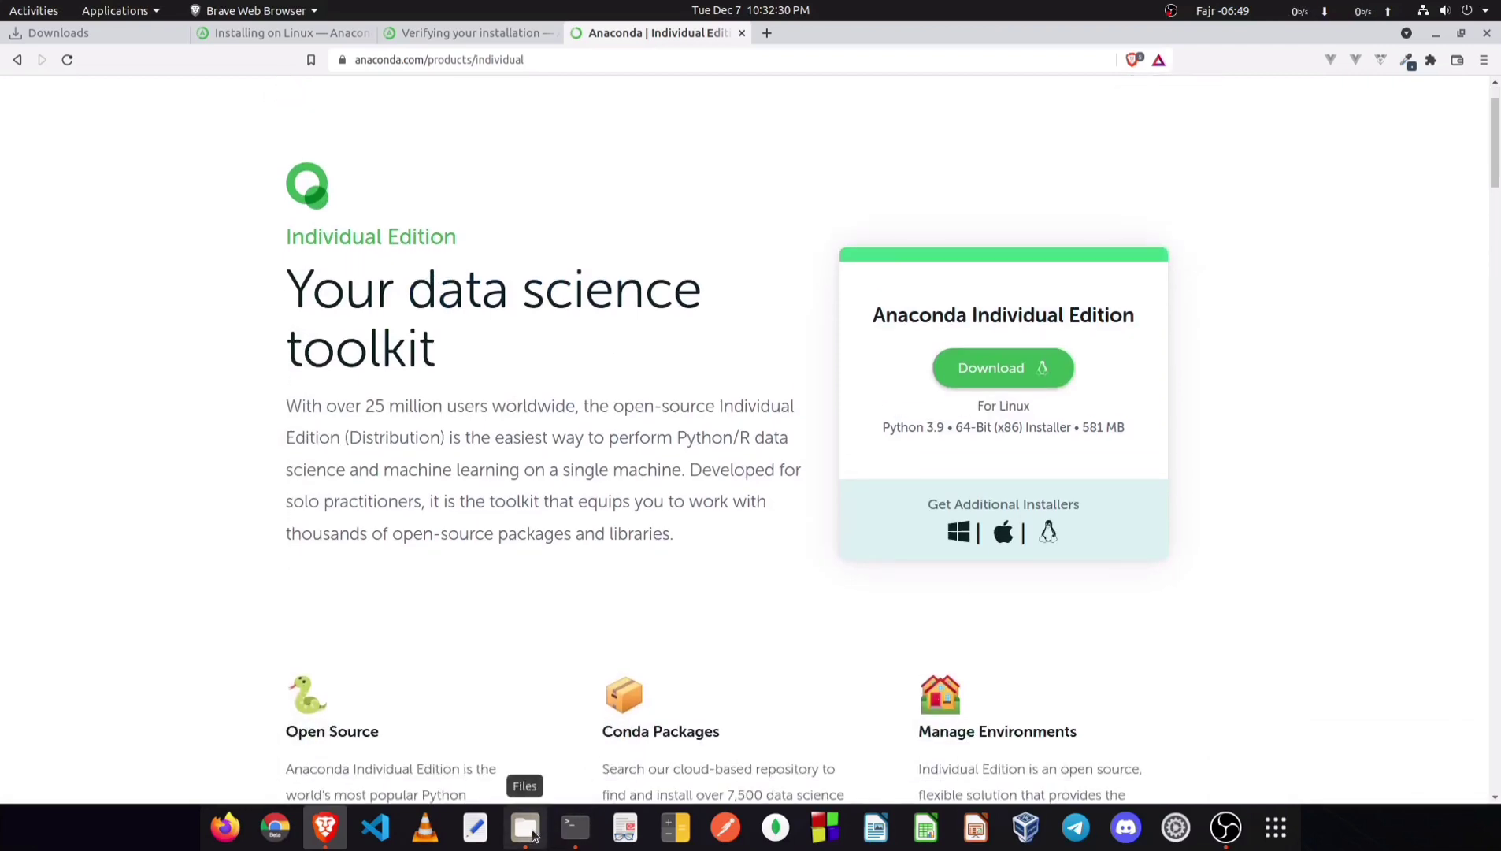
click(529, 832)
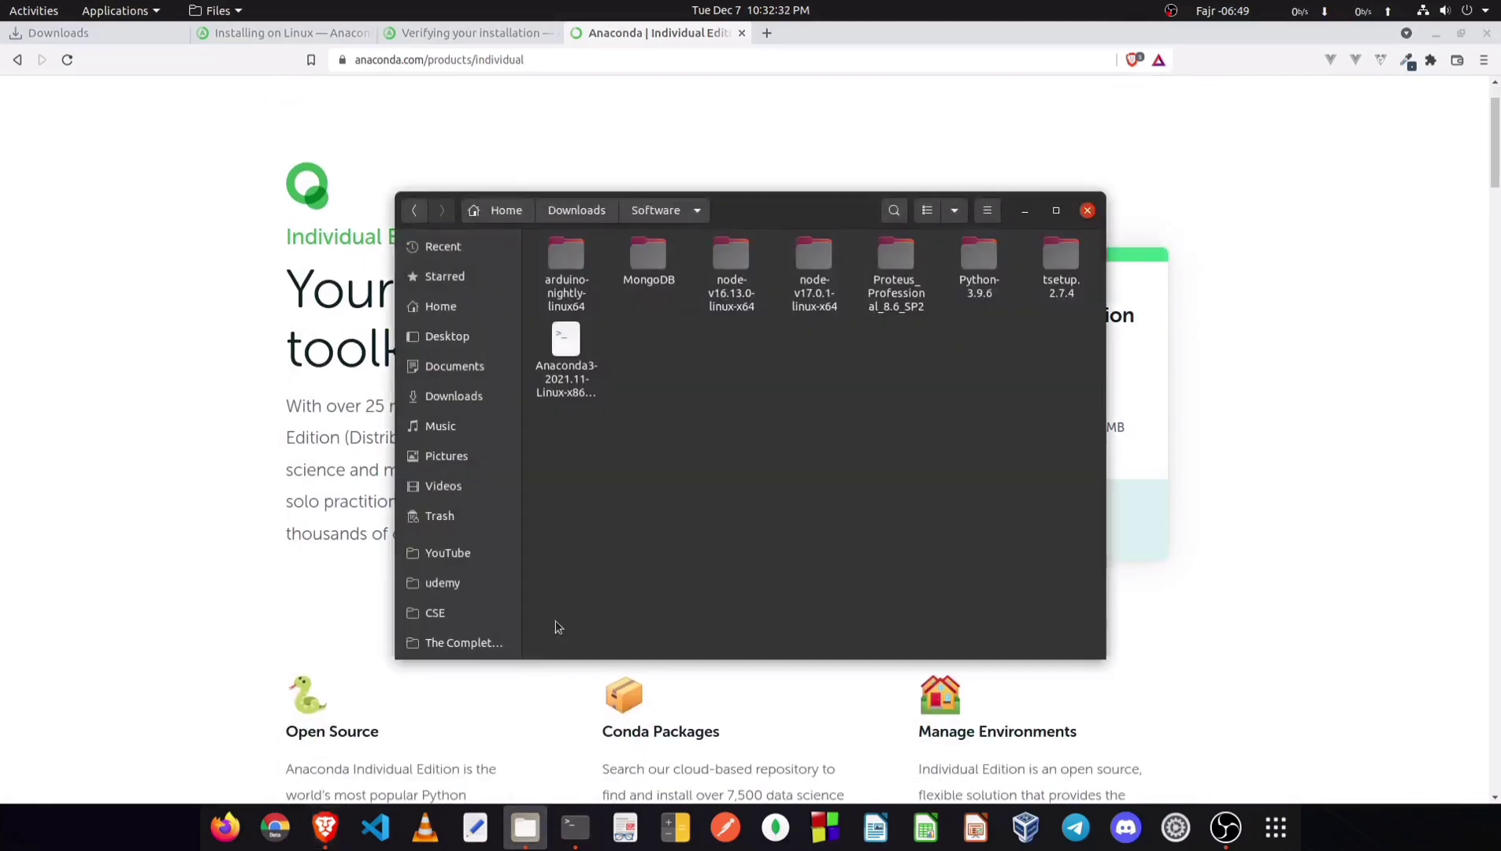
click(565, 371)
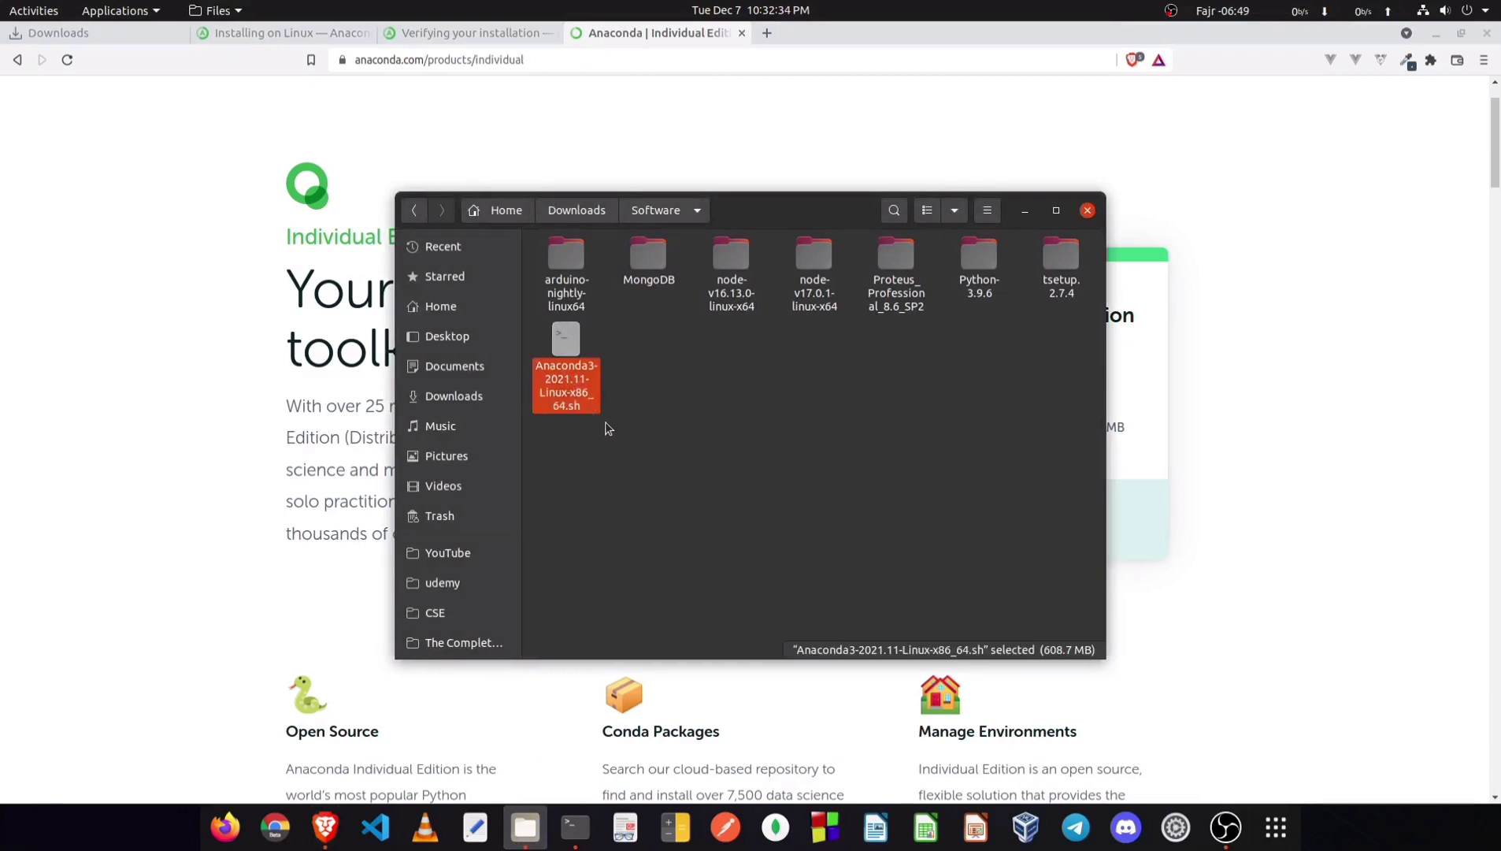
right_click(687, 354)
click(733, 448)
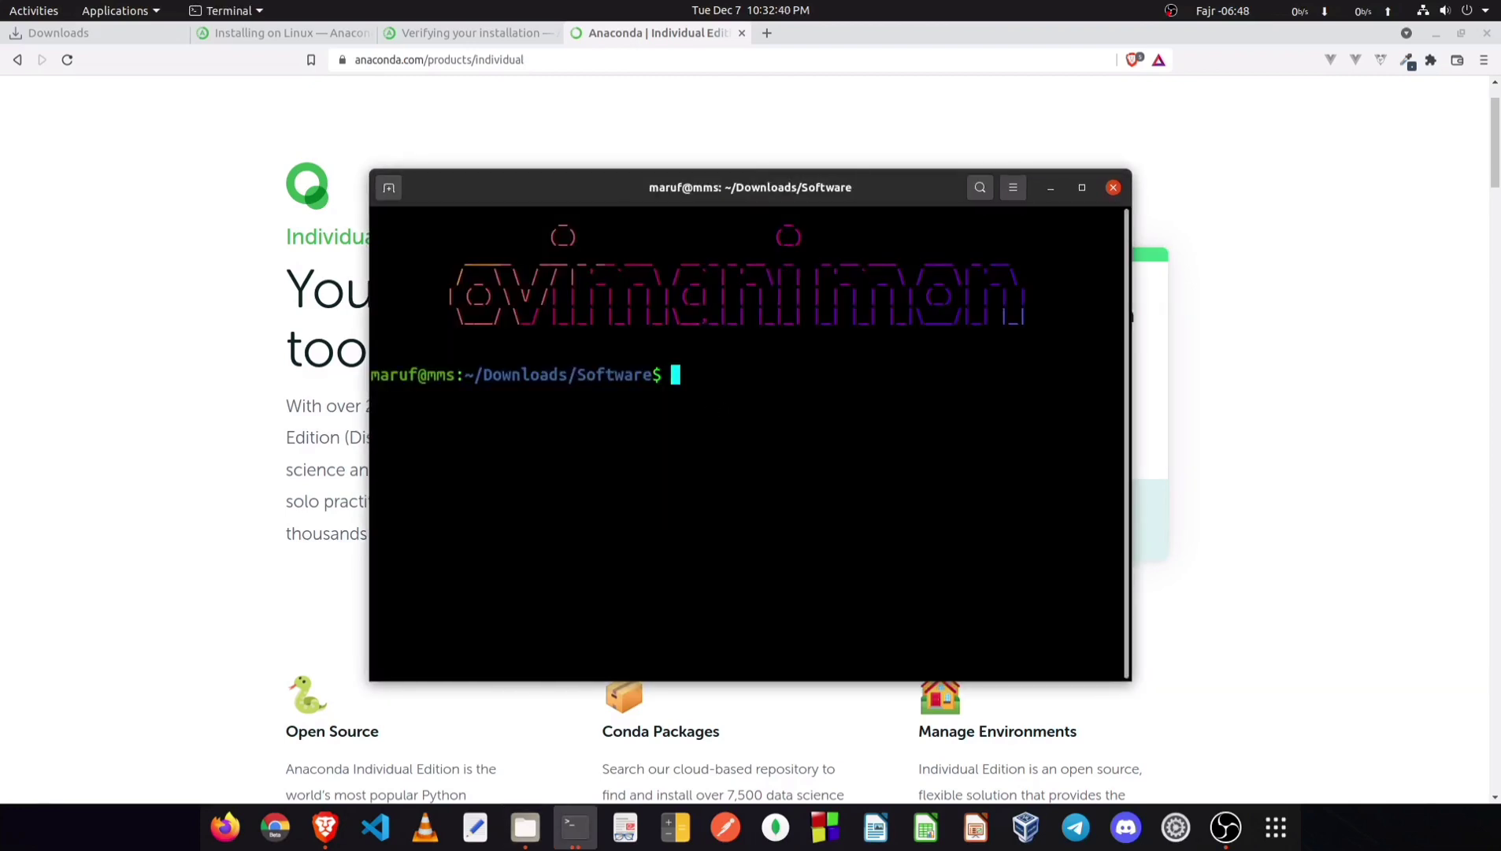
Step: Clear the terminal and list the contents of the Software folder with ls
text(clear)
key(Return)
text(ls)
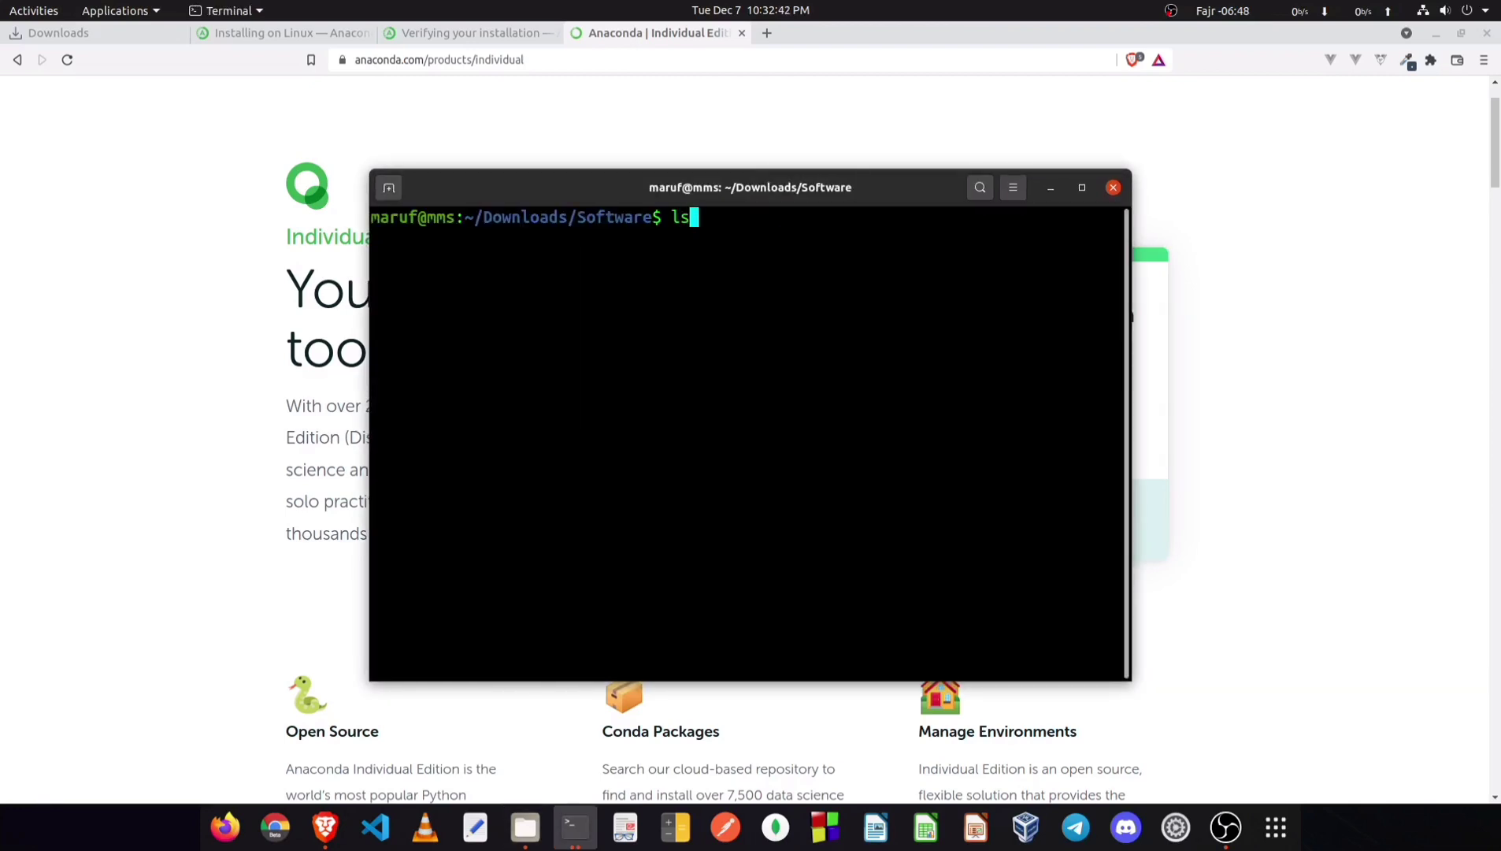
key(Return)
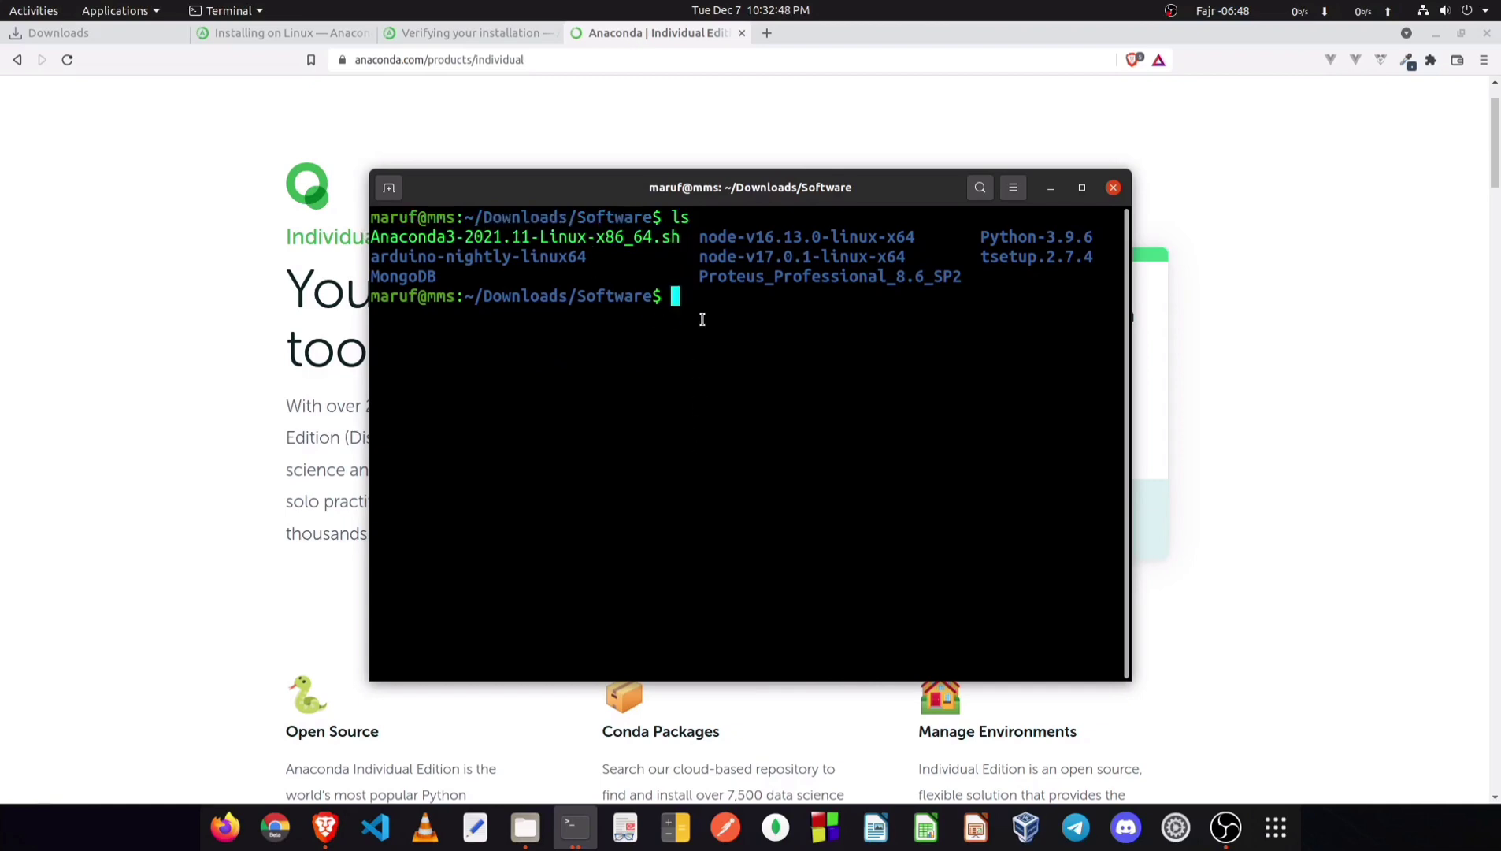
Step: Examine the Prerequisites section of Anaconda's Installing on Linux documentation, including the Debian dependency command for Qt
click(732, 117)
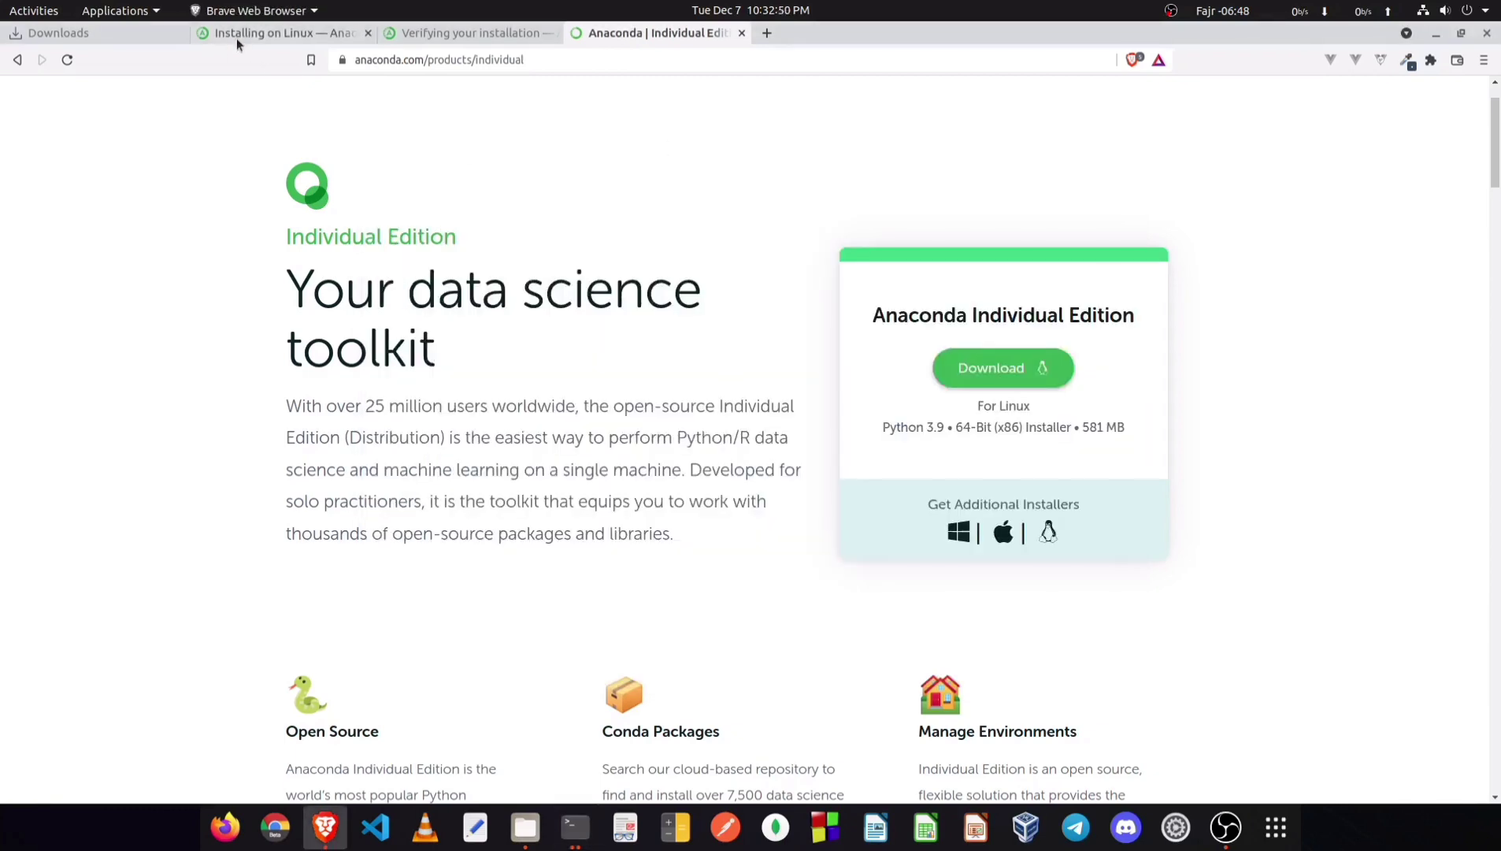
click(289, 33)
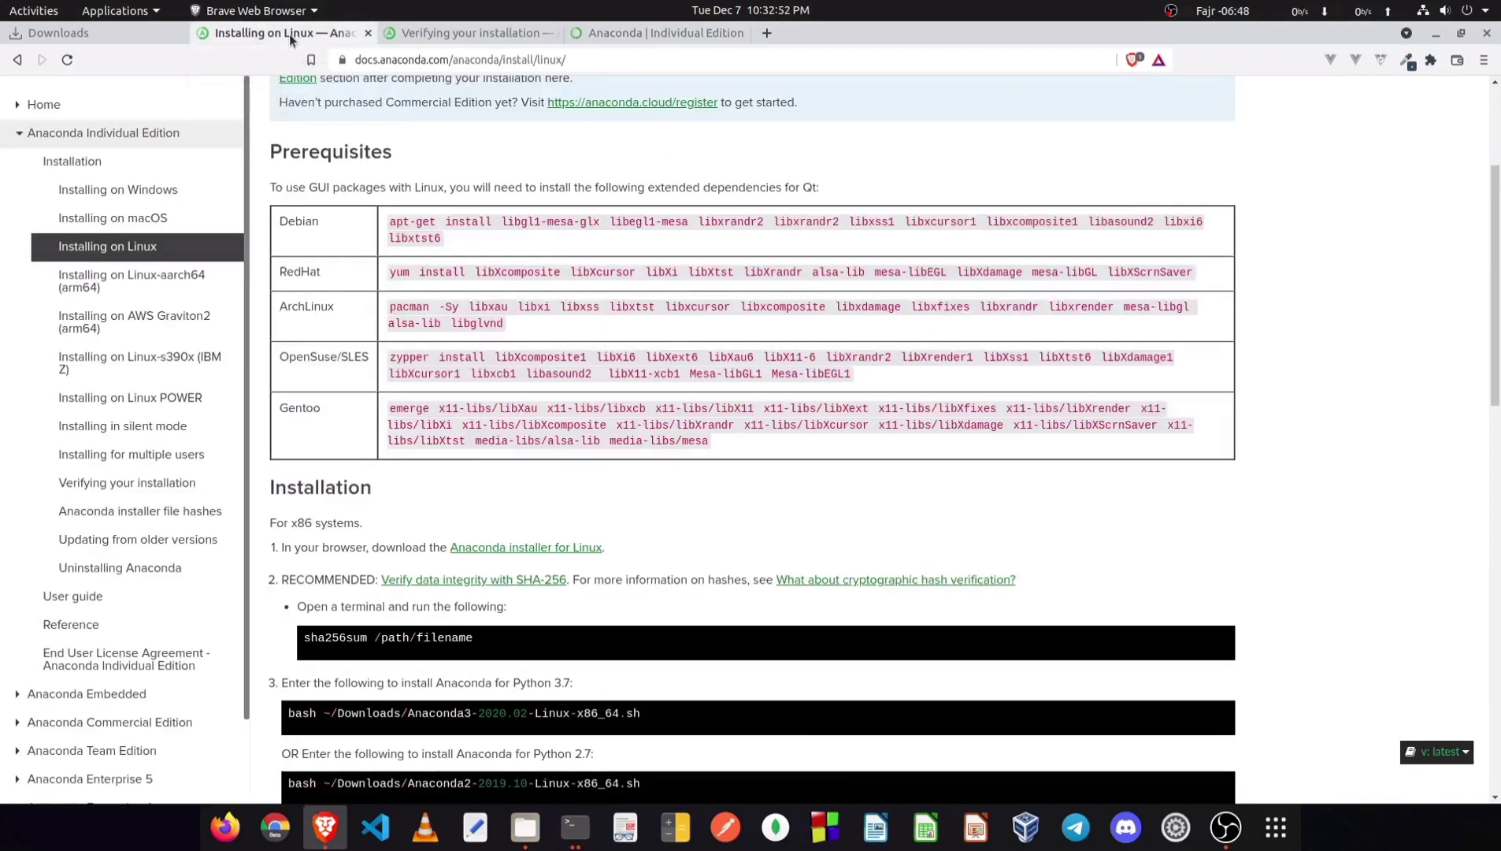
scroll(490, 348, down, 3)
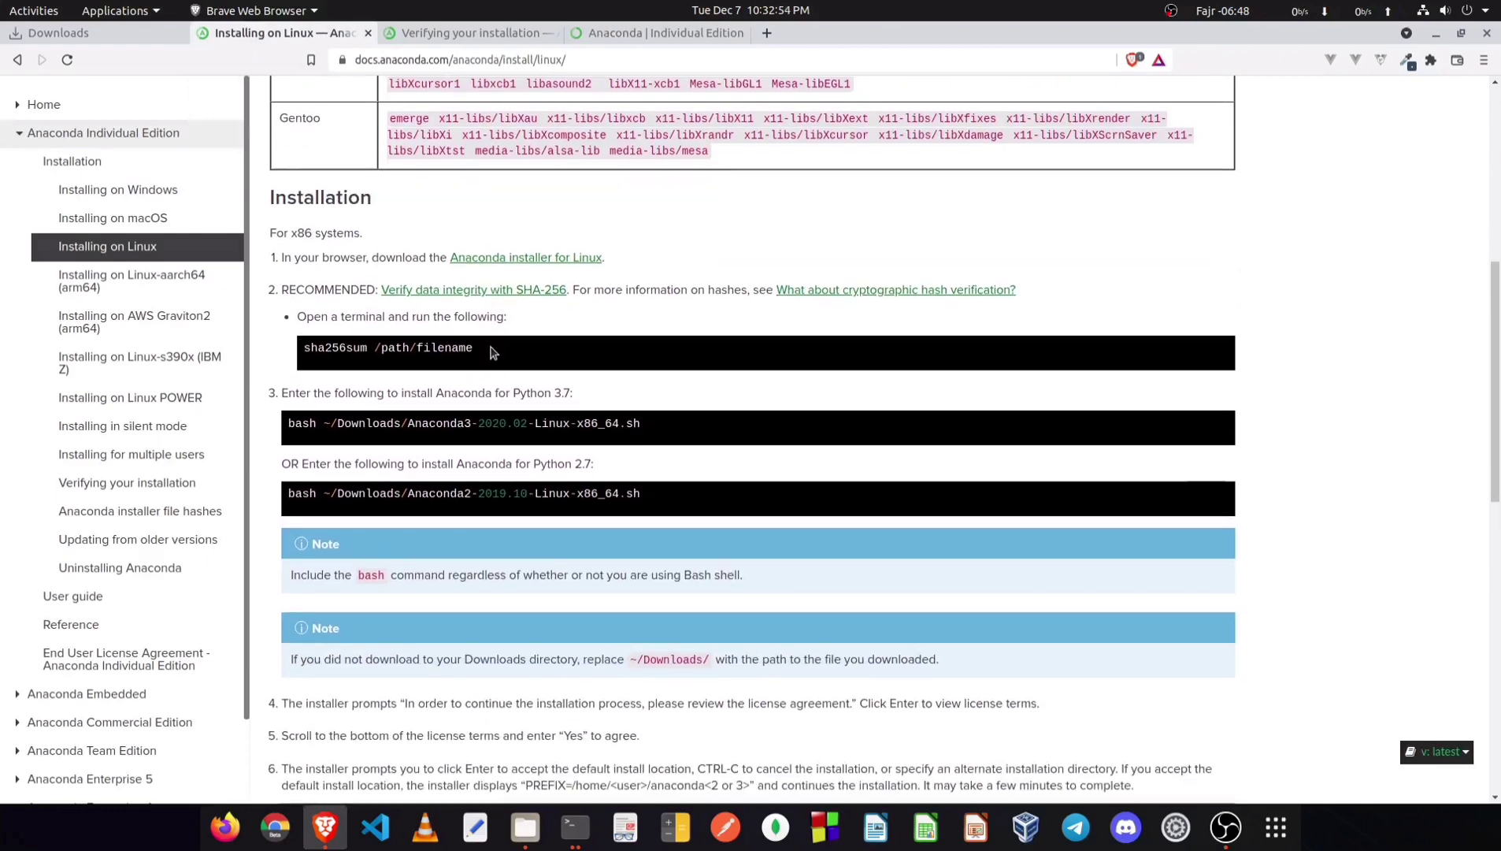
scroll(446, 297, up, 3)
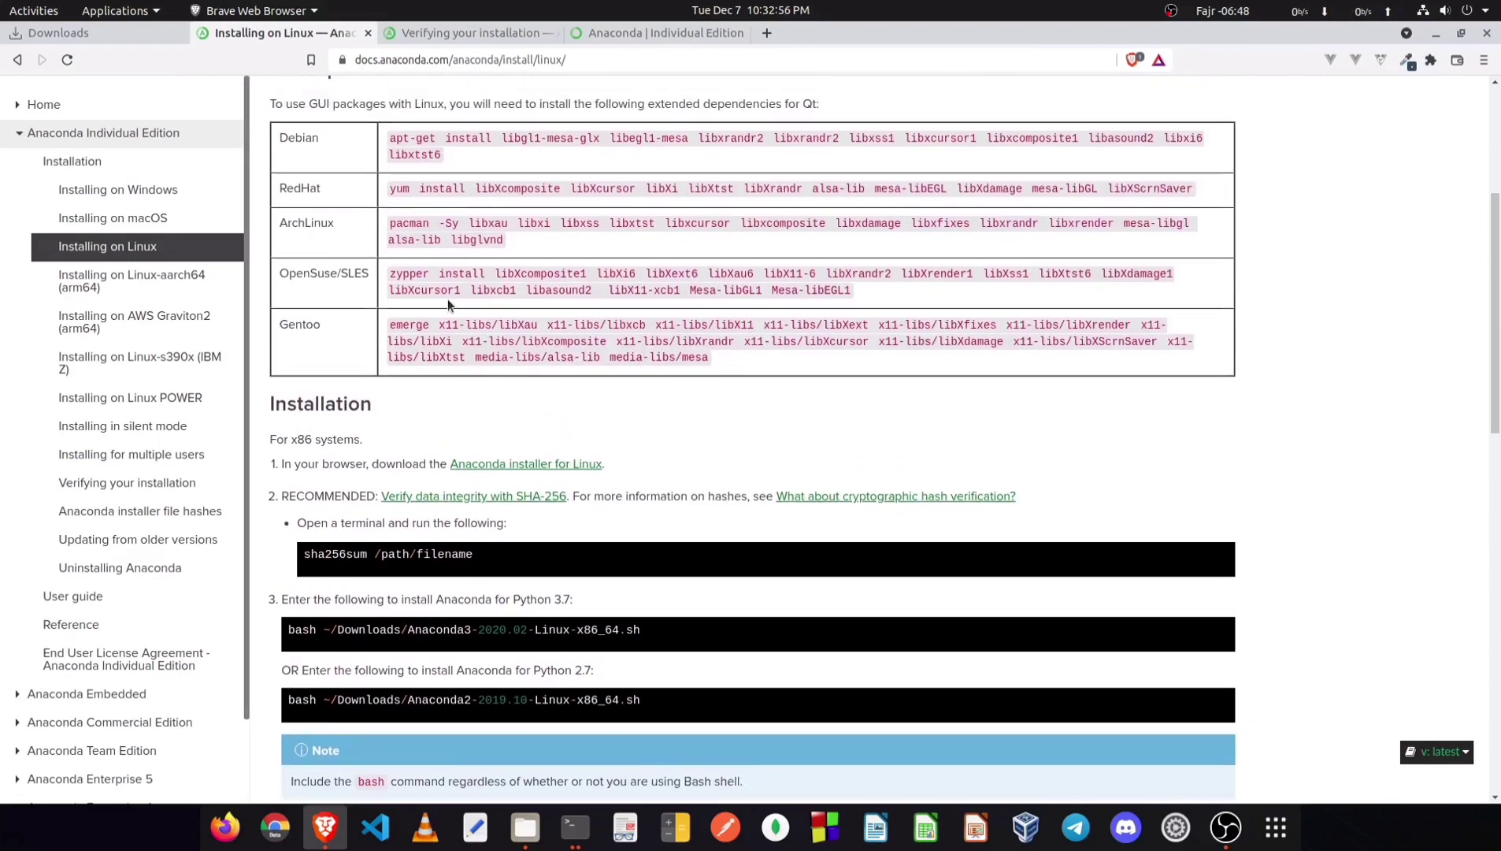
scroll(447, 298, down, 2)
scroll(447, 297, up, 3)
drag(269, 236, 348, 246)
click(370, 261)
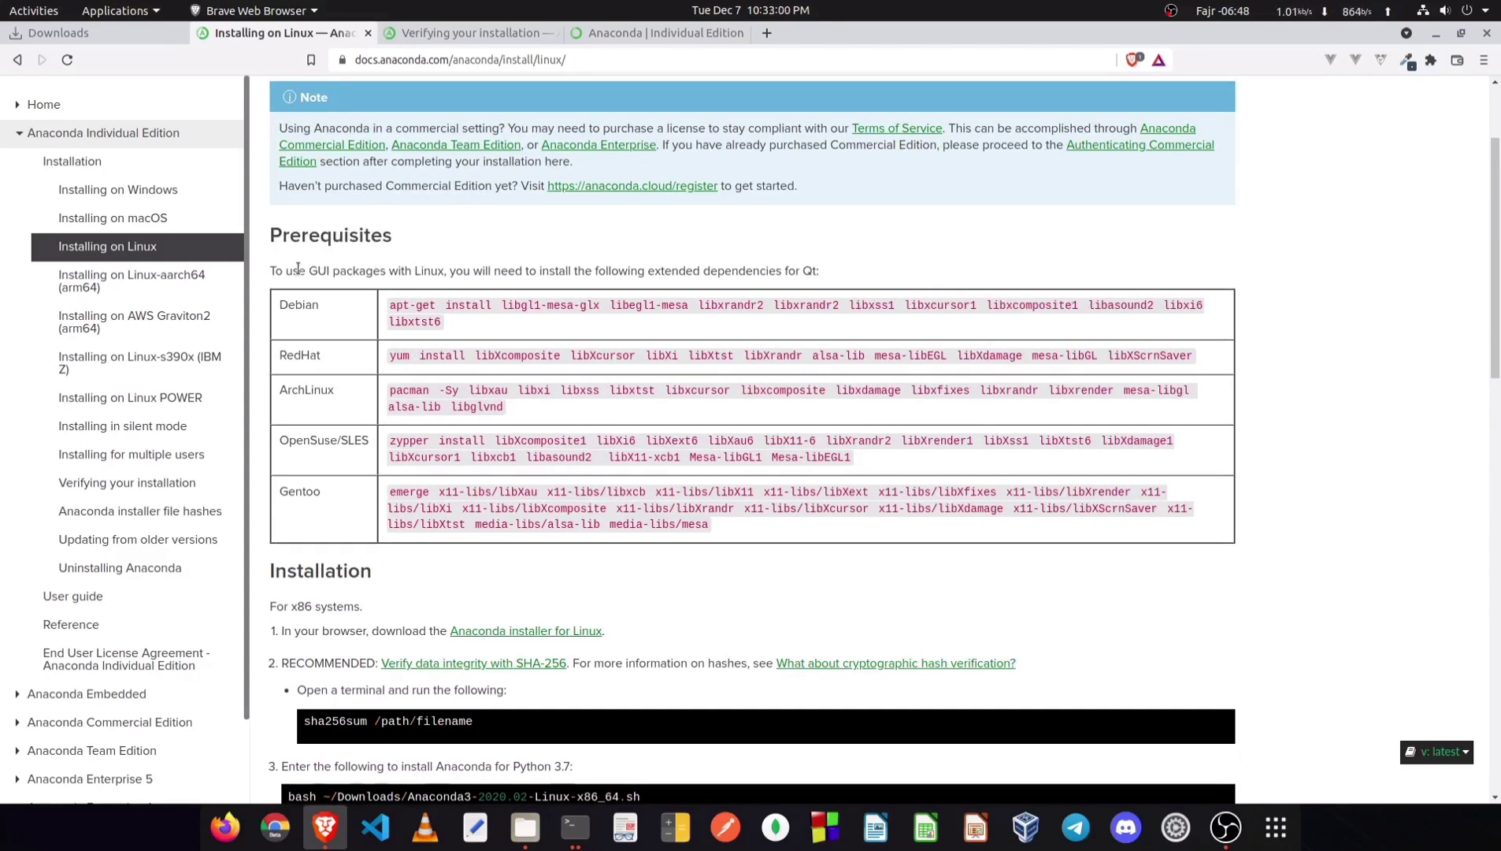
drag(270, 271, 805, 272)
click(828, 271)
drag(439, 321, 387, 310)
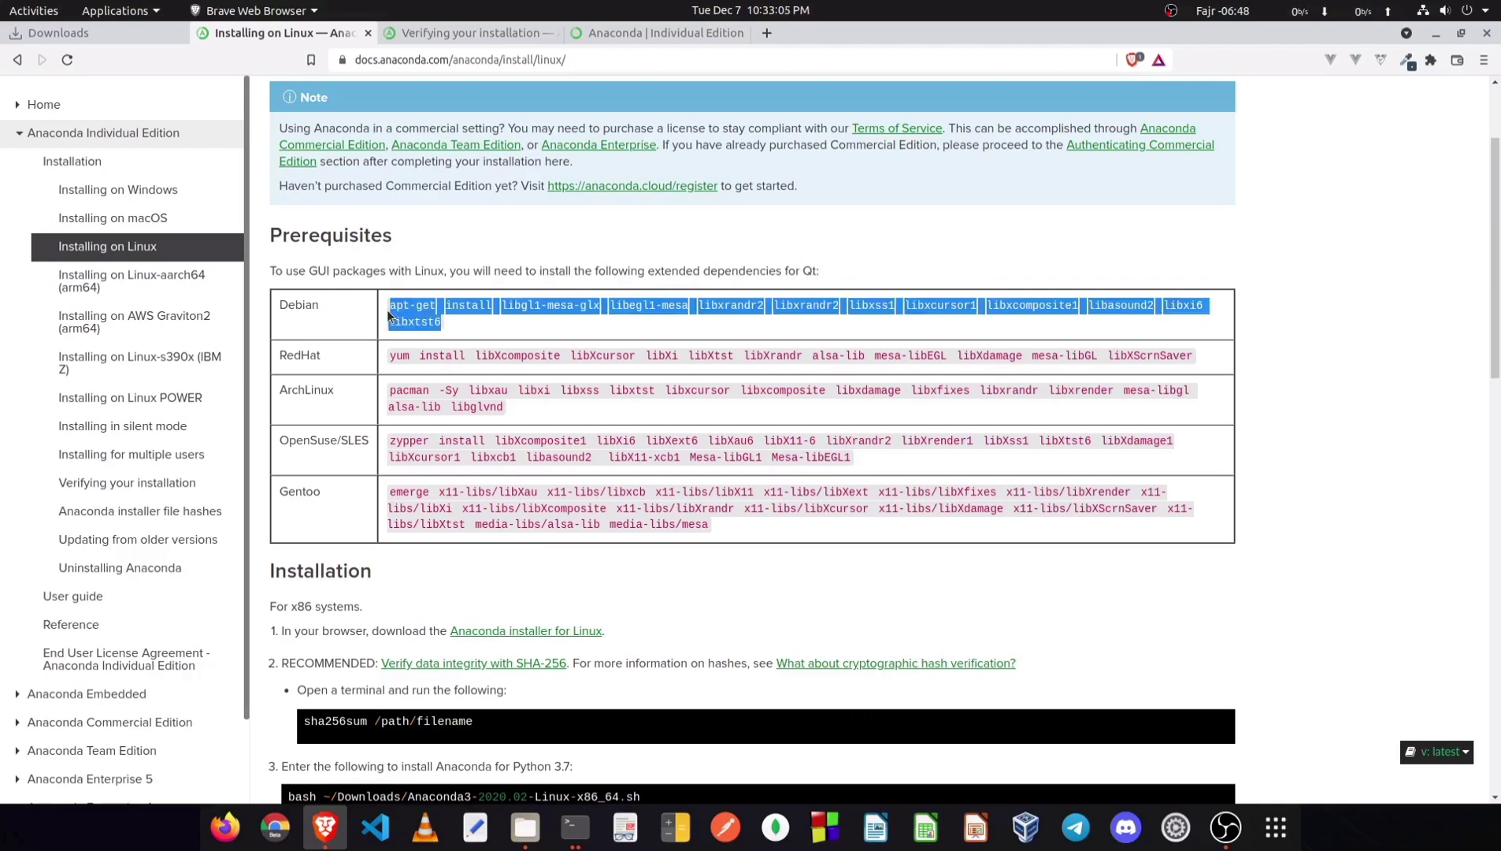
click(452, 322)
Step: Examine the Installation section of the Linux documentation, especially the command that installs Anaconda for Python 3.7
scroll(452, 323, down, 5)
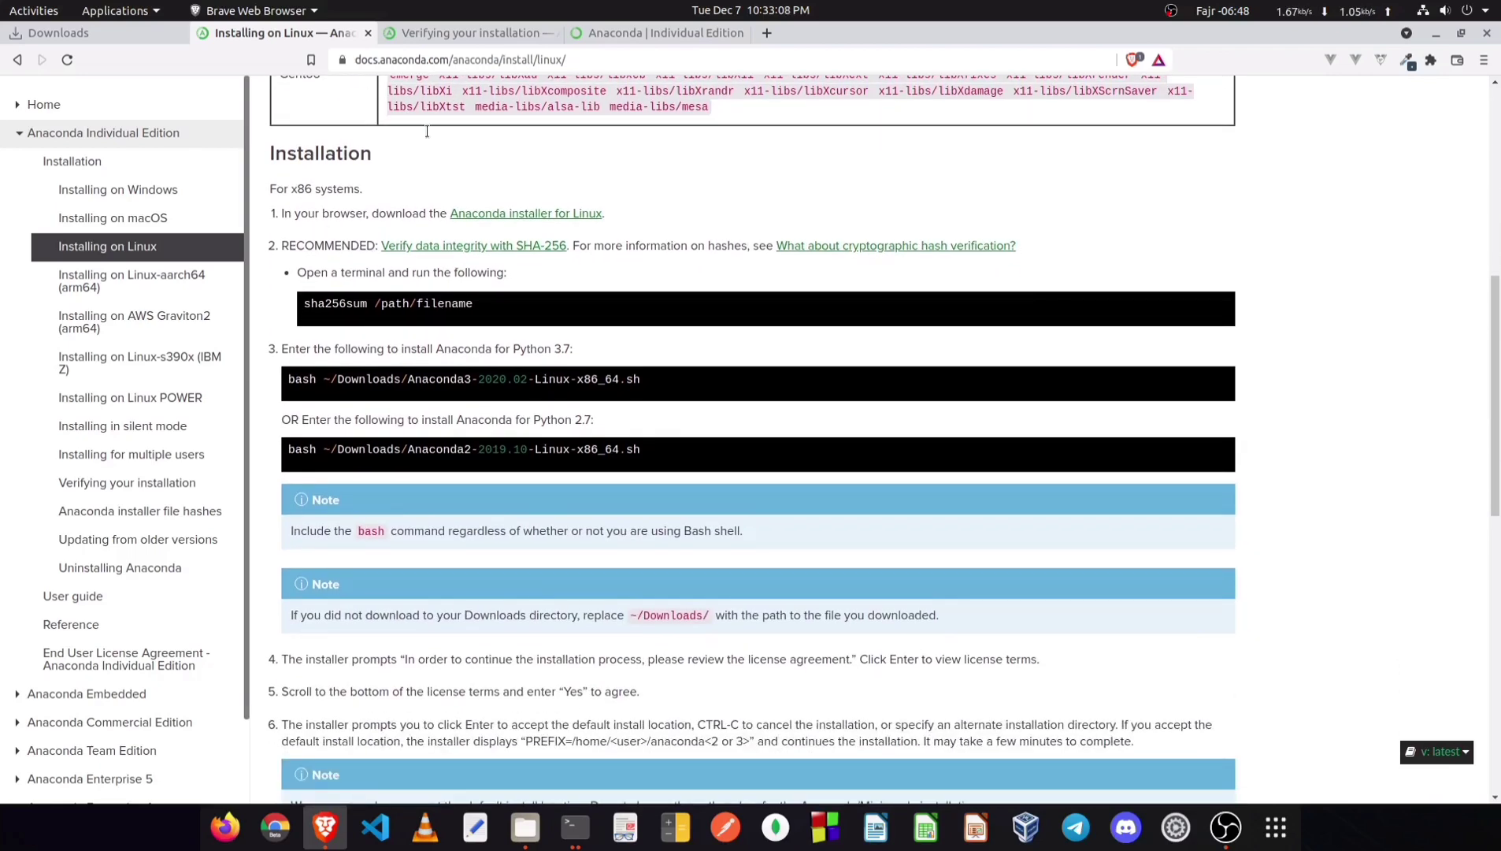
drag(273, 161, 393, 161)
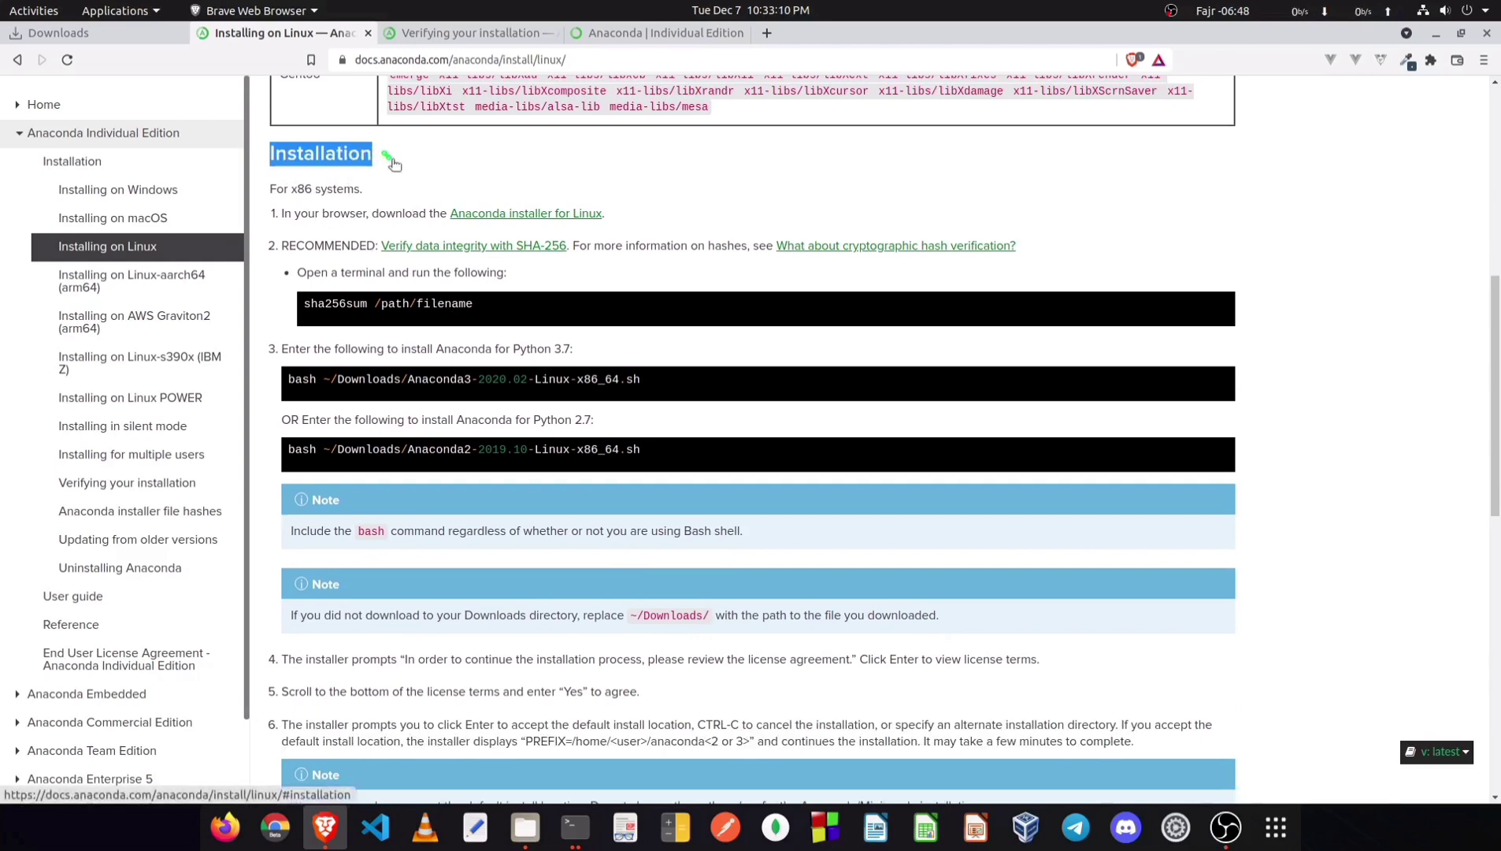
click(394, 161)
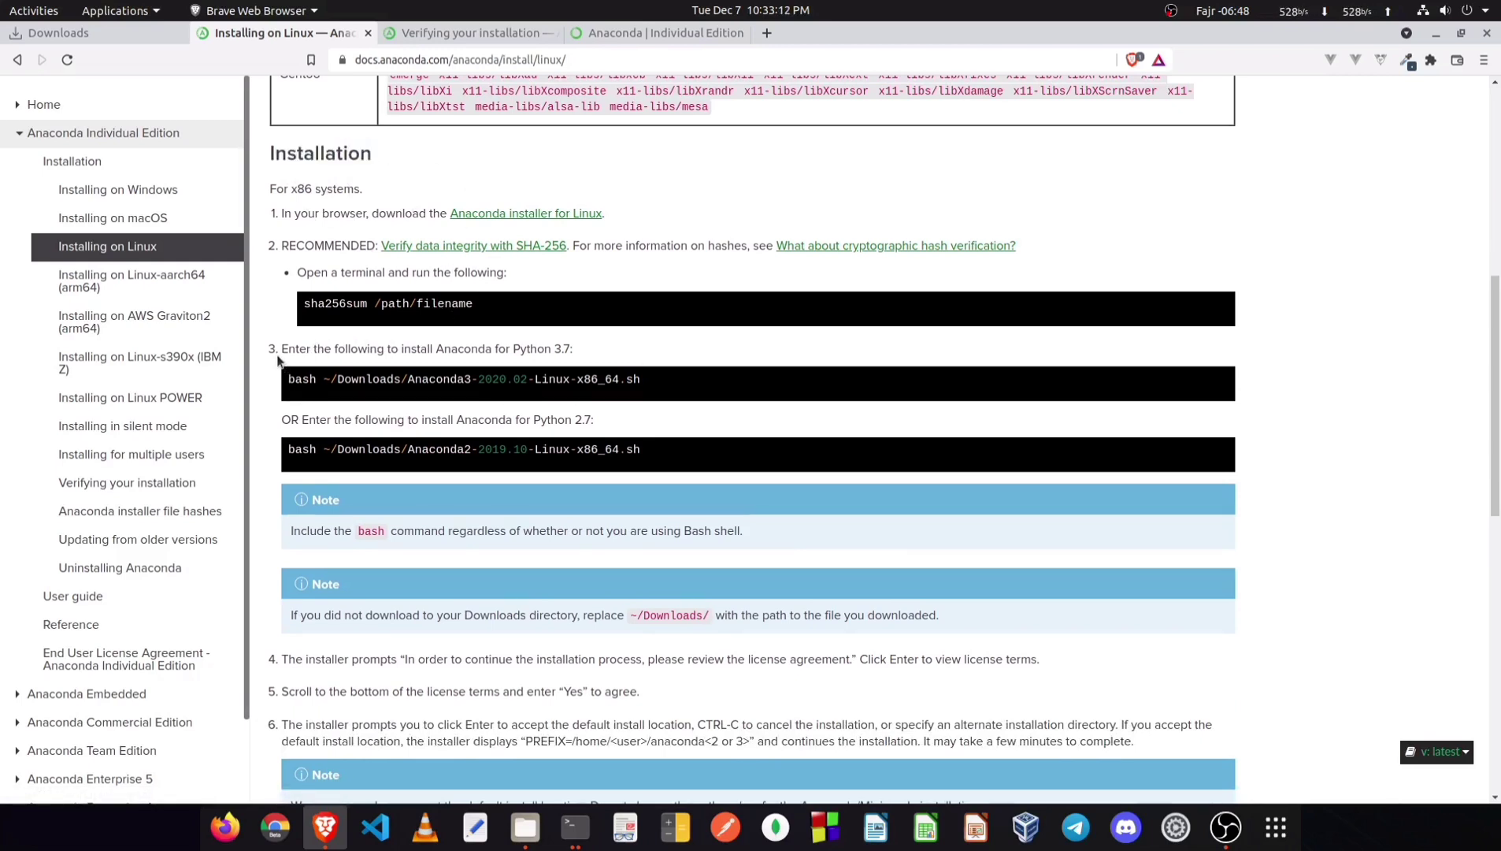
drag(279, 349, 584, 349)
click(583, 353)
click(586, 349)
scroll(354, 355, down, 1)
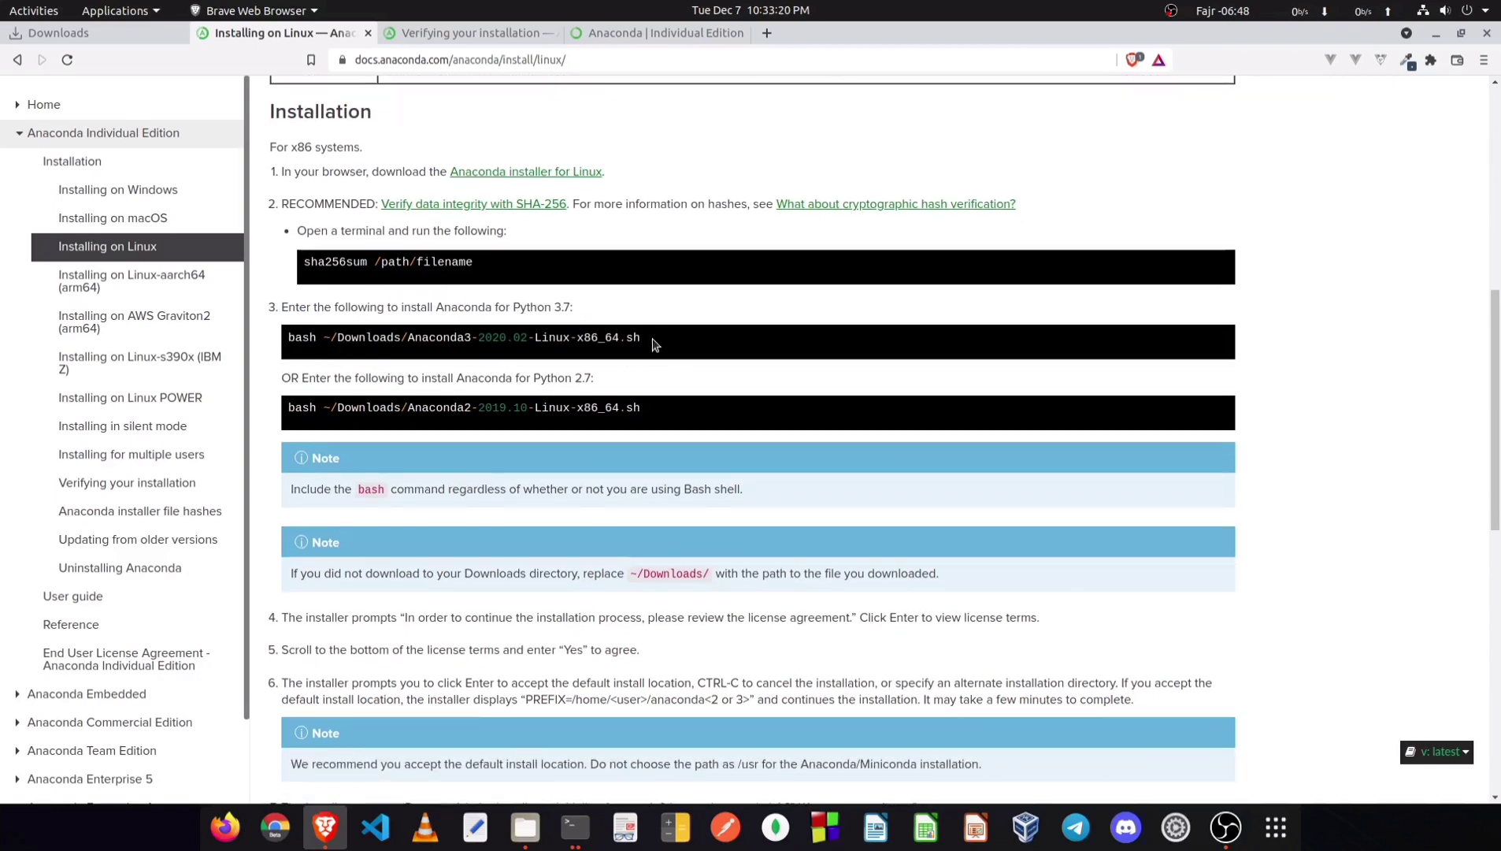
Step: Highlight the documented installer path, switch to the terminal and begin the installation command with "bash ~"
drag(671, 347, 321, 340)
key(alt+Tab)
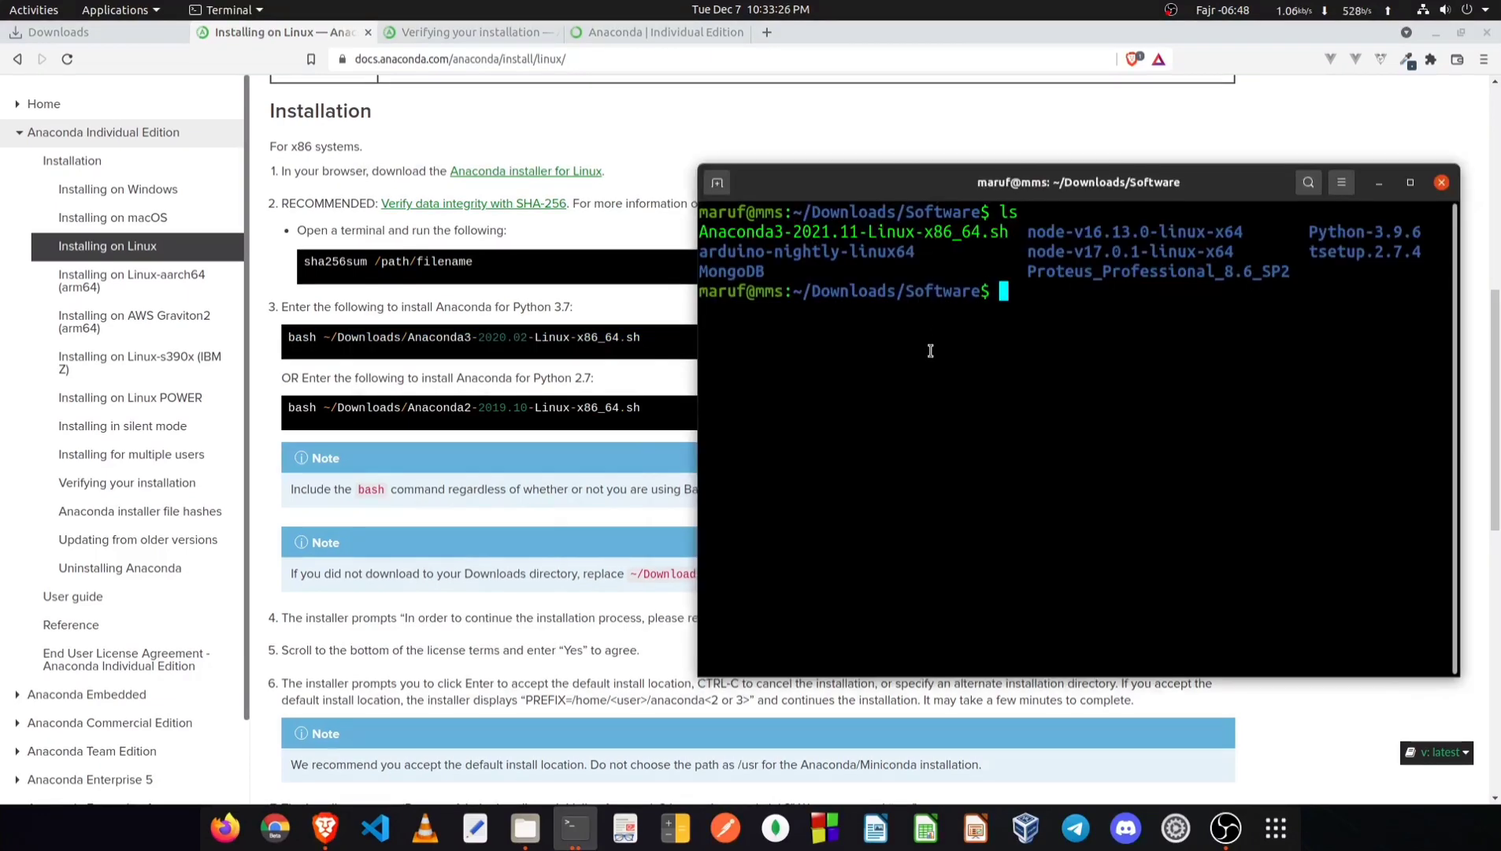
text(bash ~)
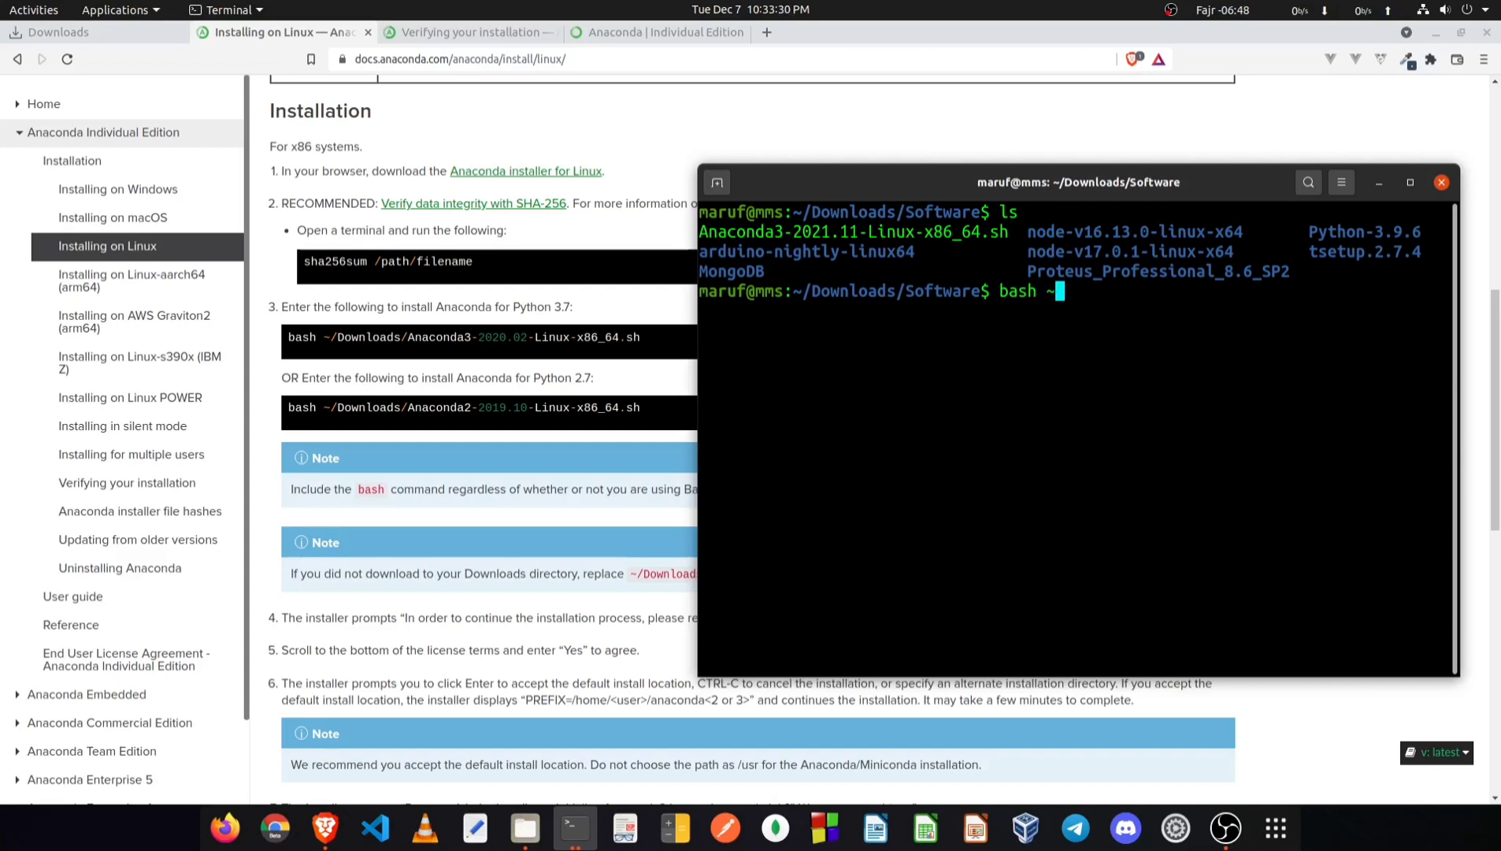
text(/A)
key(Tab)
key(BackSpace)
key(BackSpace)
key(BackSpace)
key(BackSpace)
key(BackSpace)
key(BackSpace)
key(BackSpace)
key(BackSpace)
text(Ana)
text(c)
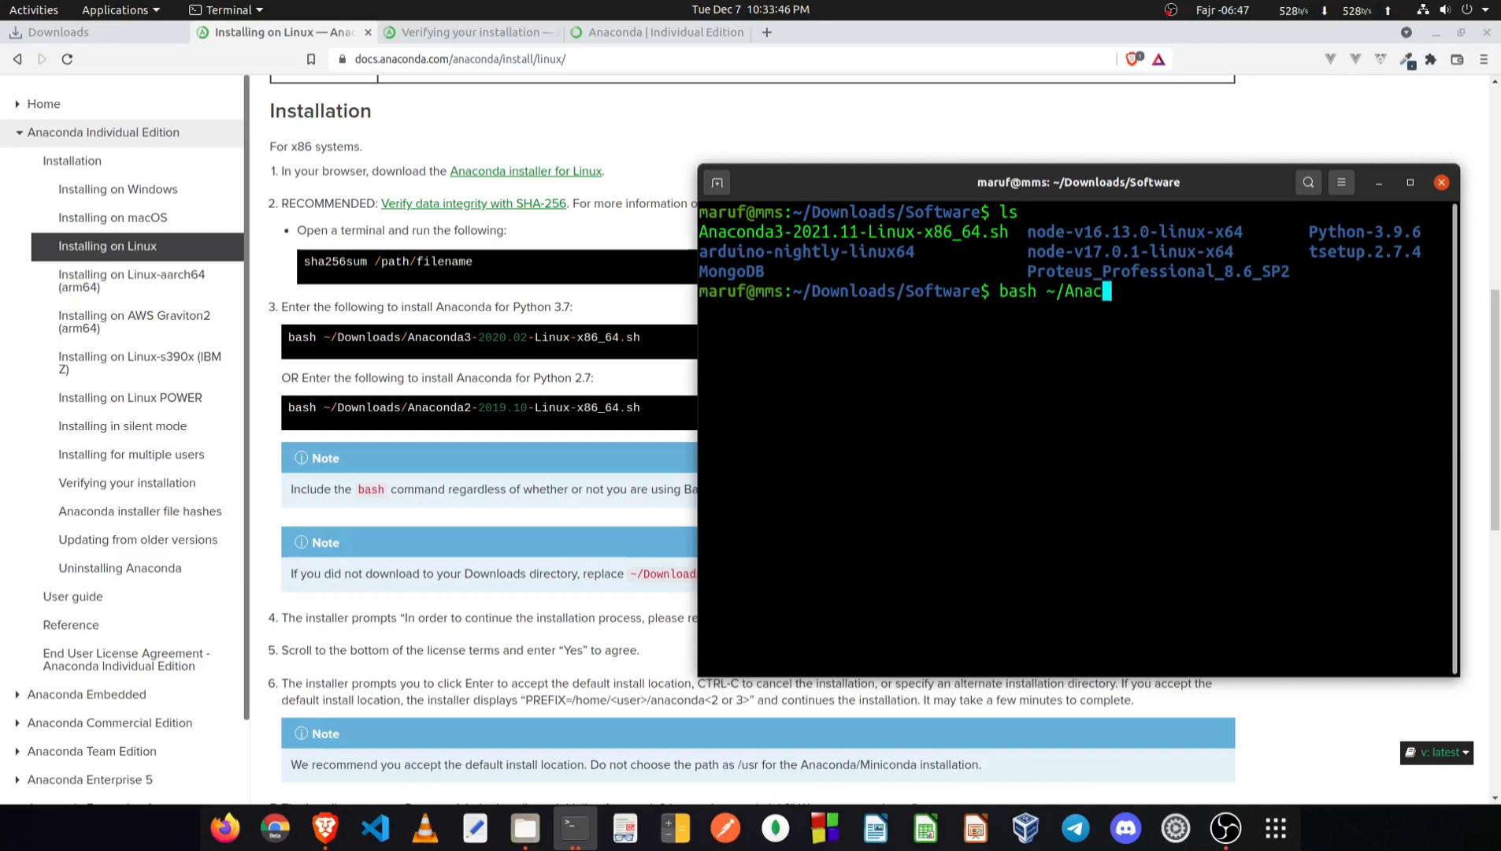
text(onda)
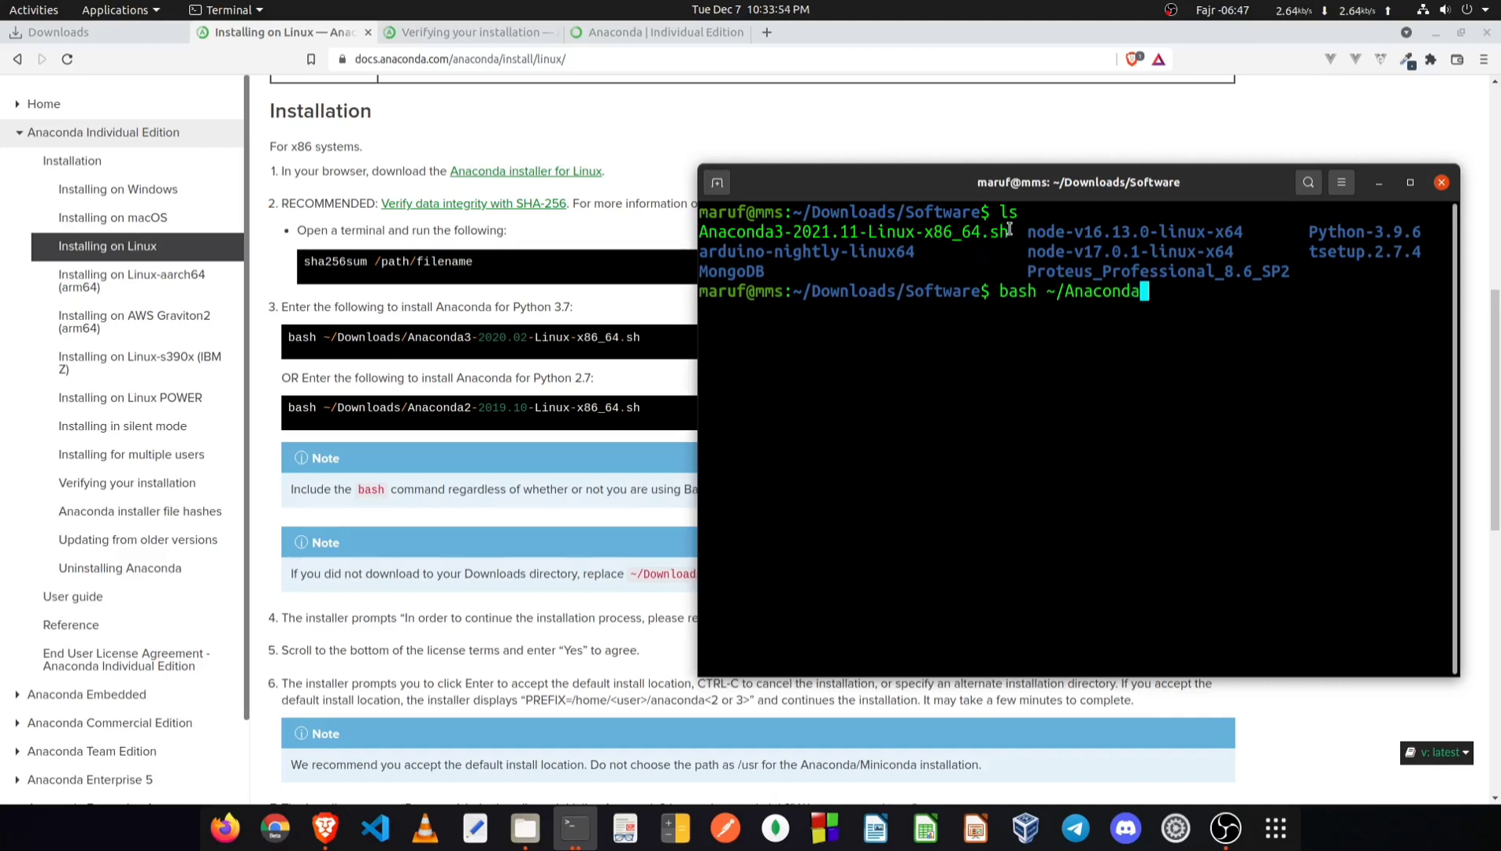
Step: Try to run the installer from the home directory with the copied file name, using "bash ~/Anaconda3-2021.11-Linux-x86_64.sh"
right_click(714, 232)
click(725, 241)
key(BackSpace)
key(BackSpace)
key(BackSpace)
key(BackSpace)
key(BackSpace)
key(BackSpace)
key(BackSpace)
key(BackSpace)
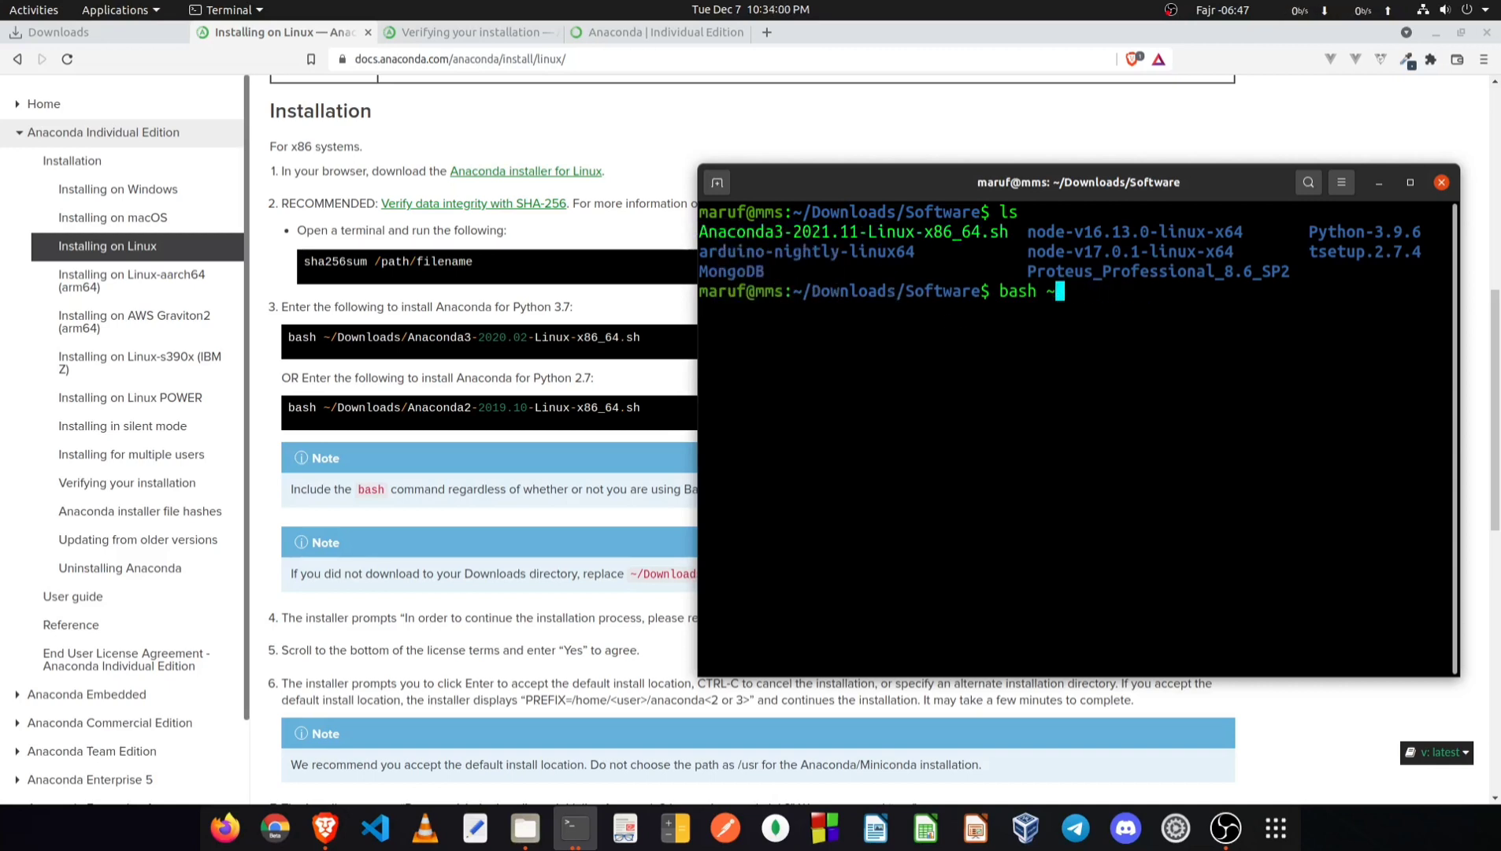
key(ctrl+shift+v)
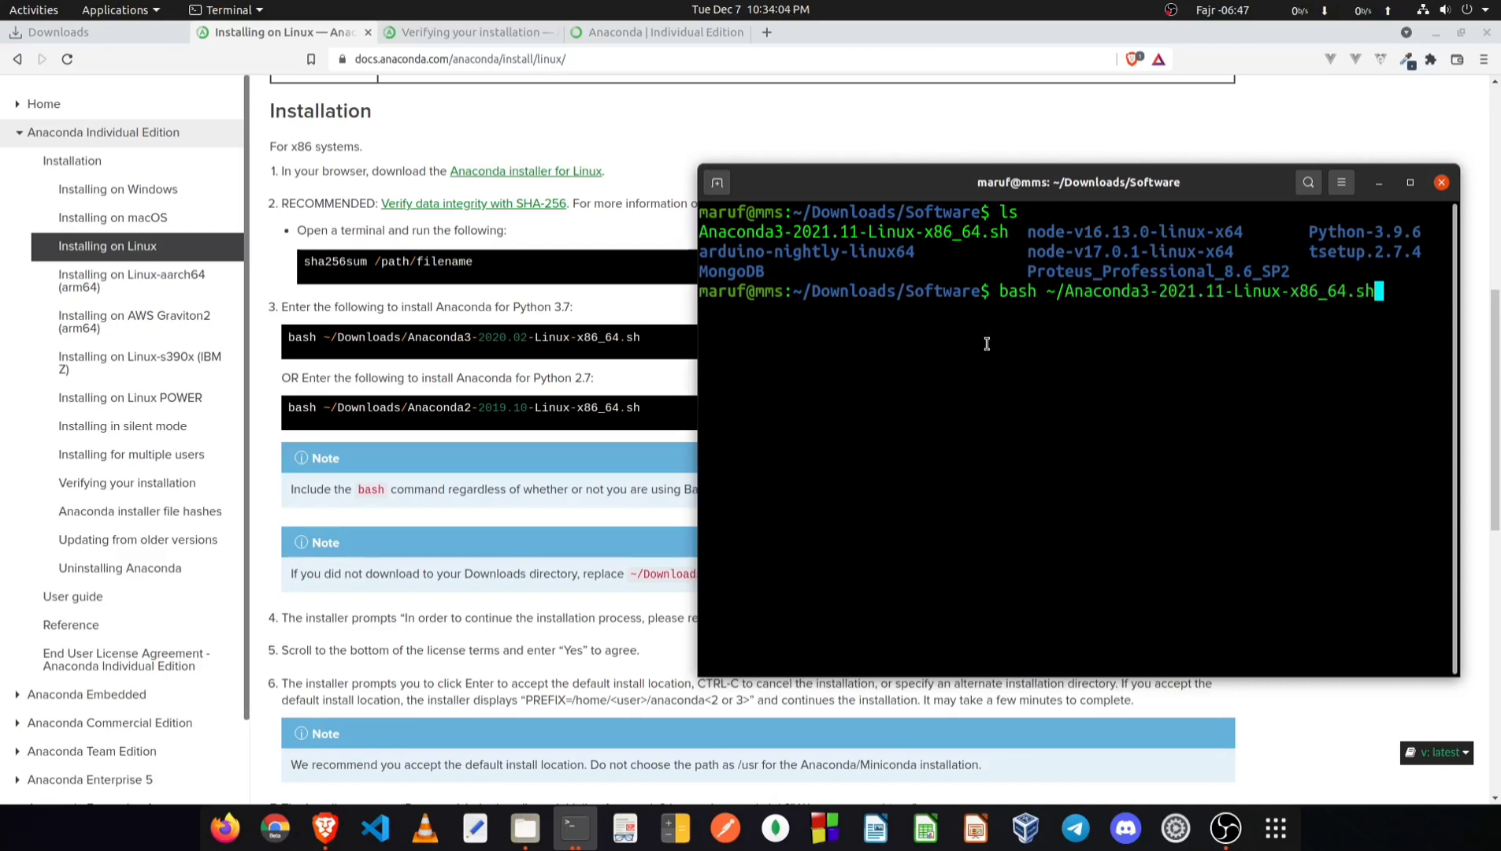
drag(907, 192, 904, 139)
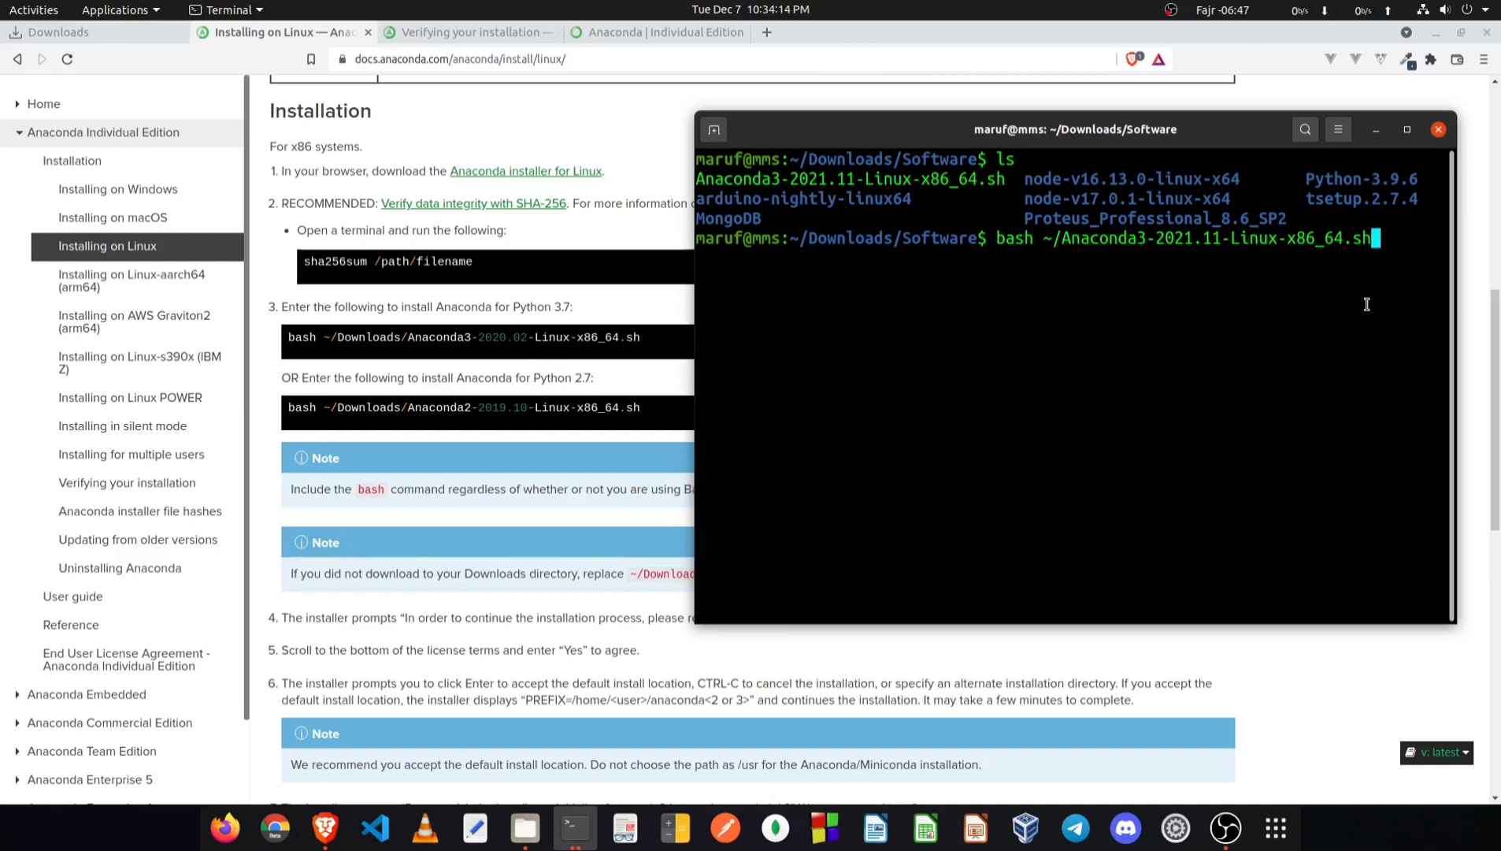
key(Return)
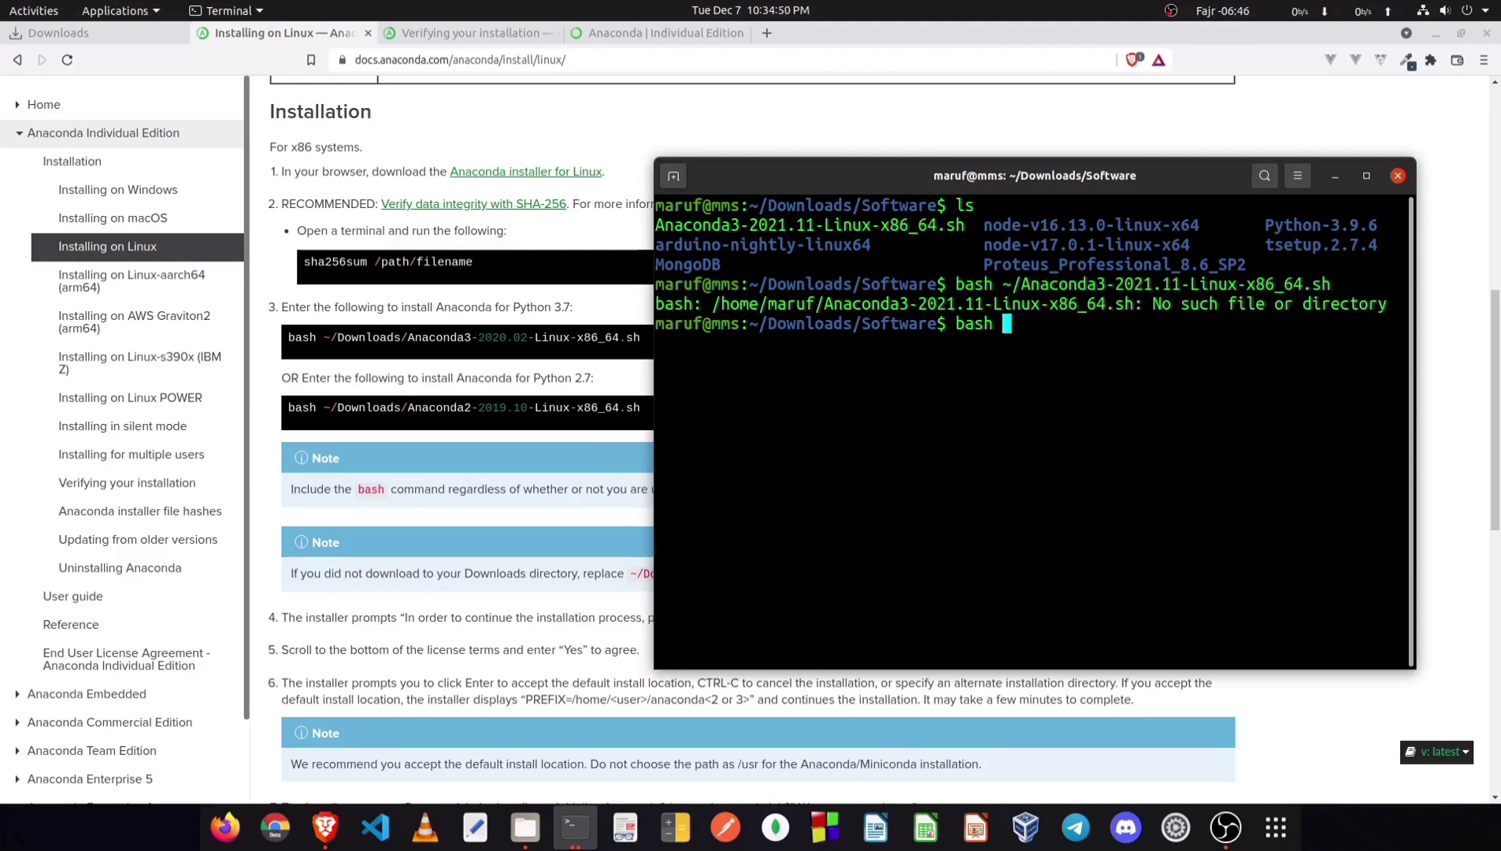
Step: Run the installer from the current folder with "bash ./Anaconda3-2021.11-Linux-x86_64.sh" and continue to its license agreement
text(./A)
key(Tab)
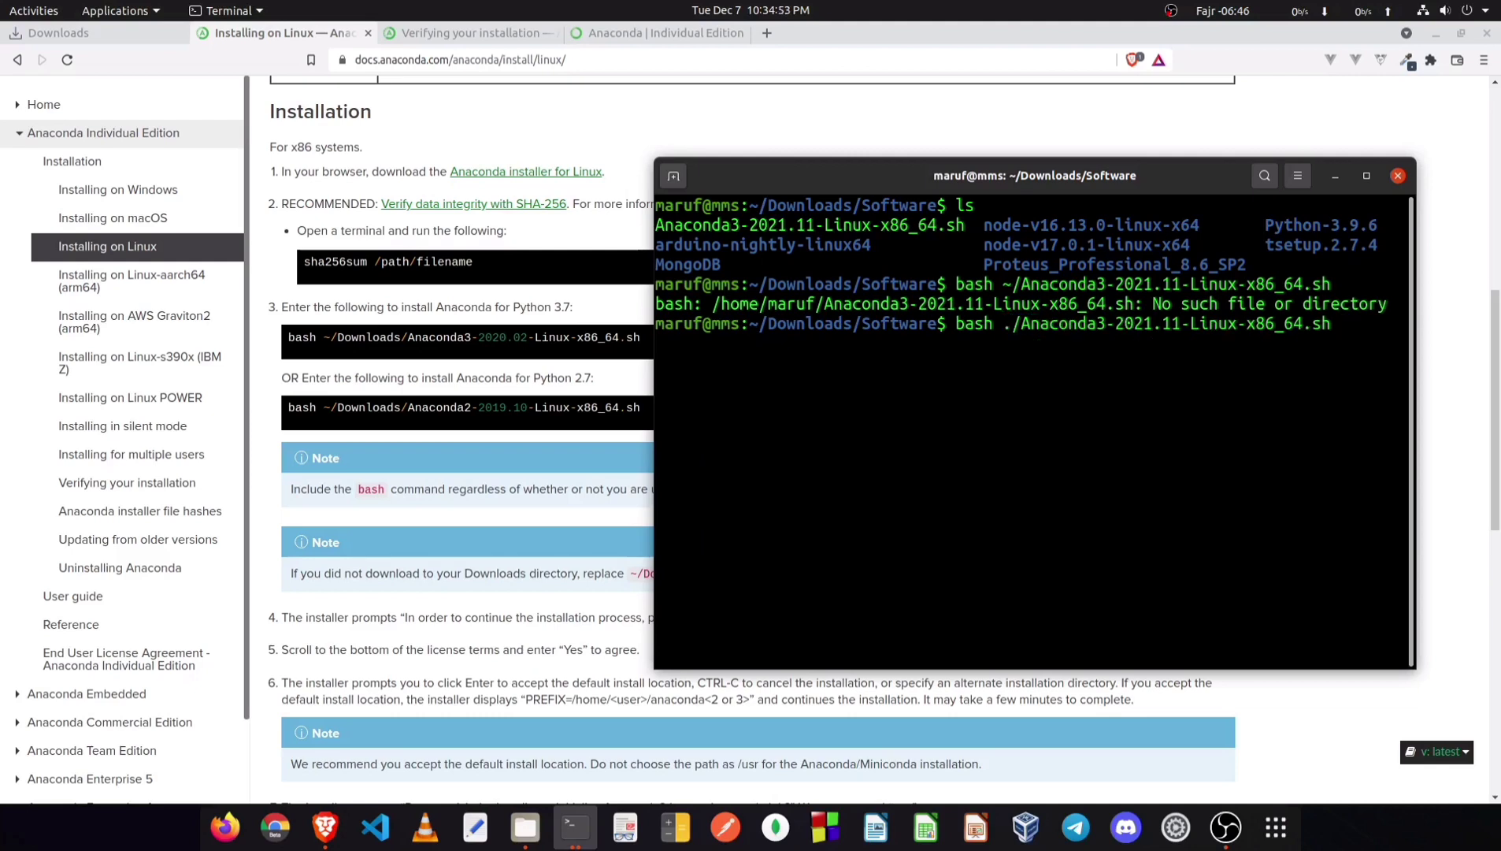
key(Return)
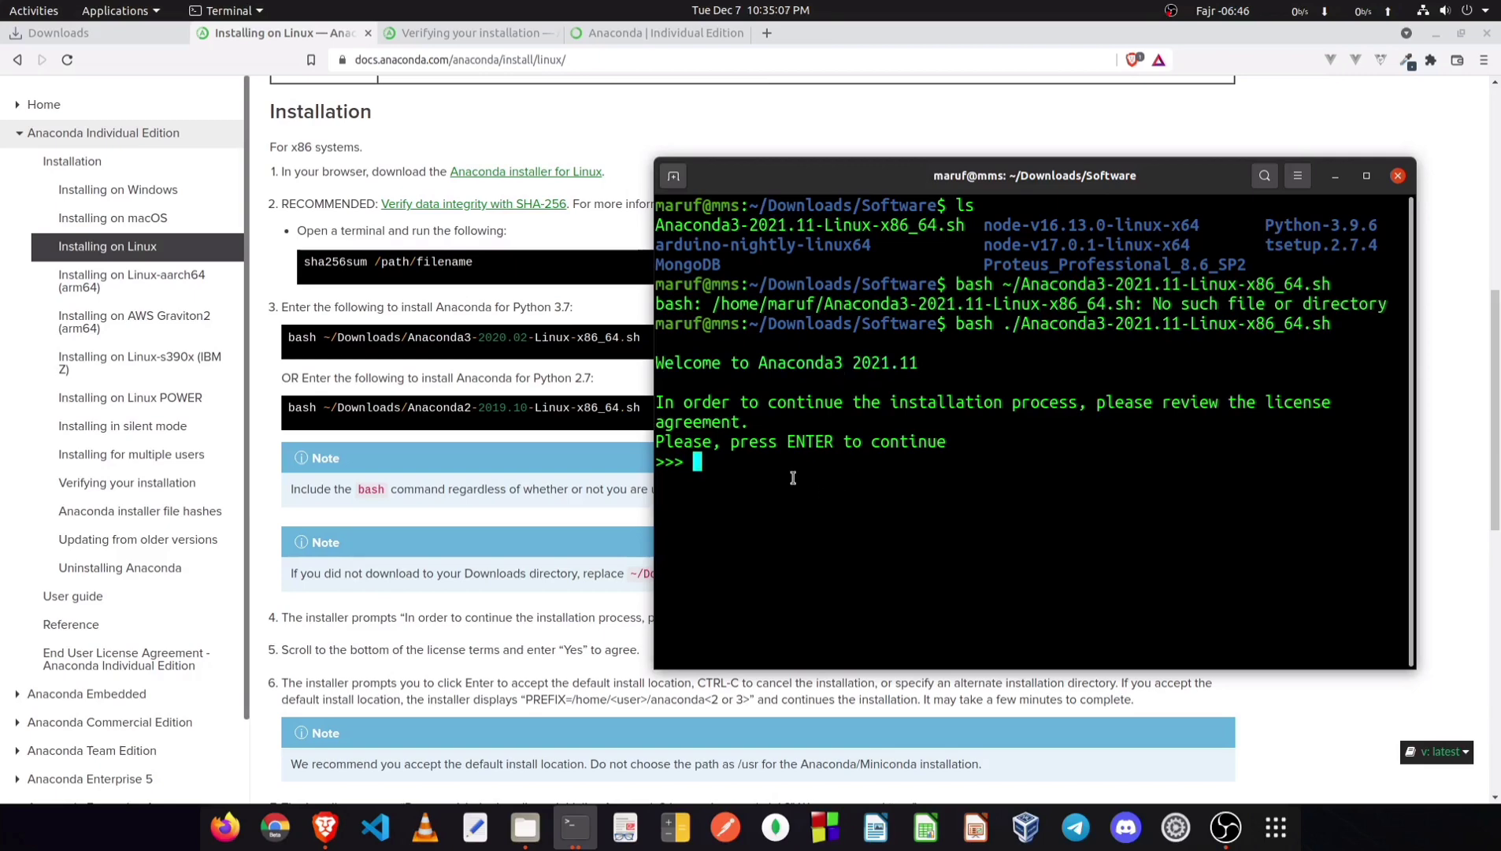
key(Return)
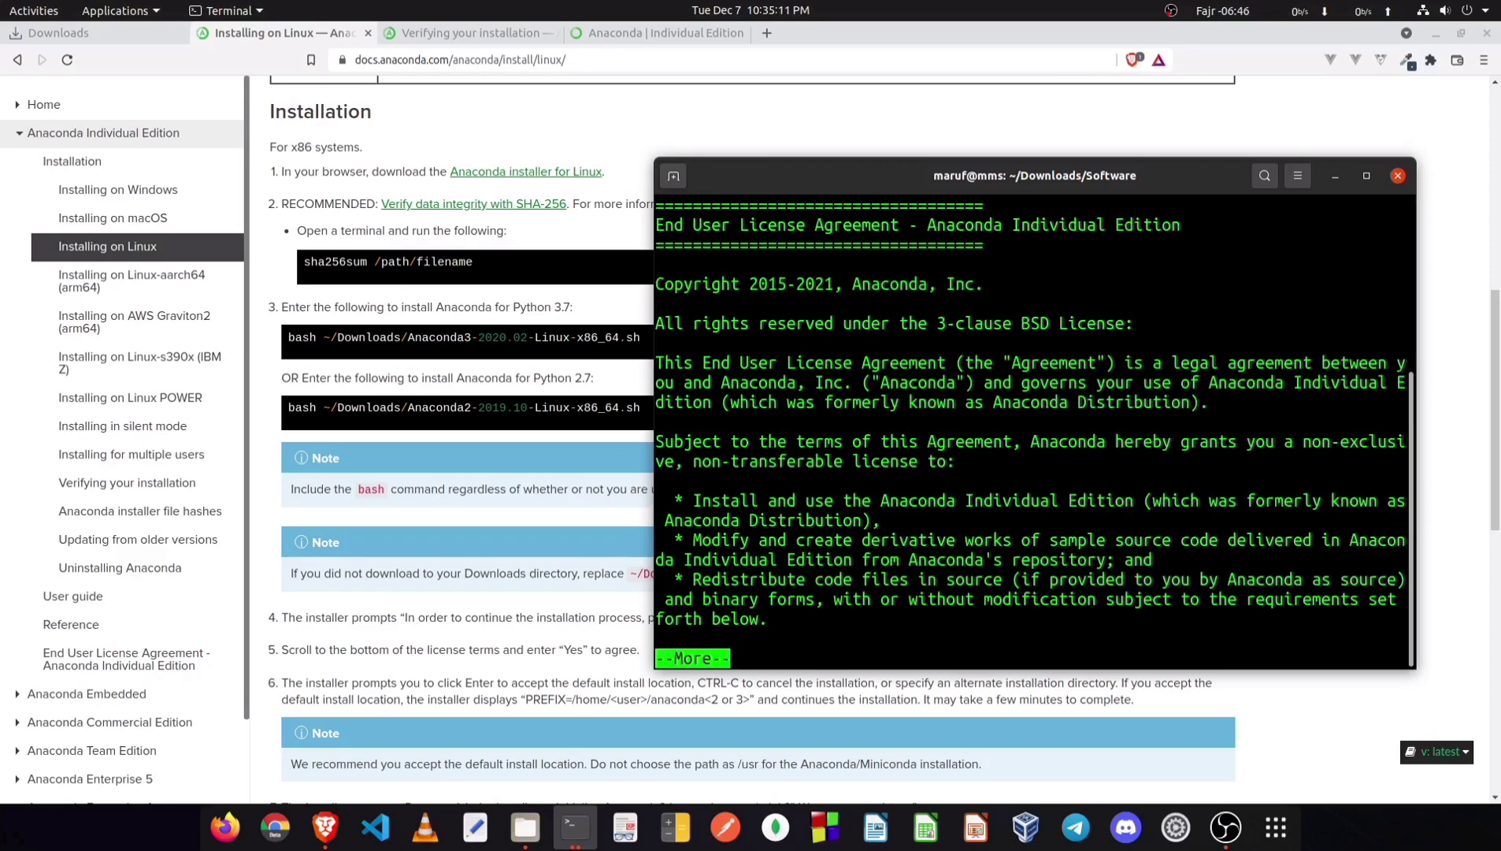
Step: Advance through the Anaconda Individual Edition End User License Agreement and its third-party license notices to the Export; Cryptography Notice
scroll(724, 276, up, 5)
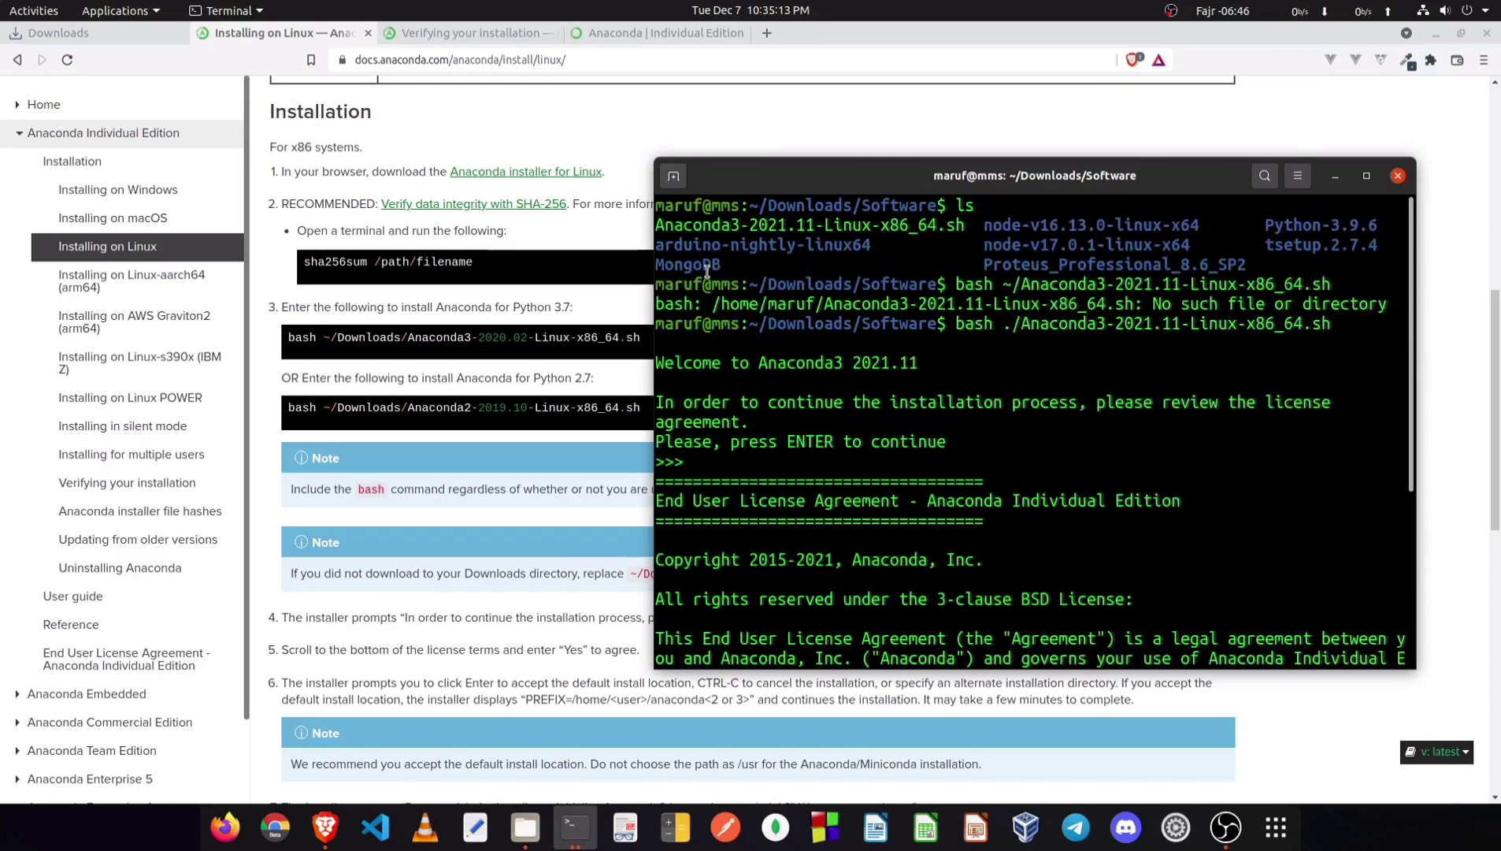
scroll(718, 331, down, 4)
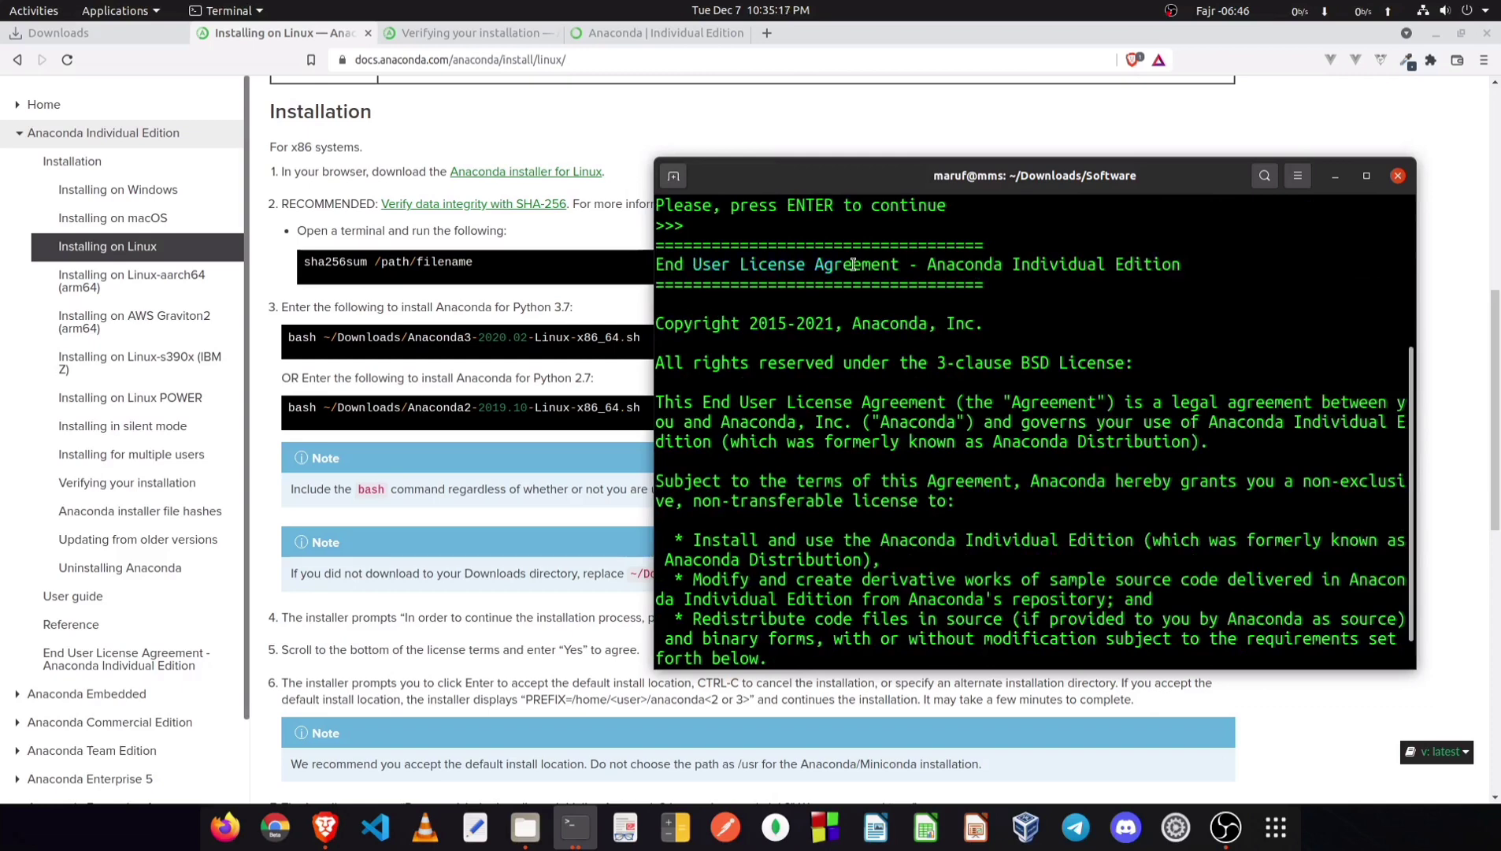
scroll(905, 300, down, 1)
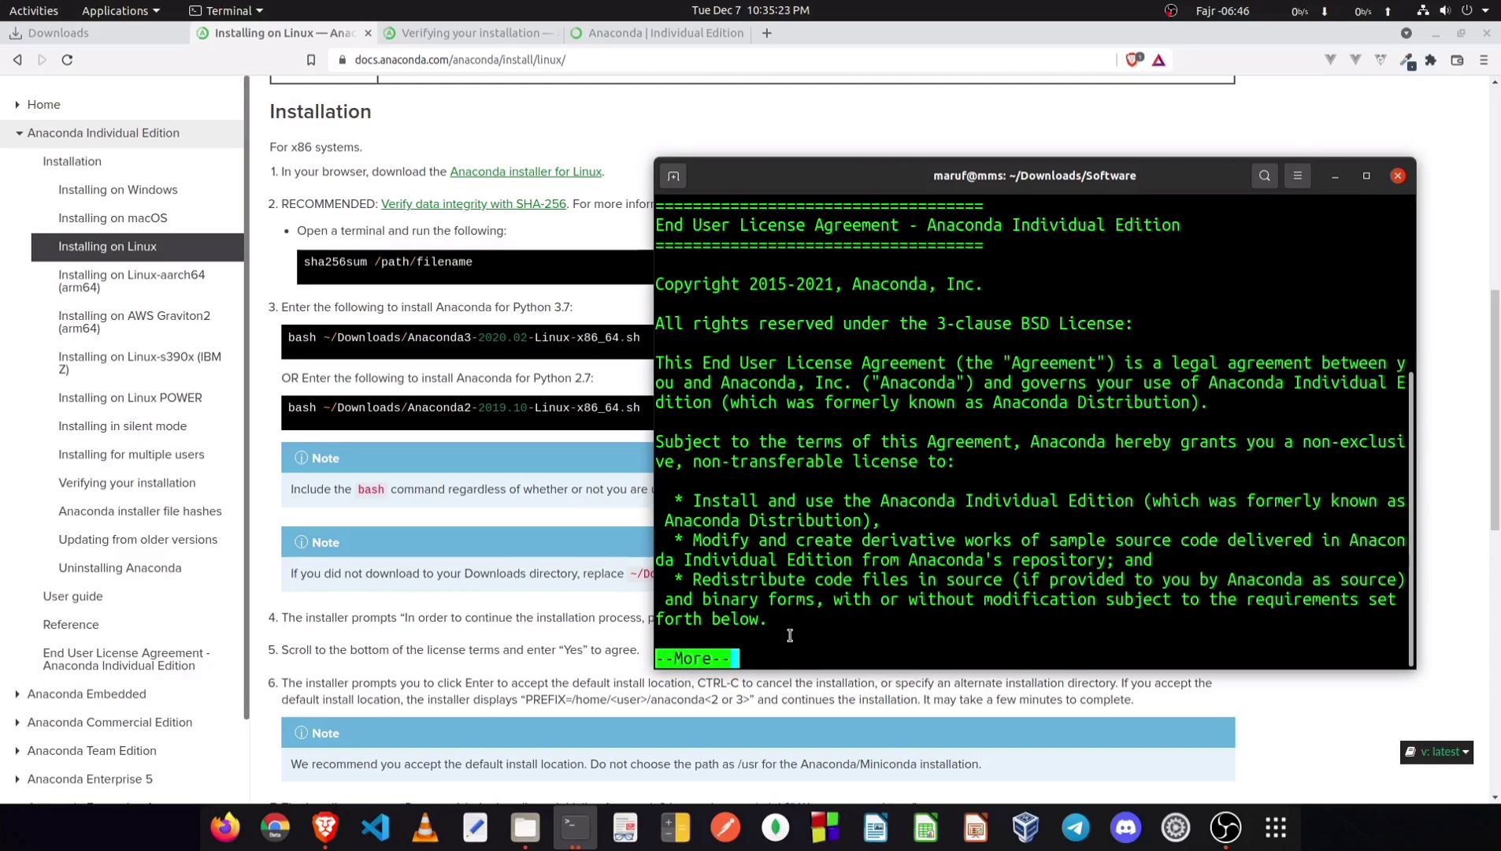
key(Return)
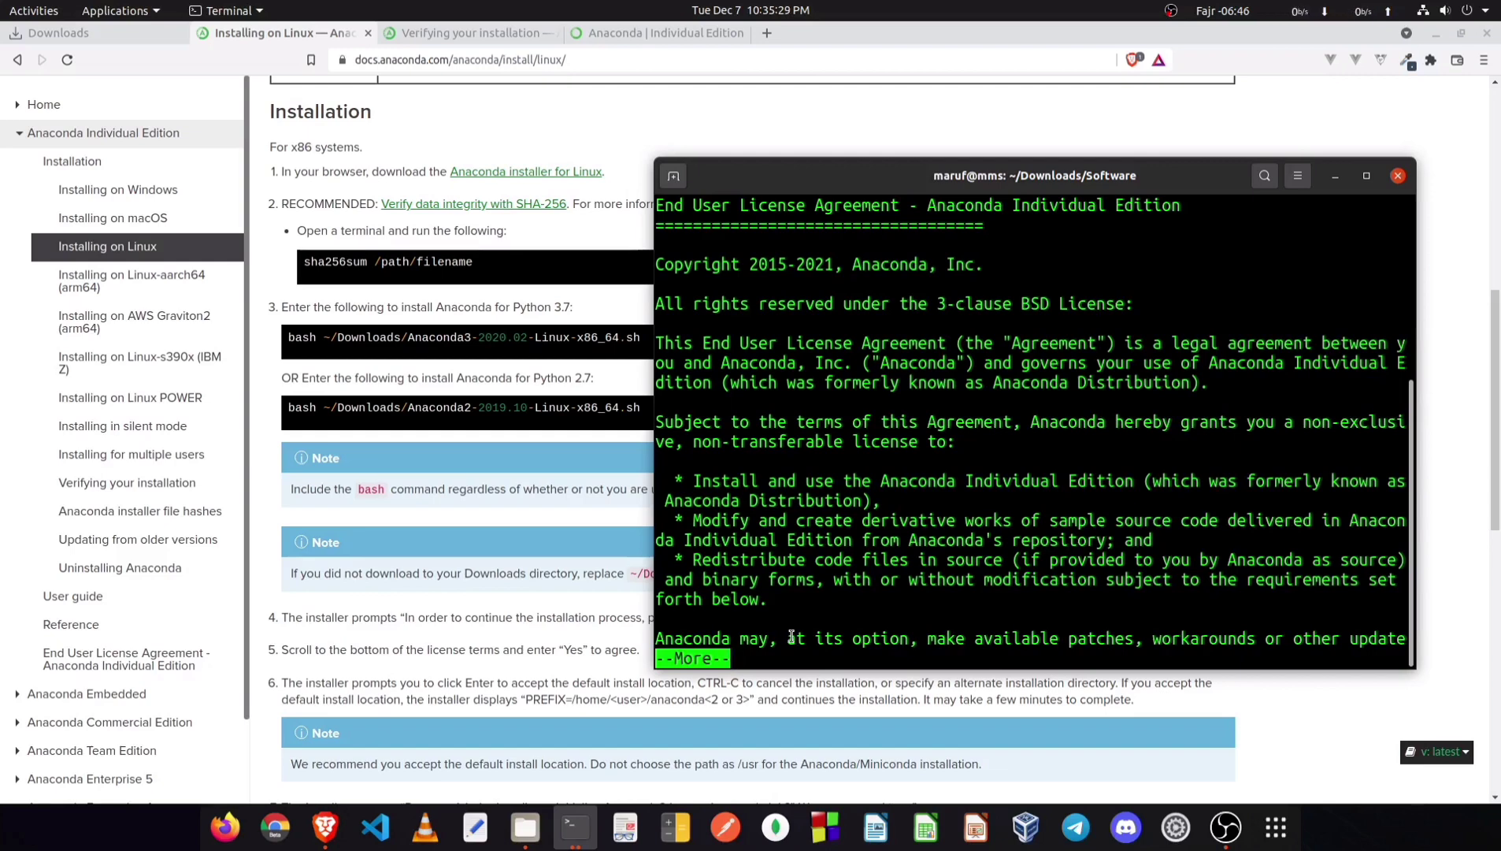
key(Return)
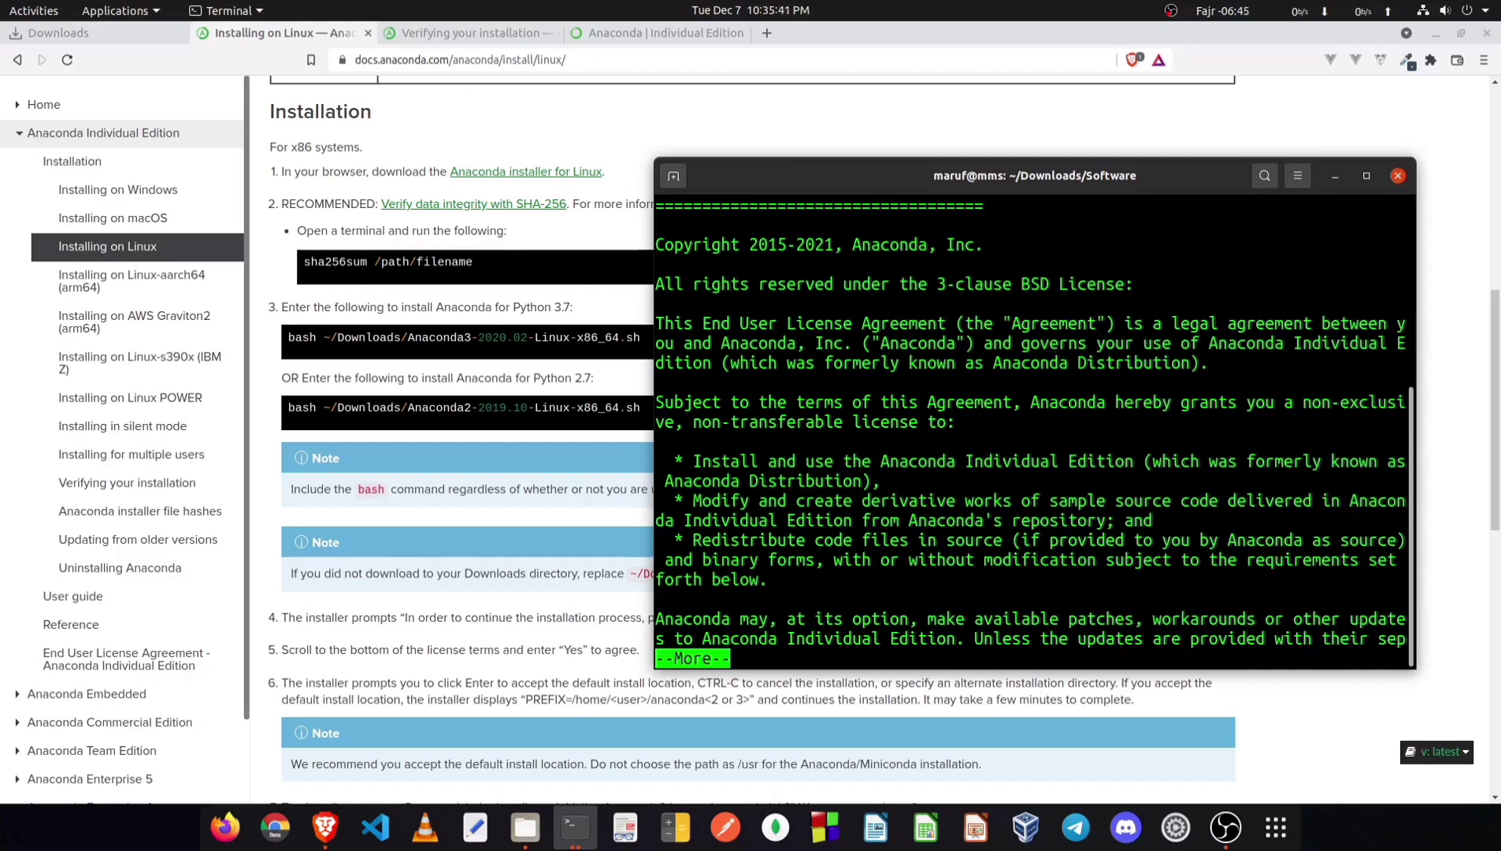
key(Return)
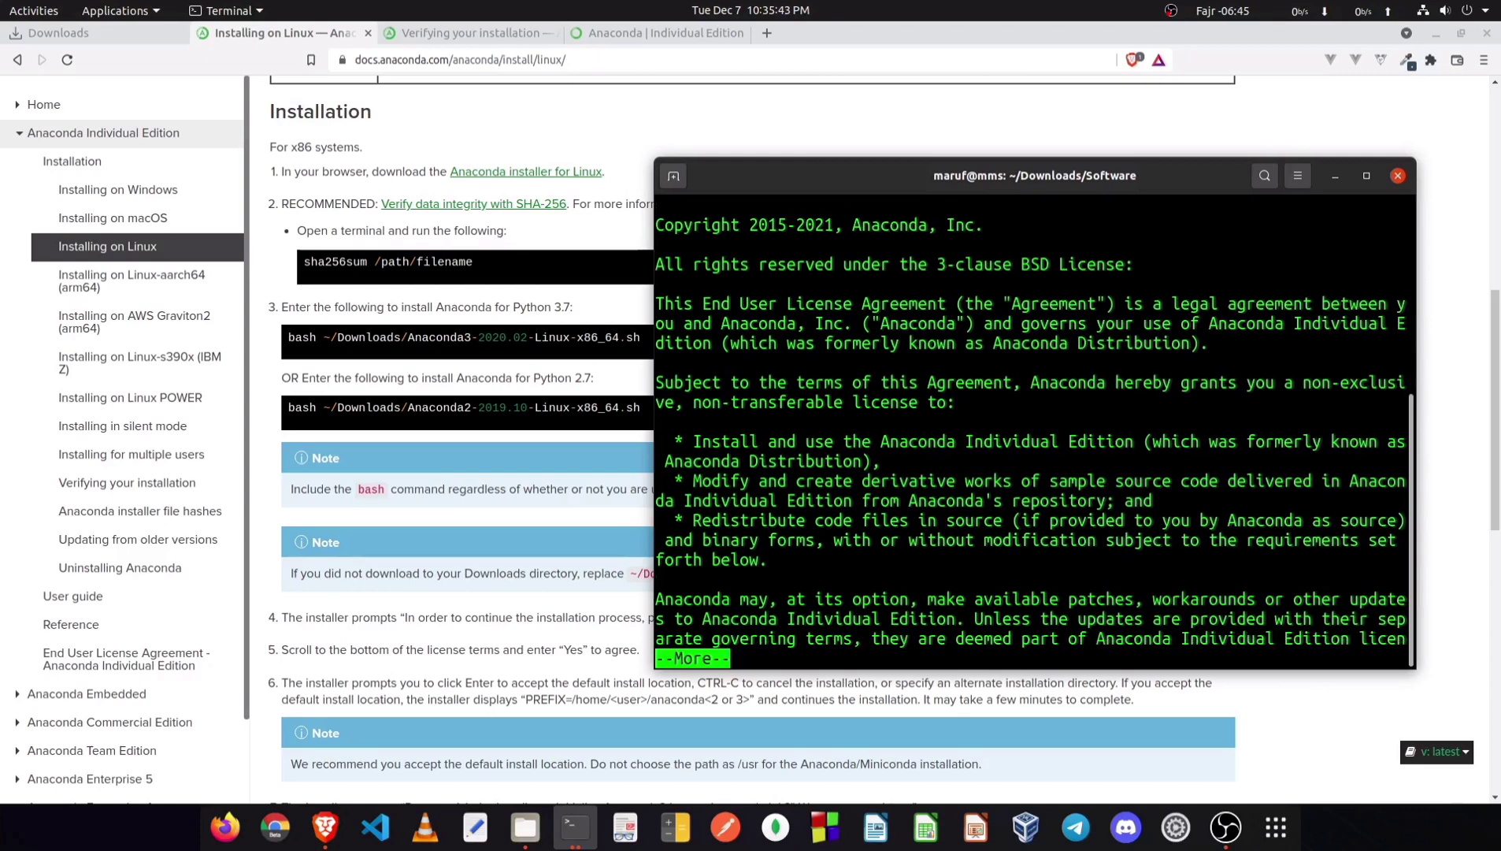
key(Return)
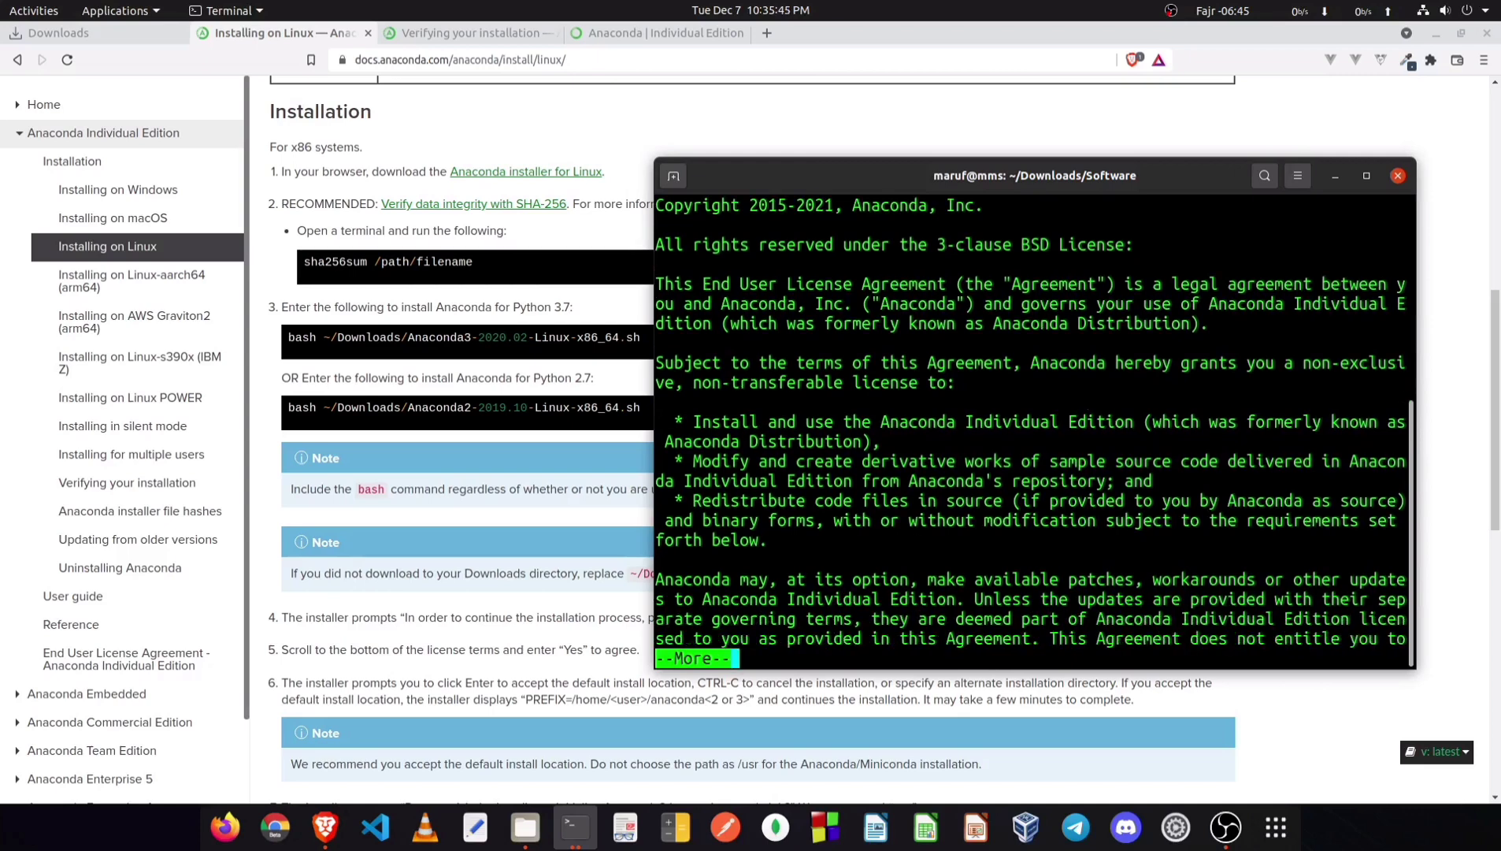
key(Return)
key(Return)
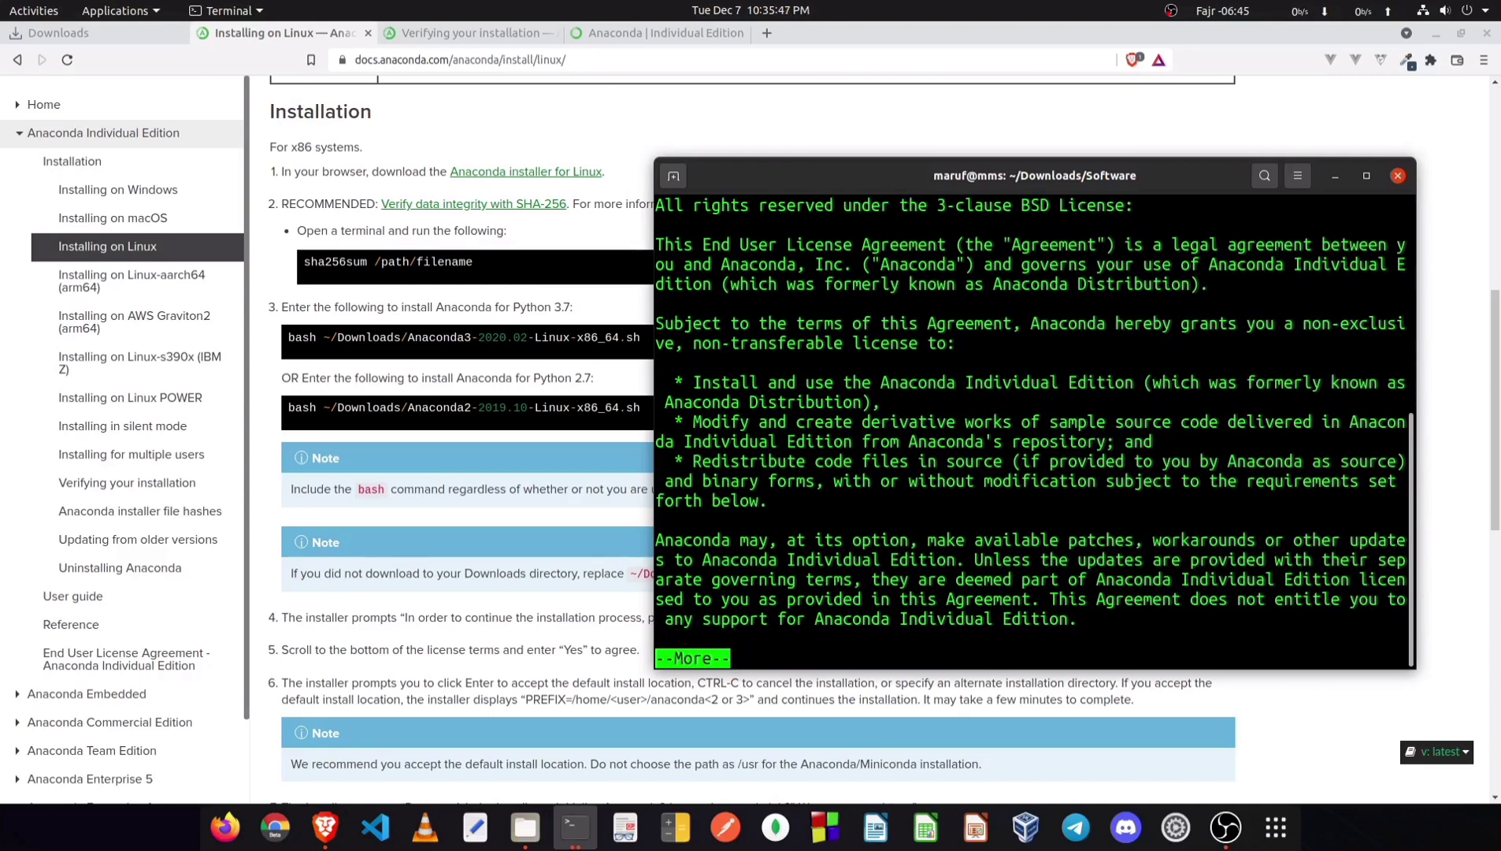
key(Return)
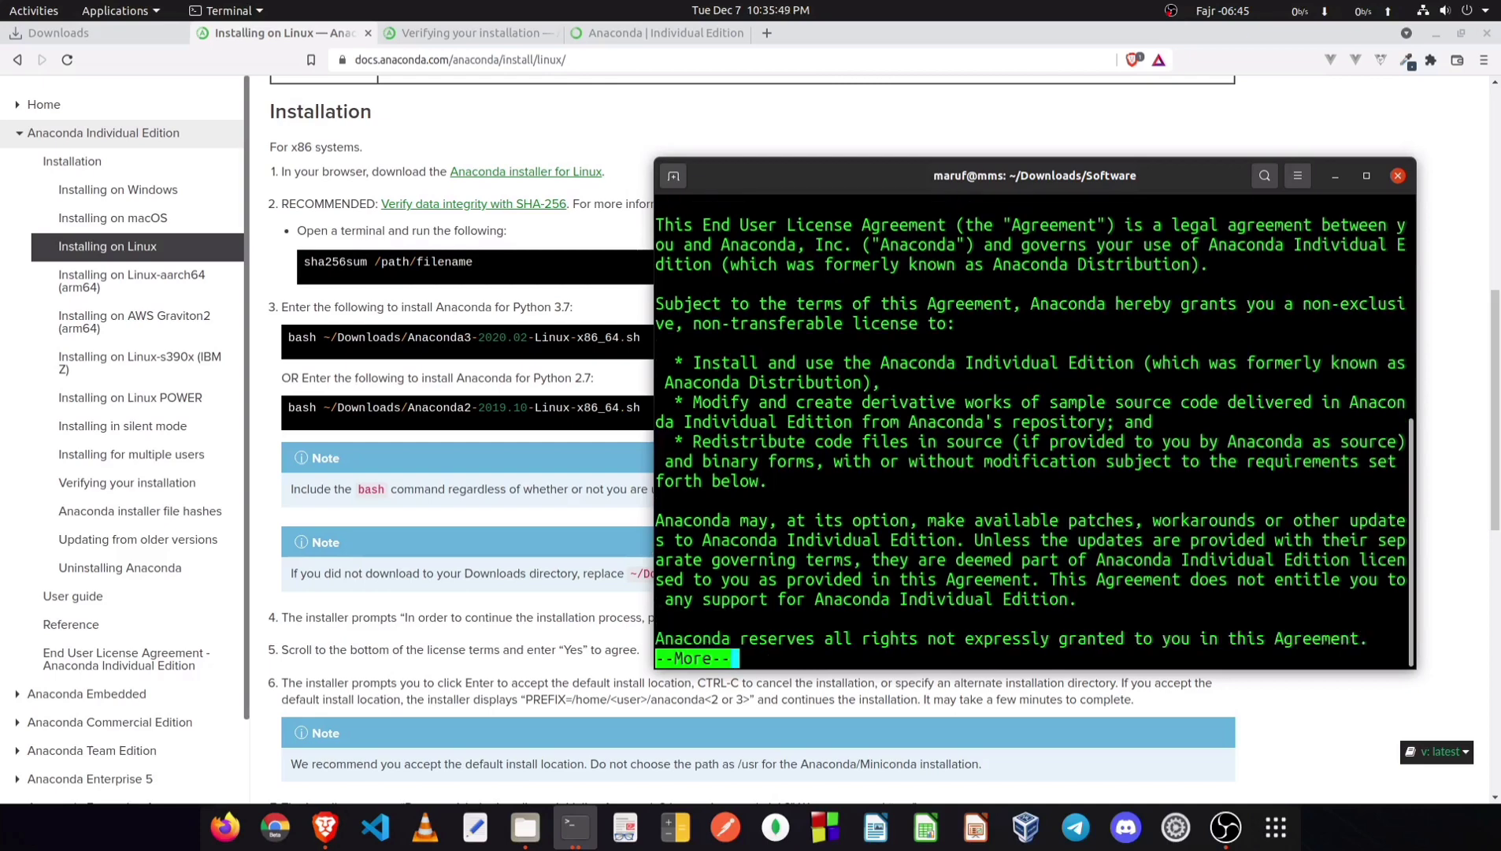
key(Return)
key(Return)
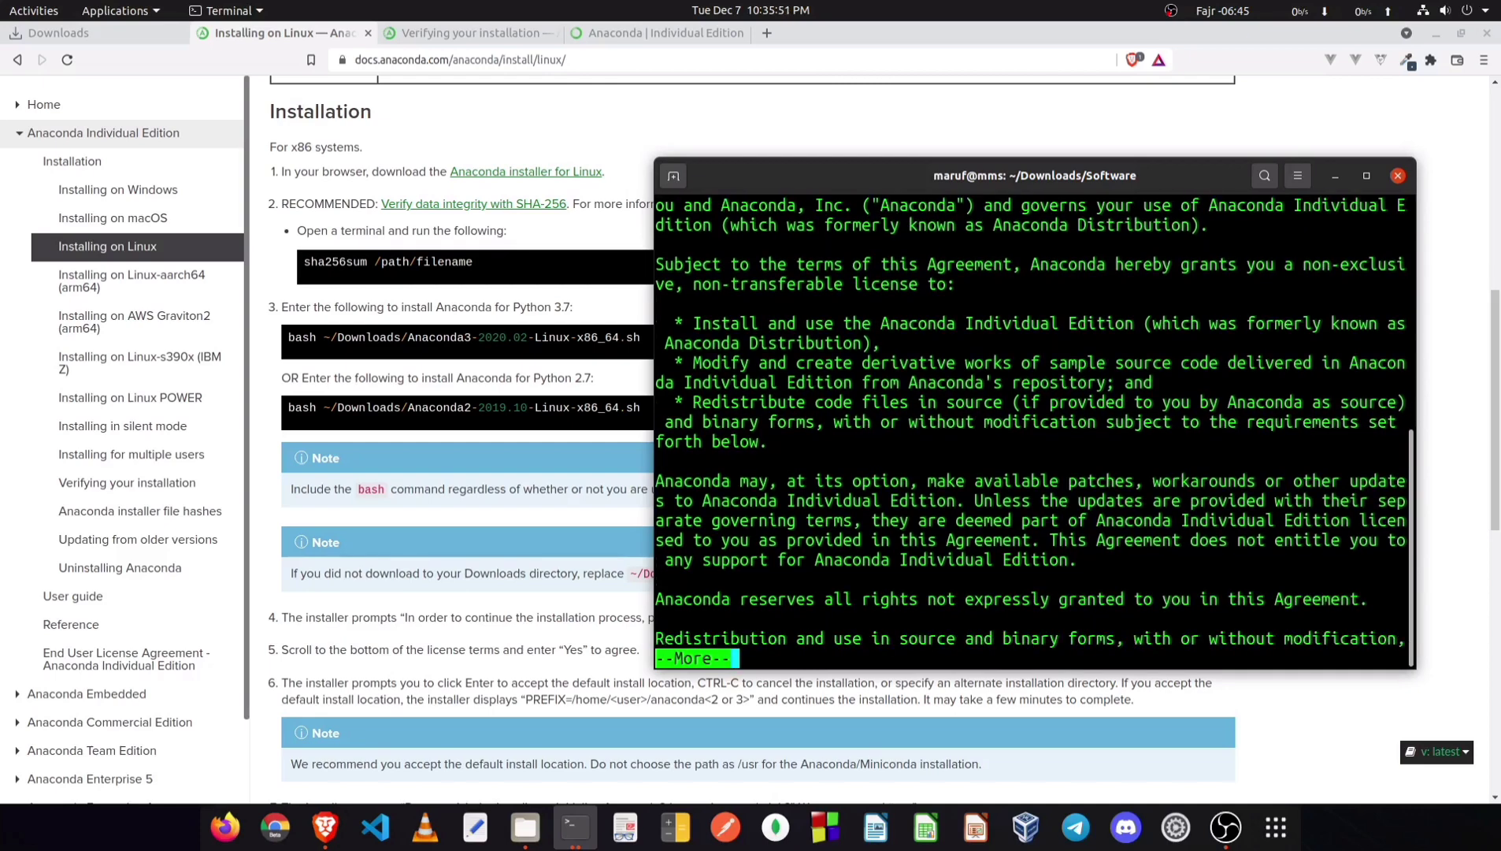
key(Return)
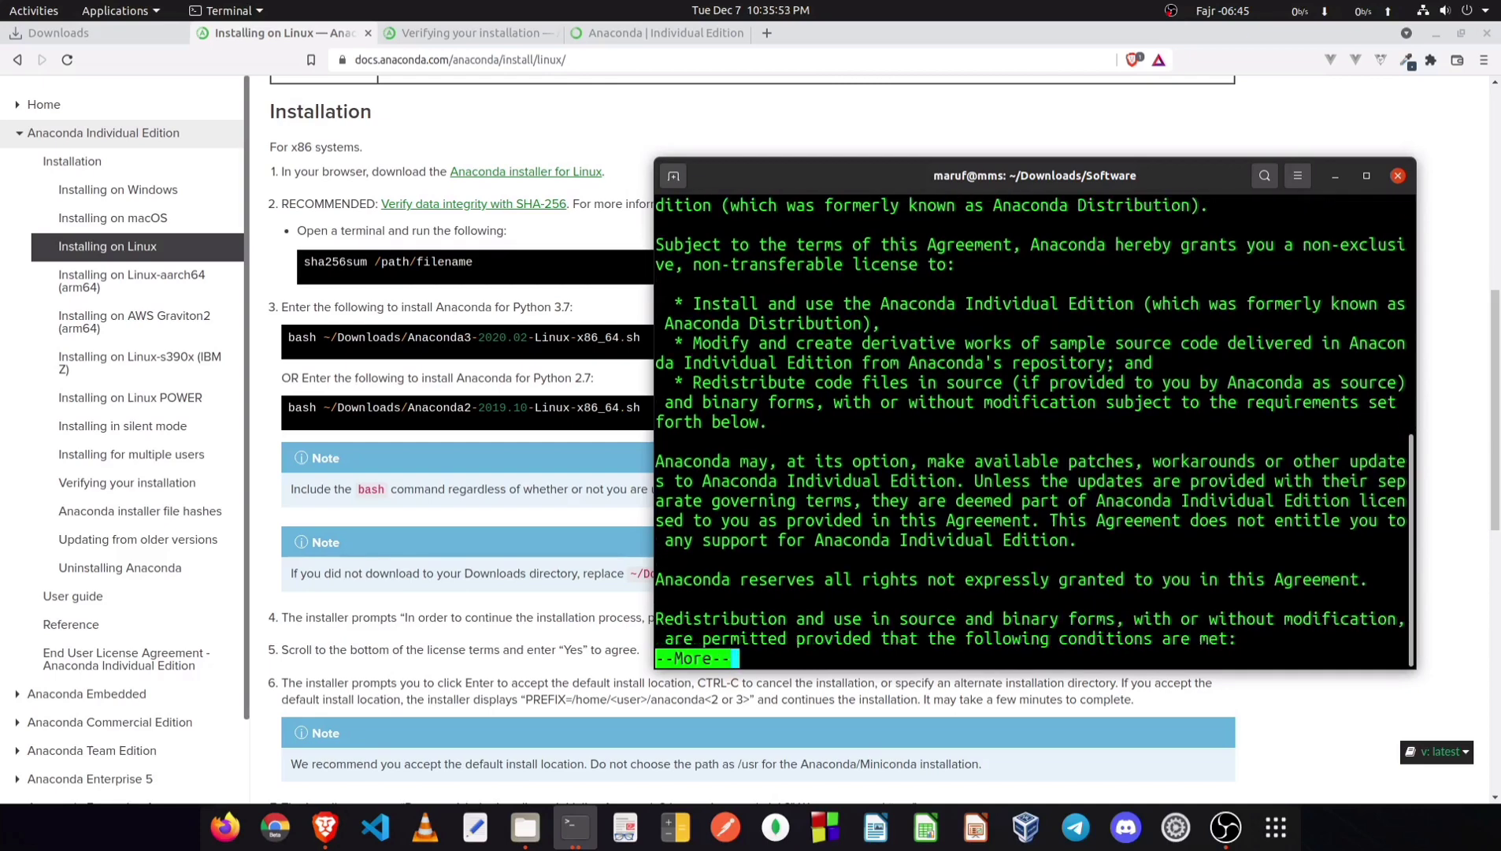
key(Return)
key(Return)
key(Return)
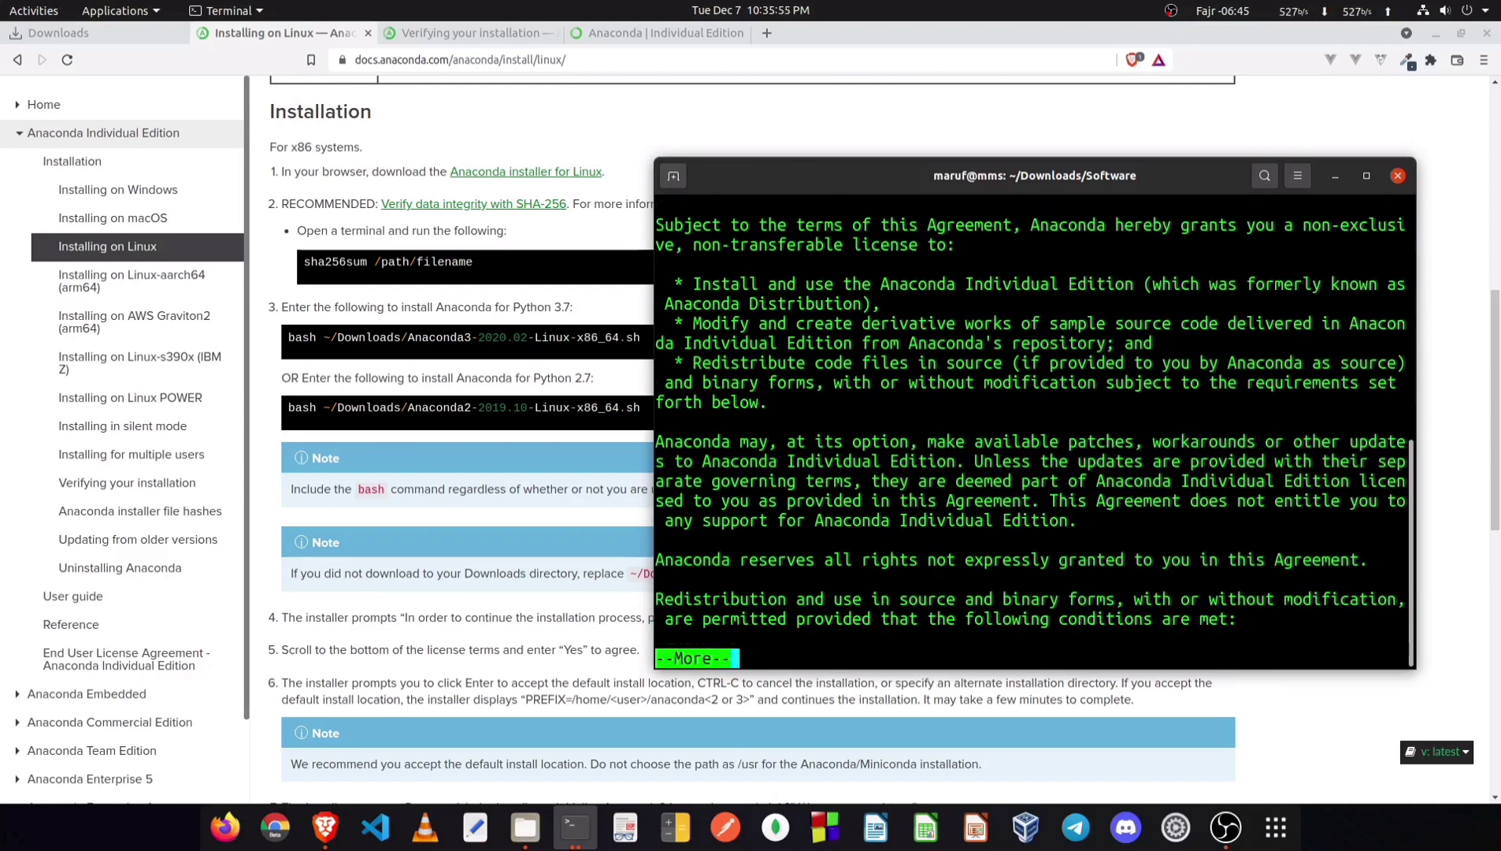
key(Return)
key(Return)
key(Return)
key(Return)
key(Return)
key(Return)
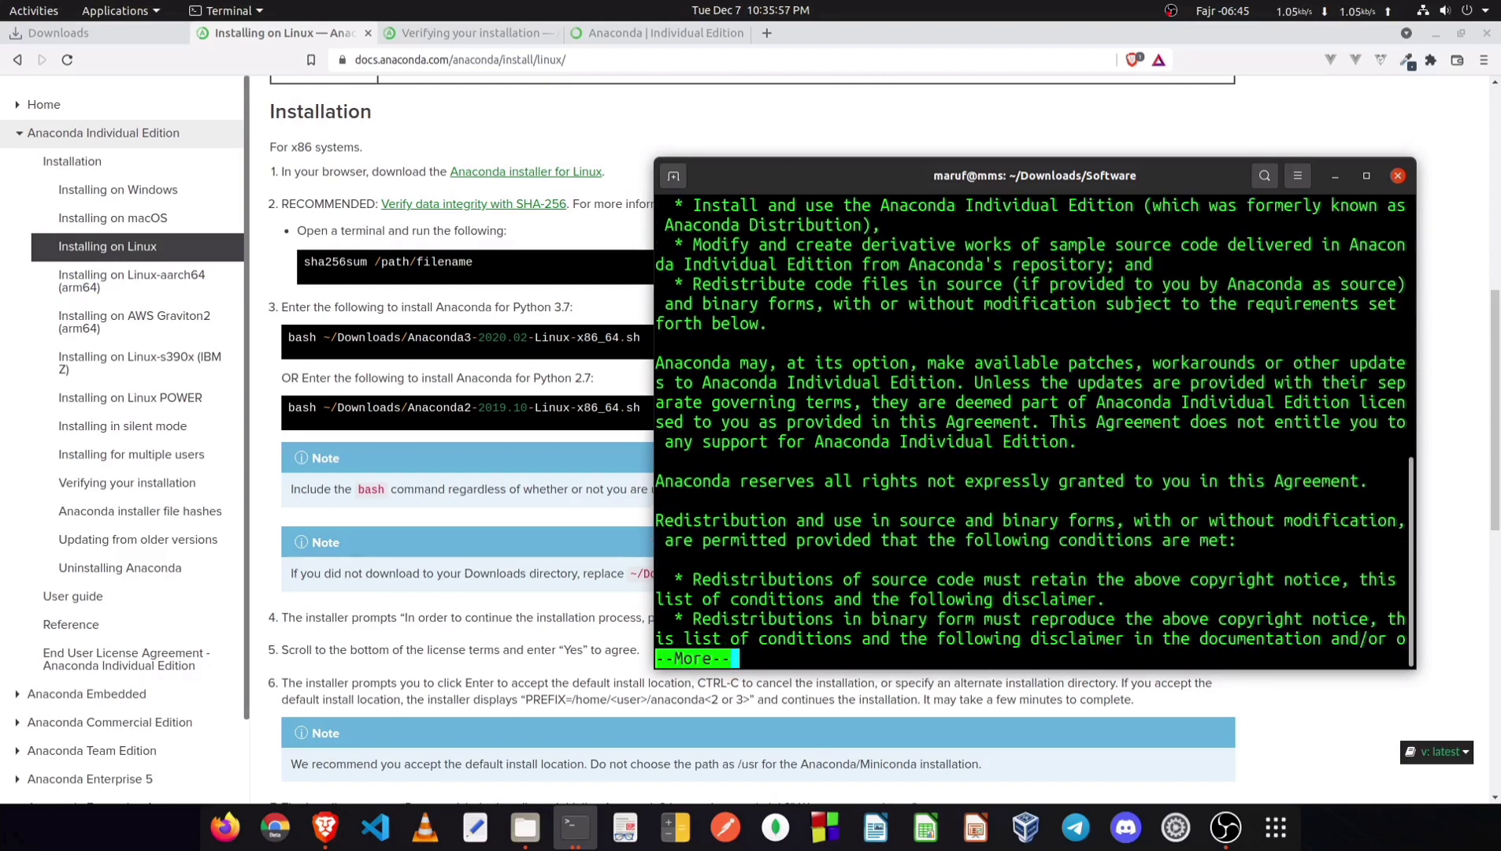
key(Return)
key(Return)
key(Return)
key(Return)
key(Return)
key(Return)
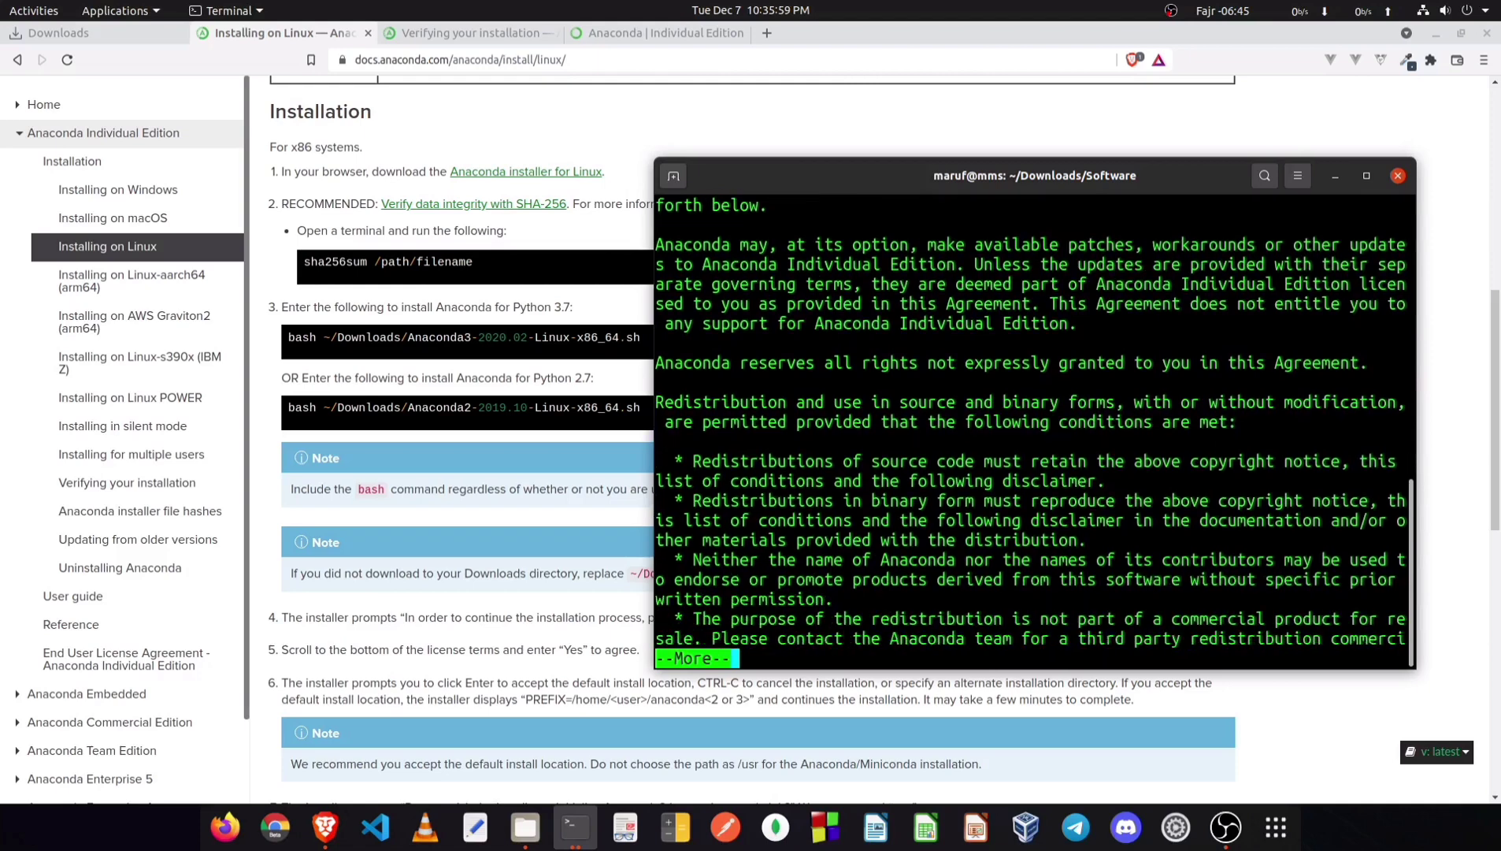
key(Return)
key(Return)
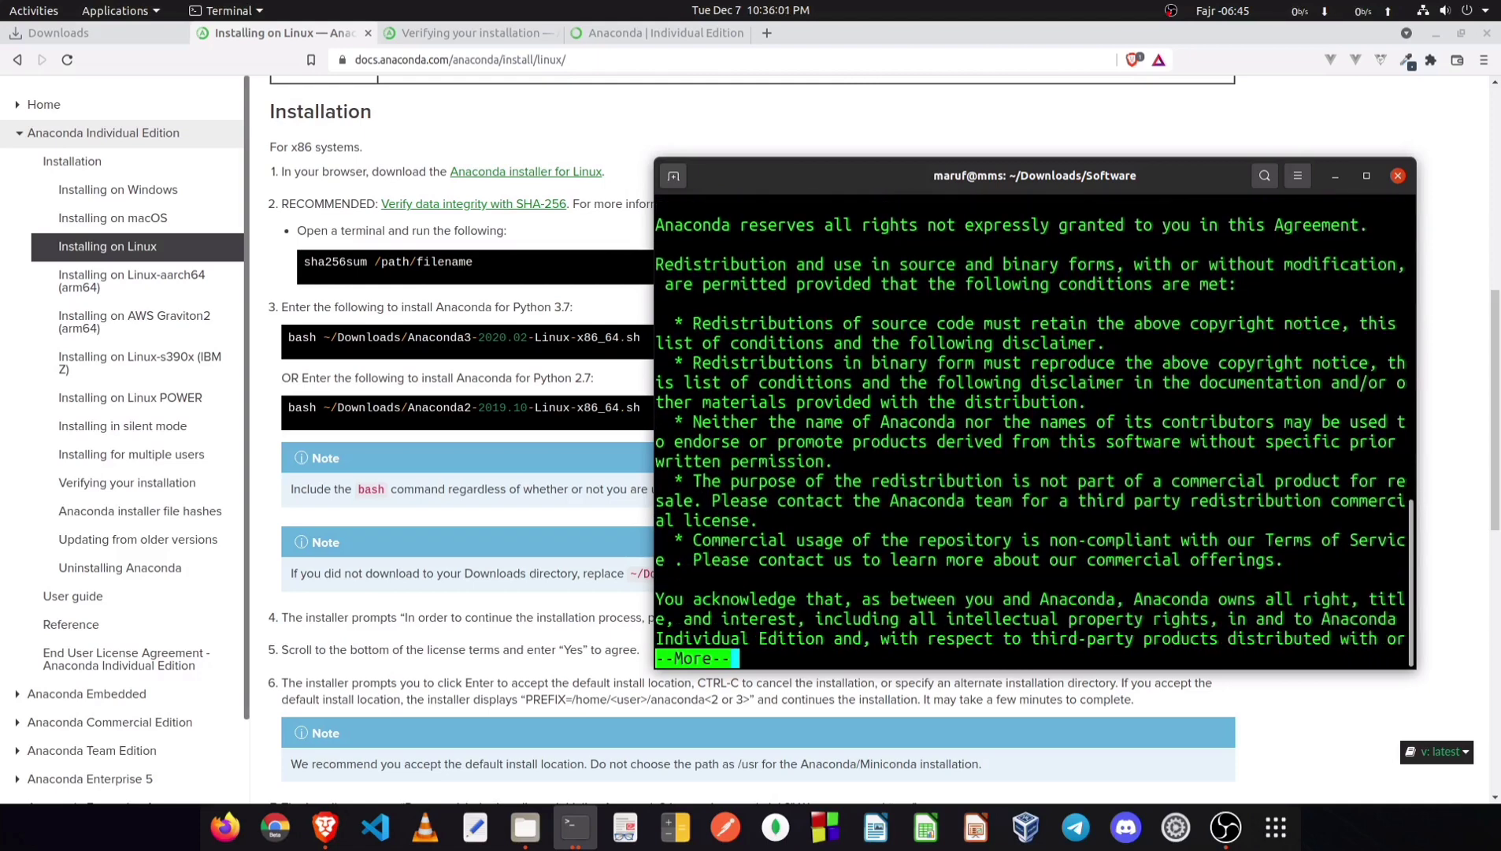
key(Return)
key(Return)
key(Return)
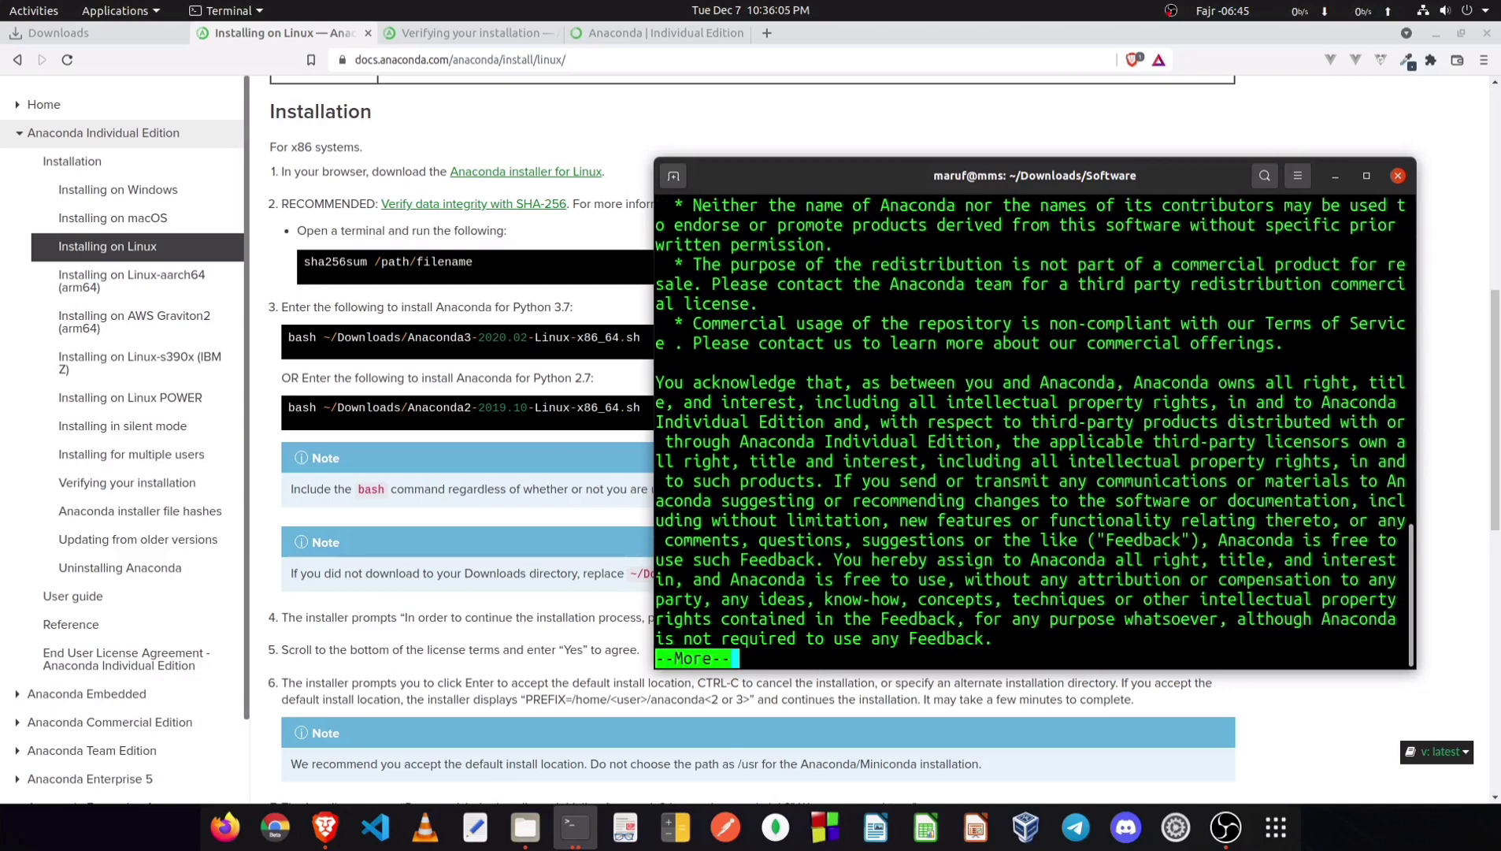
key(Return)
key(Return)
key(Return)
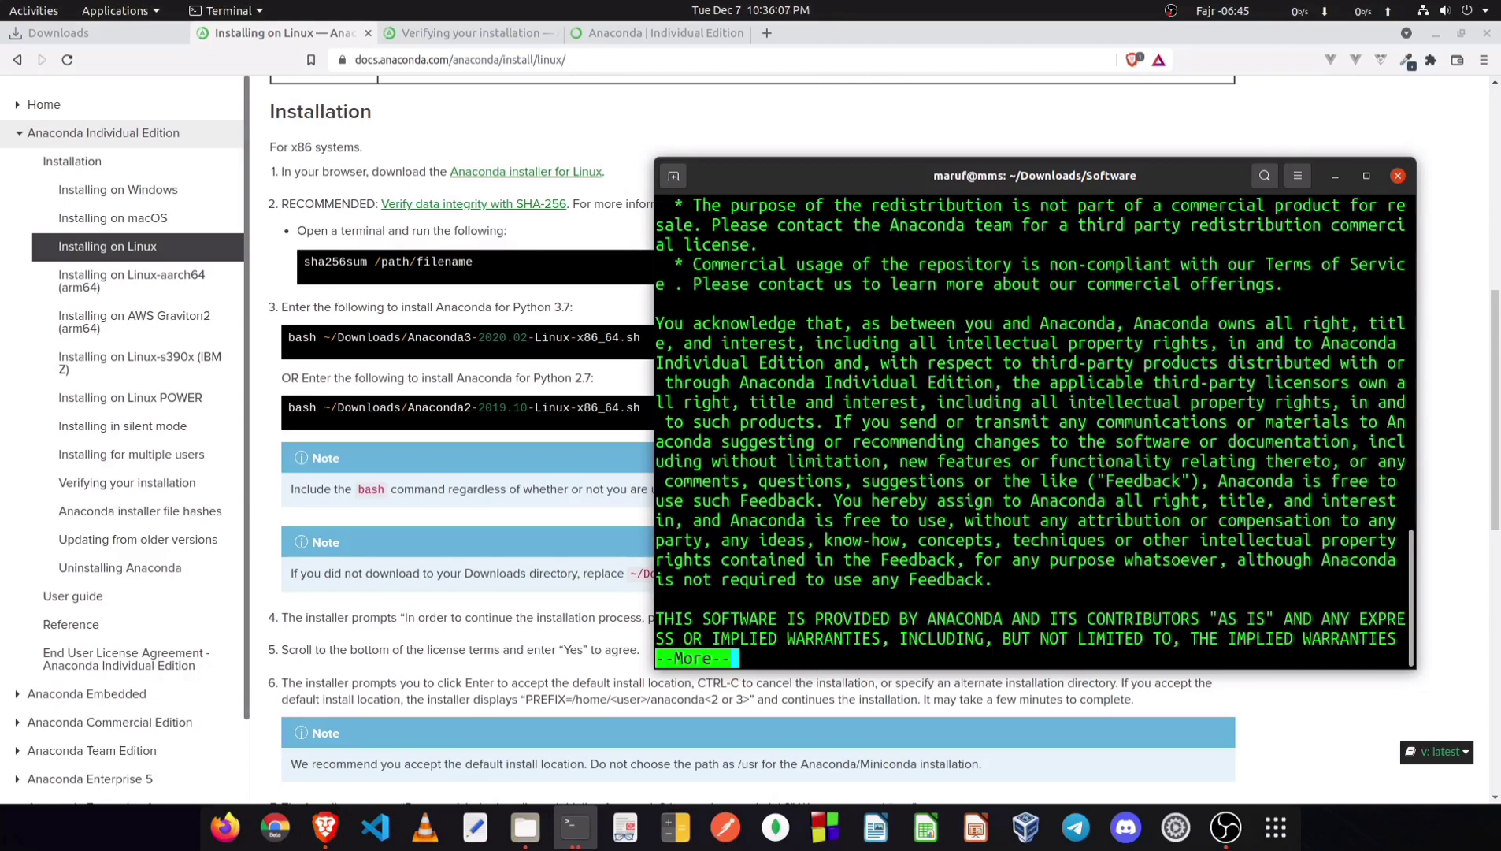
key(Return)
key(Return)
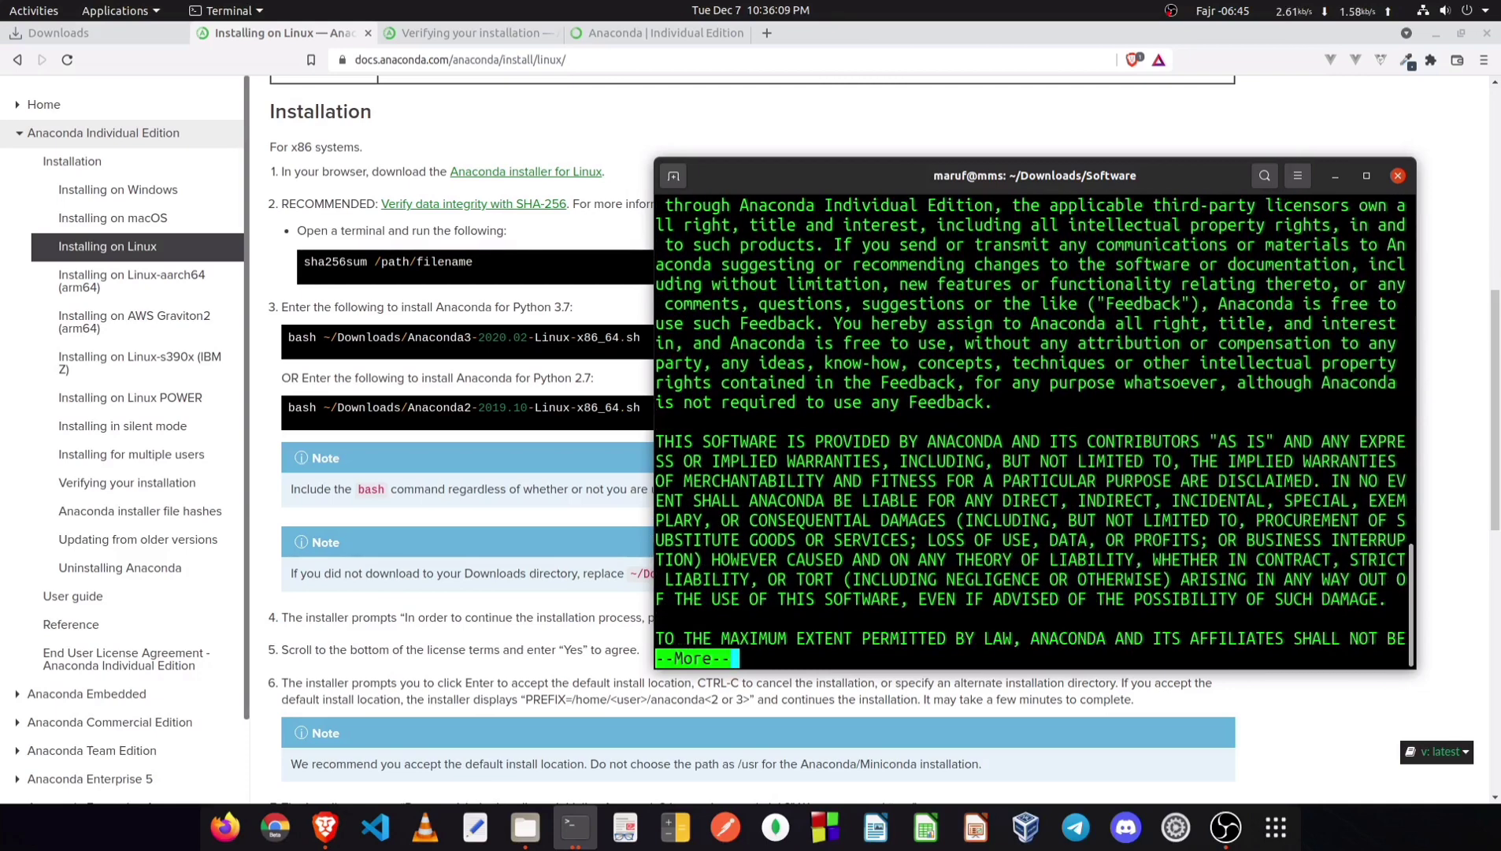
key(Return)
key(Return)
key(Return)
key(Return)
key(Return)
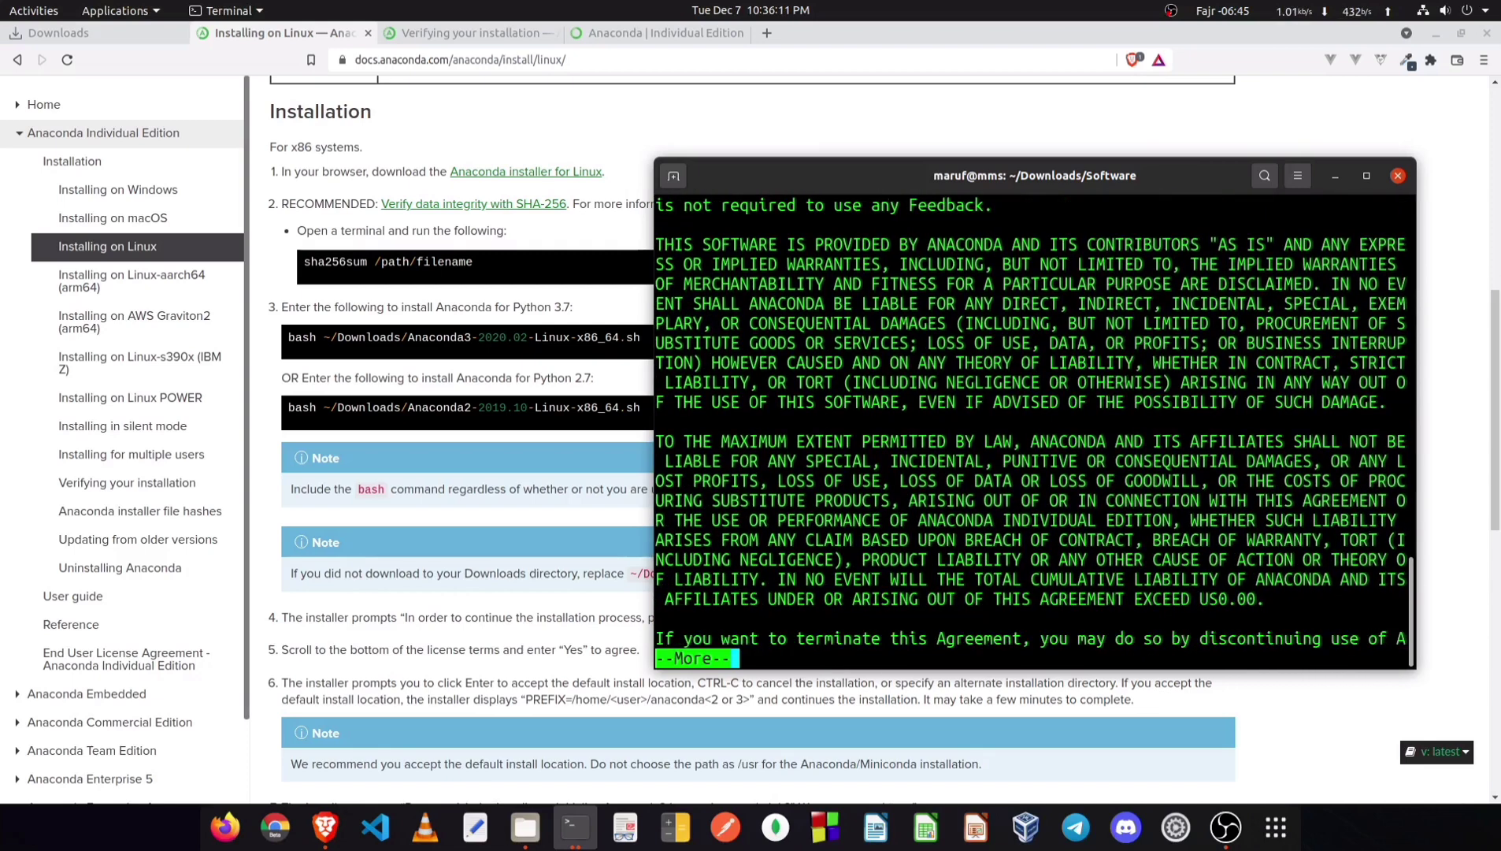
key(Return)
key(Return)
key(Return)
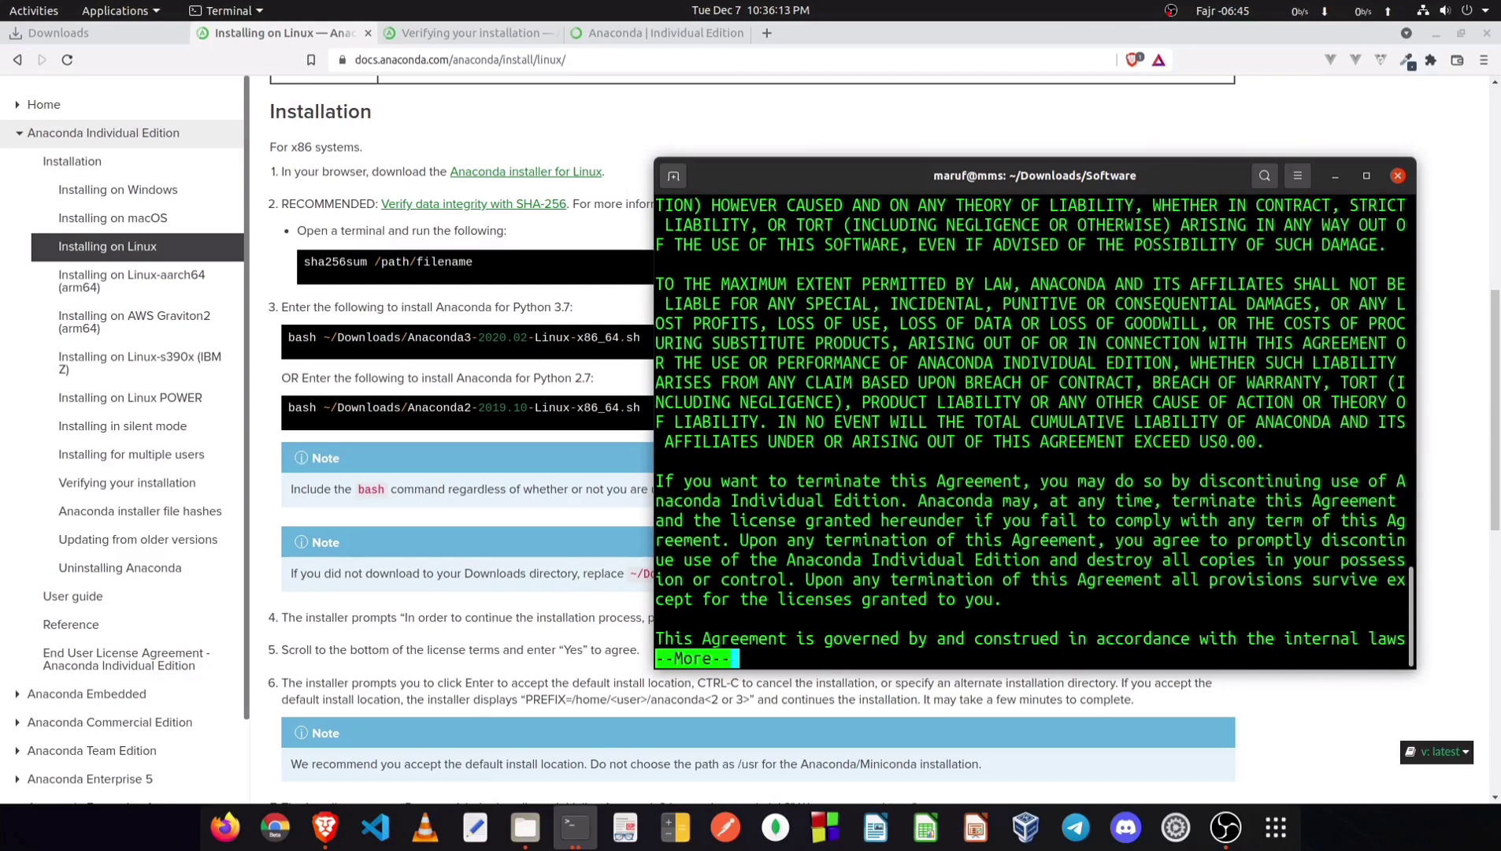
key(Return)
key(Return)
key(Return)
key(Return)
key(Return)
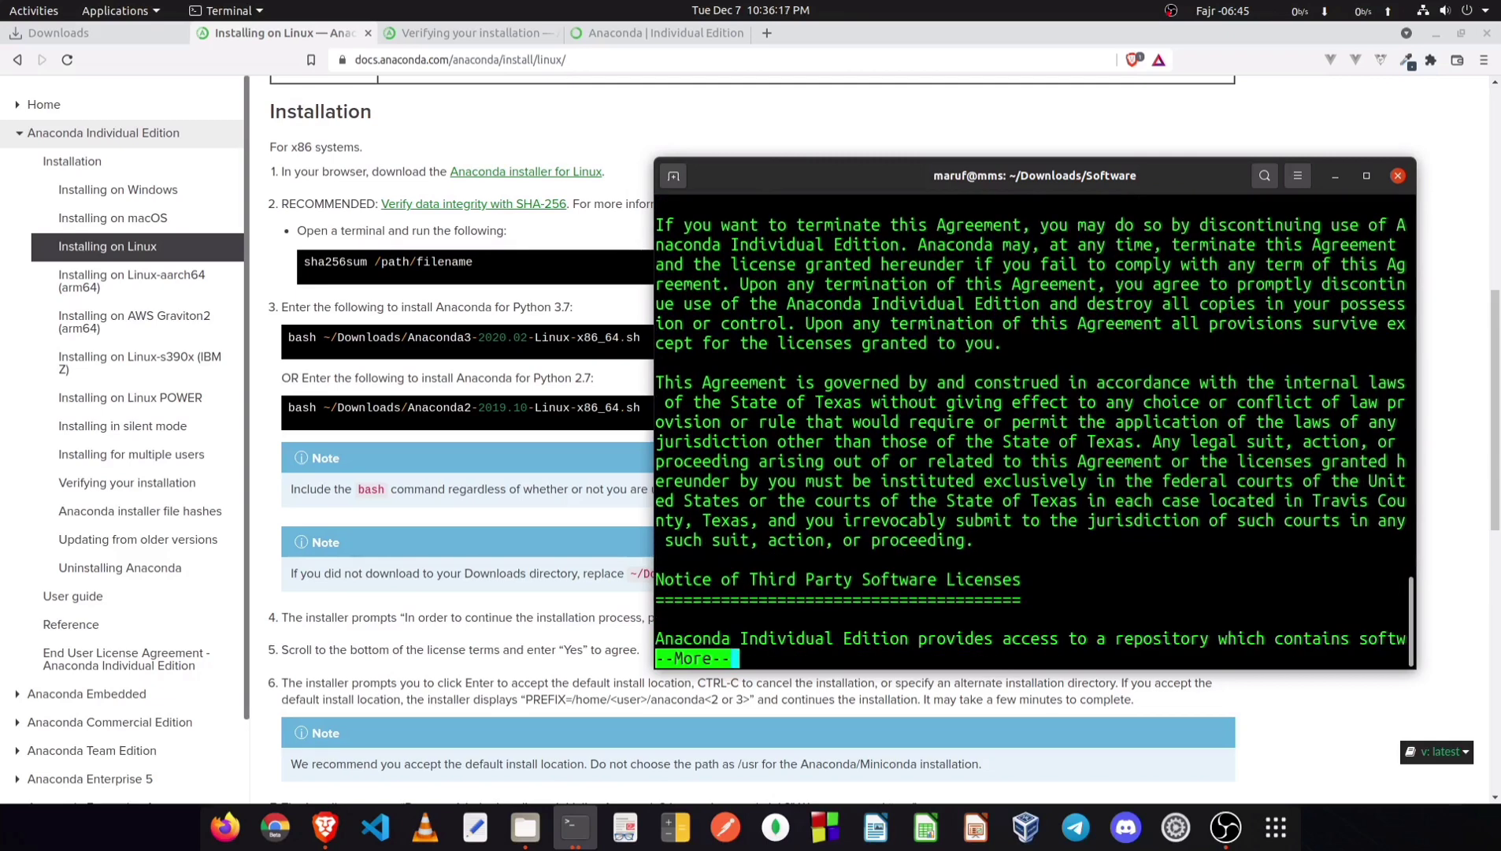
key(Return)
key(Return)
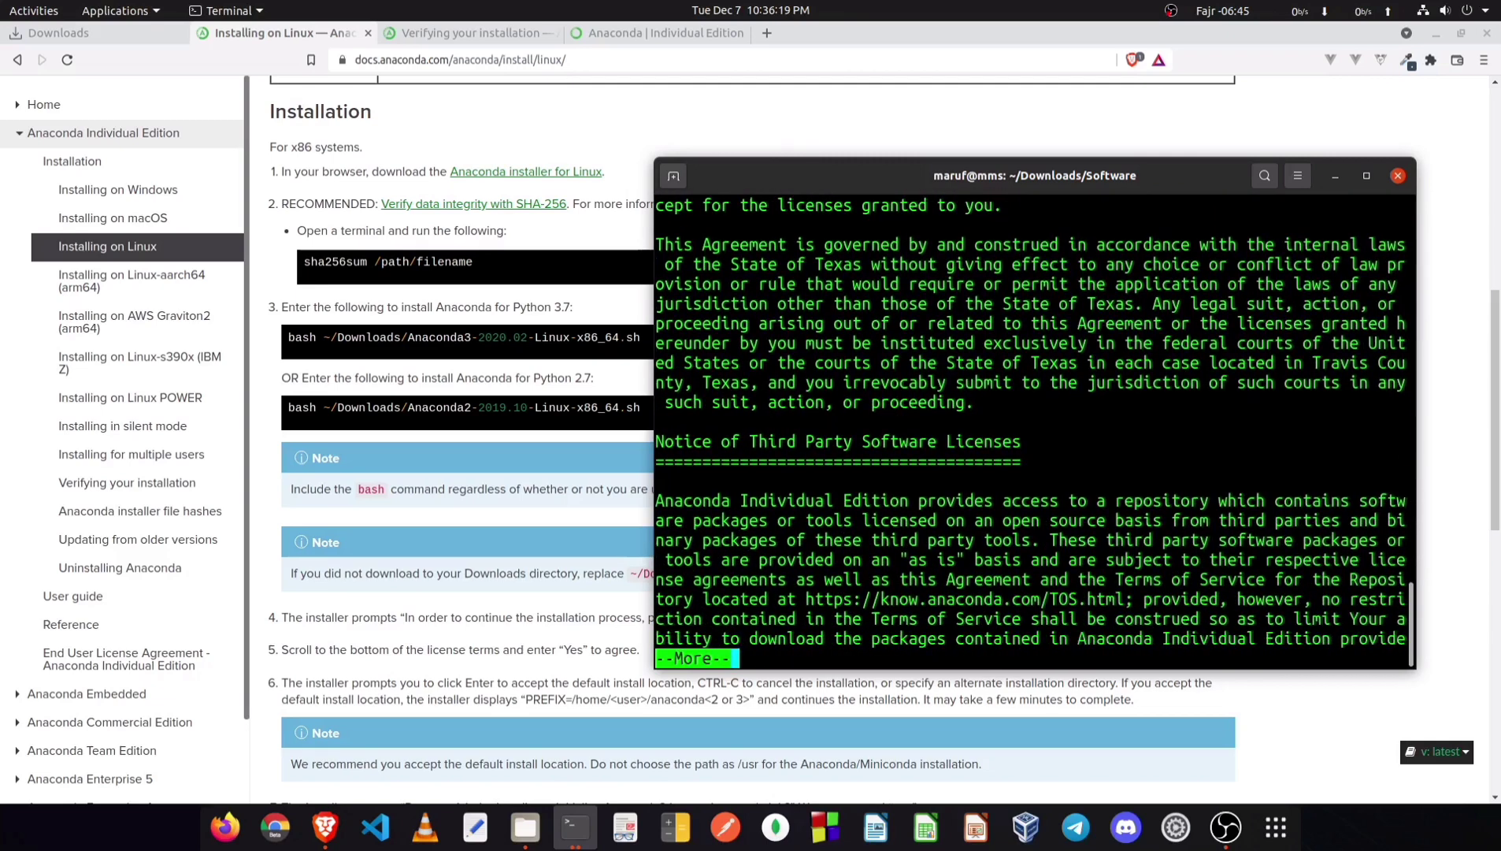
key(Return)
key(Return)
key(Return)
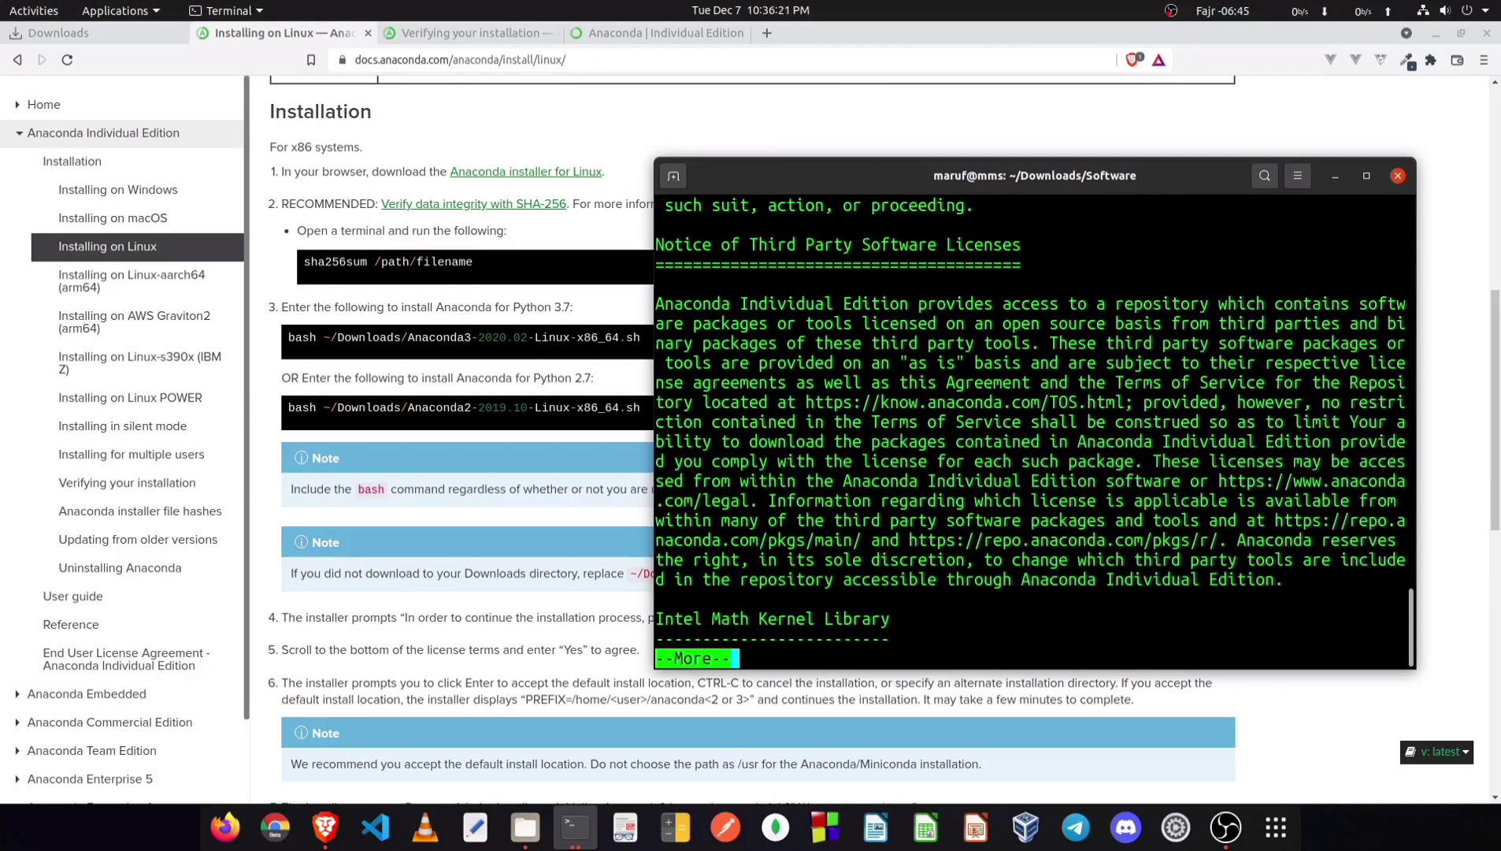
key(Return)
key(Return)
key(Return)
key(Return)
key(Return)
key(Return)
key(Return)
key(Return)
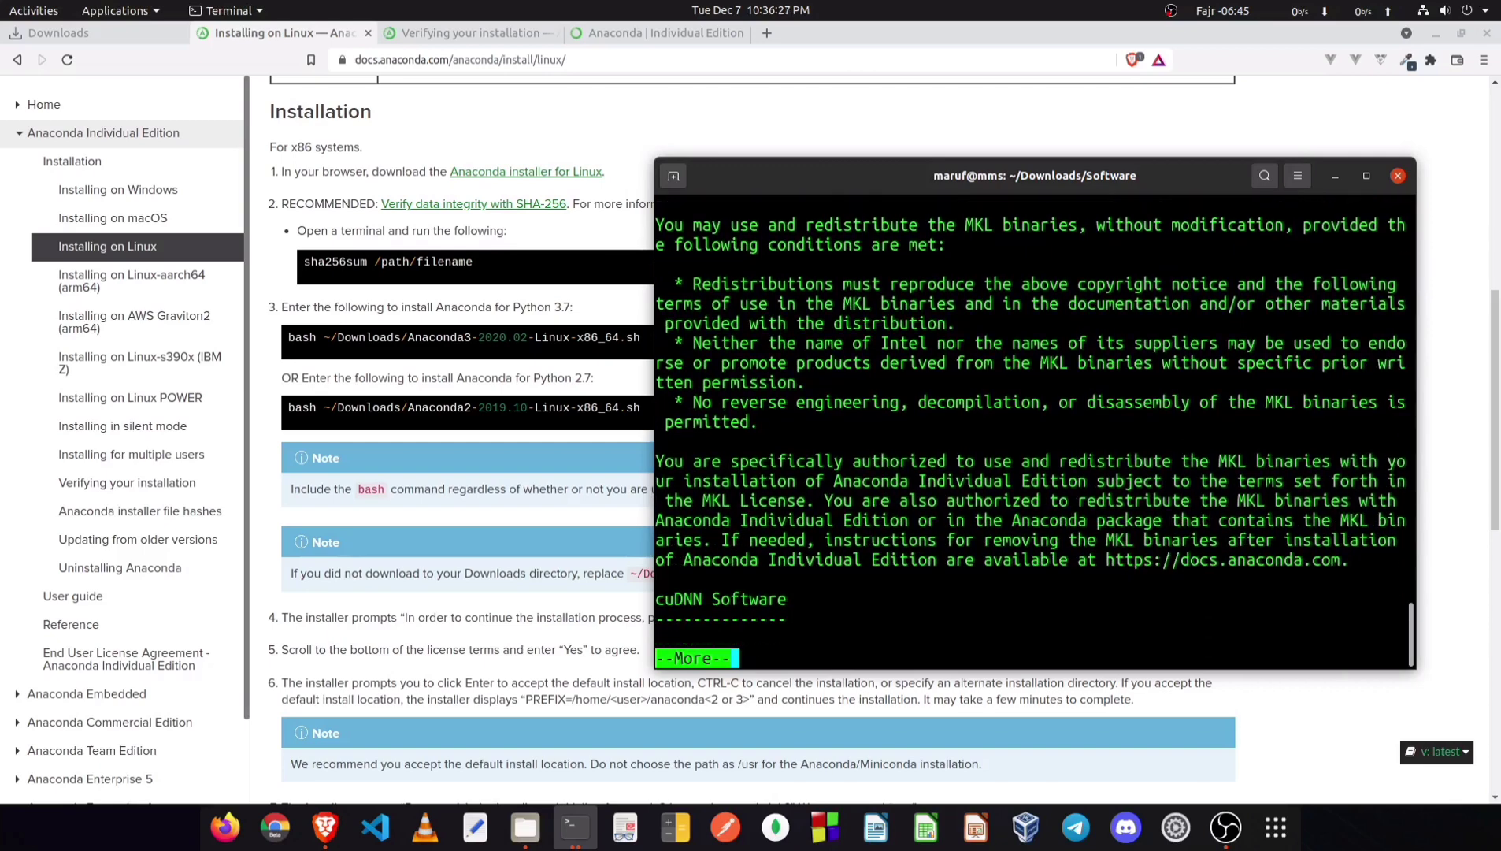
key(Return)
key(Return)
key(Return)
key(Return)
key(Return)
key(Return)
key(Return)
key(Return)
key(Return)
key(Return)
key(Return)
key(Return)
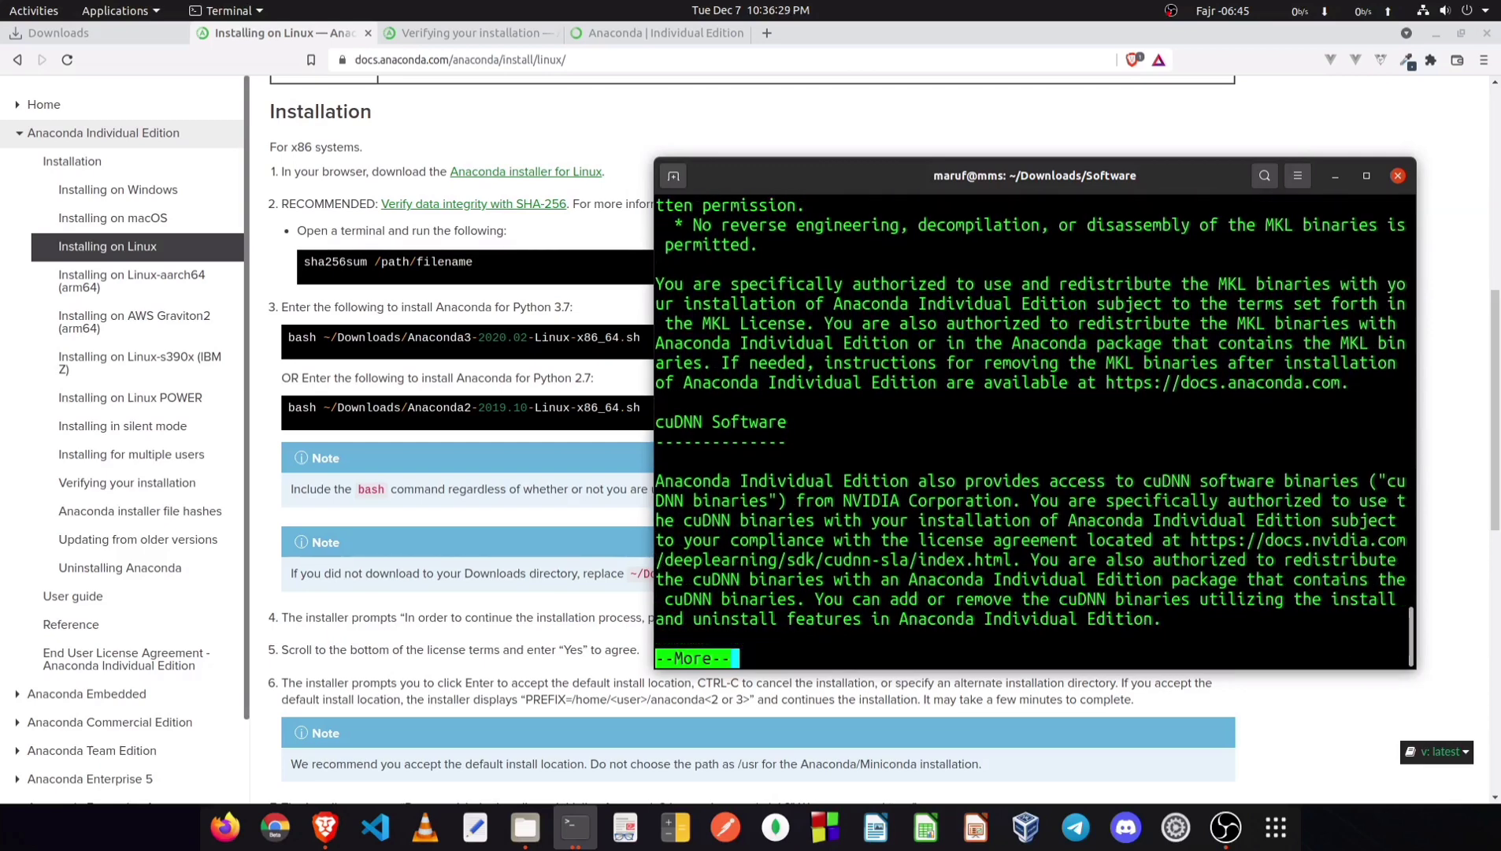
key(Return)
key(Return)
key(Return)
key(Return)
key(Return)
key(Return)
key(Return)
key(Return)
key(Return)
key(Return)
key(Return)
key(Return)
key(Return)
key(Return)
key(Return)
key(Return)
key(Return)
key(Return)
key(Return)
key(Return)
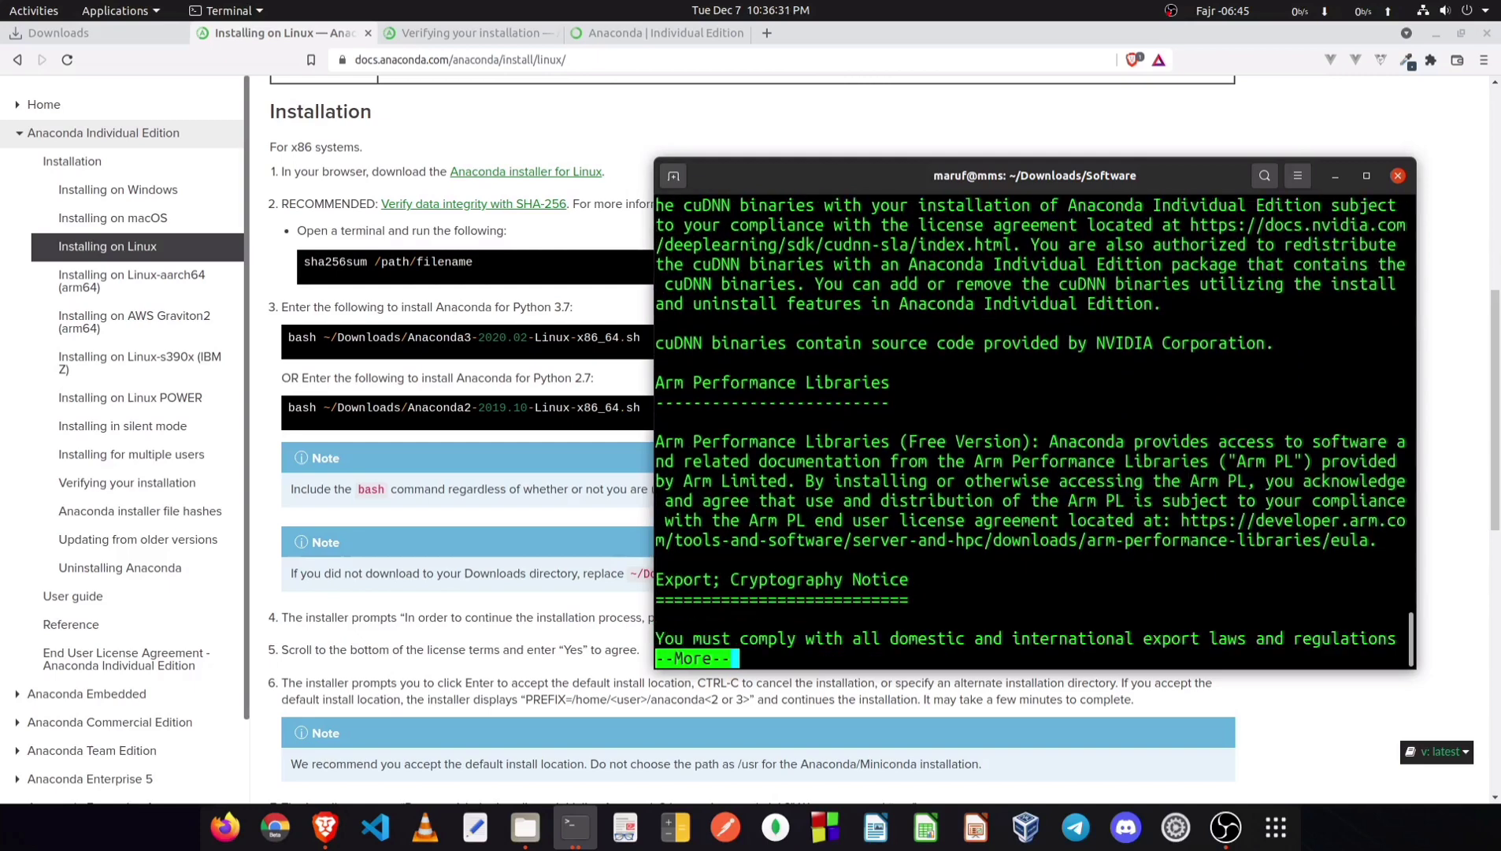
Step: Advance through the Export; Cryptography Notice to the end of the license agreement and its acceptance prompt
key(Return)
key(Return)
key(Return)
key(Return)
key(Return)
key(Return)
key(Return)
key(Return)
key(Return)
key(Return)
key(Return)
key(Return)
key(Return)
key(Return)
key(Return)
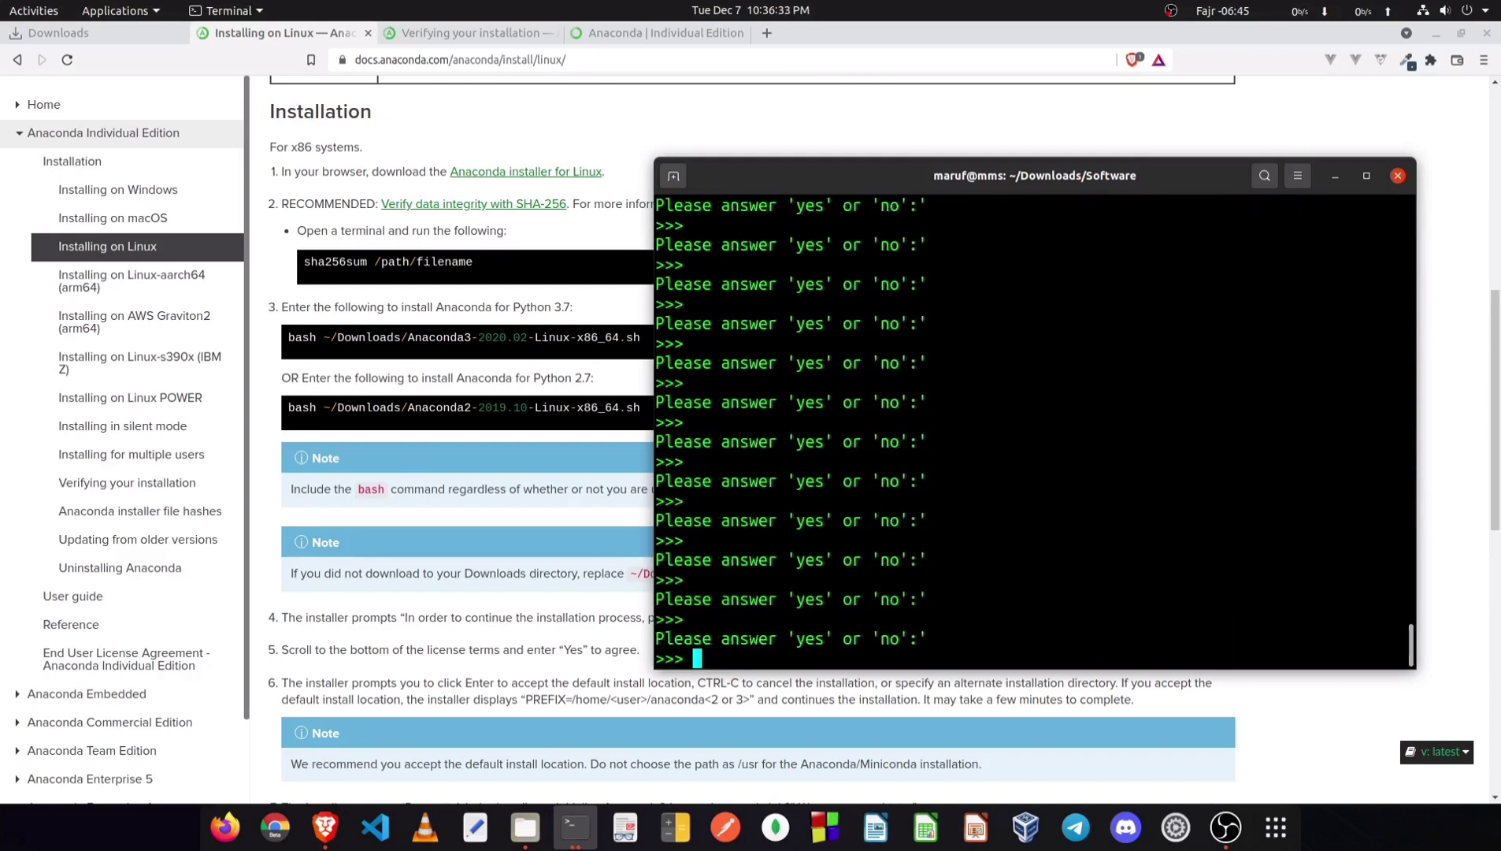
key(Return)
key(Return)
key(Return)
key(Return)
key(Return)
key(Return)
key(Return)
key(Return)
key(Return)
key(Return)
Step: Accept the license terms with "yes" and install Anaconda3 into the default location
text(yes)
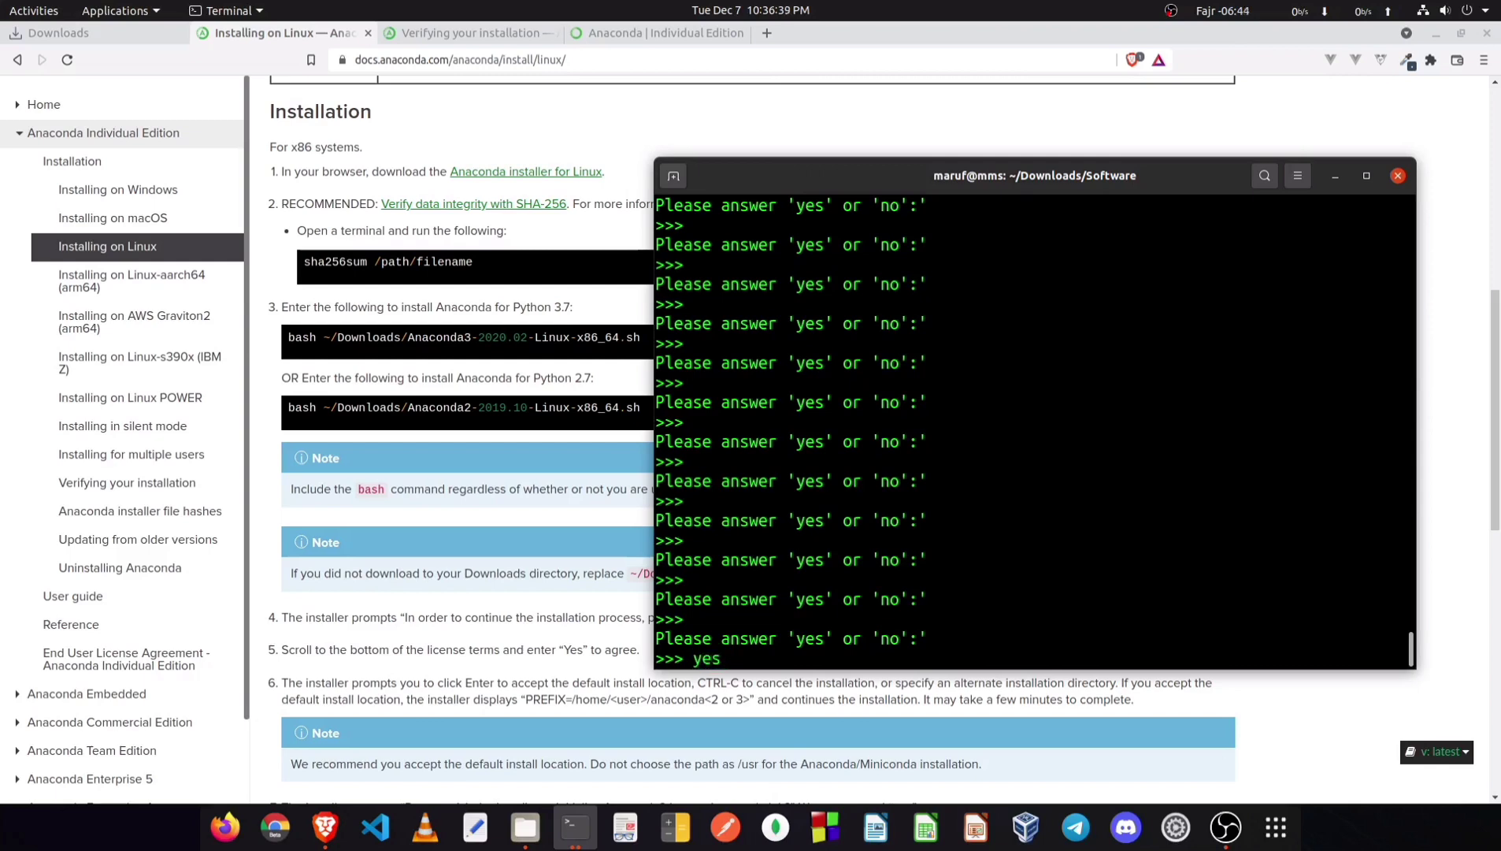
scroll(812, 488, up, 10)
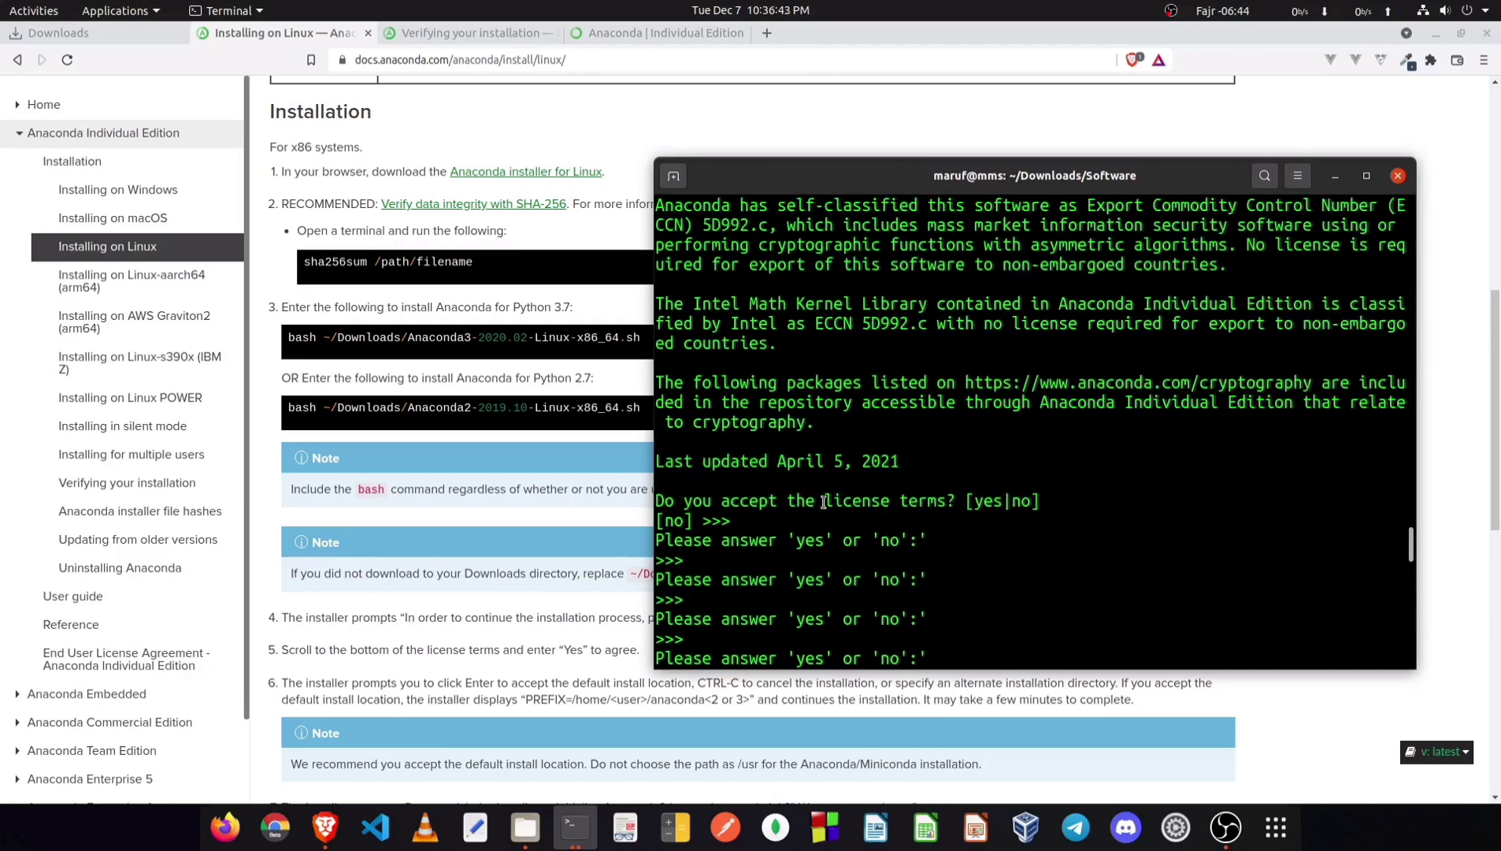
scroll(941, 512, down, 10)
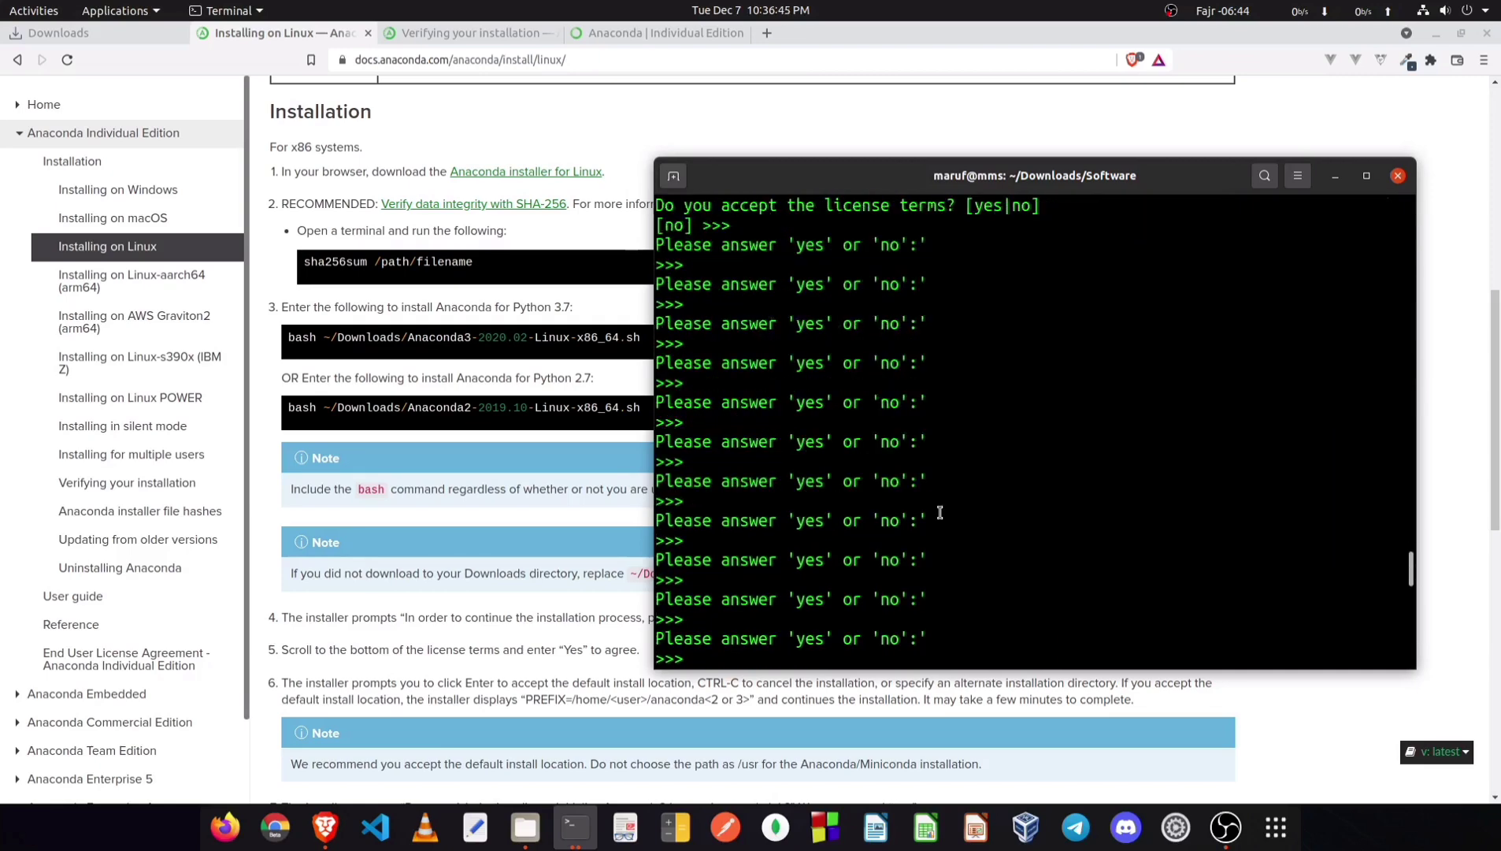
text(yes)
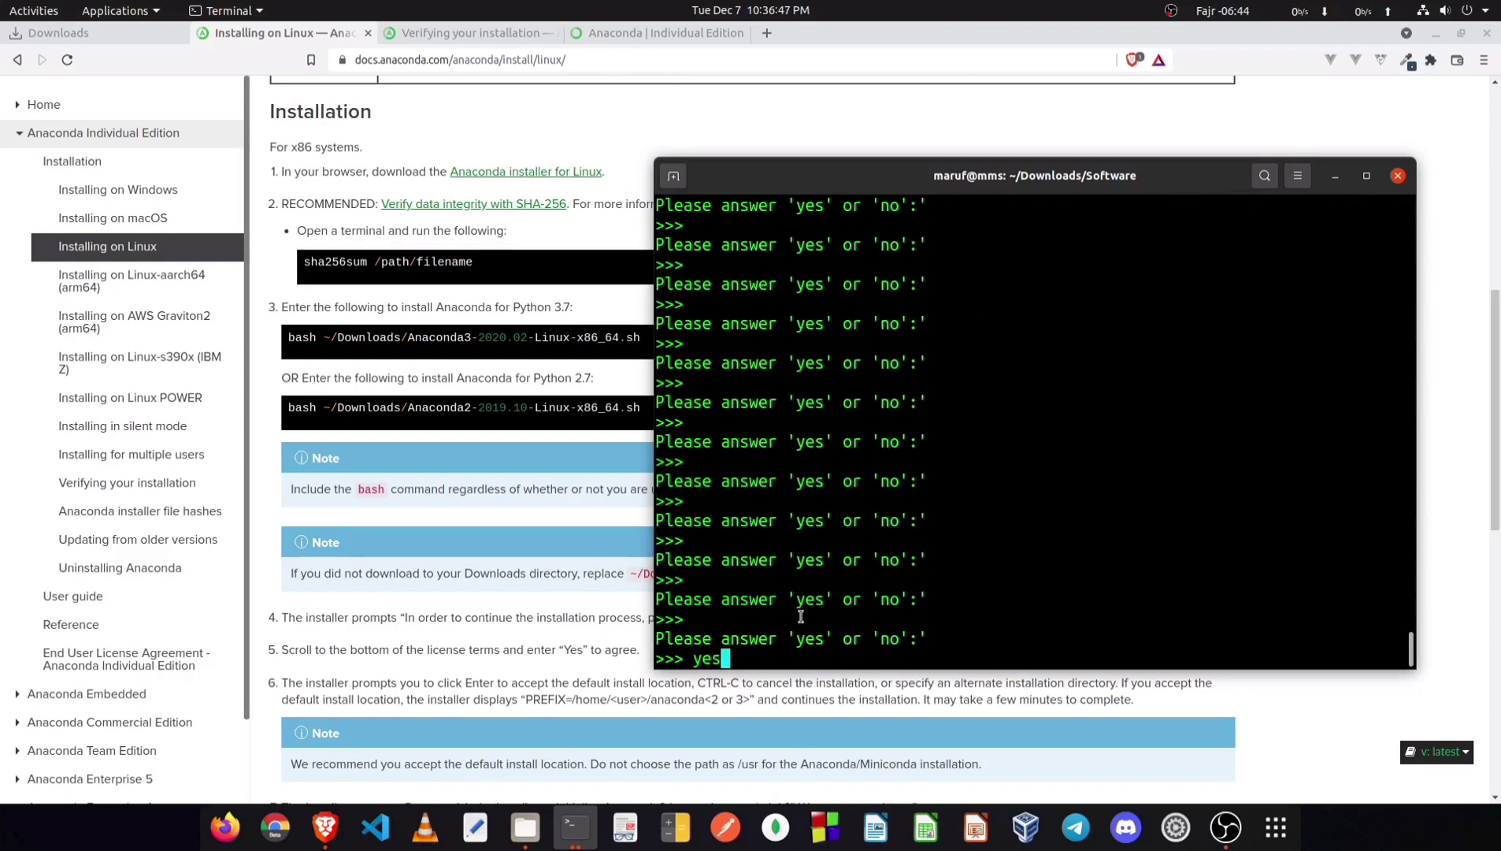
key(Return)
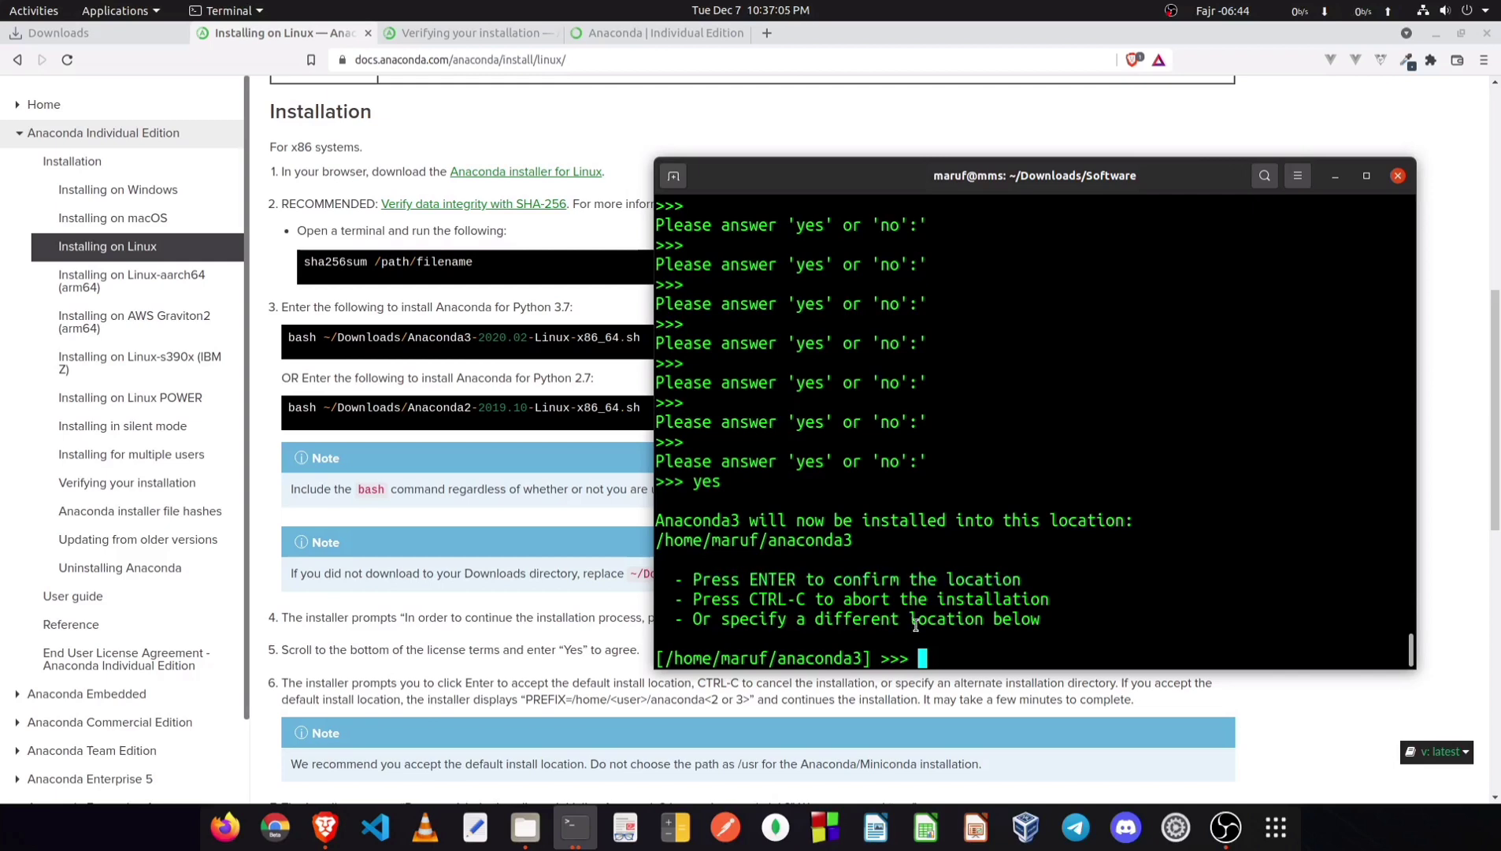
key(Return)
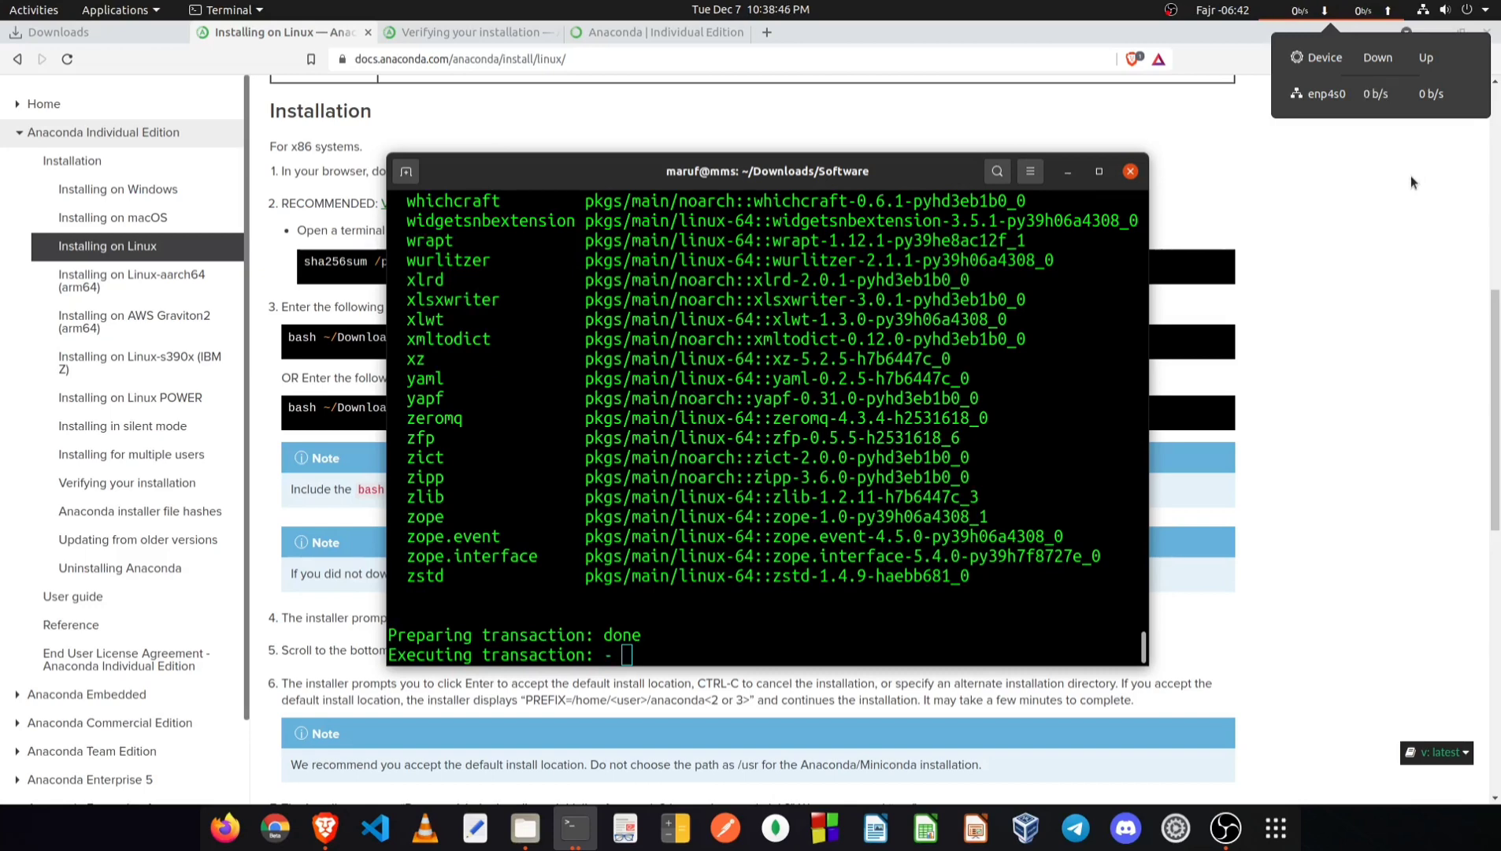
click(968, 335)
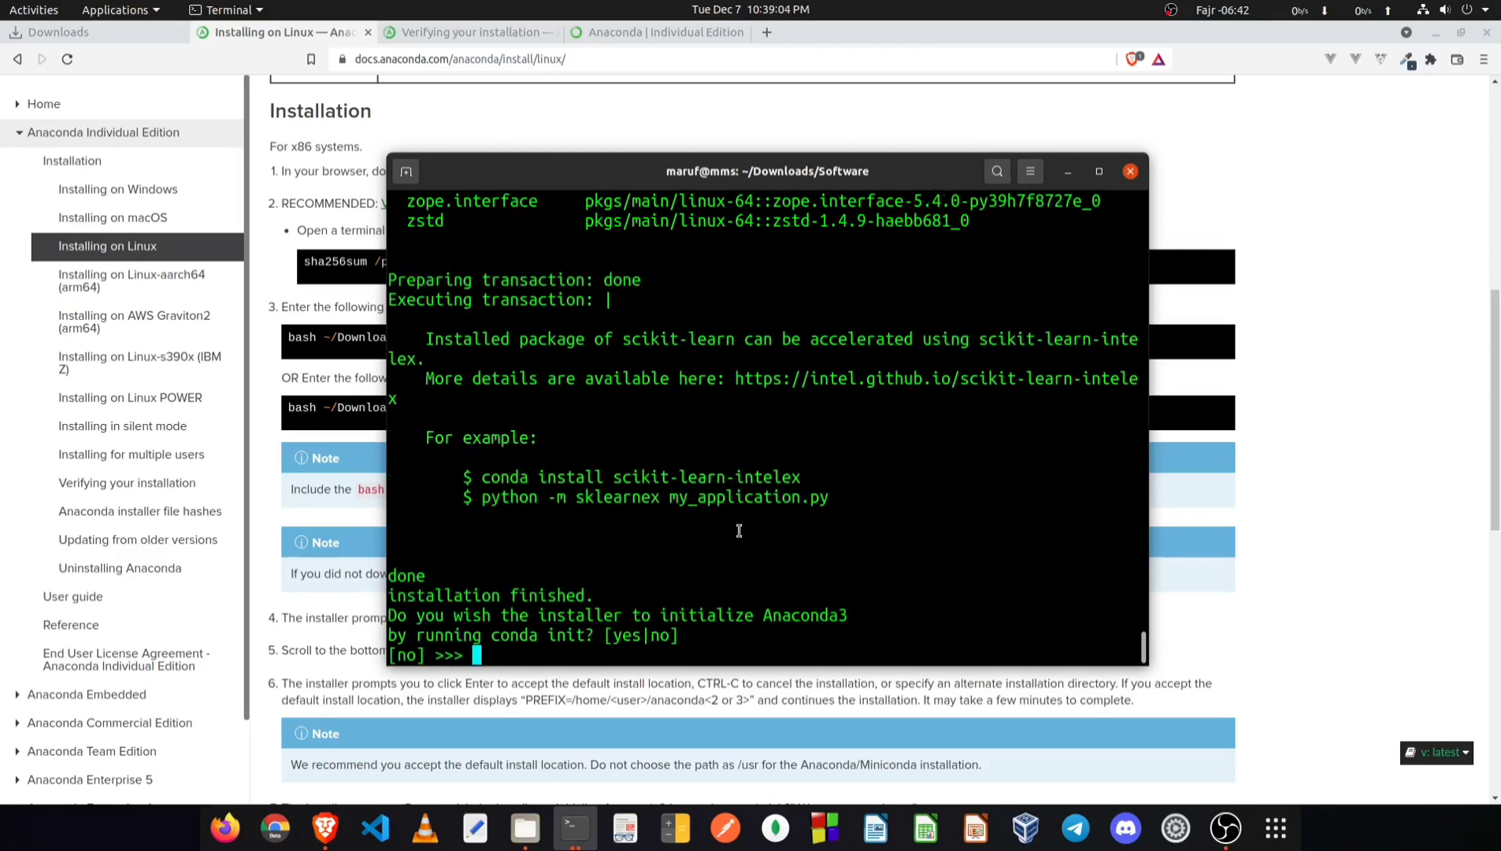
Step: Have the installer initialize Anaconda3 by running conda init, answering "yes"
drag(393, 618, 792, 620)
drag(434, 633, 567, 635)
text(yes)
key(Return)
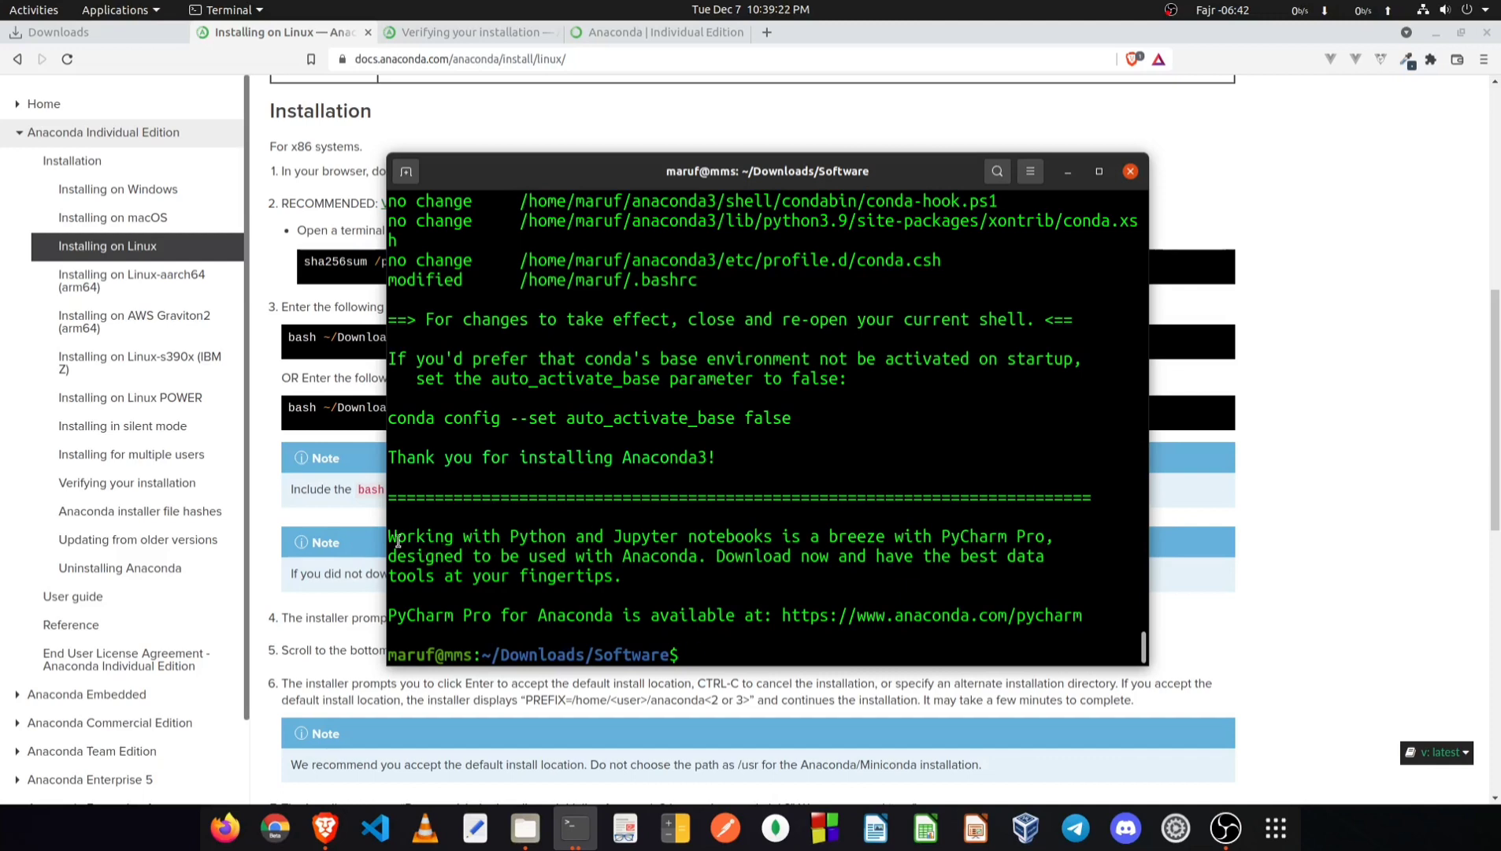
Step: Highlight the installer's closing PyCharm note, switch to the Brave browser and open the "Verifying your installation" documentation page
drag(403, 538, 884, 542)
click(1211, 583)
click(650, 33)
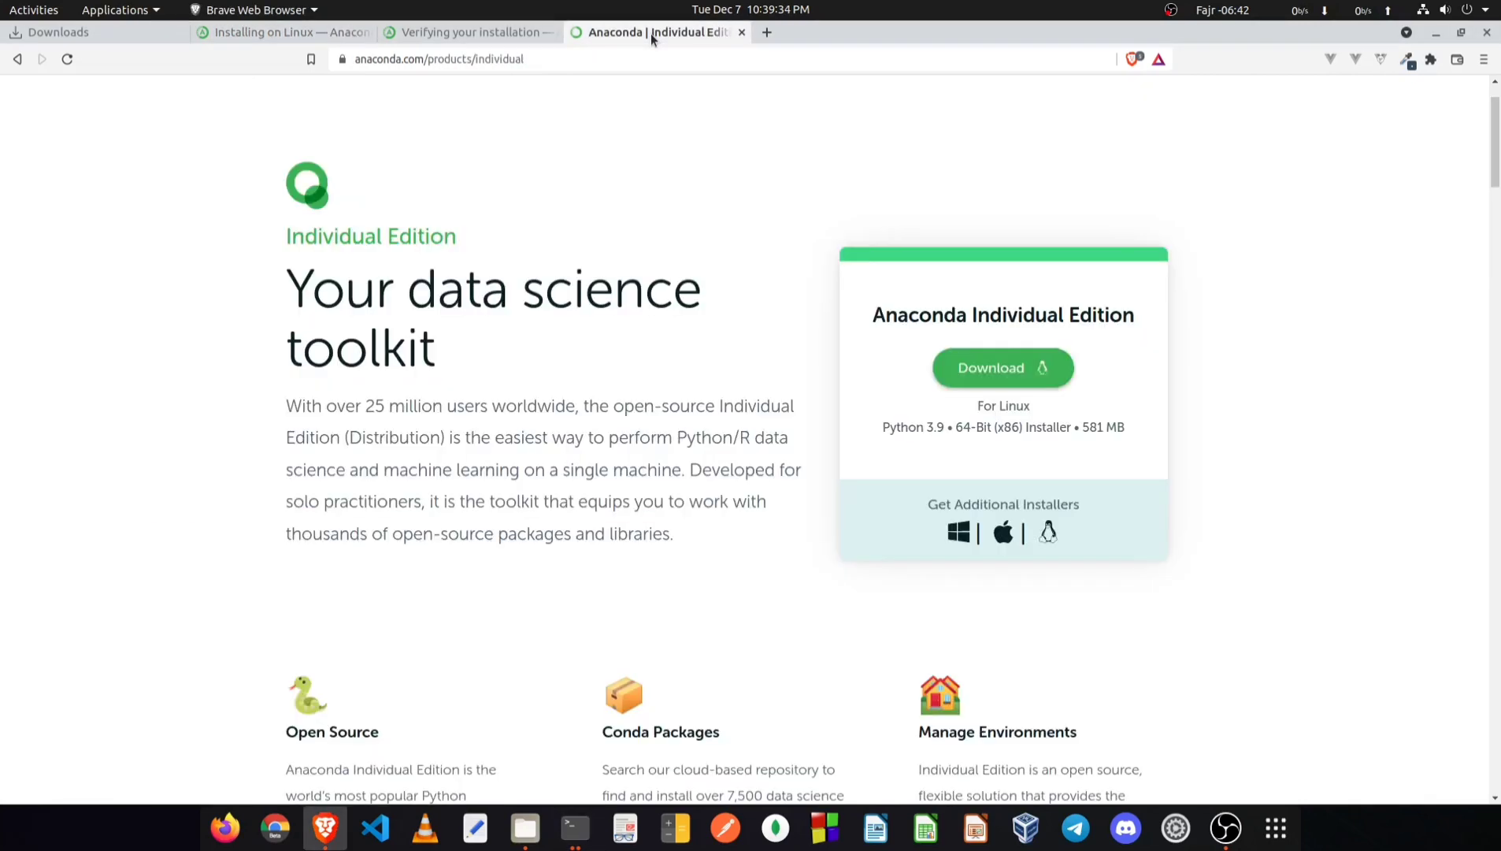
scroll(487, 183, down, 5)
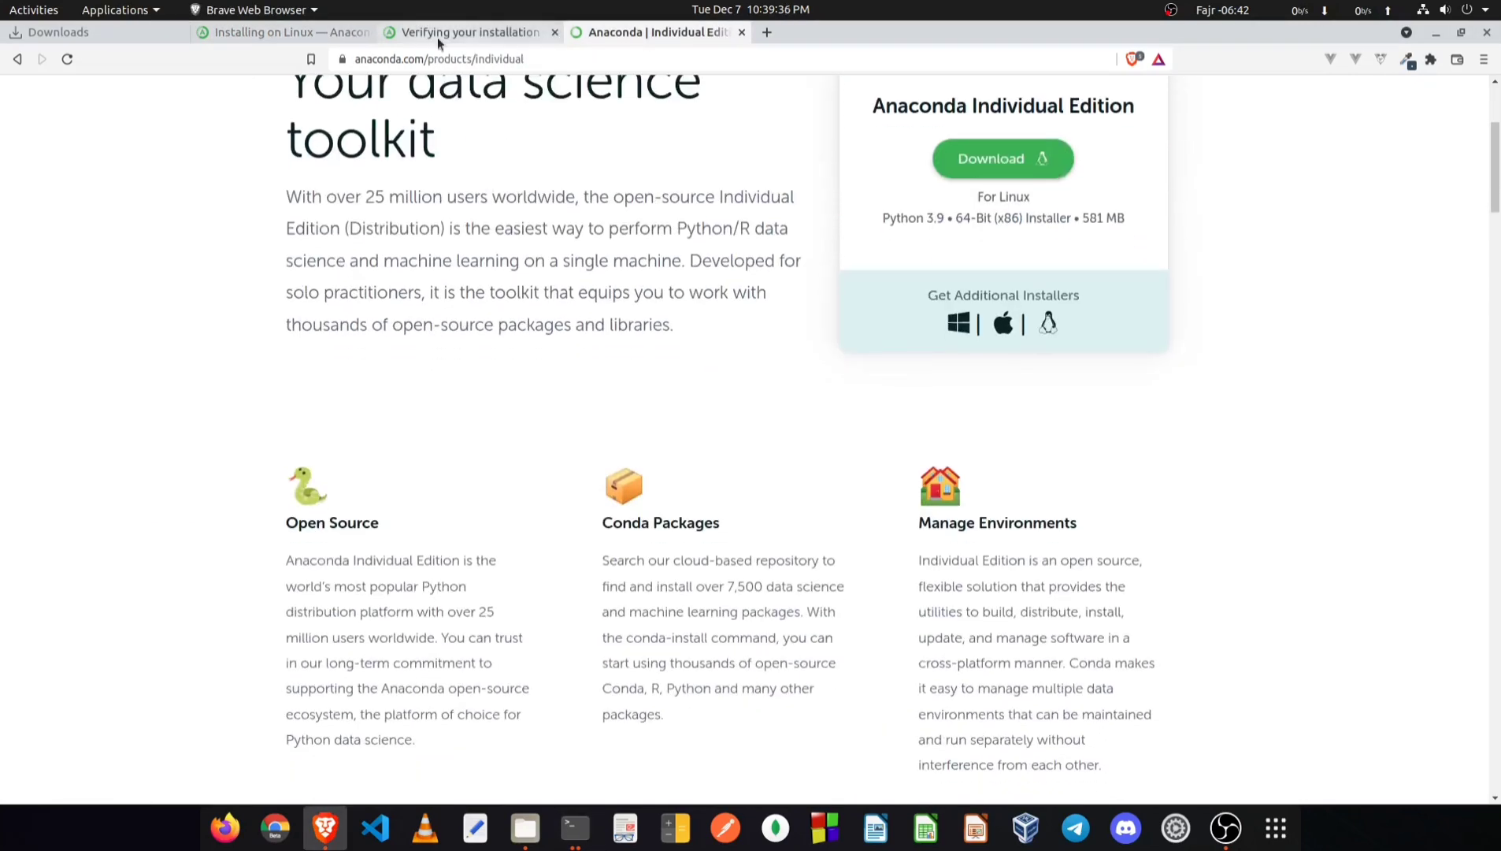
click(334, 35)
click(417, 36)
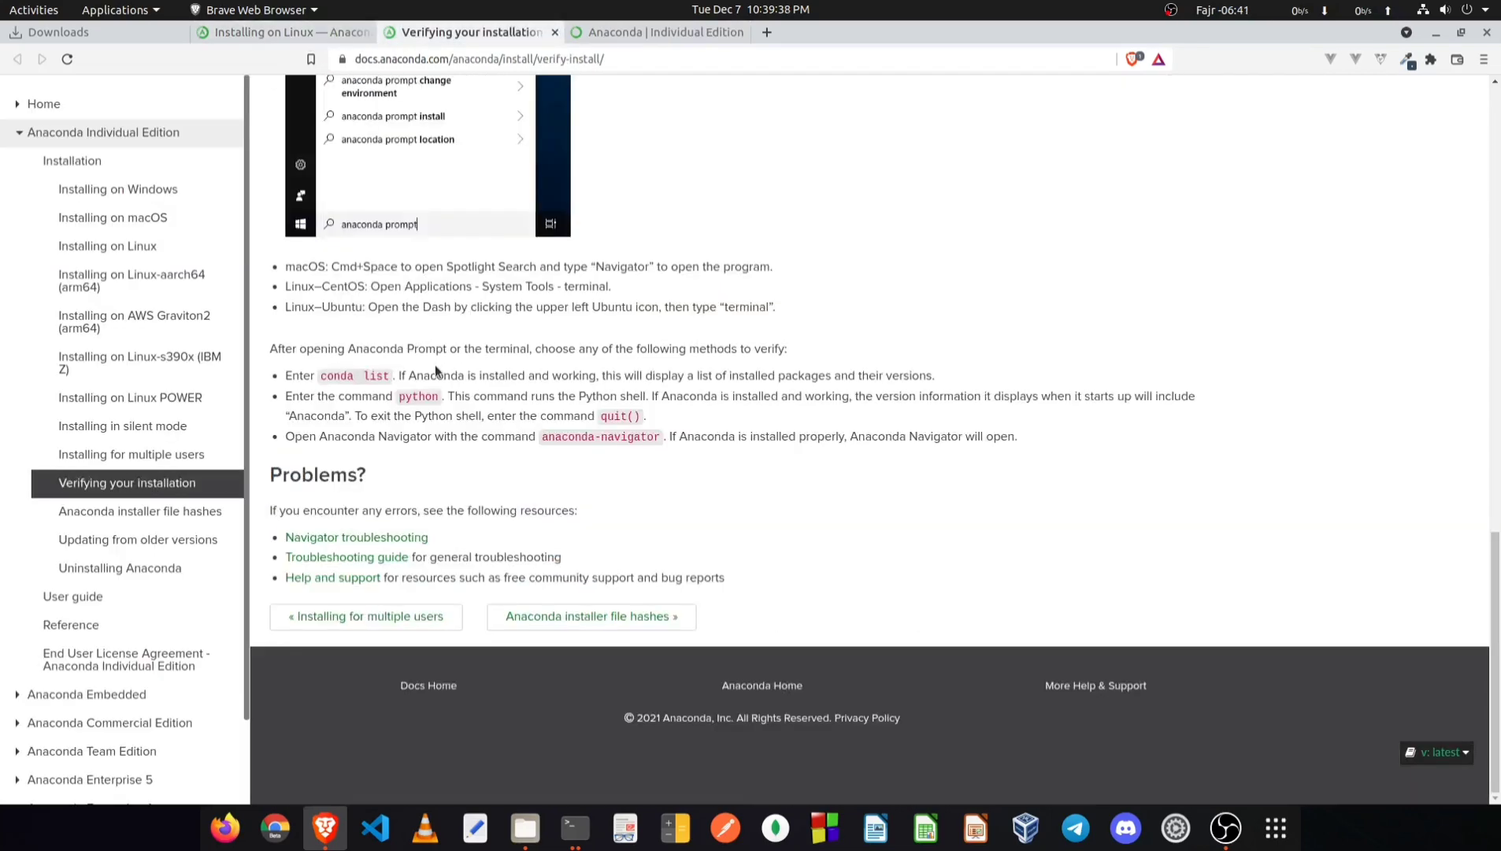
scroll(440, 360, up, 1)
scroll(439, 359, down, 1)
Step: Try to verify the installation by copying the documented command "conda list" and running it in the terminal
drag(319, 375, 379, 375)
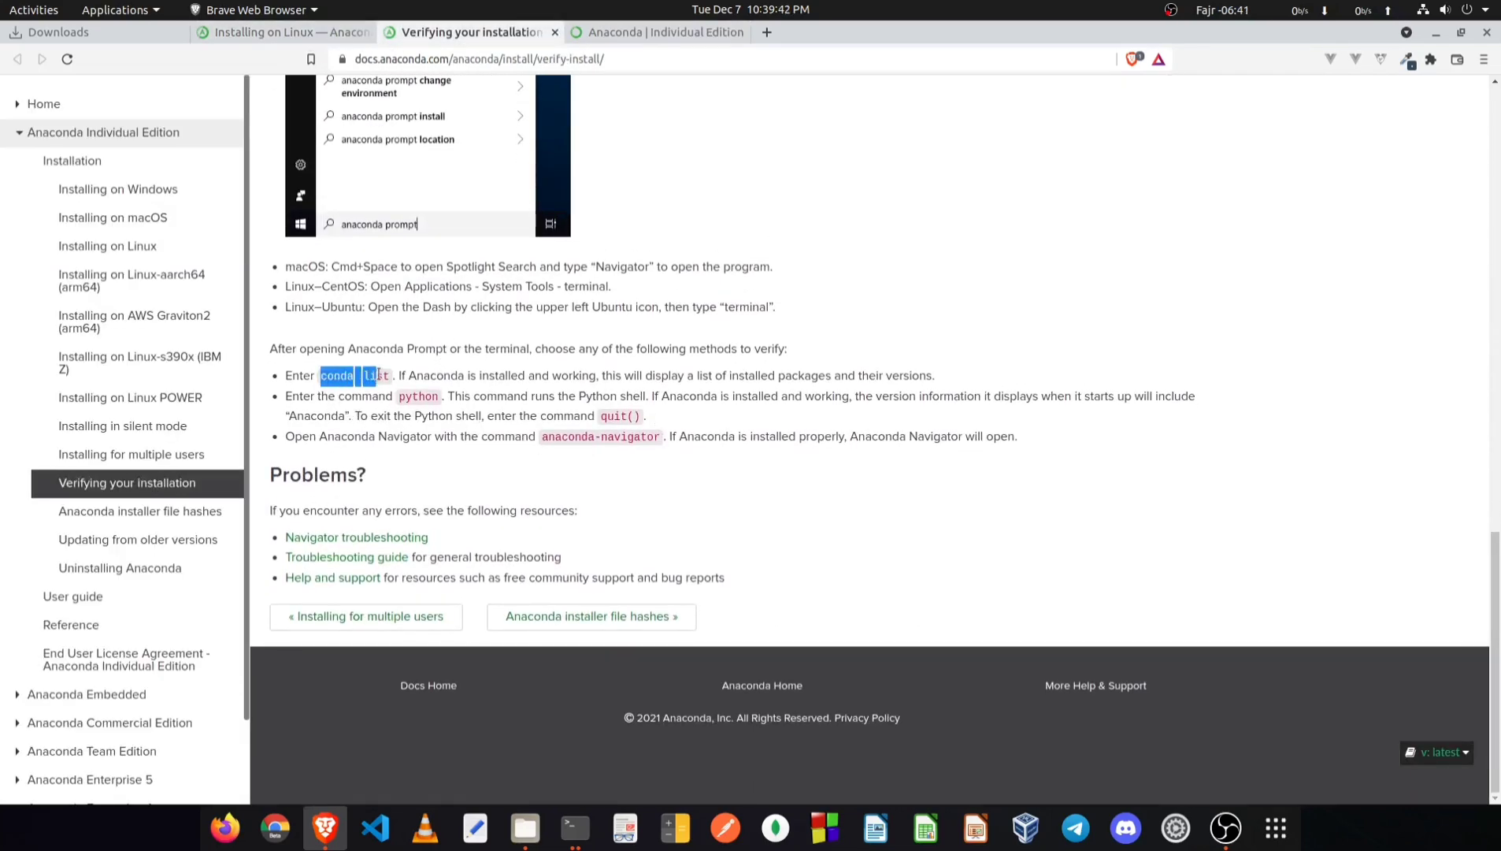
right_click(367, 376)
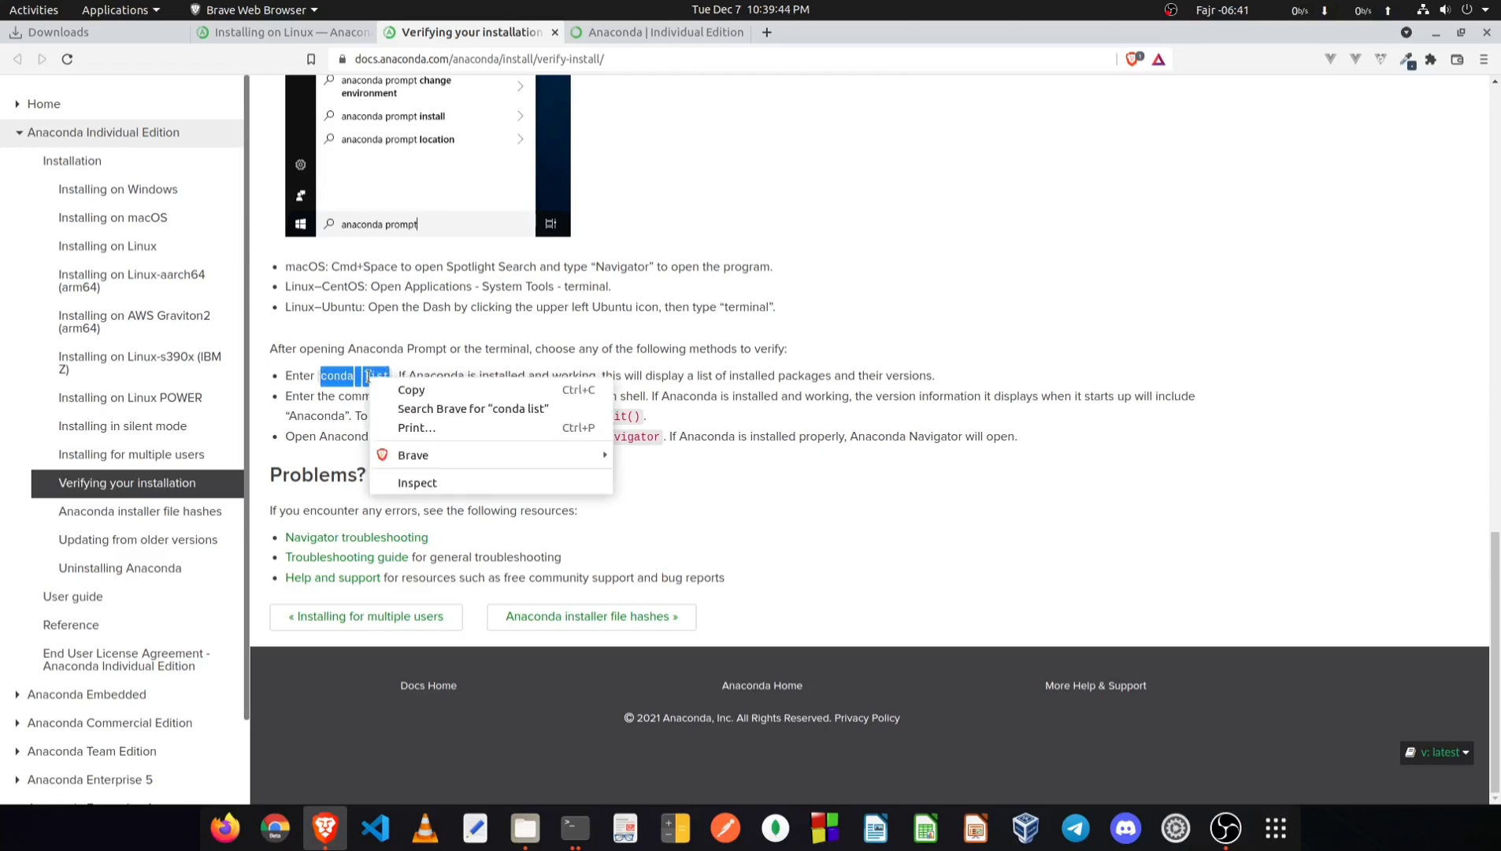
click(389, 386)
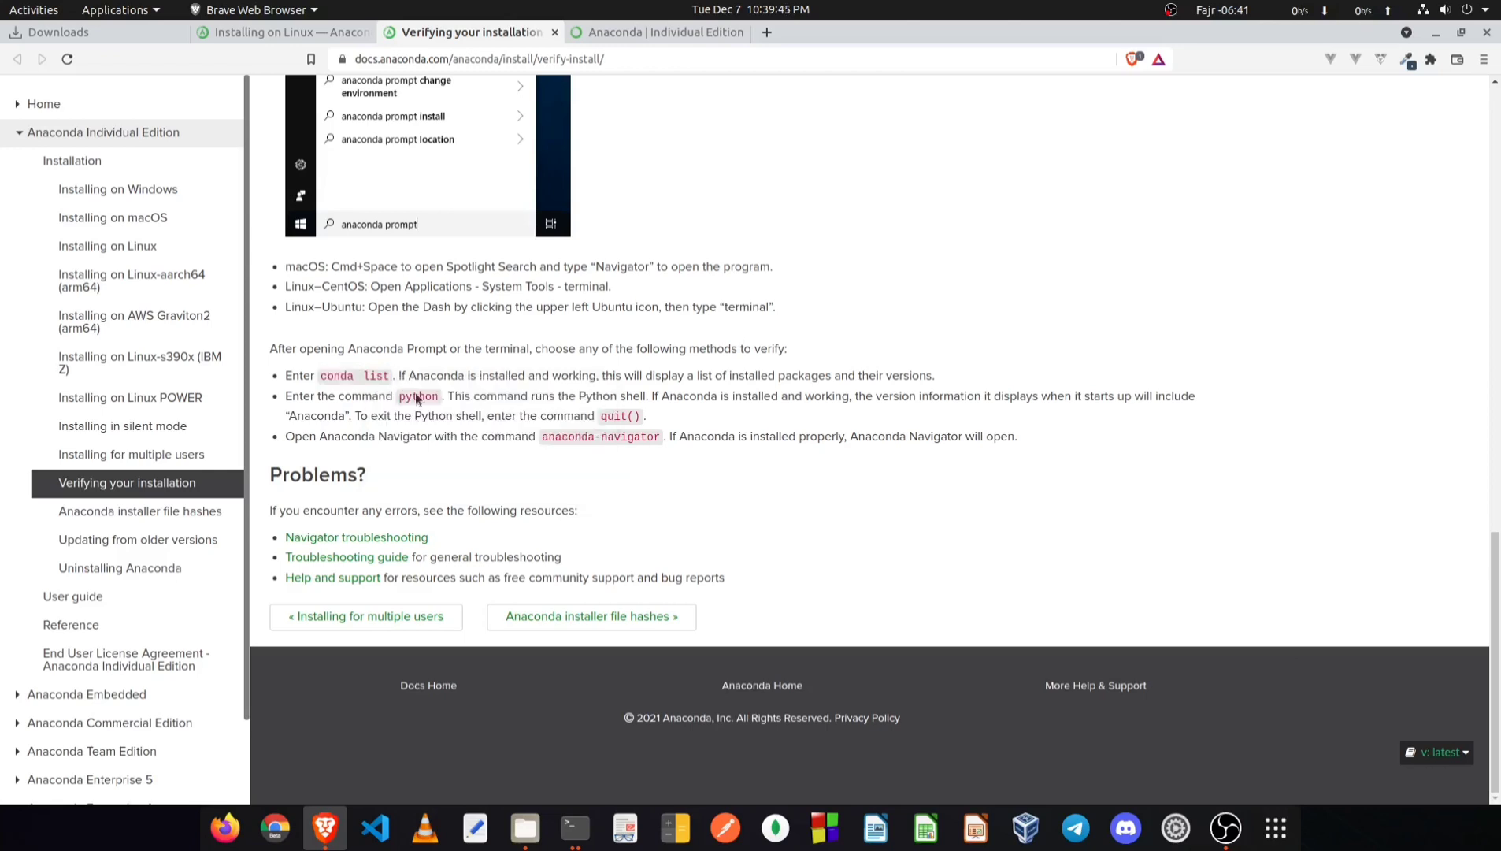
click(575, 827)
right_click(596, 495)
click(633, 543)
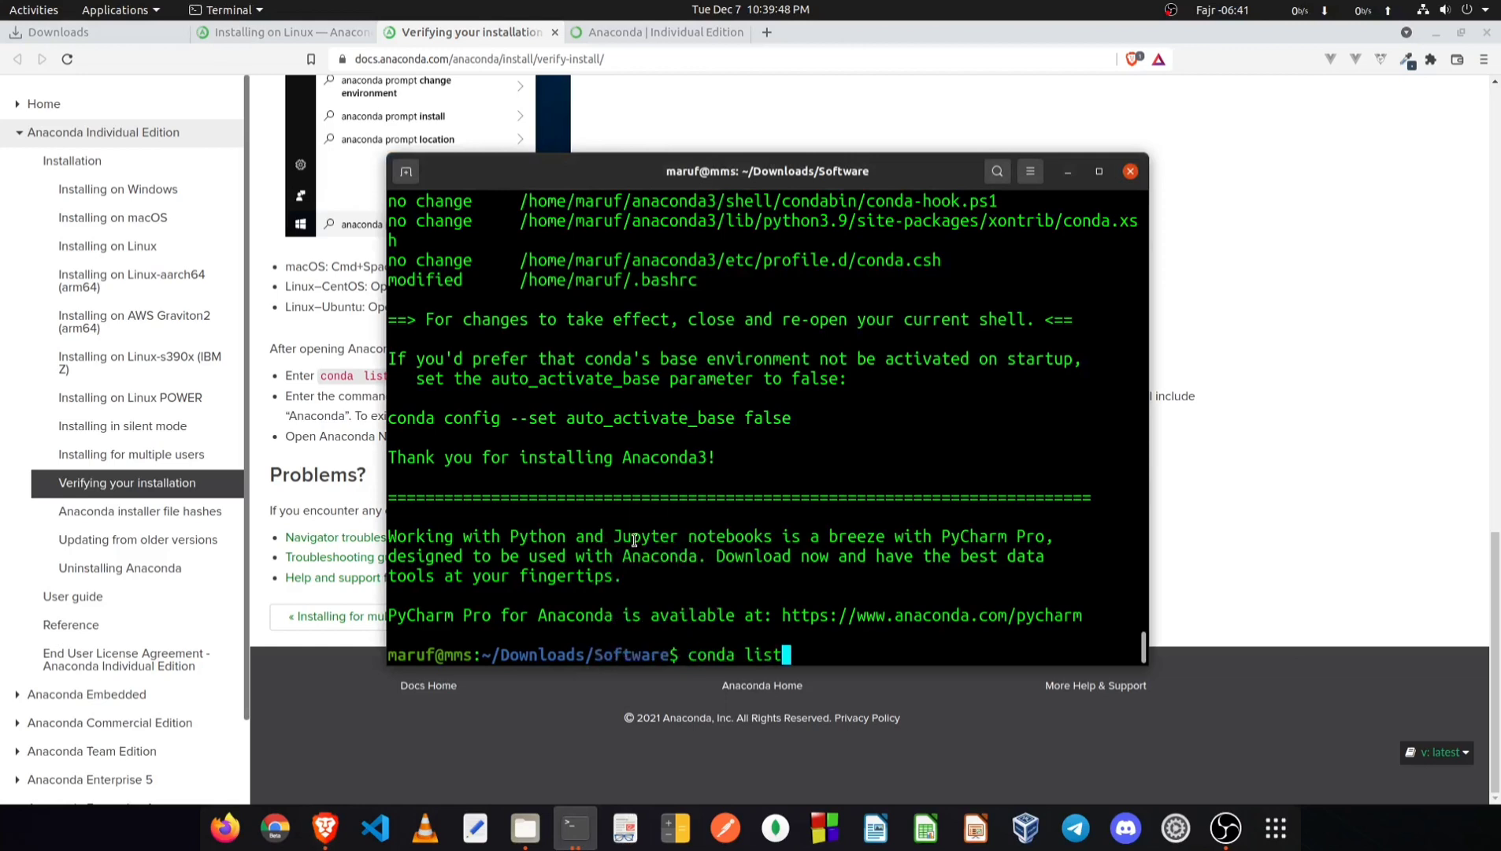
key(Return)
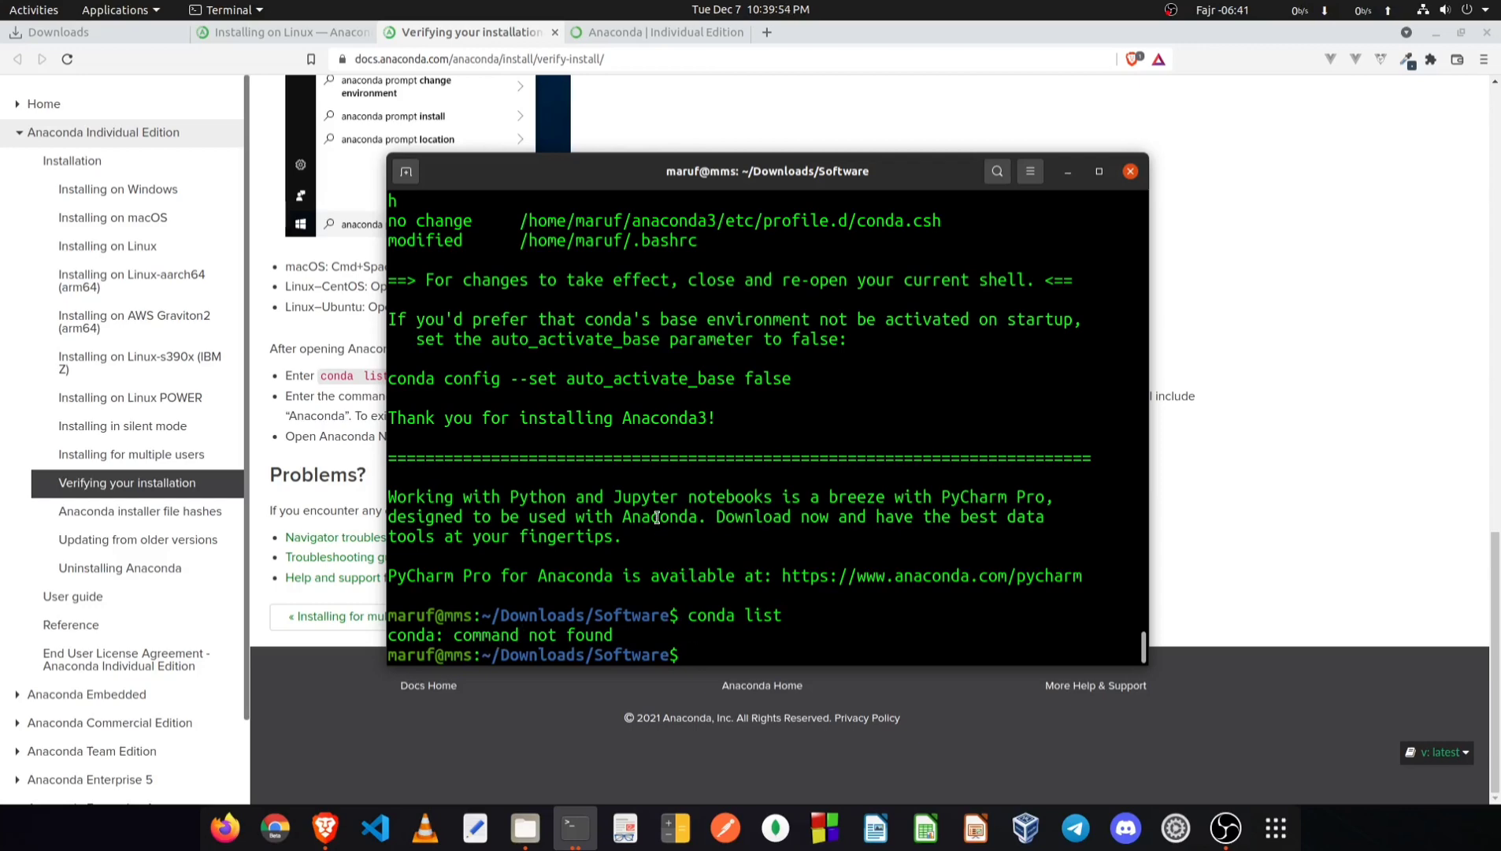
Step: Check the verification instructions again and try to run plain "conda" in the terminal
click(322, 436)
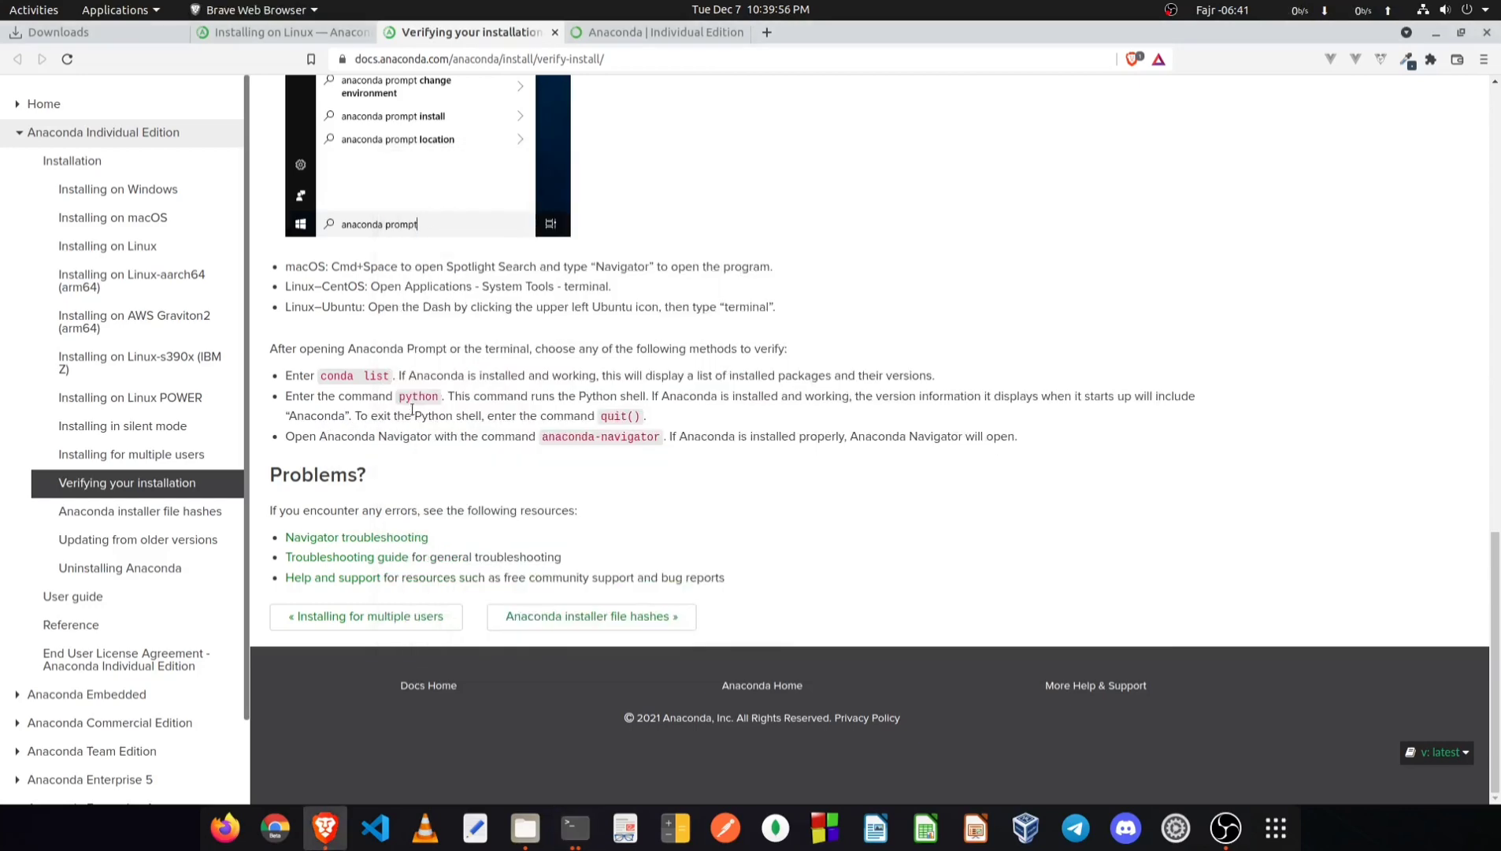
click(620, 828)
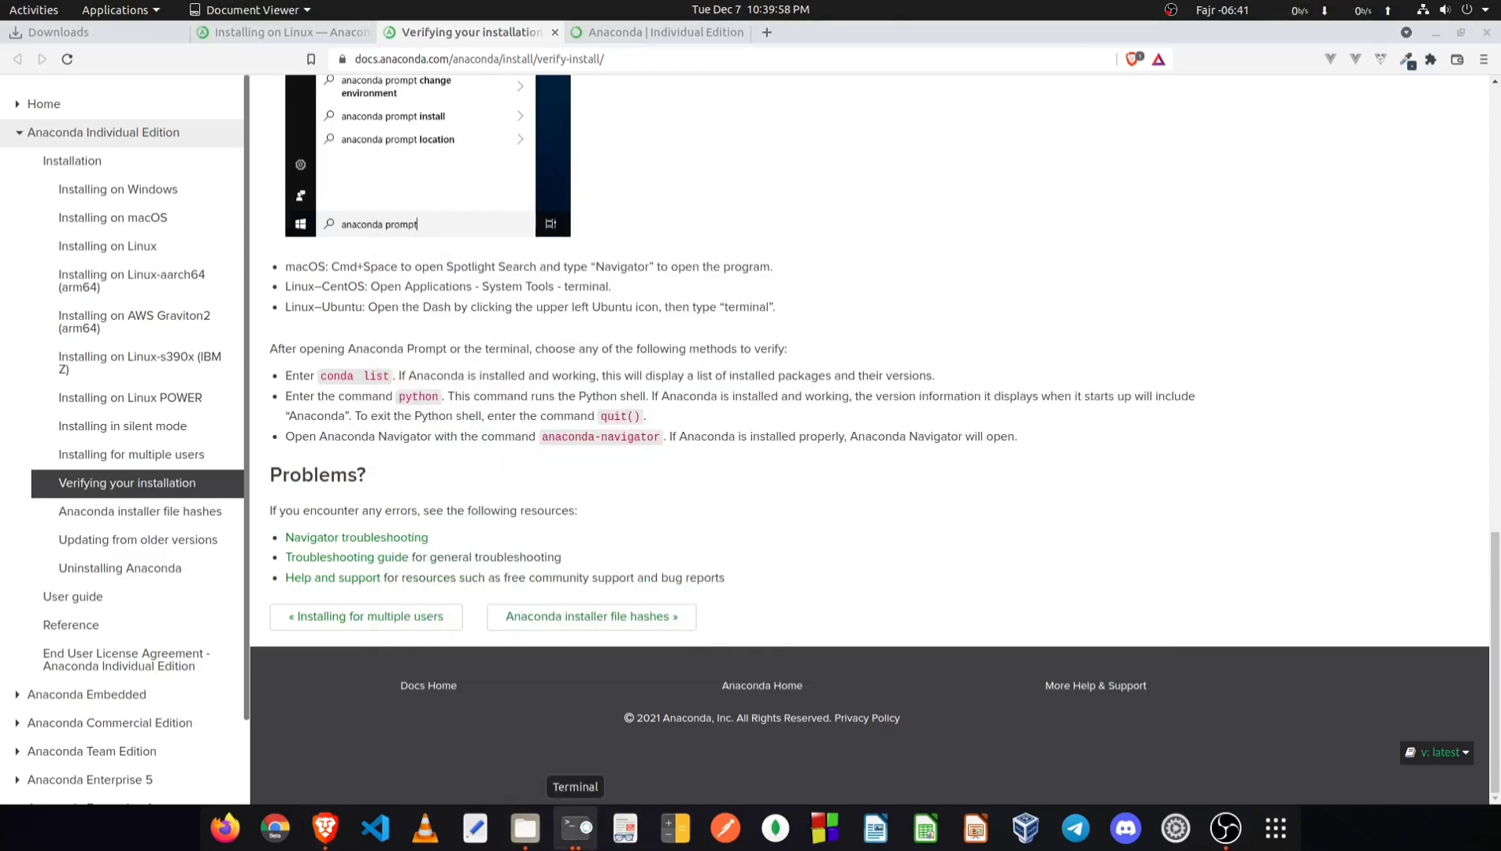
right_click(609, 831)
click(587, 769)
click(578, 827)
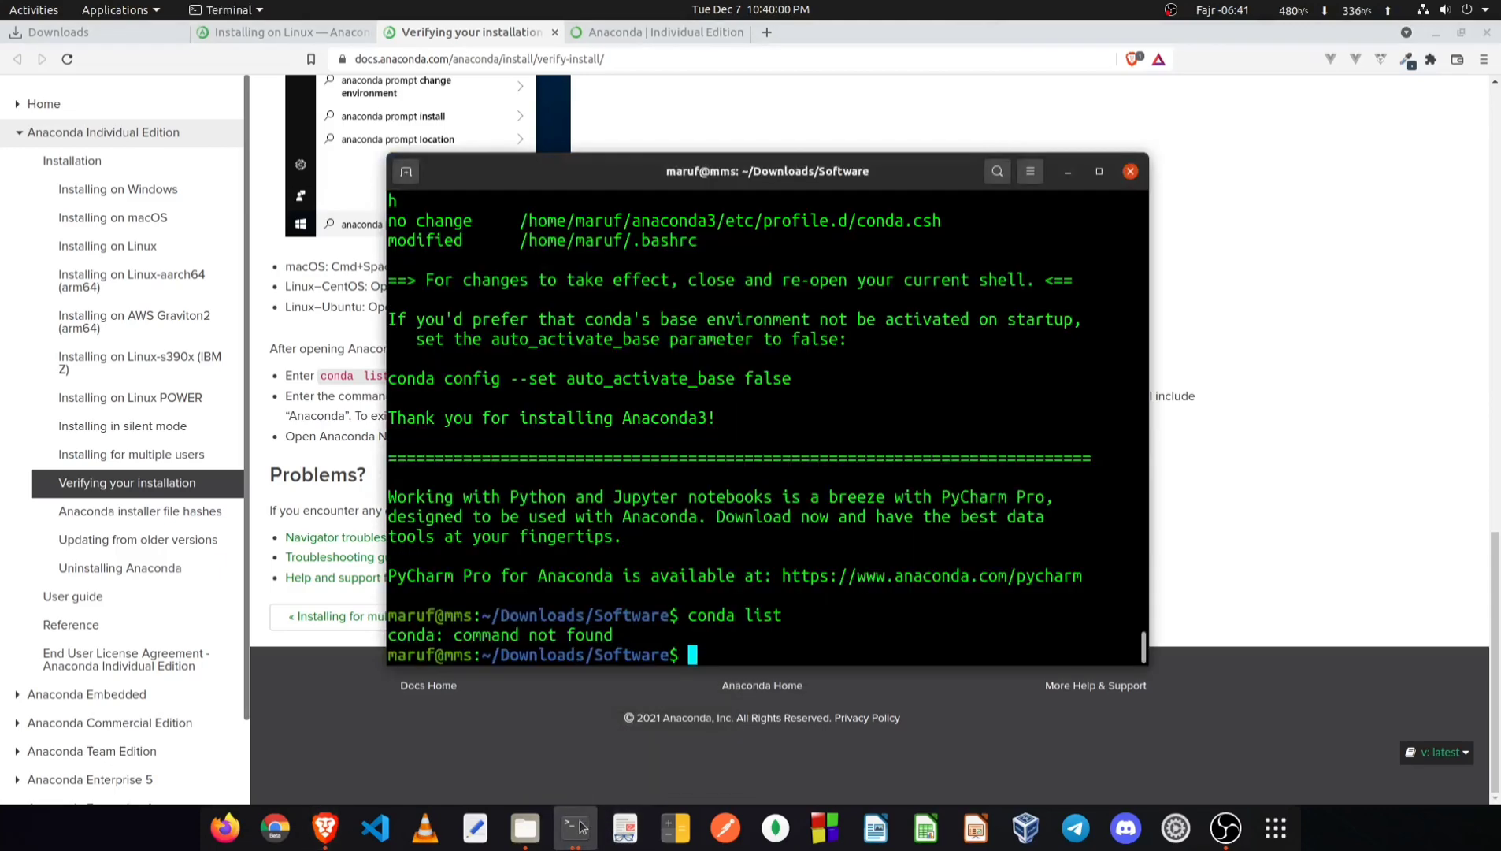
text(conda)
key(Return)
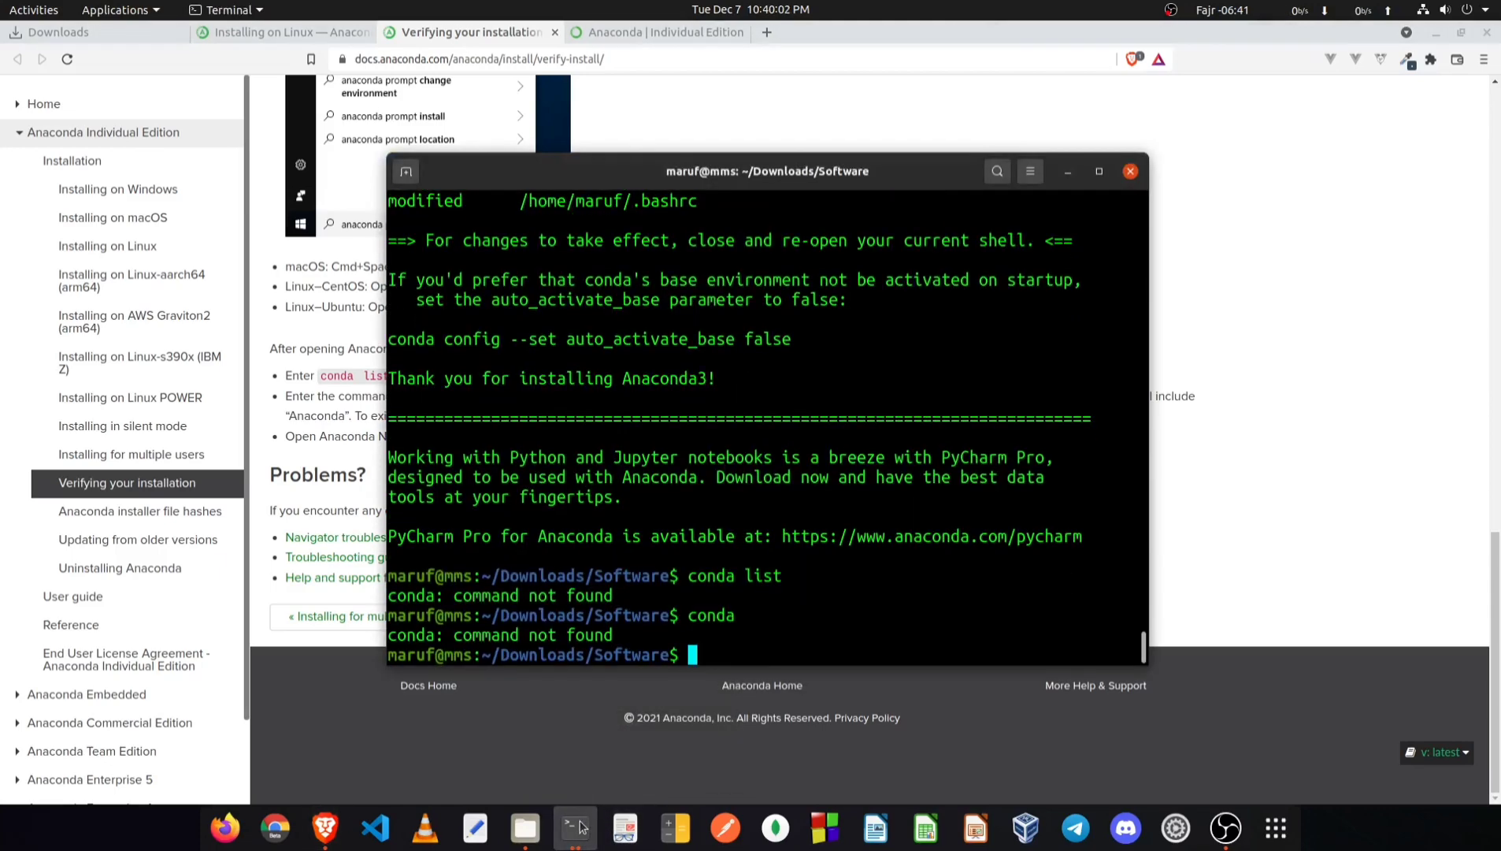
Step: Copy the "anaconda-navigator" command from the verification instructions in the browser
click(354, 466)
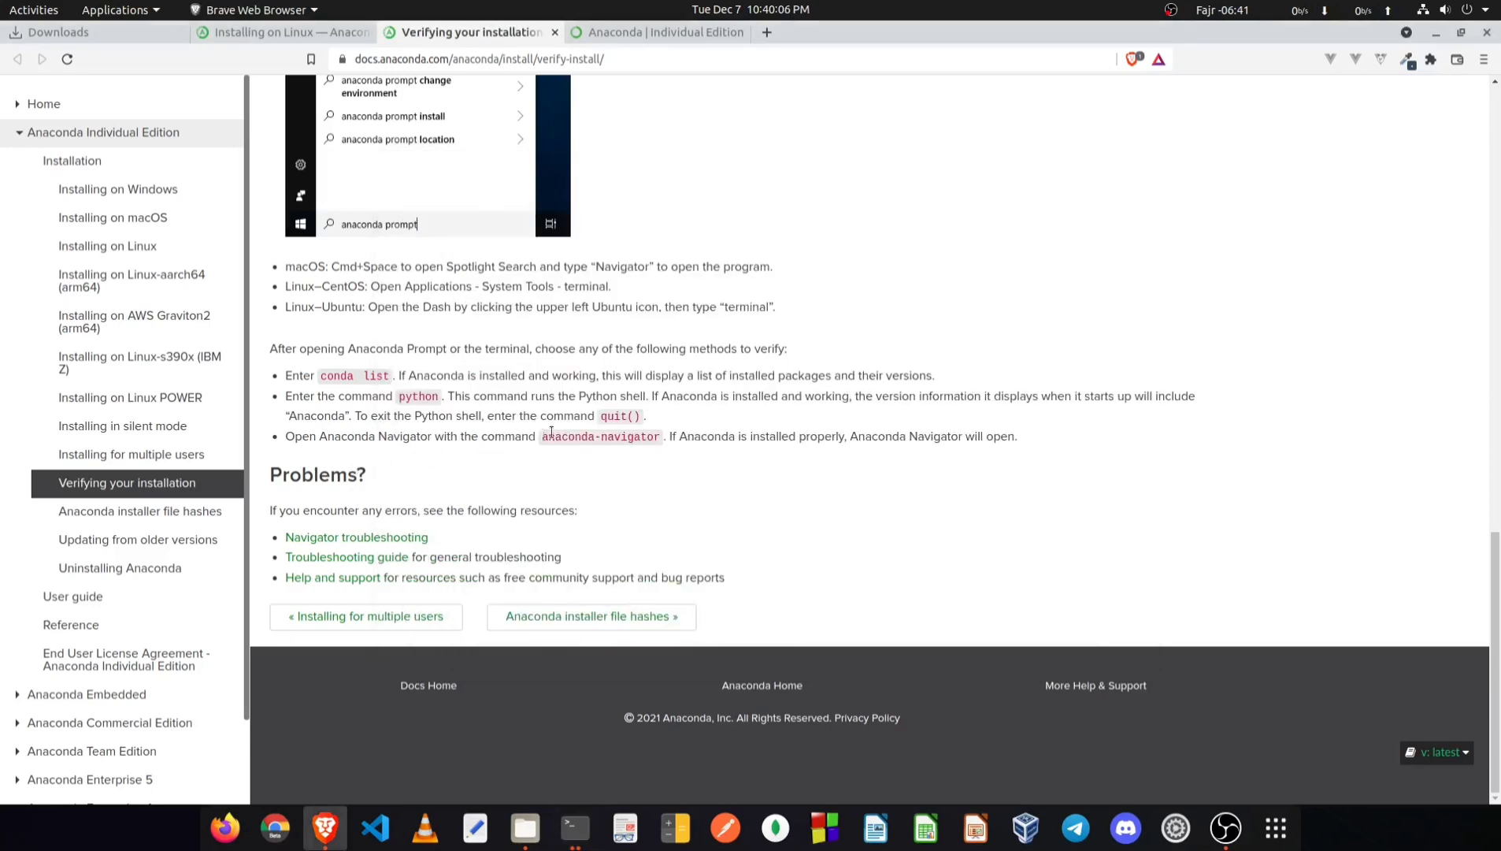
drag(543, 434, 660, 435)
right_click(658, 439)
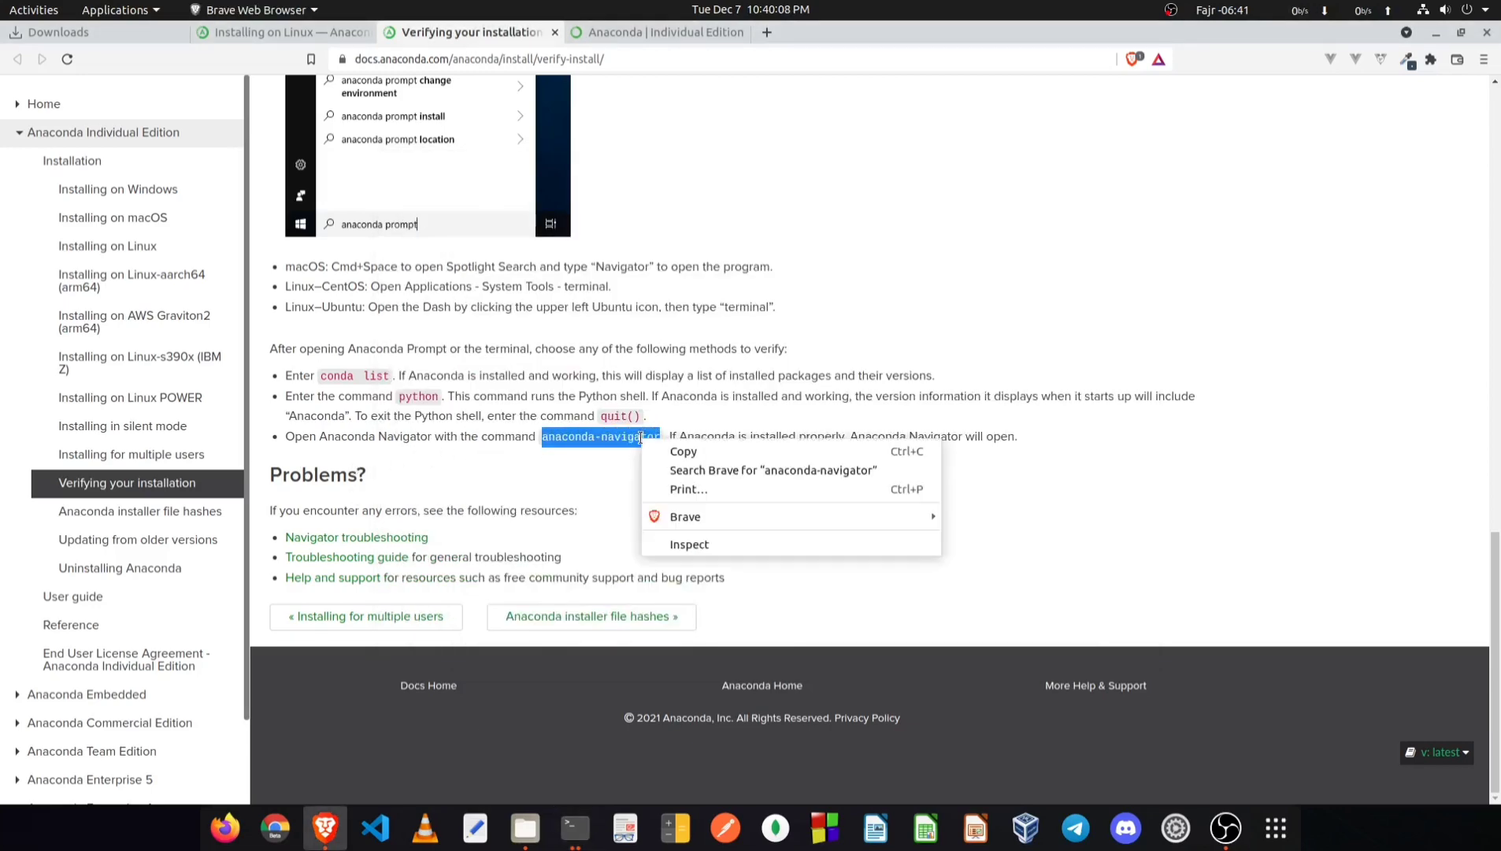
click(657, 444)
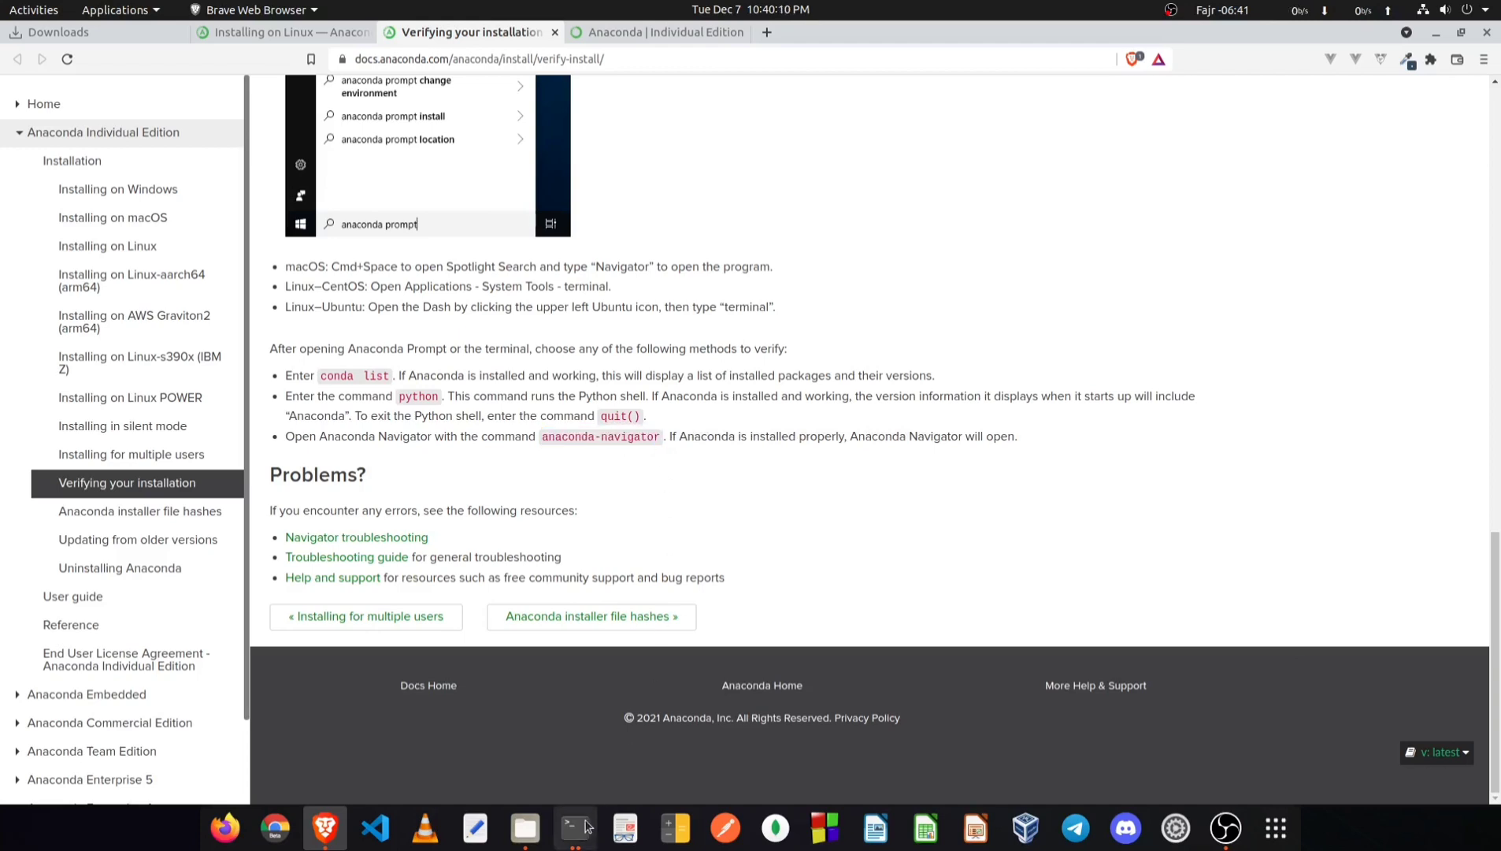
Step: Clear the terminal and try to open Anaconda Navigator with the copied command "anaconda-navigator"
click(575, 827)
text(cleea)
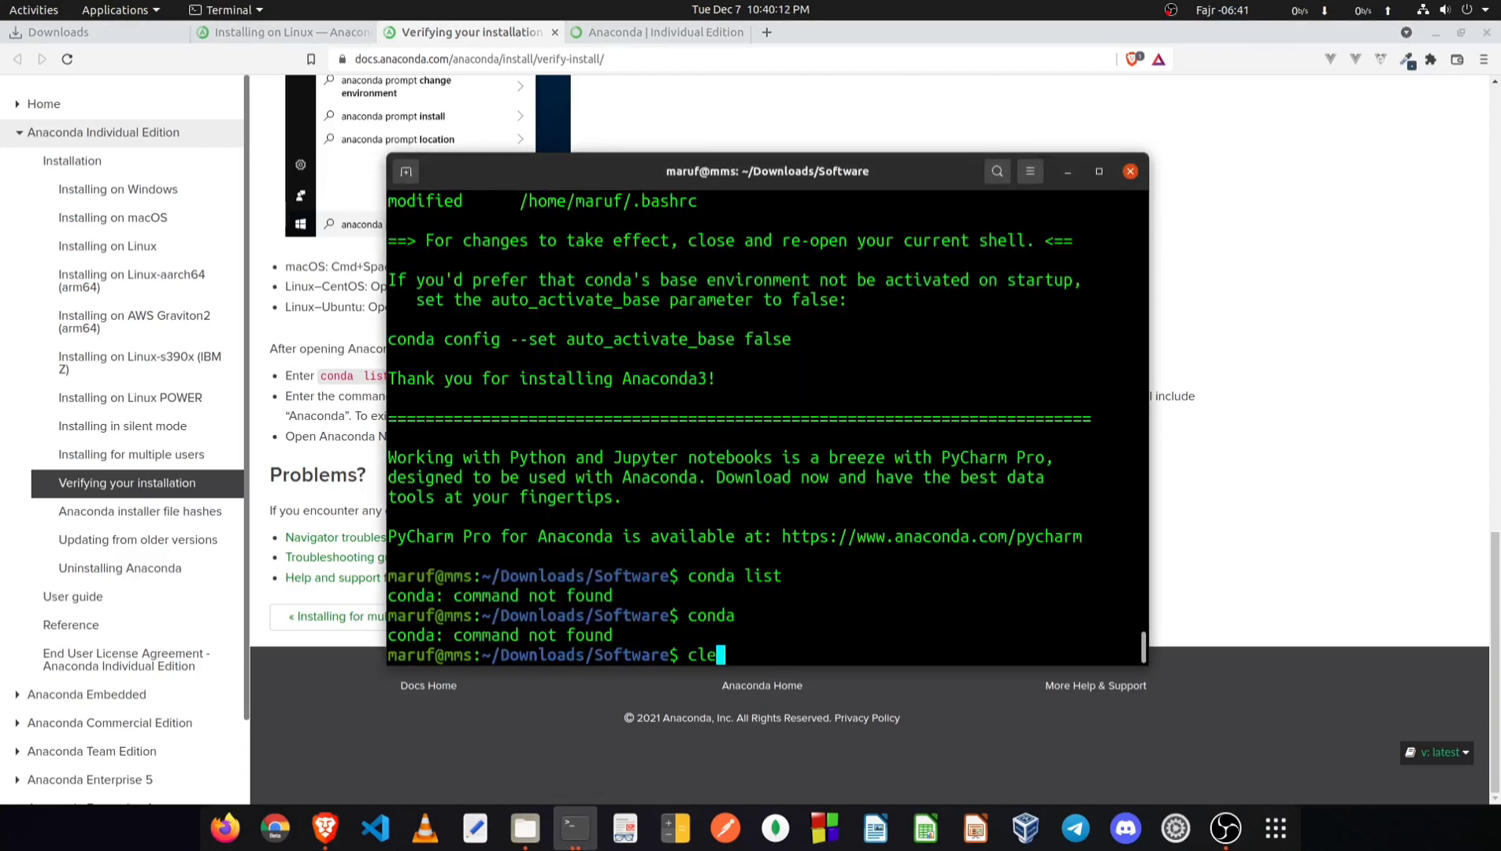
key(BackSpace)
key(BackSpace)
text(ar)
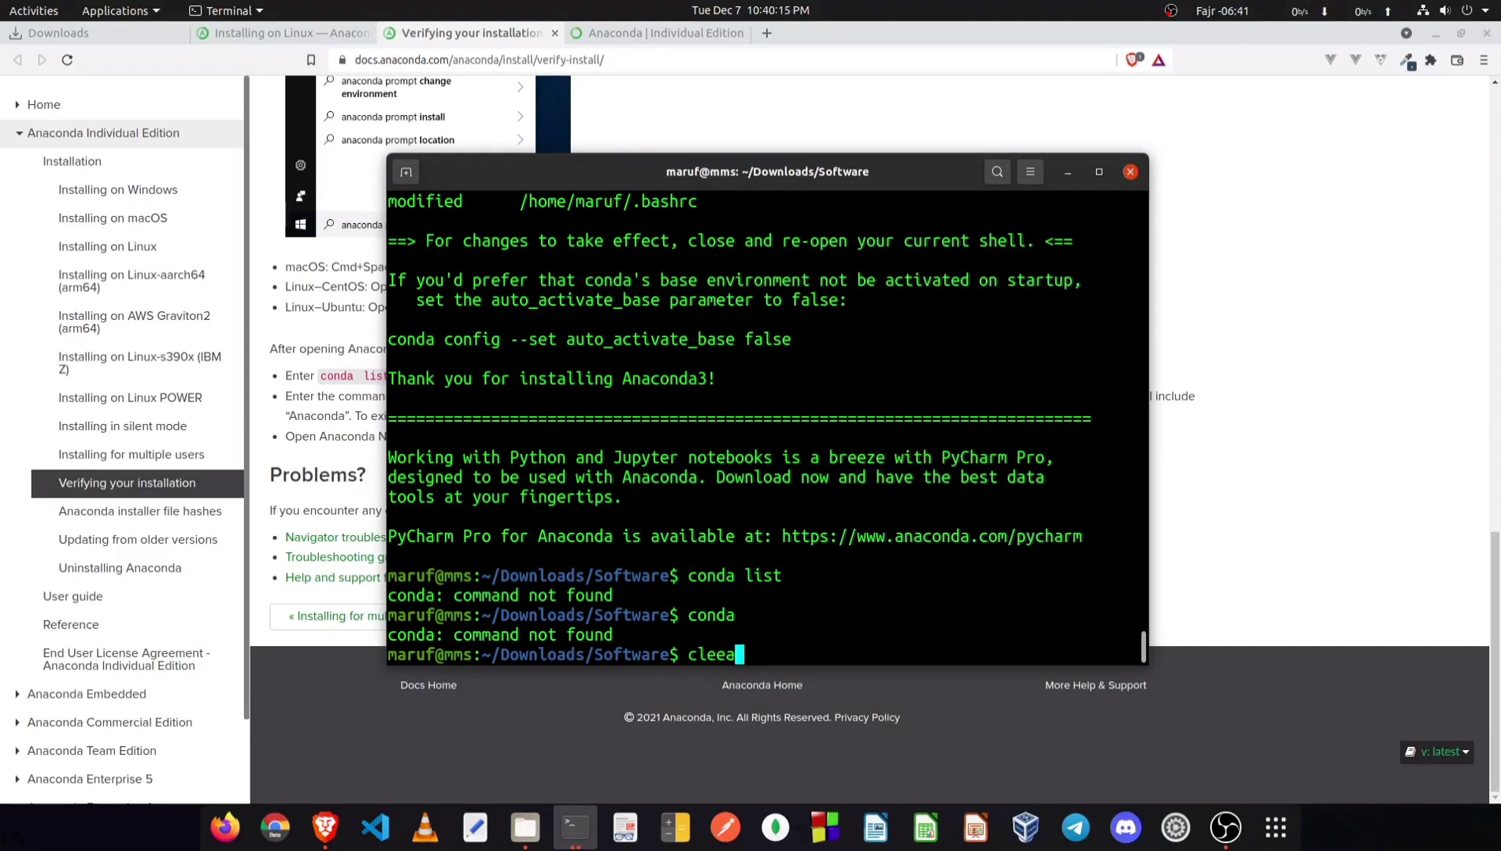
key(Return)
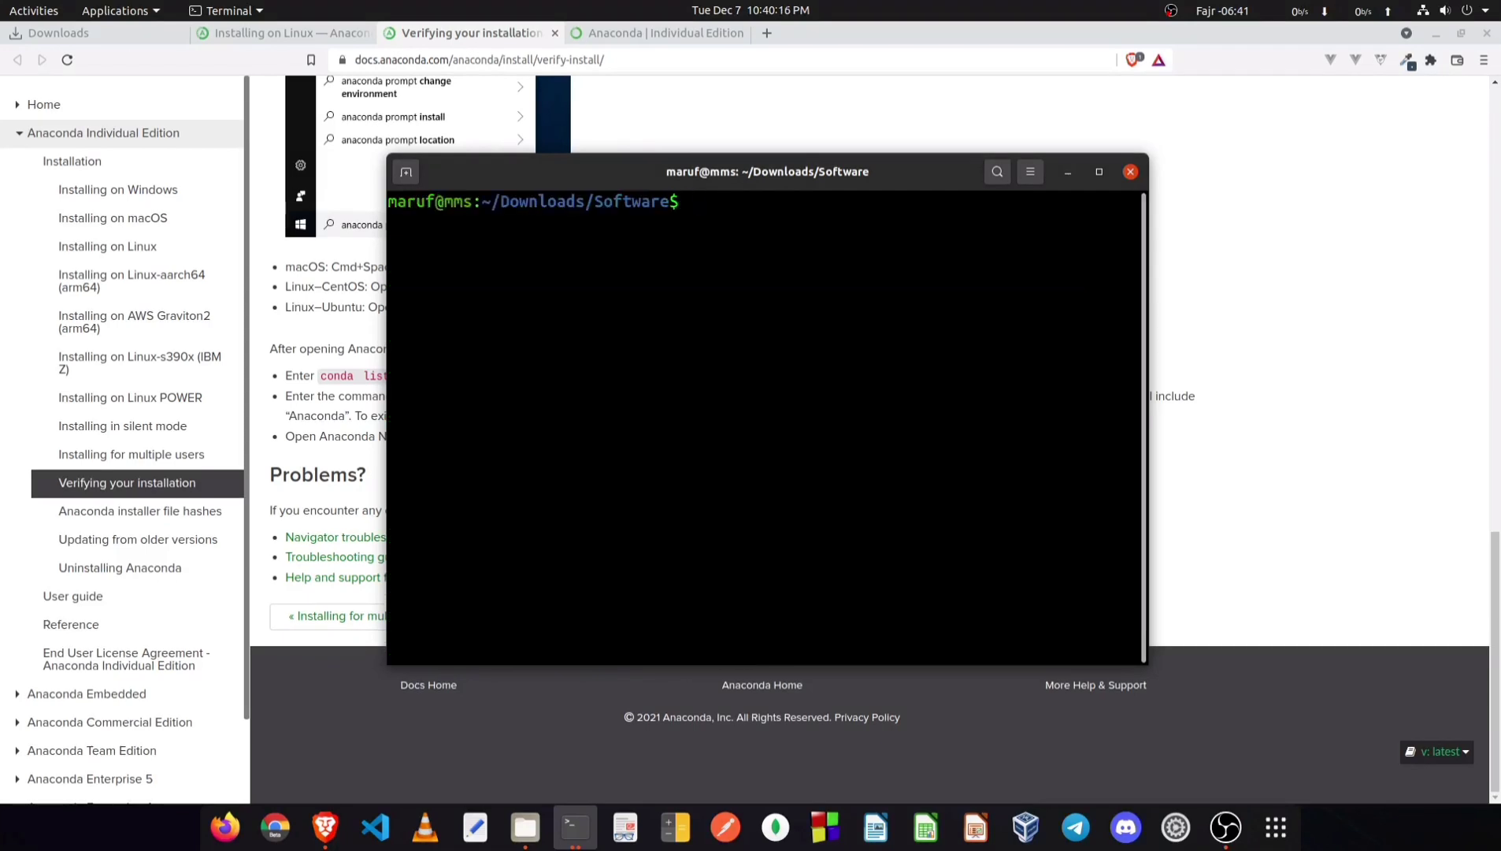
right_click(610, 234)
click(640, 284)
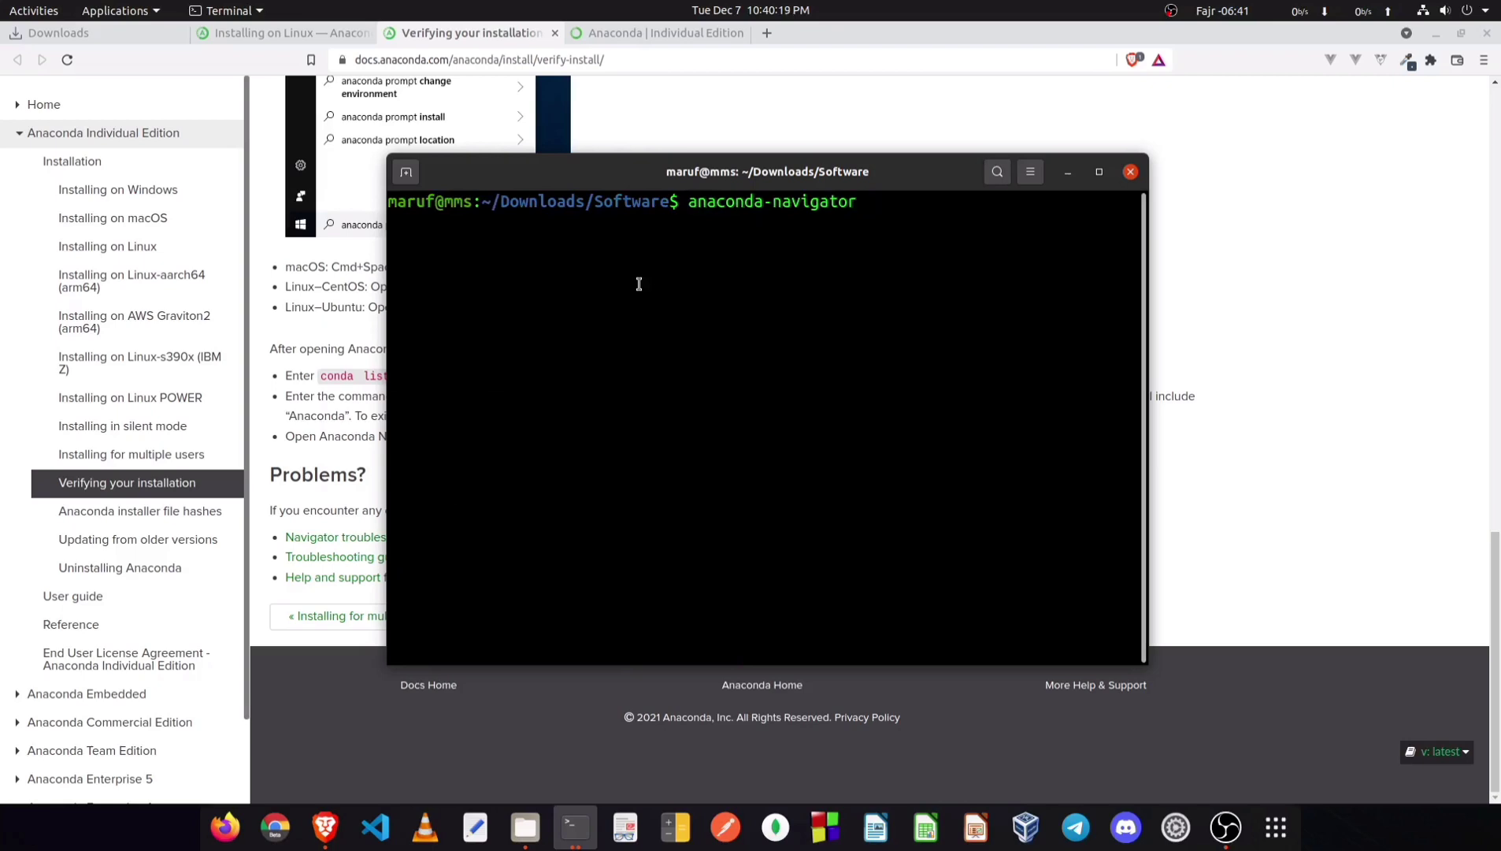
key(Return)
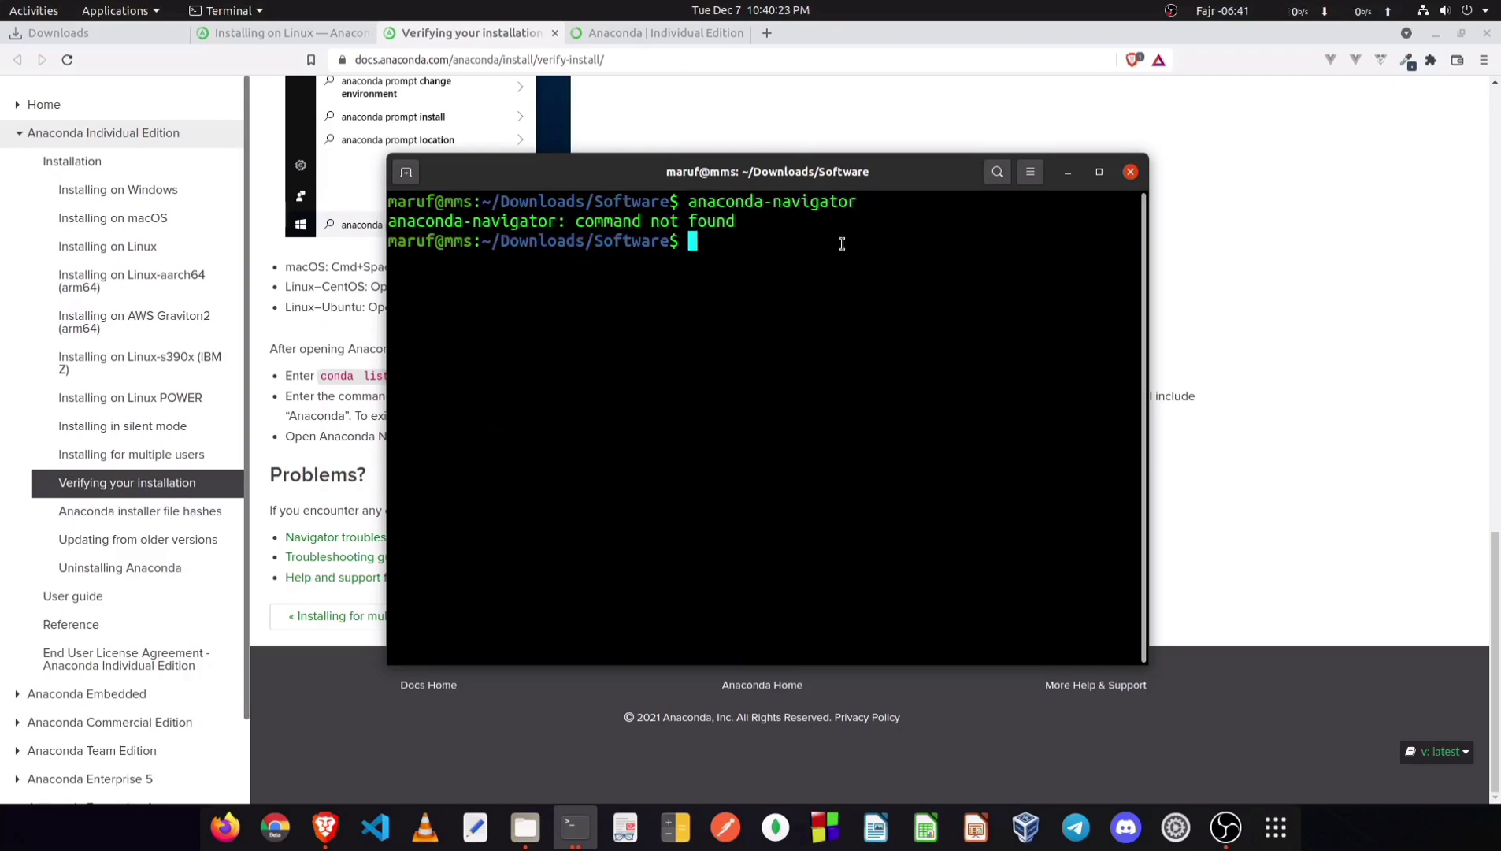
Step: Open a new terminal window and close the one in which Anaconda was installed
right_click(574, 827)
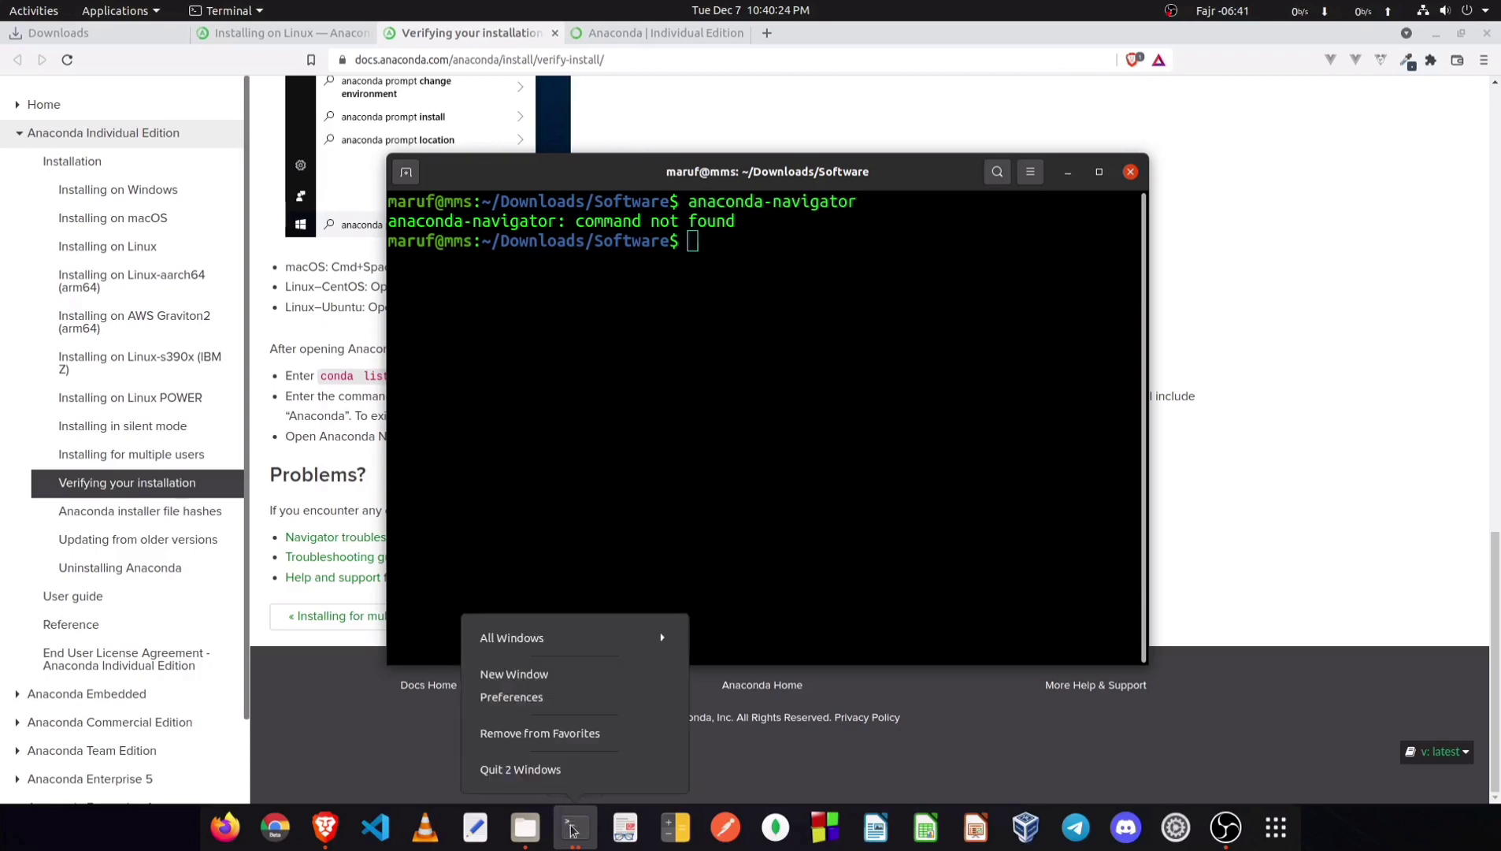
click(572, 675)
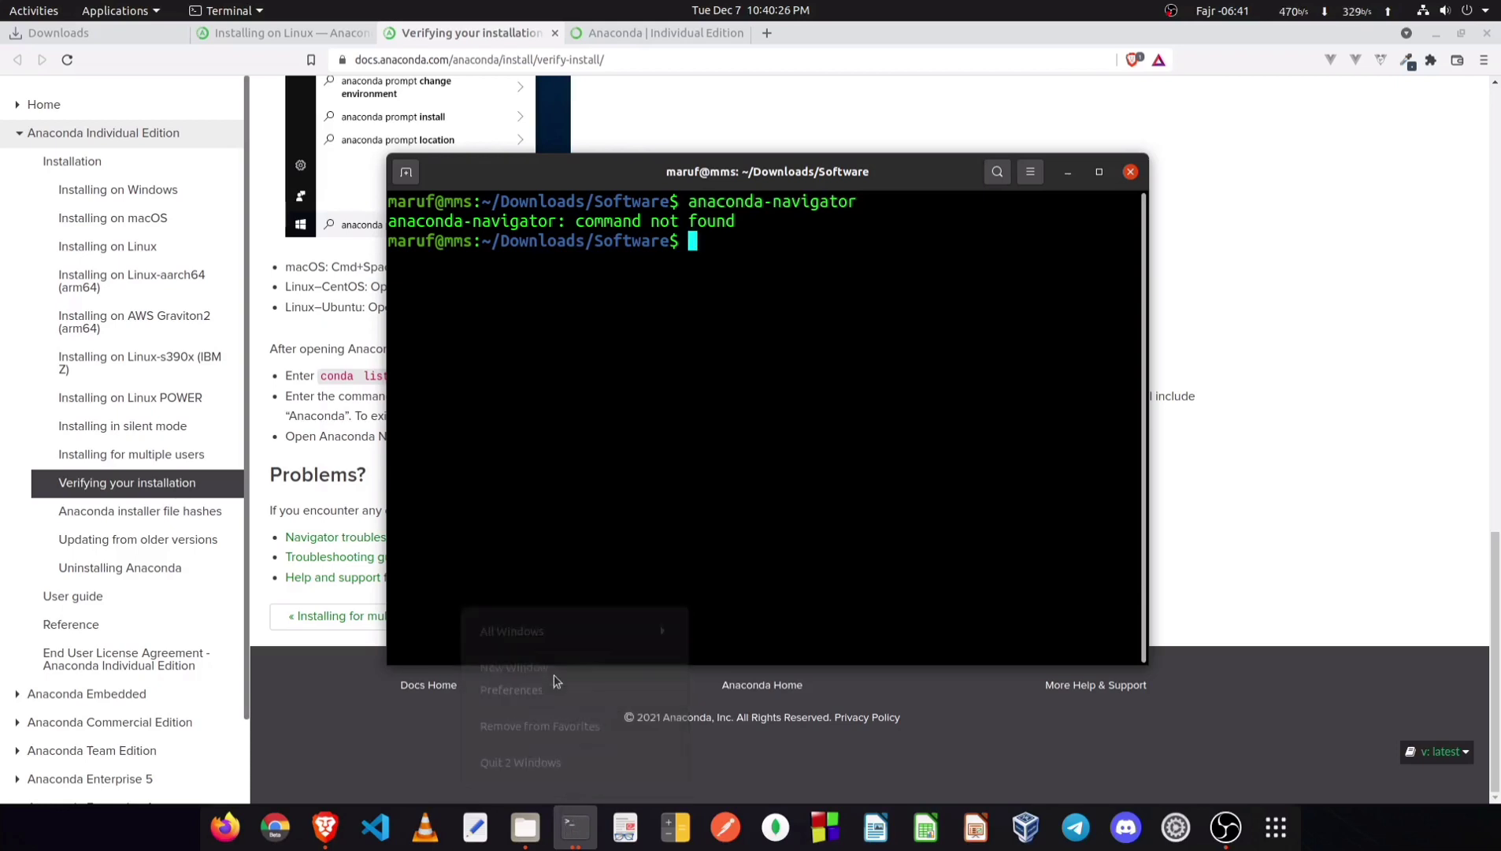
click(573, 829)
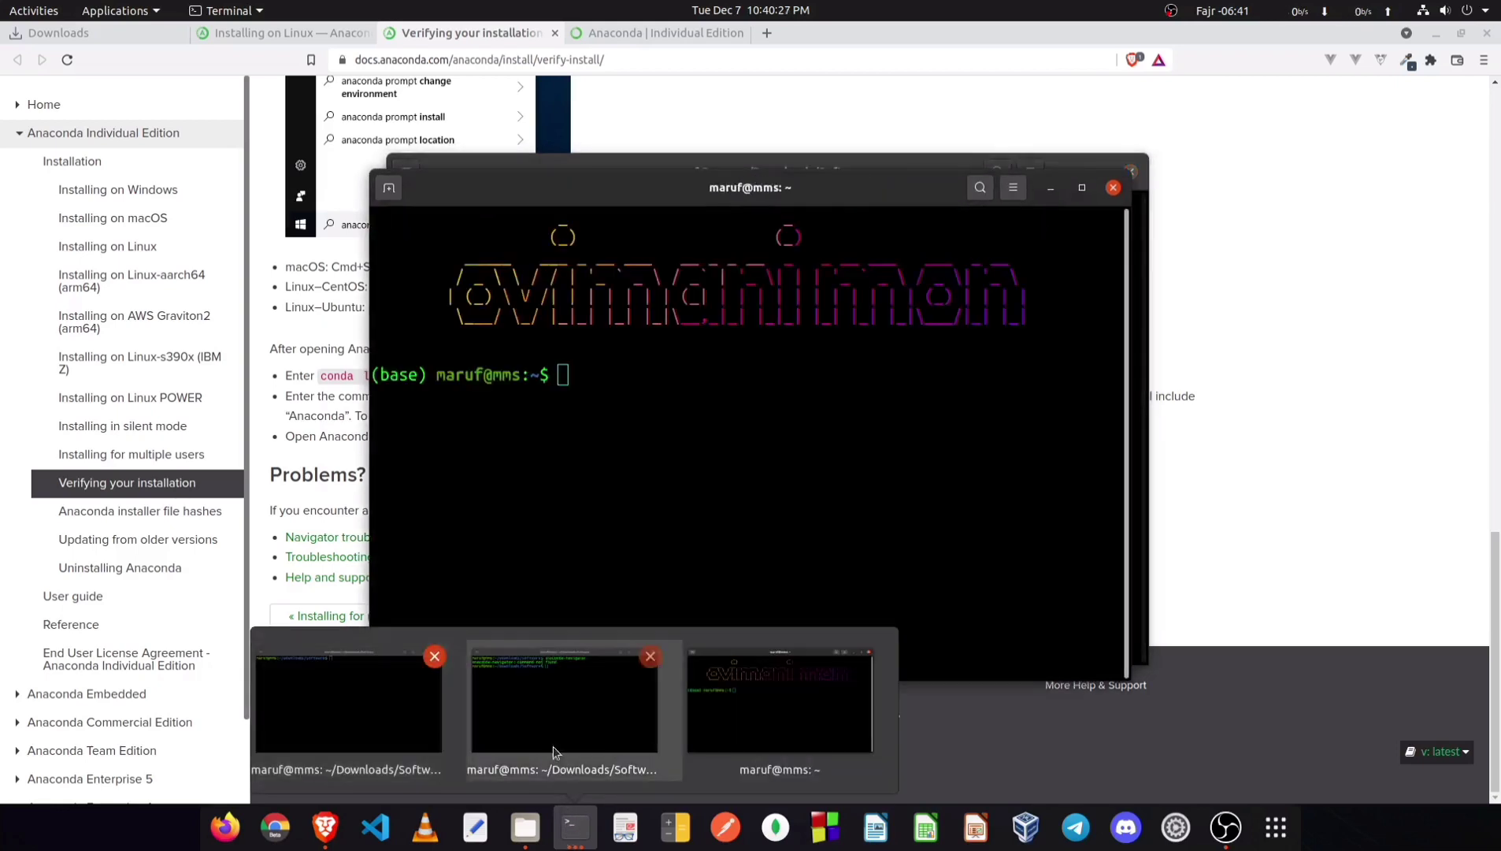
click(648, 657)
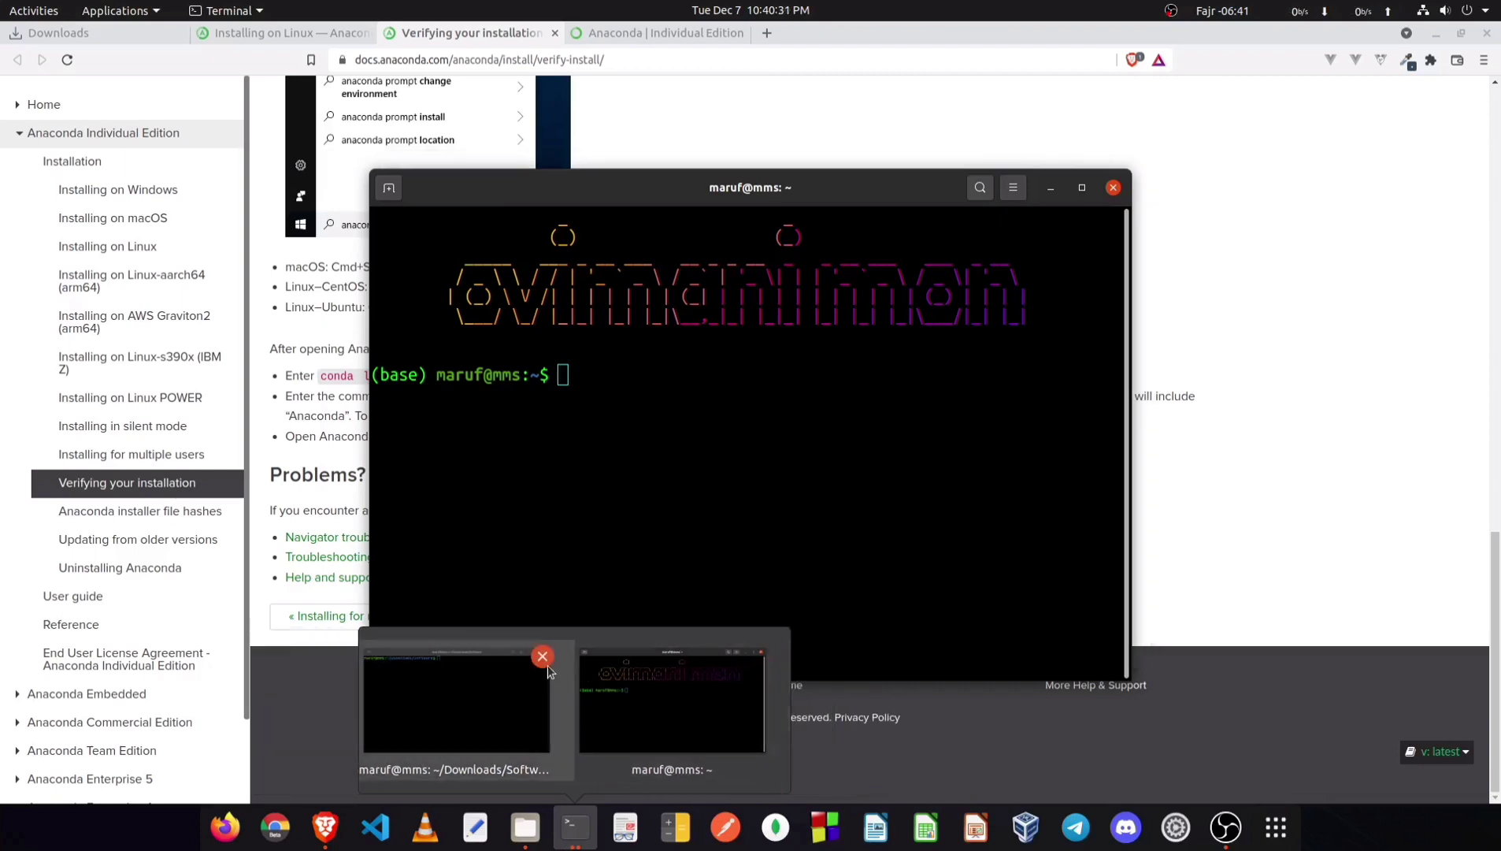
click(543, 657)
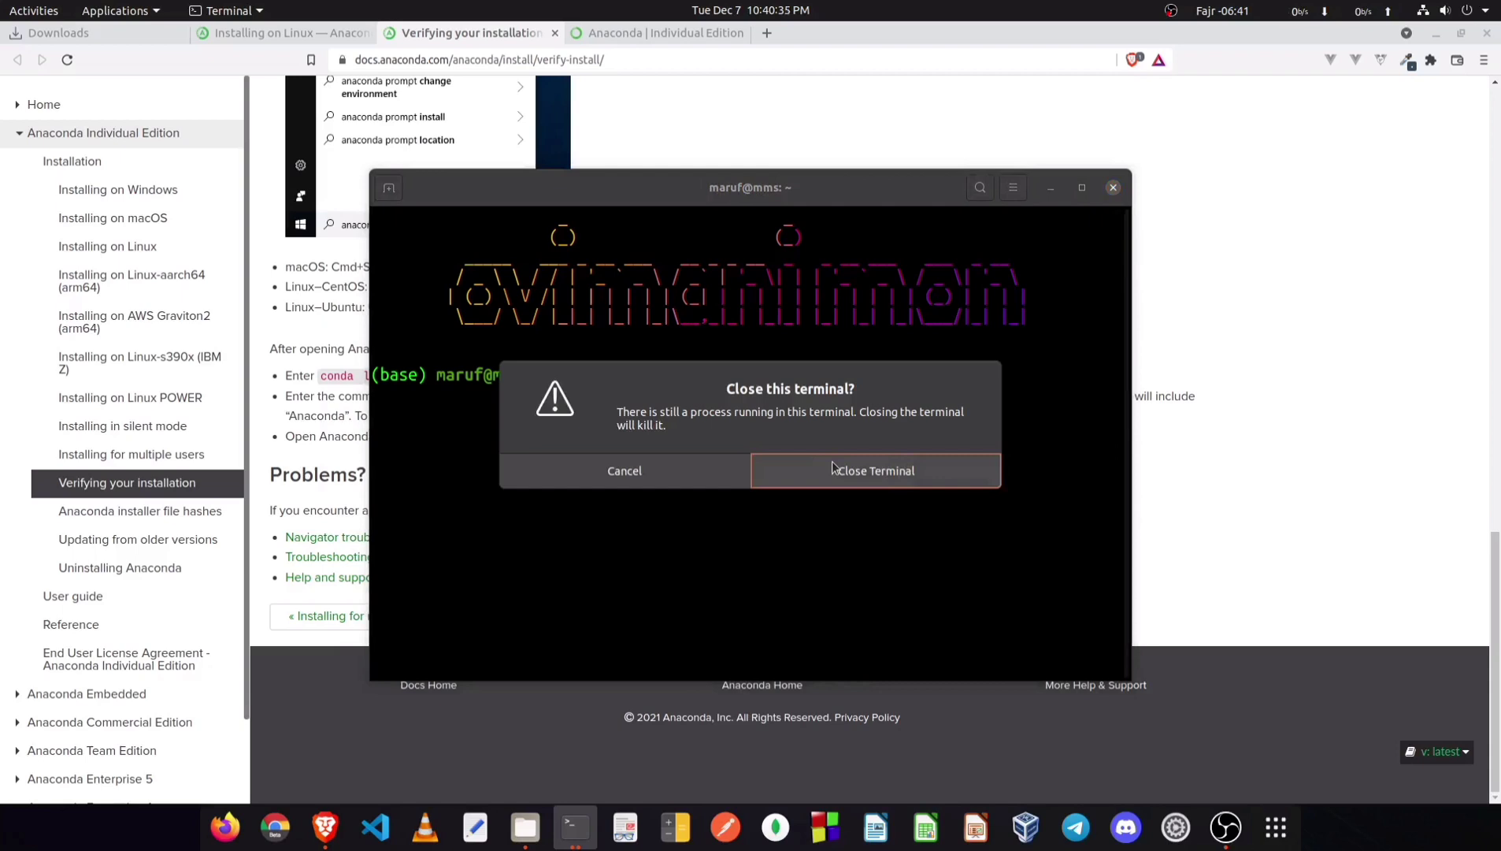
click(726, 483)
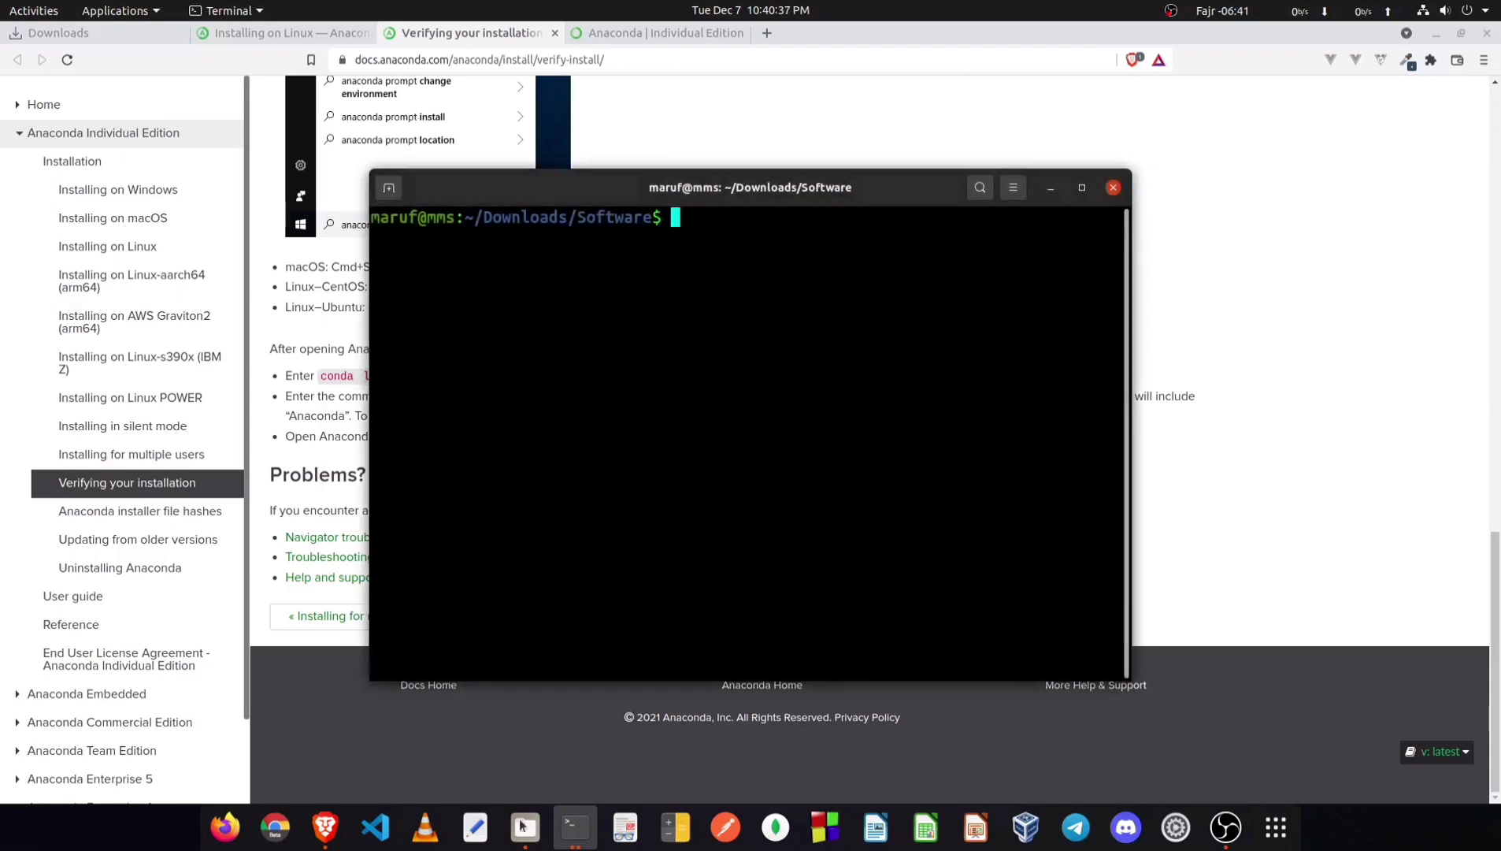
Step: Bring up the new terminal with the (base) prompt and arrange both terminal windows so they are visible together
click(574, 825)
click(639, 699)
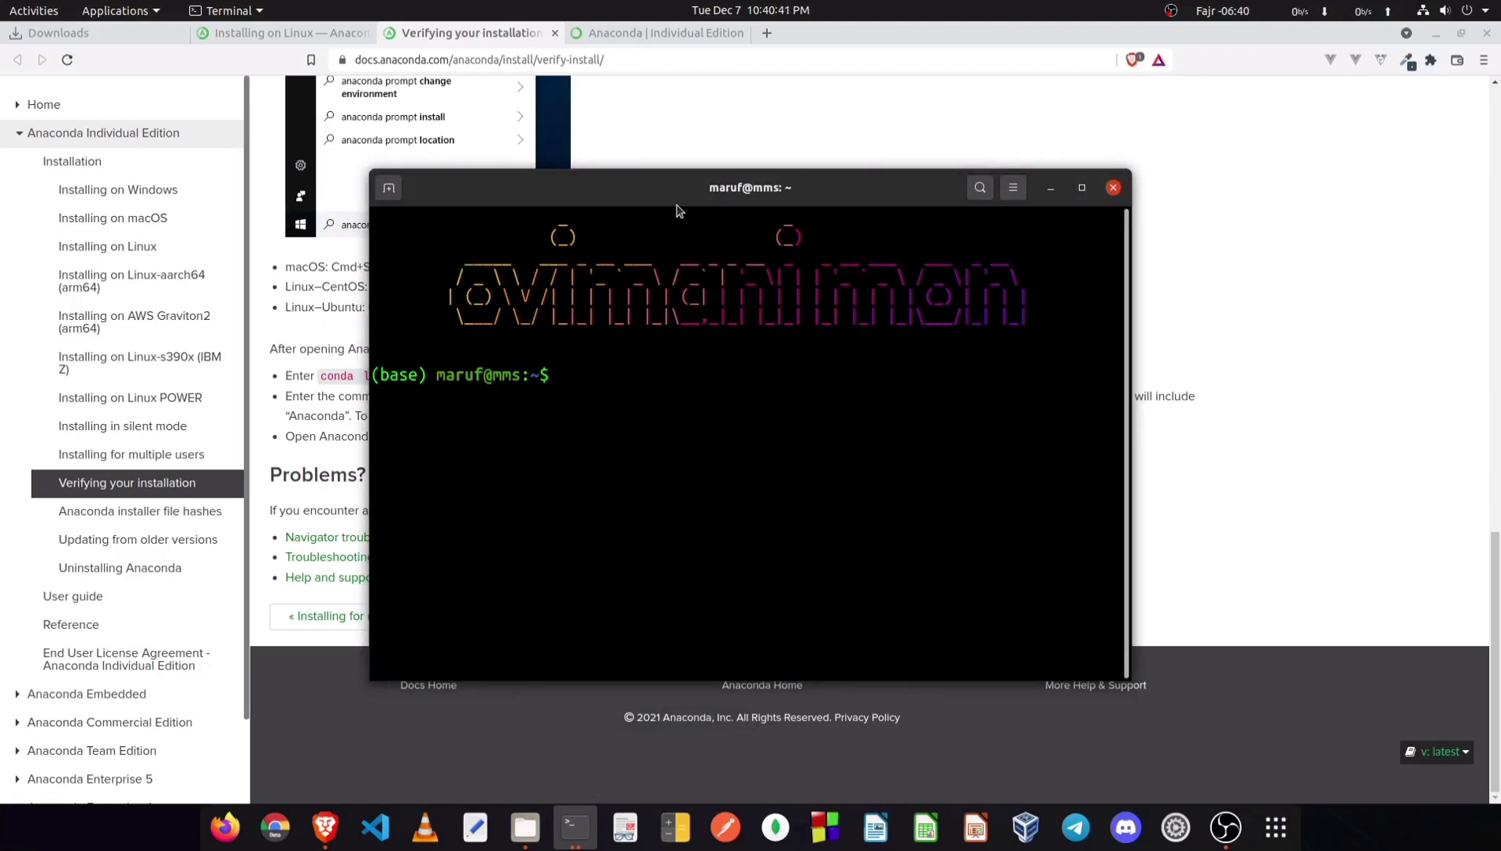
drag(677, 203, 579, 235)
drag(598, 183, 875, 137)
click(590, 452)
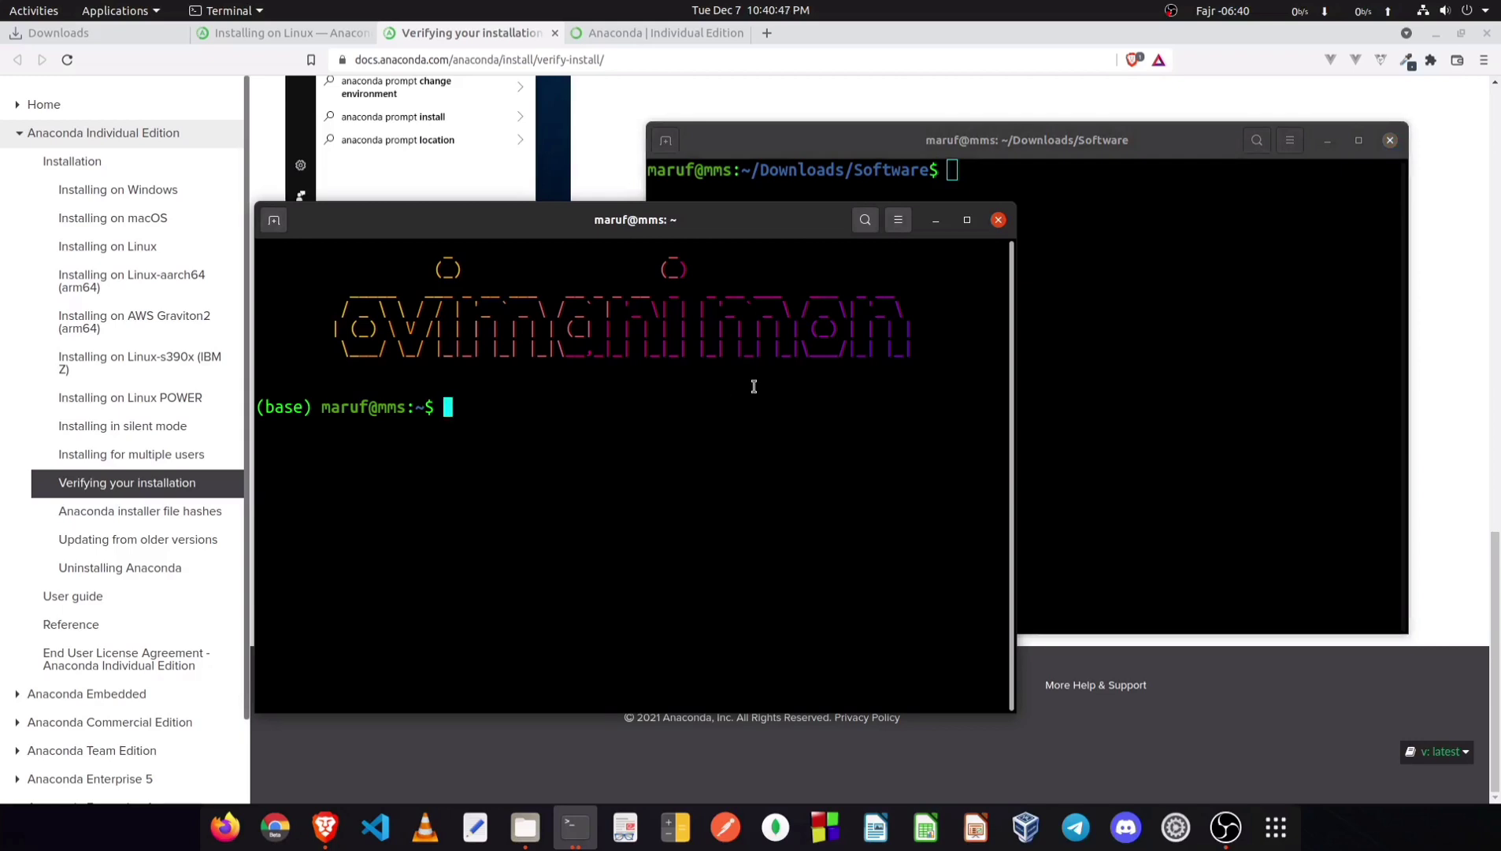
Step: In the old terminal without the (base) prompt, change to the home directory and try to run "anaconda-navigator"
click(1262, 296)
text(cd )
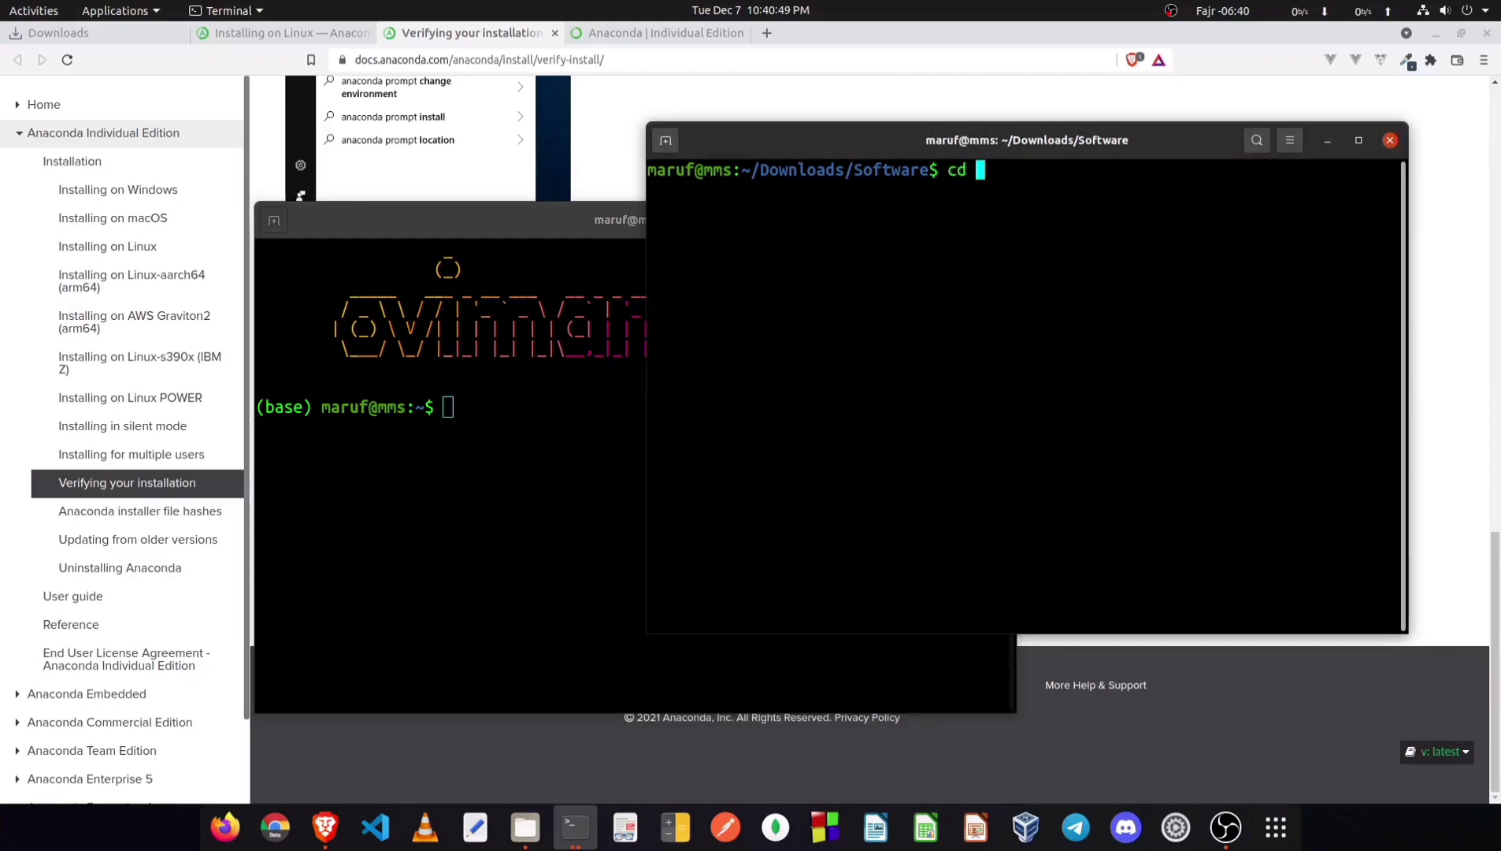
text(~)
key(Return)
text(n)
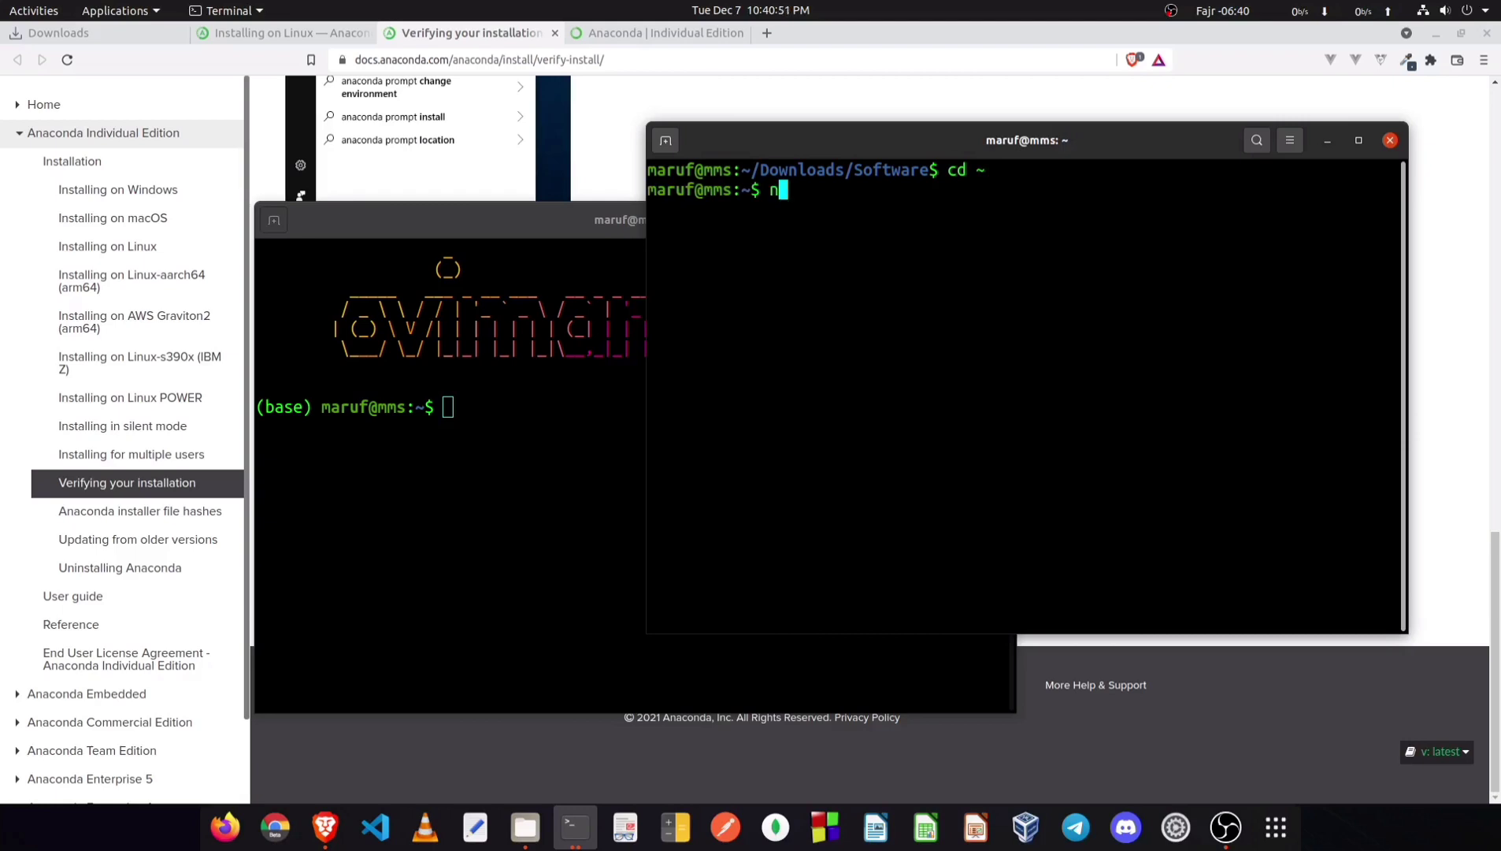
key(BackSpace)
text(anaconda-navigator)
key(Return)
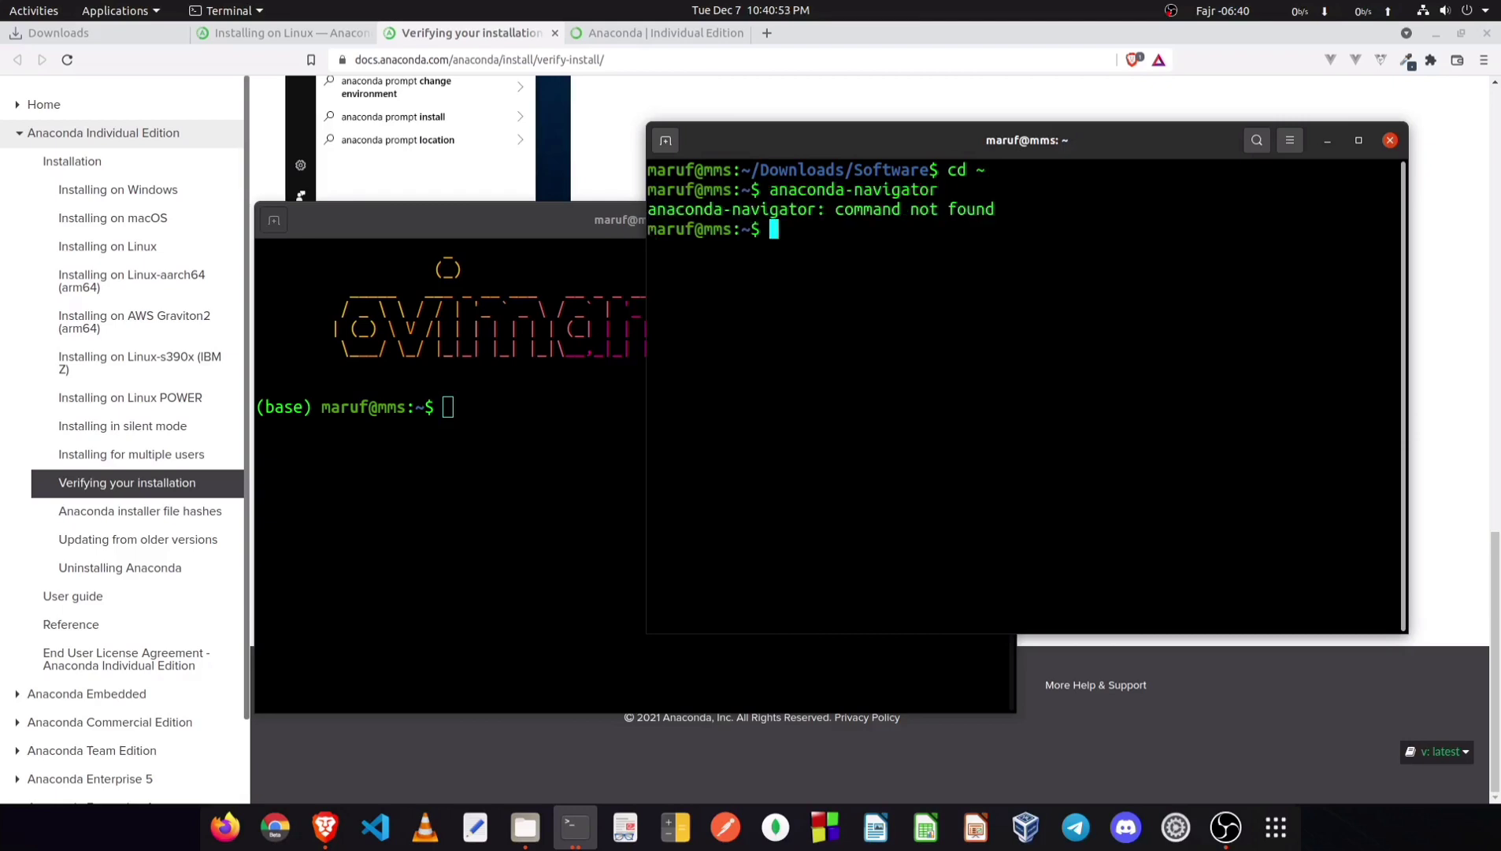
Step: Run "anaconda-navigator" in the terminal with the (base) prompt and minimize the other terminal
click(503, 466)
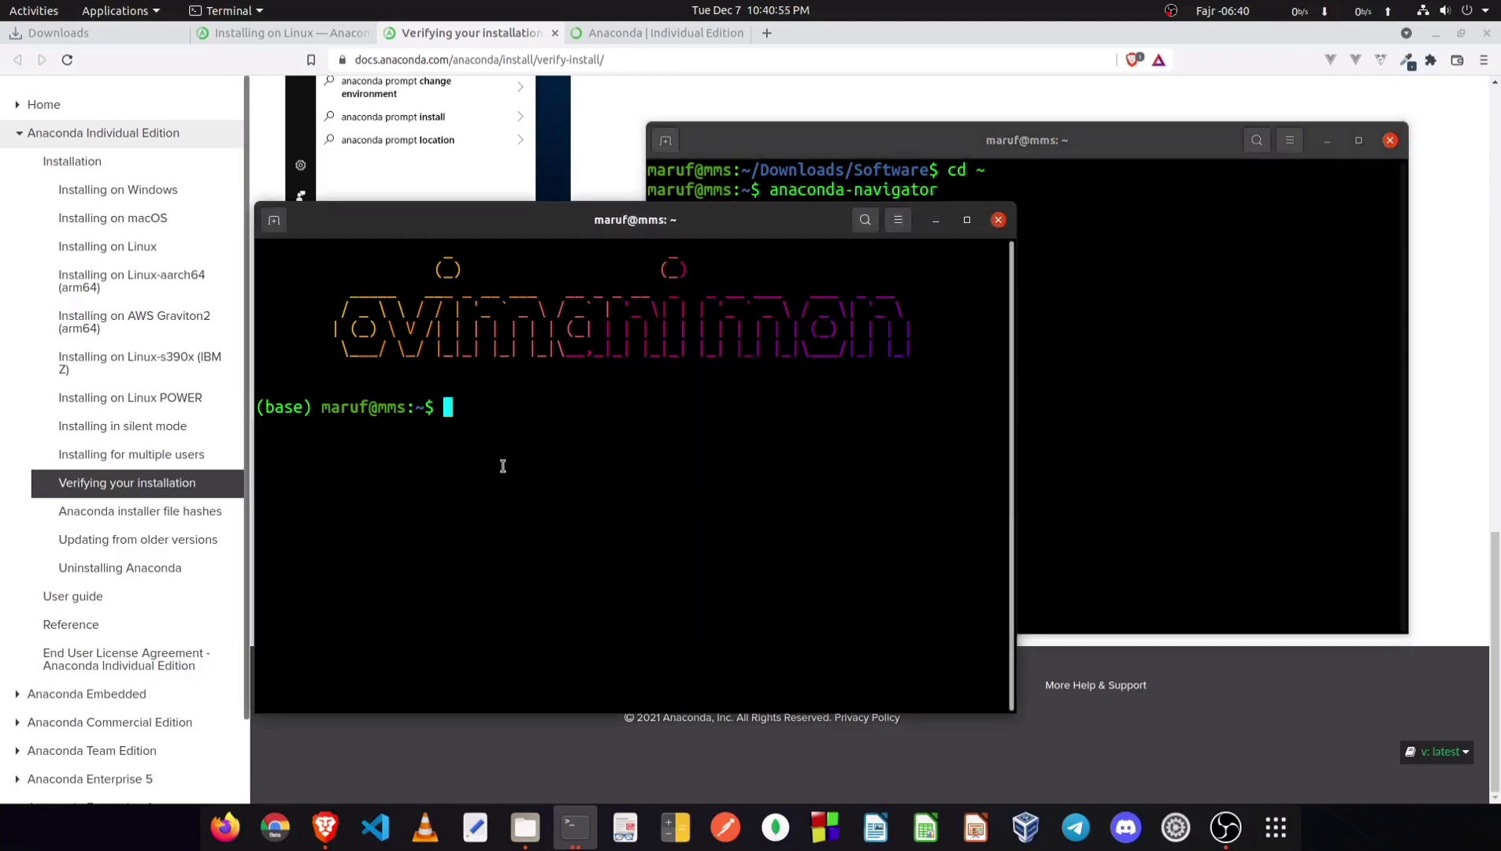
right_click(503, 467)
click(540, 519)
key(Return)
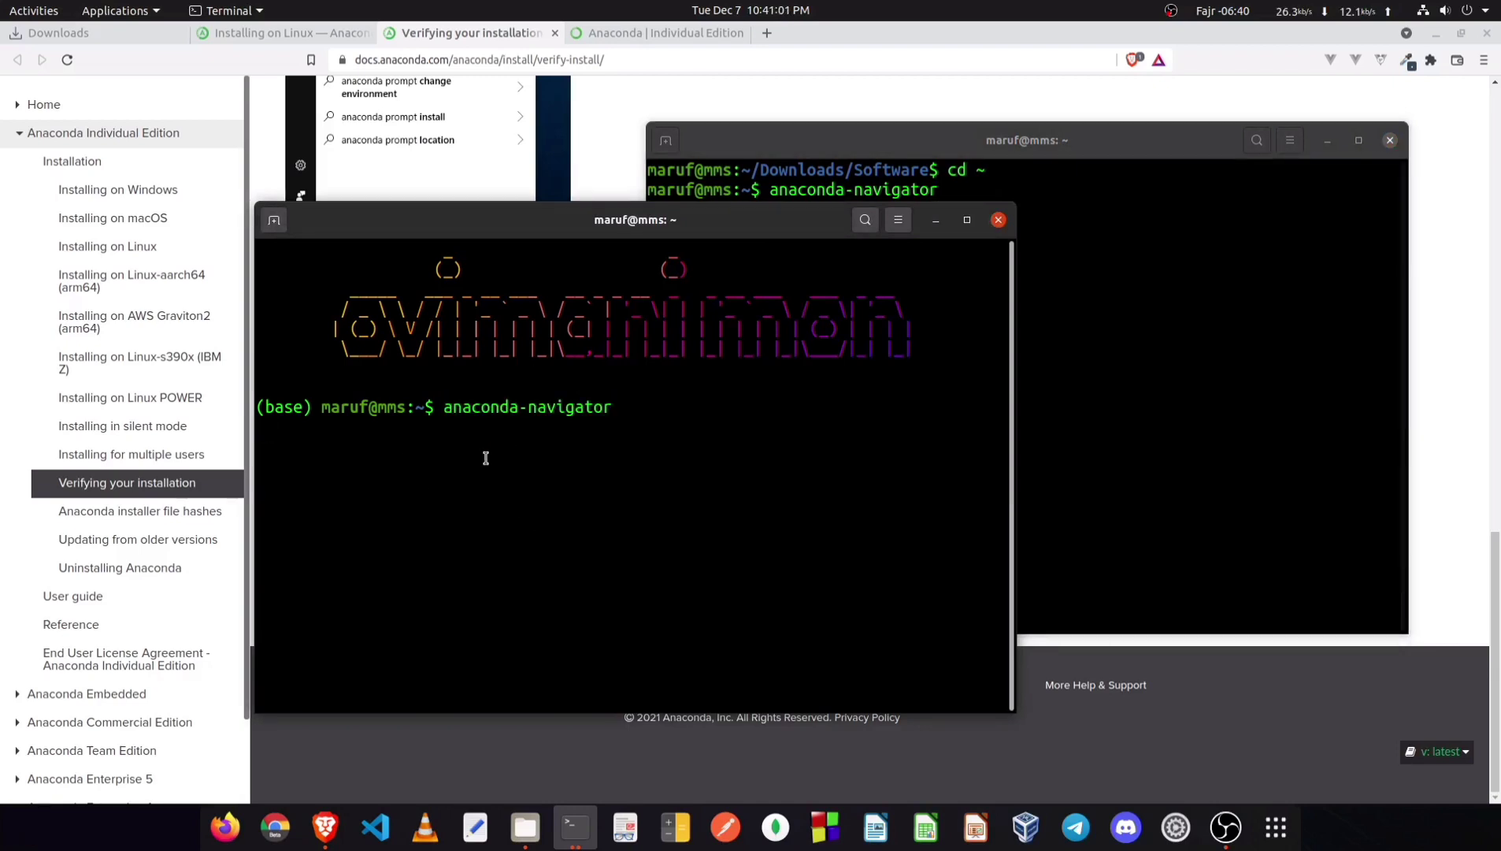
click(1105, 263)
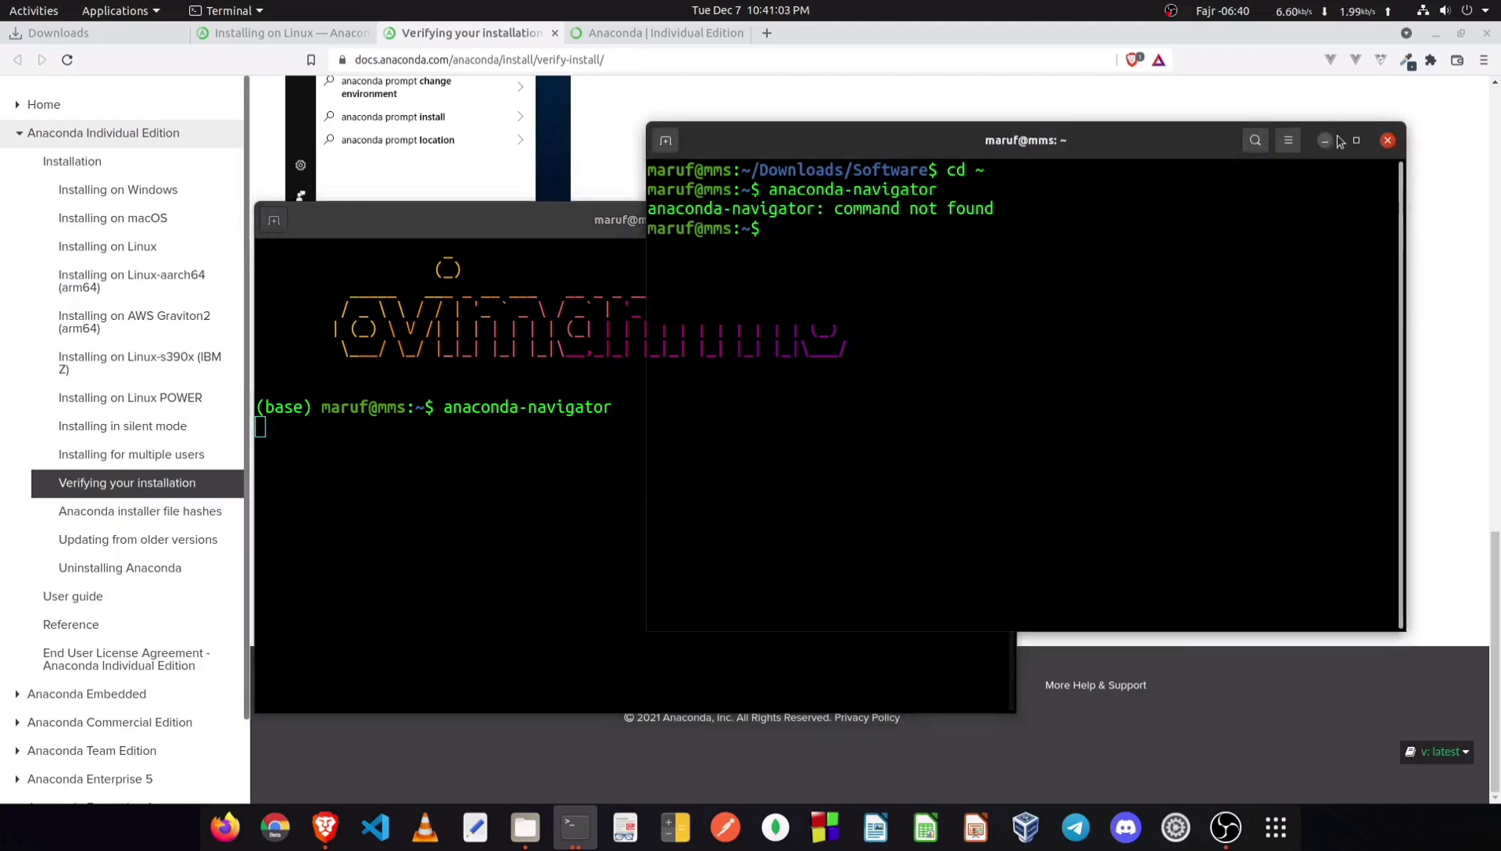
click(1328, 140)
click(780, 238)
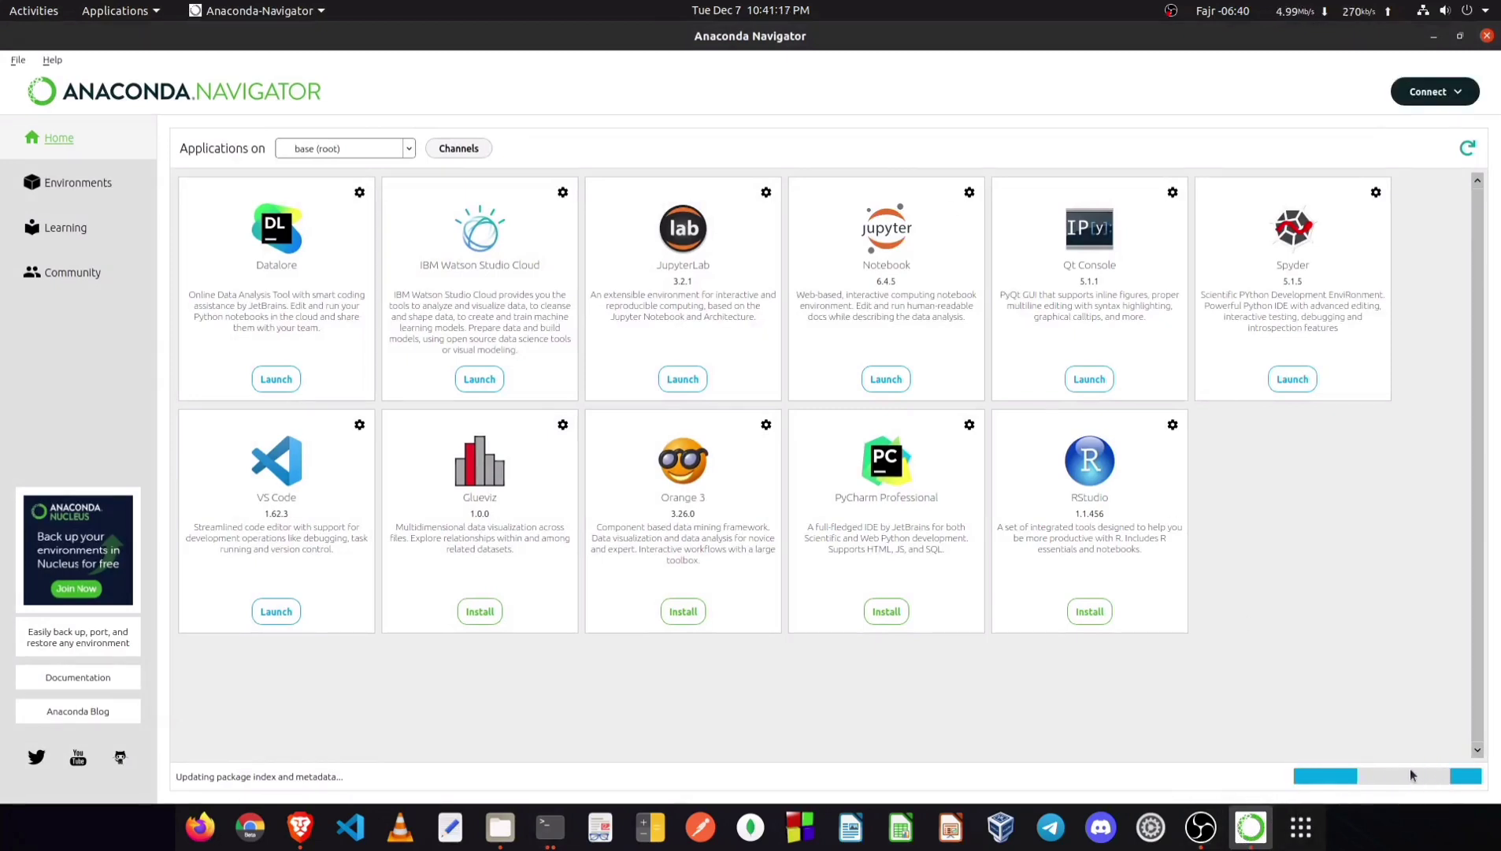
Step: Close the old terminal without the (base) prompt, keep the one running Navigator, and return to Anaconda Navigator
click(537, 814)
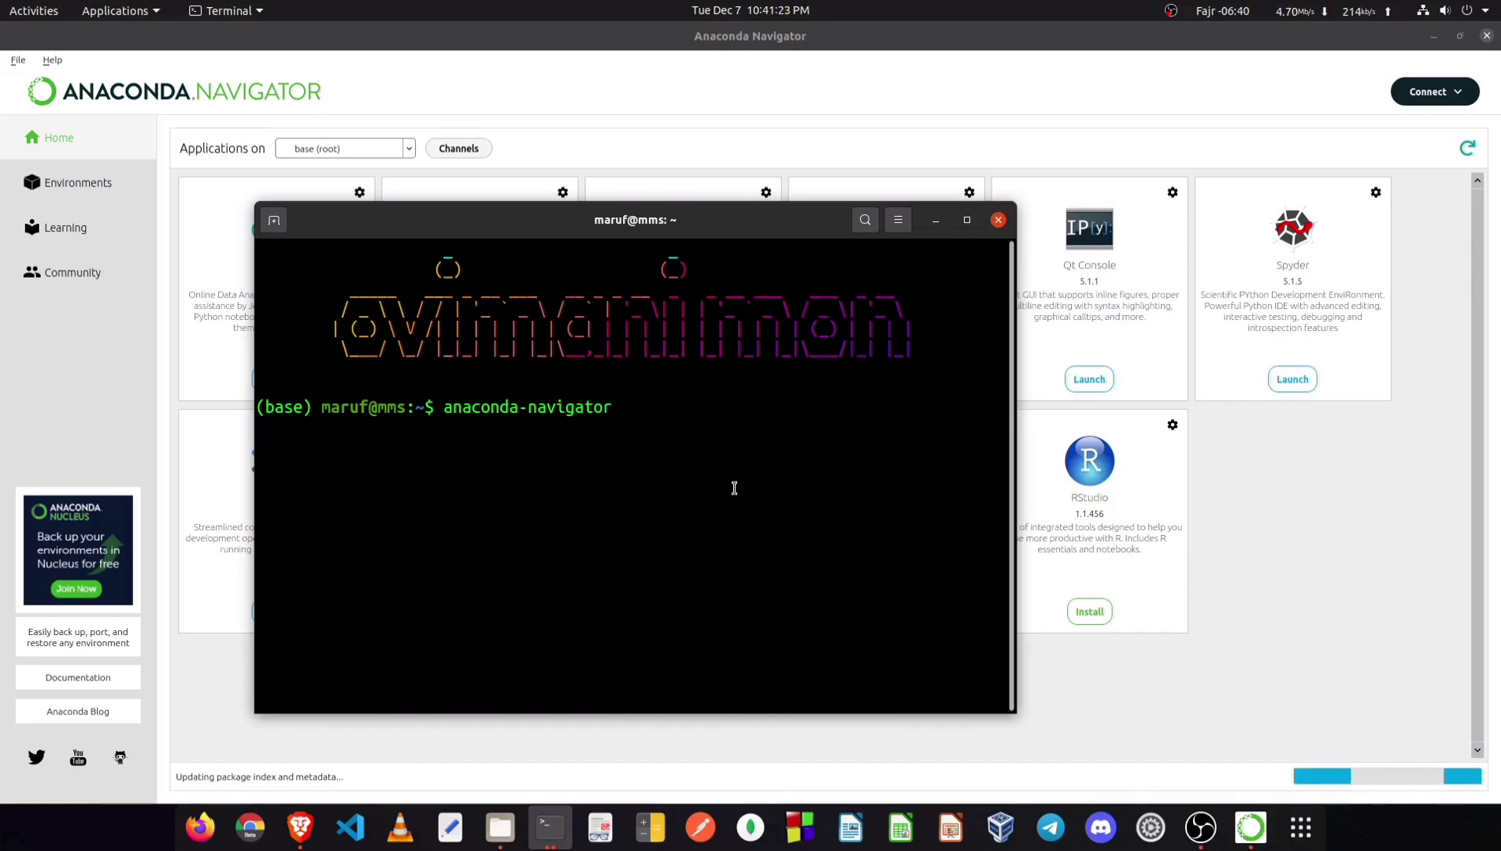
mouse_move(549, 827)
click(405, 662)
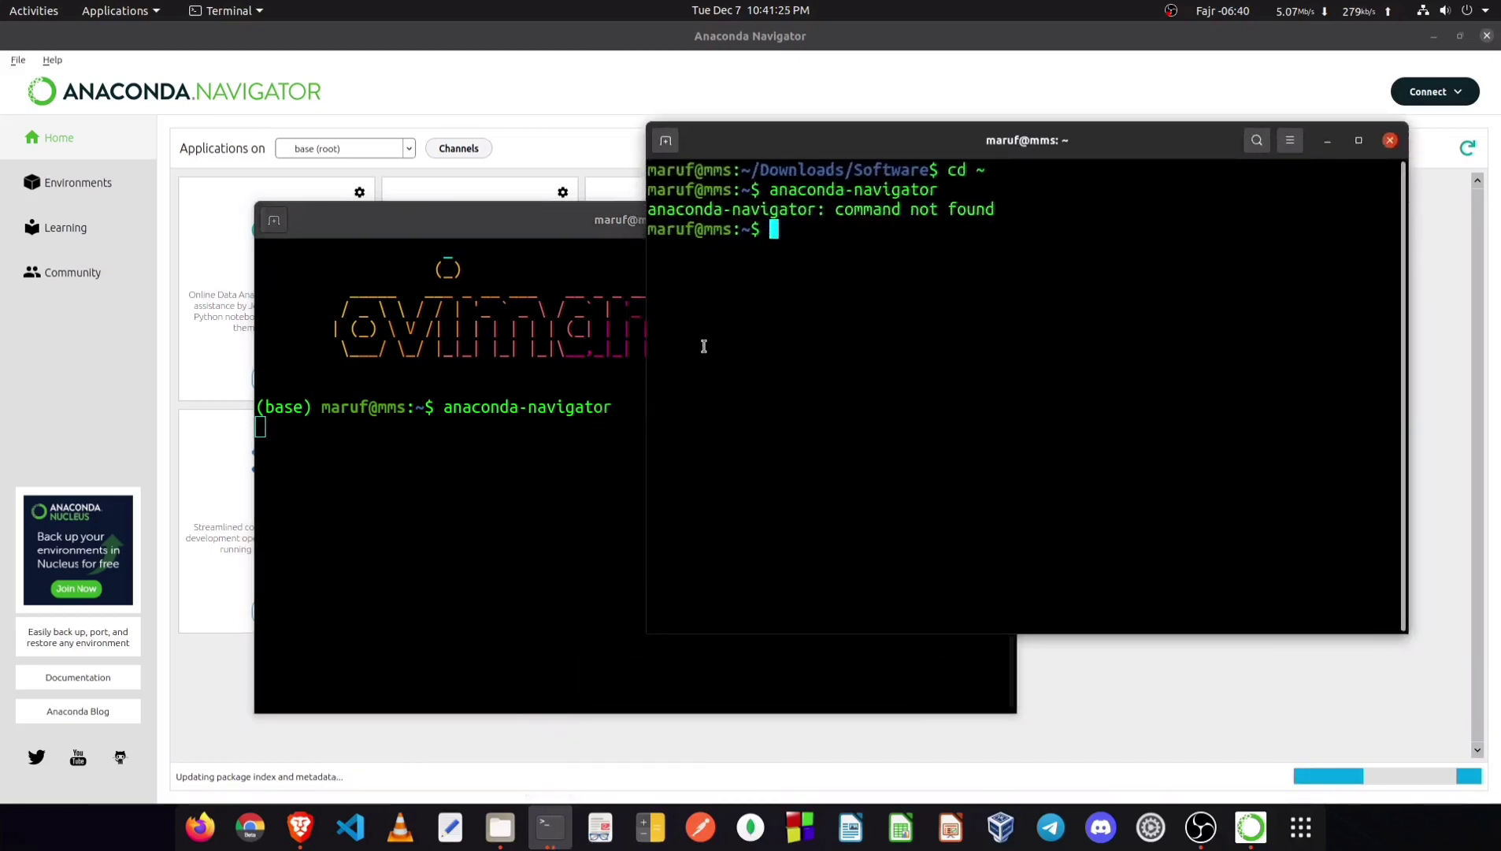
click(1390, 140)
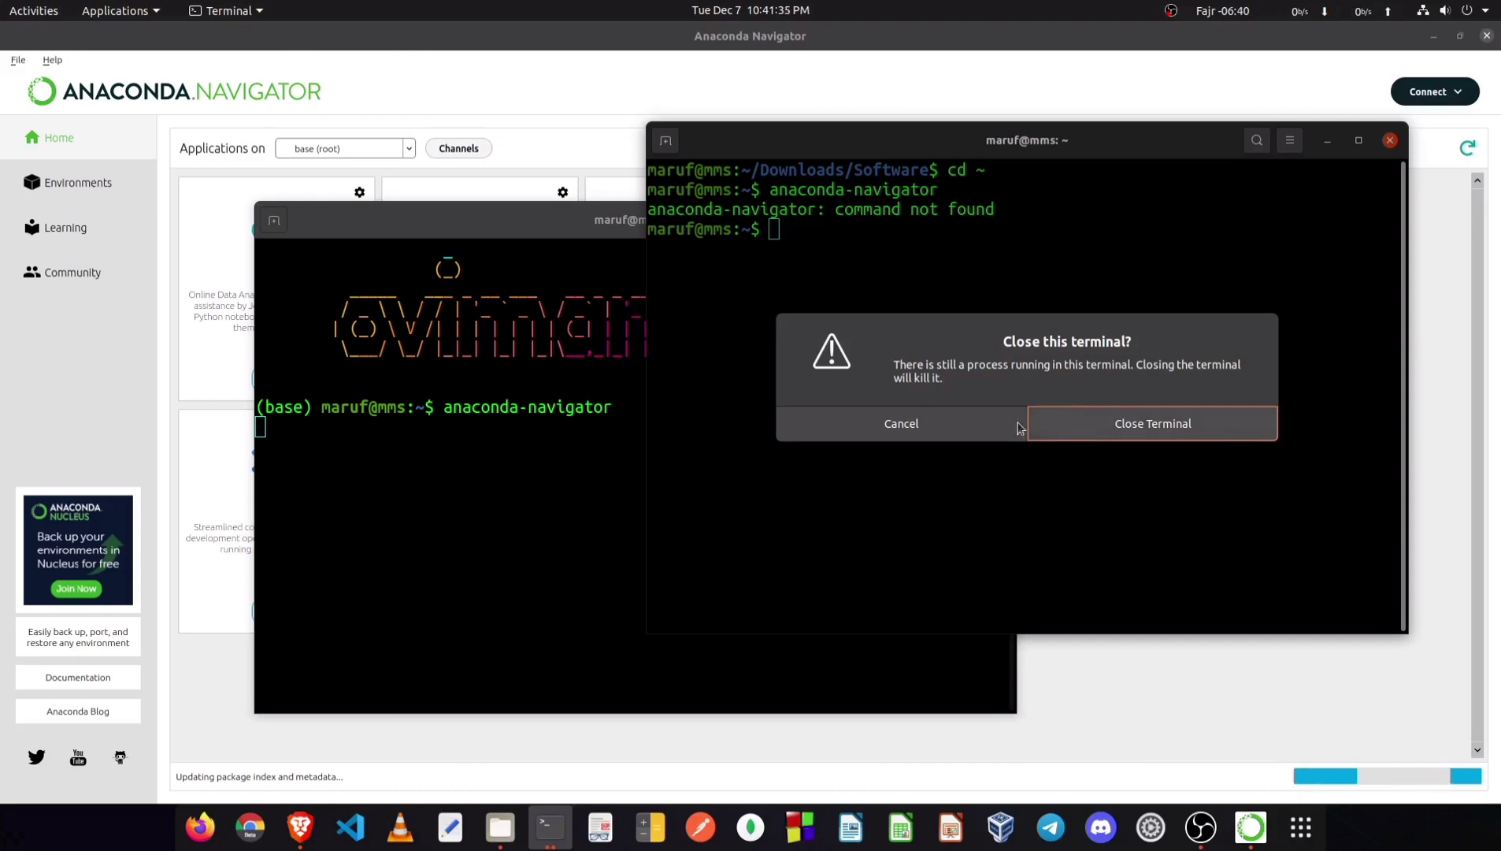
click(965, 423)
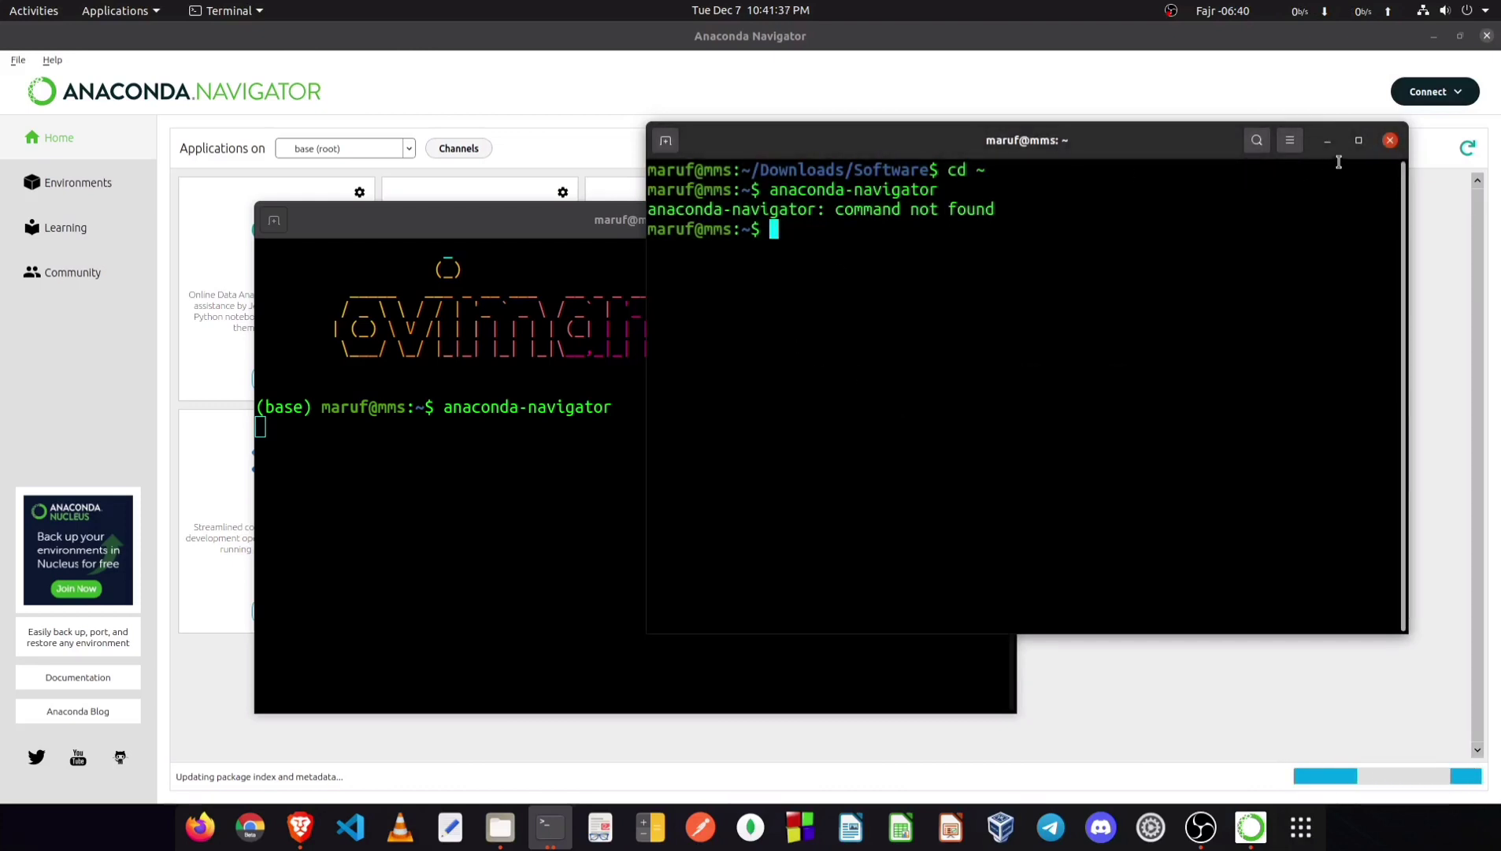
click(1395, 146)
click(1216, 425)
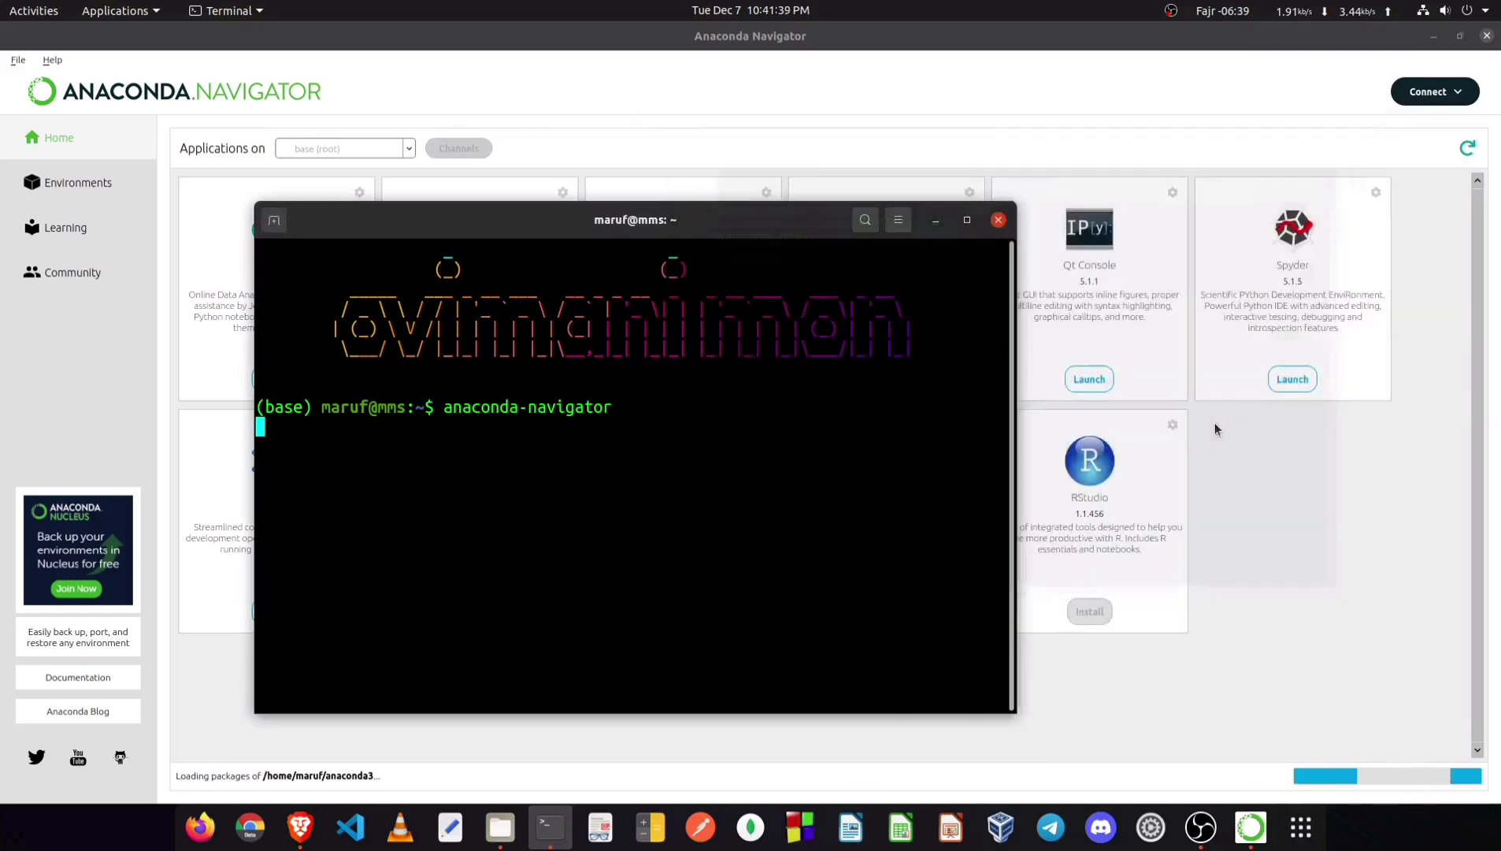
drag(662, 220, 814, 216)
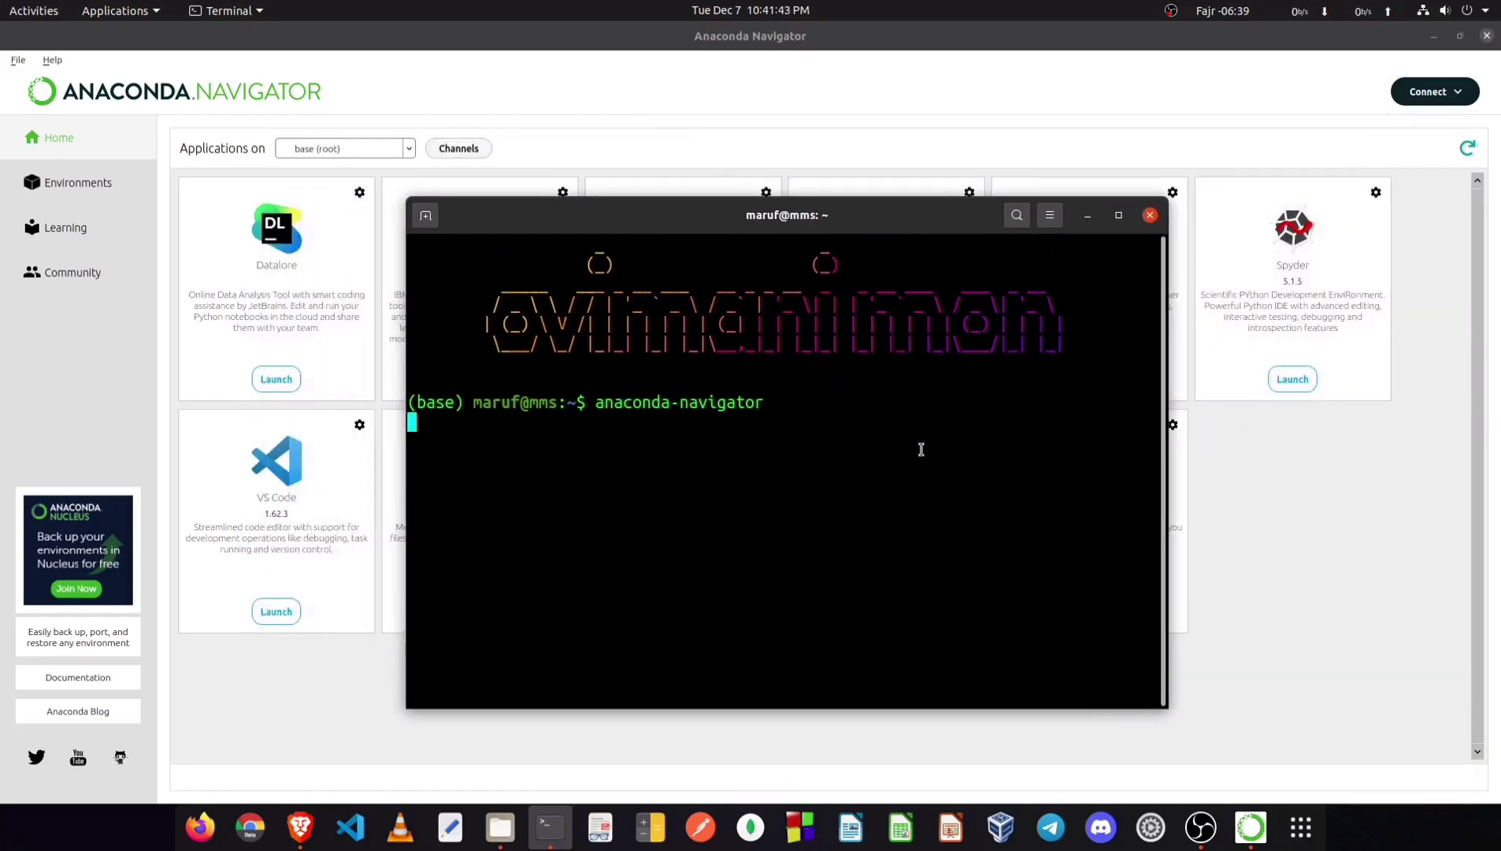
click(1206, 553)
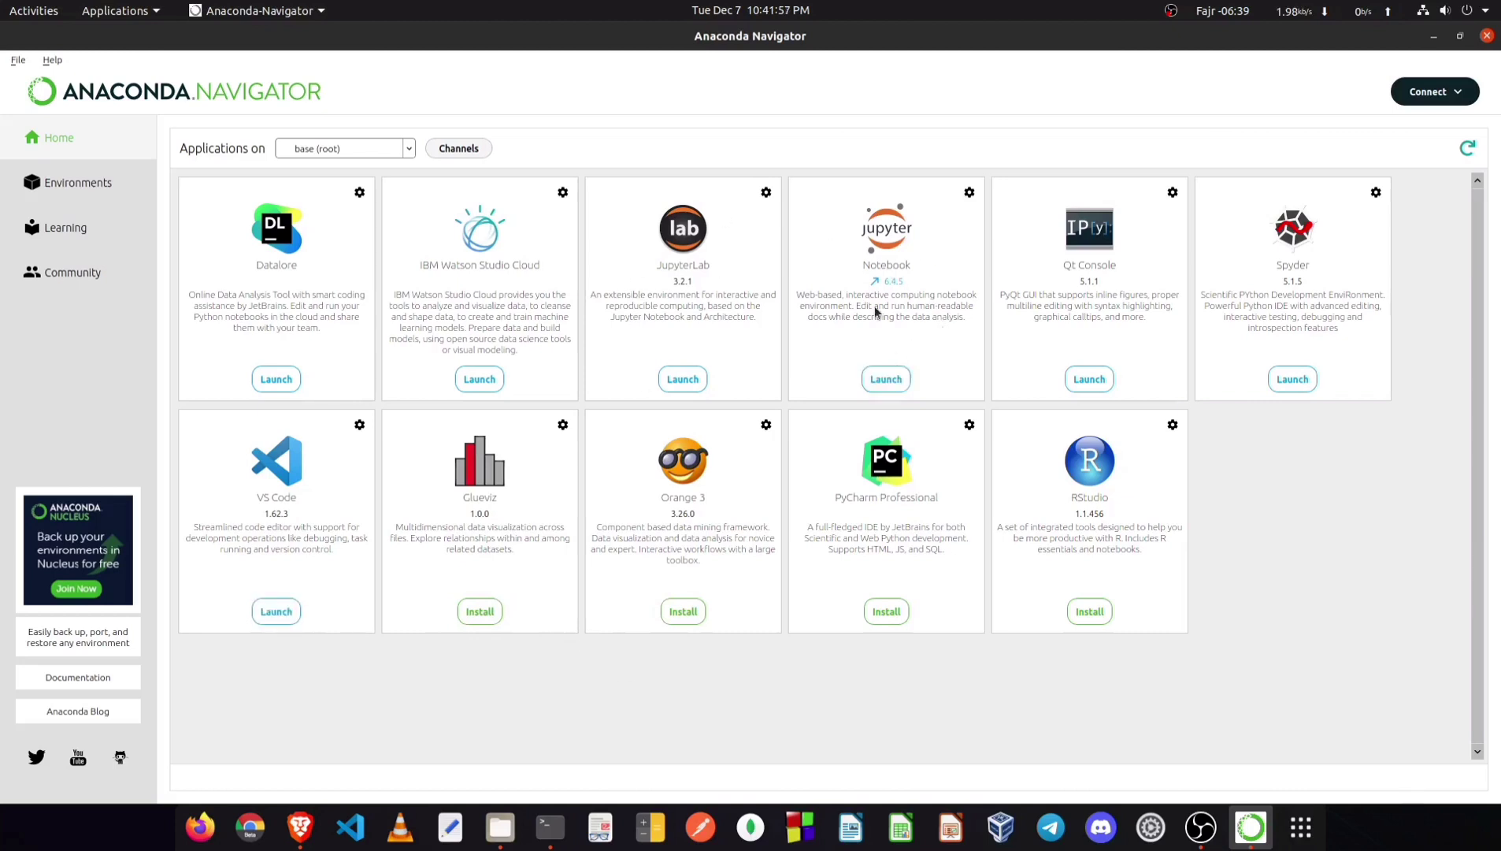
Step: Launch Jupyter Notebook from Anaconda Navigator and minimize the terminal covering its page
click(886, 380)
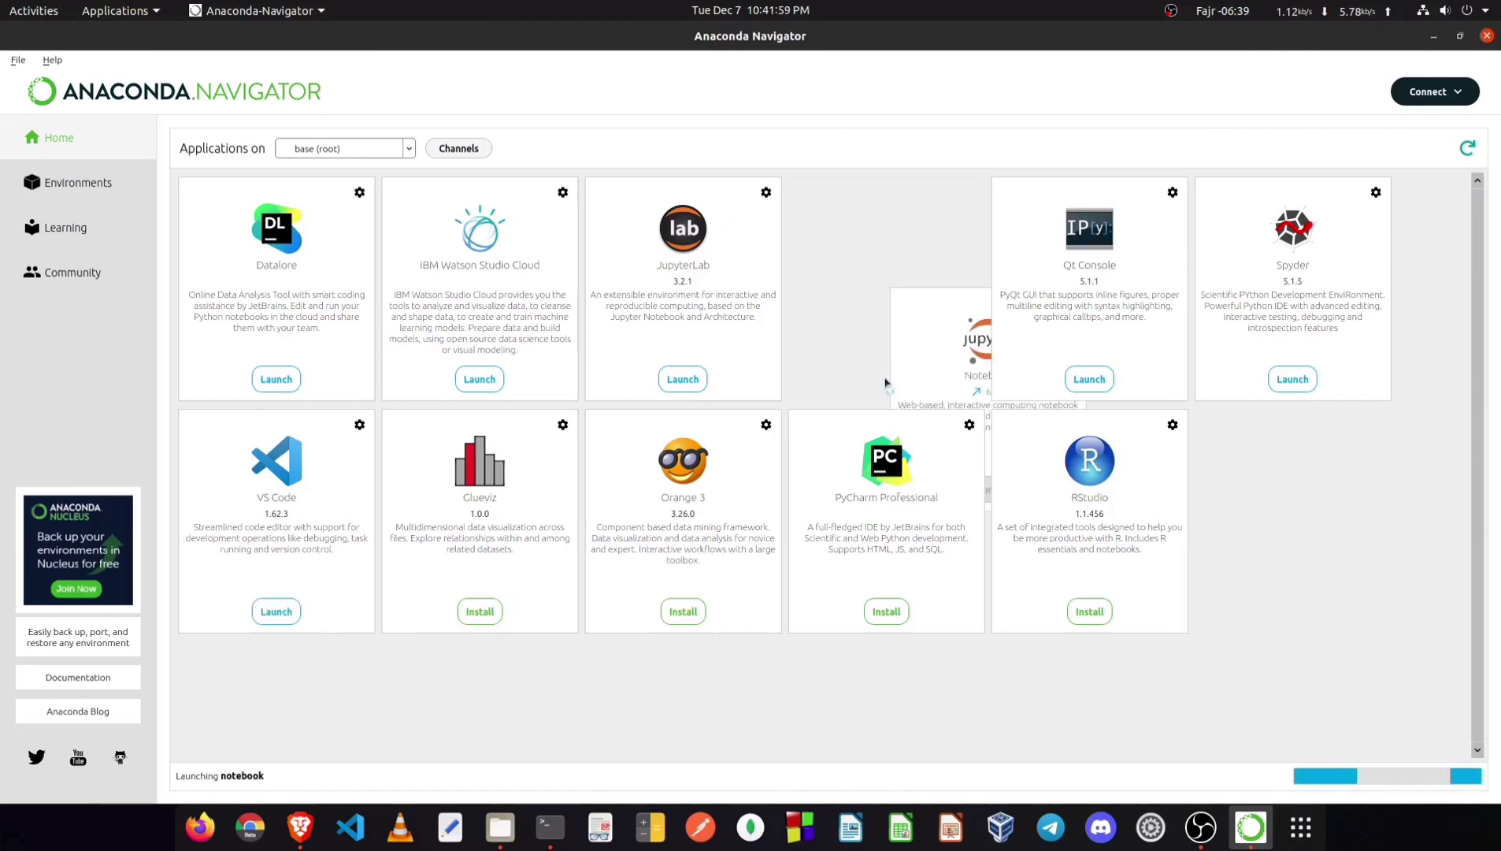
click(549, 827)
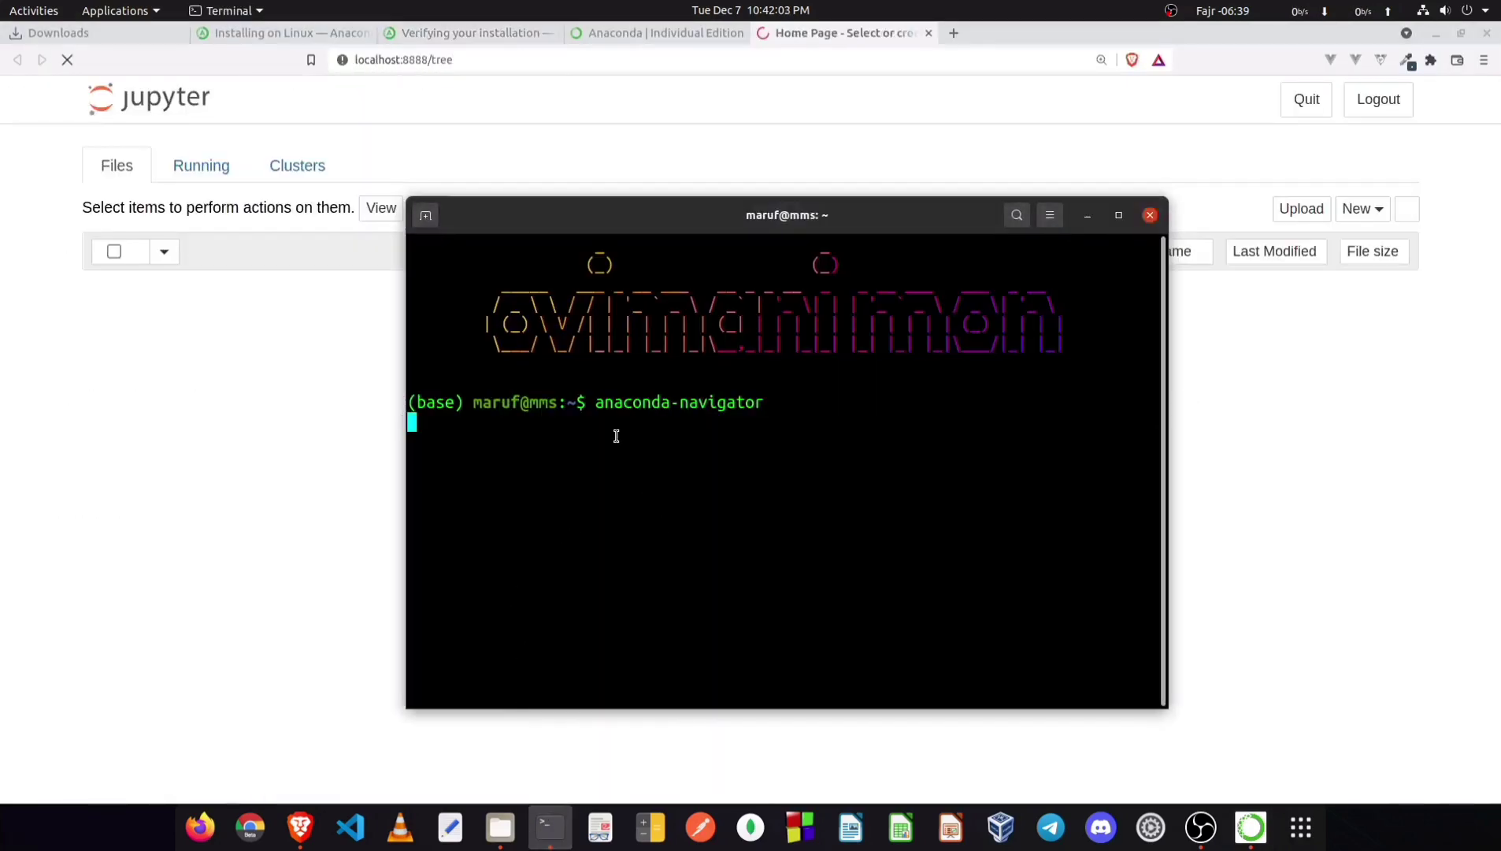
click(1087, 217)
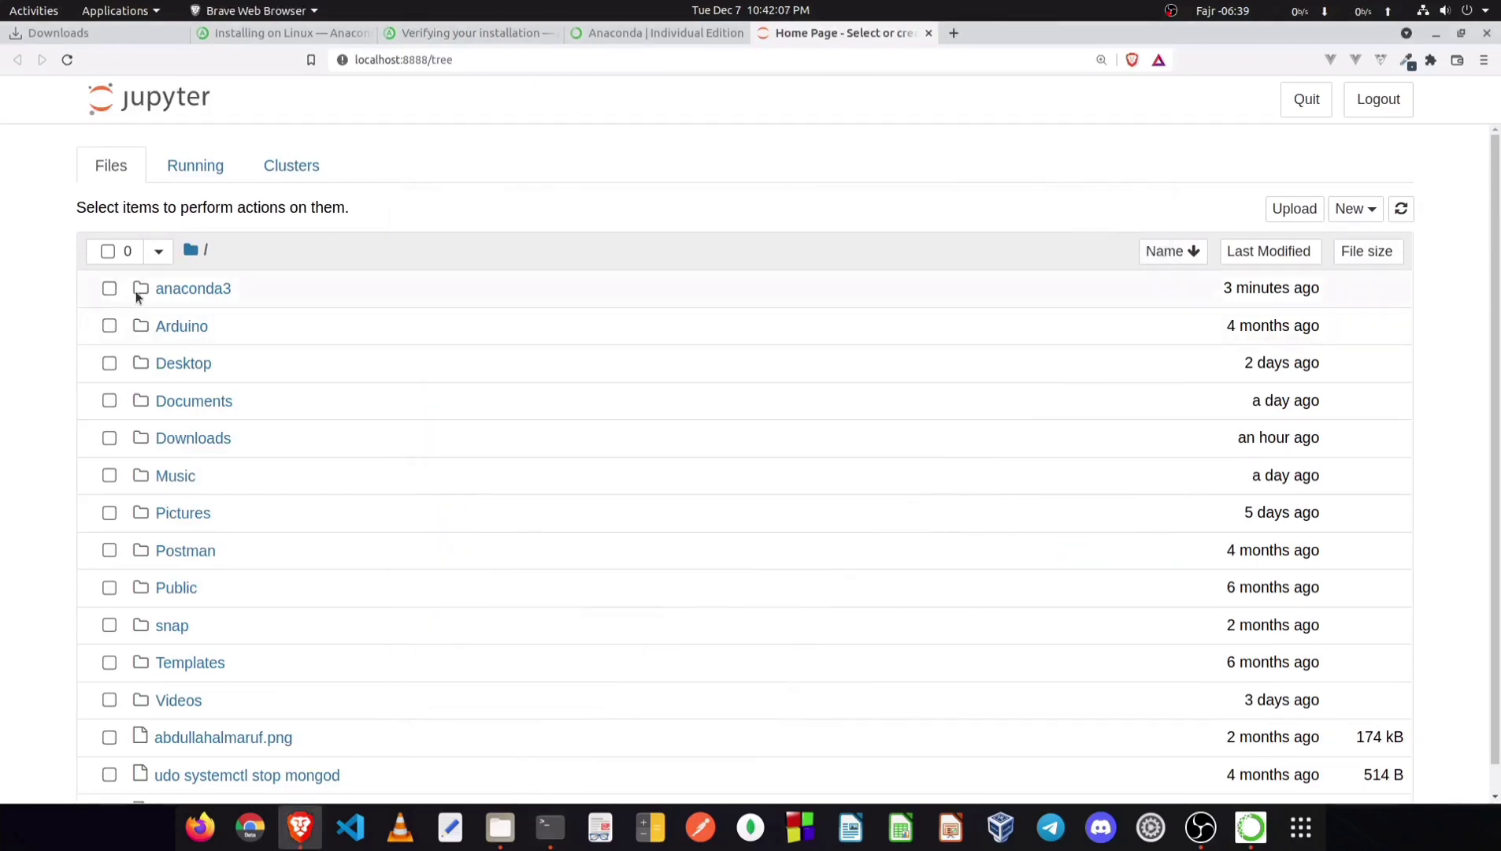
Step: Open the anaconda3 folder from the home directory in the file manager
click(500, 827)
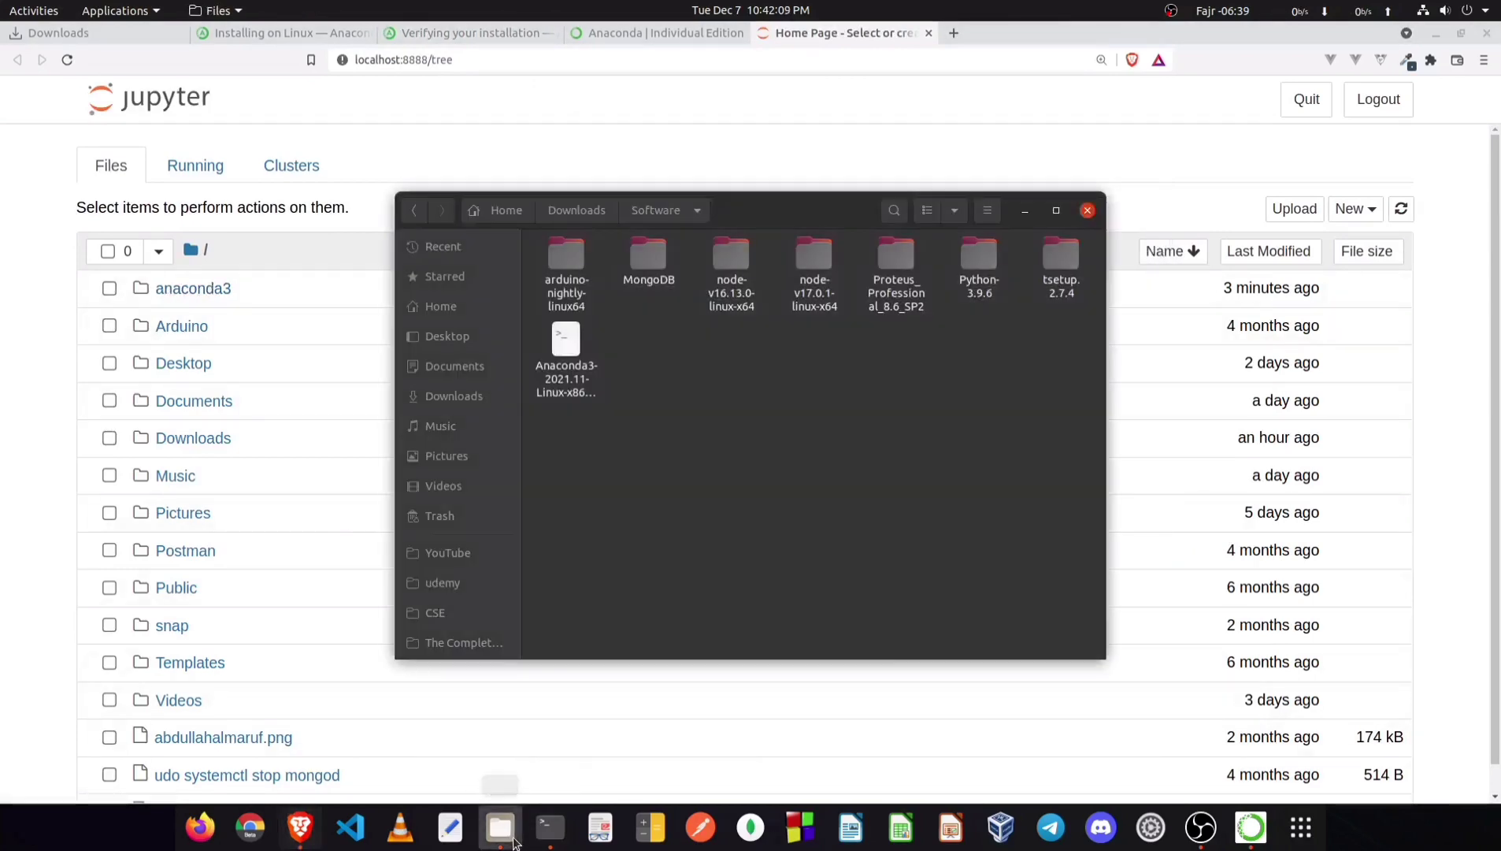
click(445, 309)
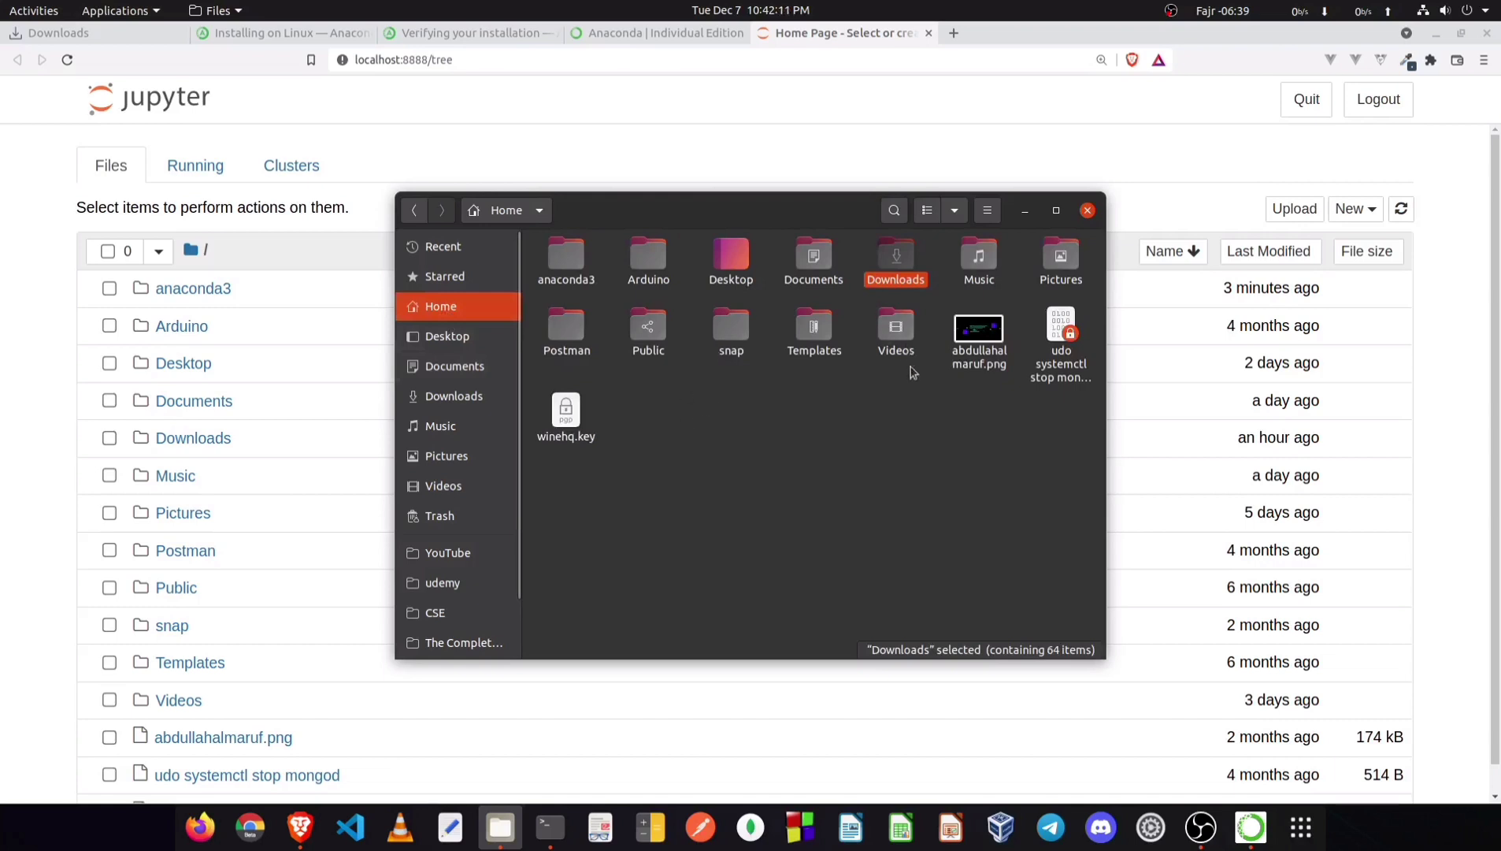
click(579, 288)
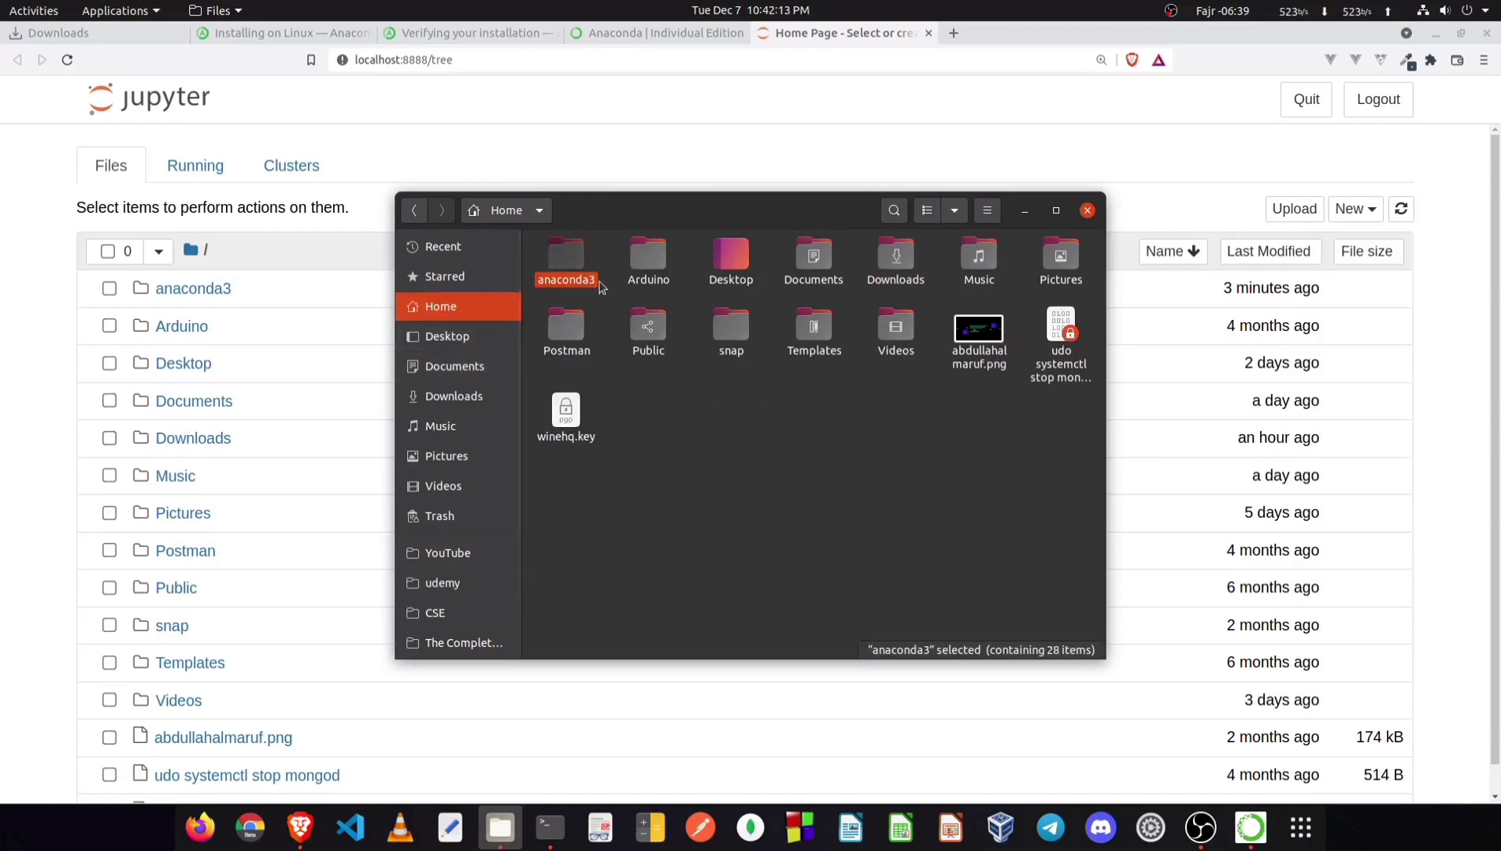
double_click(567, 260)
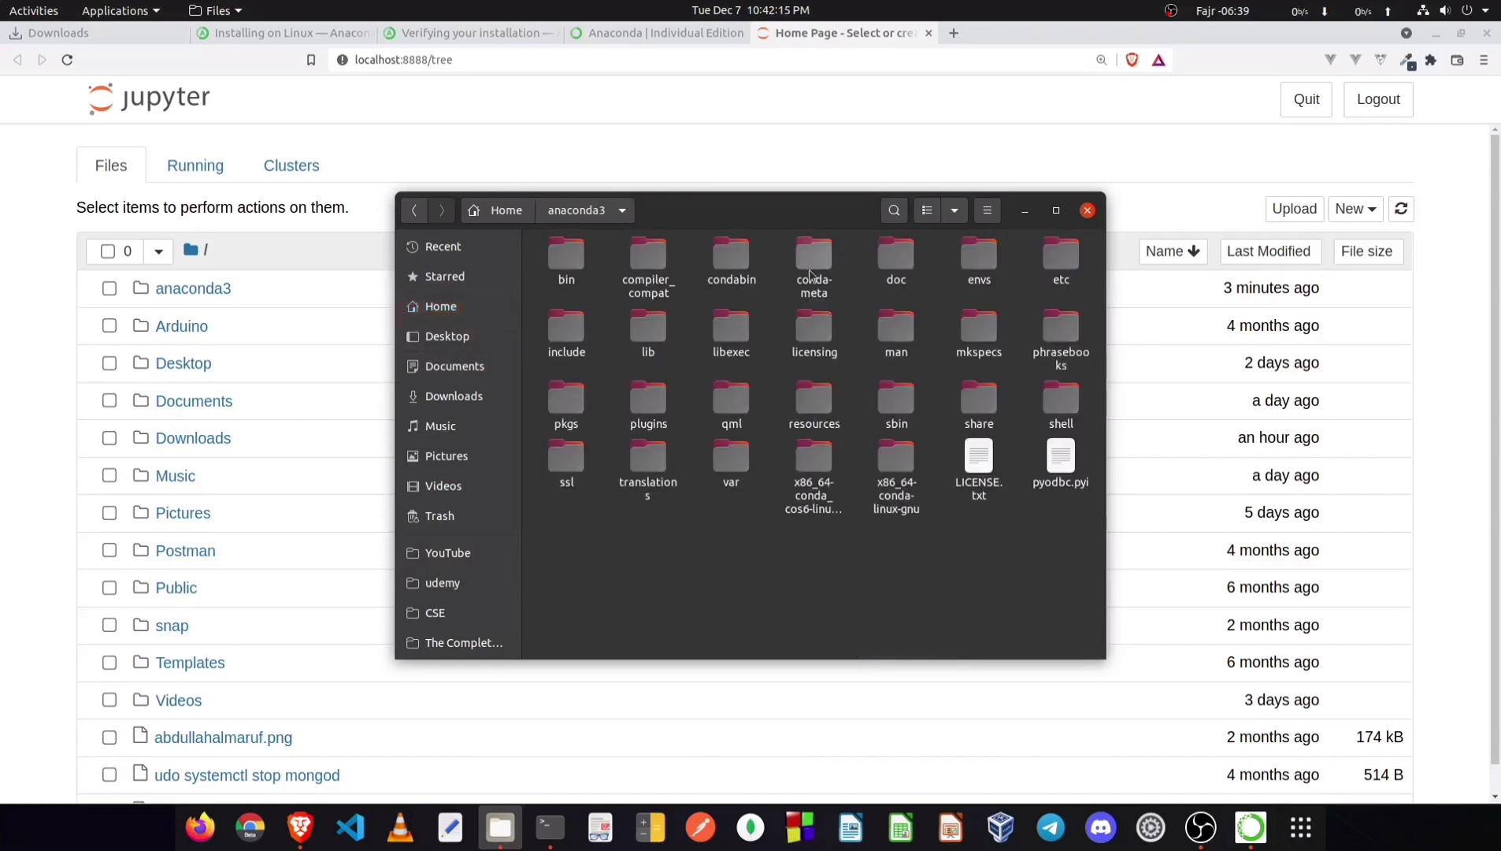
Step: Examine the subfolders of anaconda3, including the contents of pkgs, and return to the anaconda3 folder
click(647, 262)
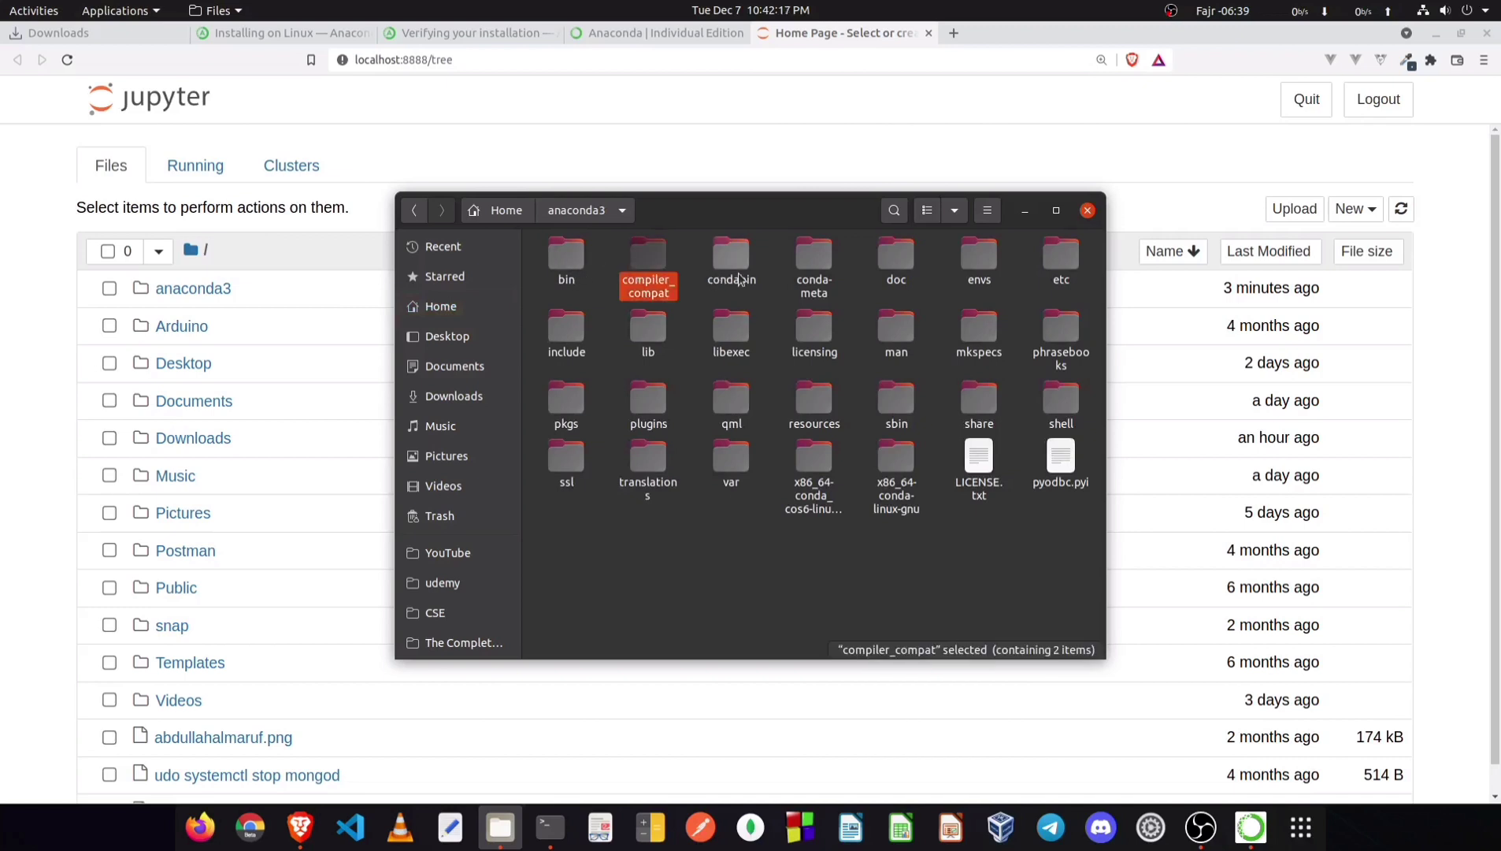
click(731, 262)
click(813, 261)
click(976, 282)
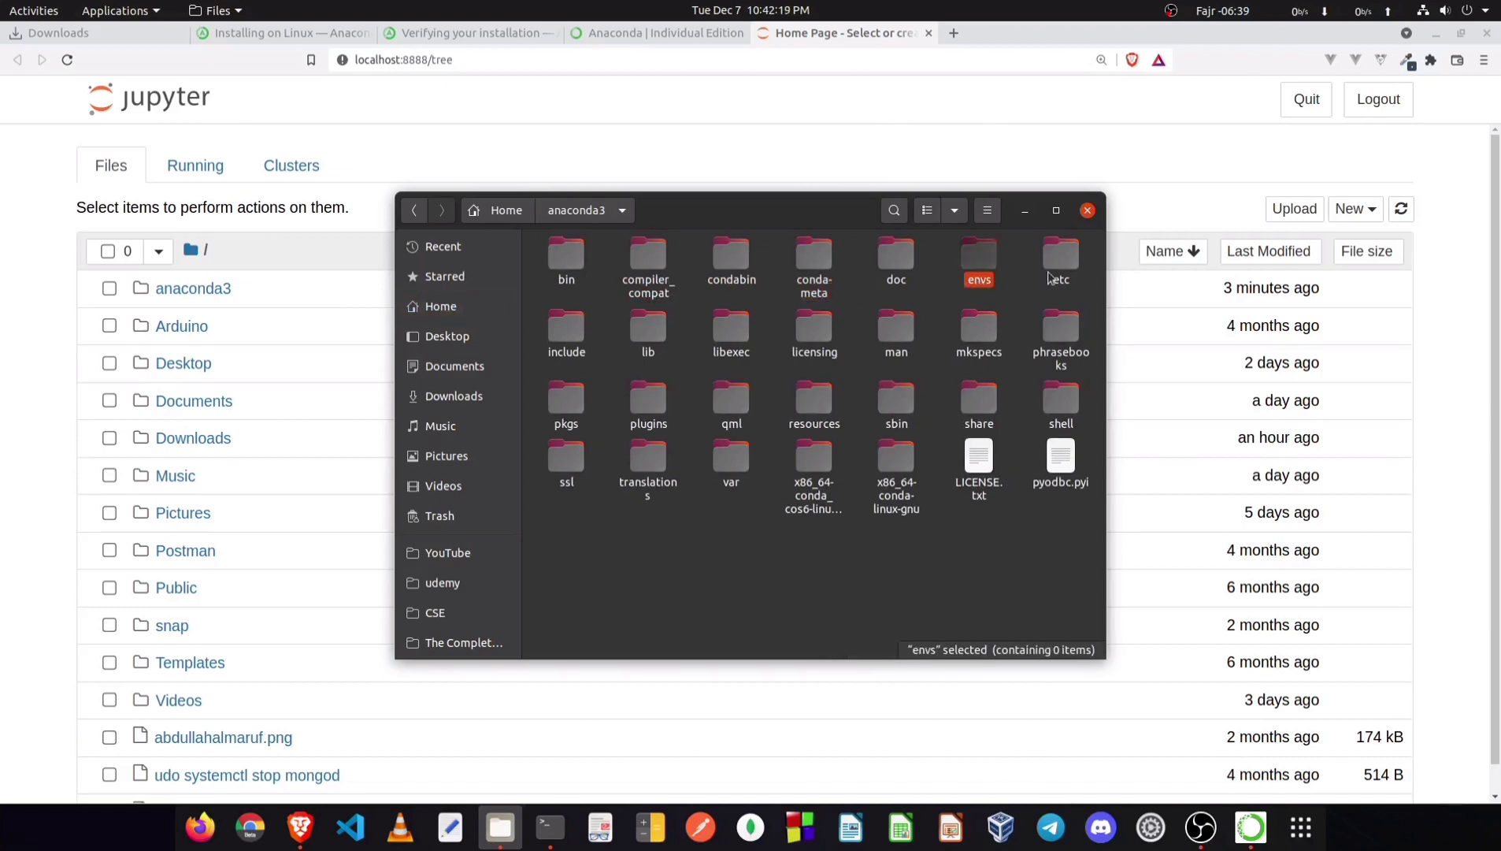
click(1061, 254)
click(1057, 415)
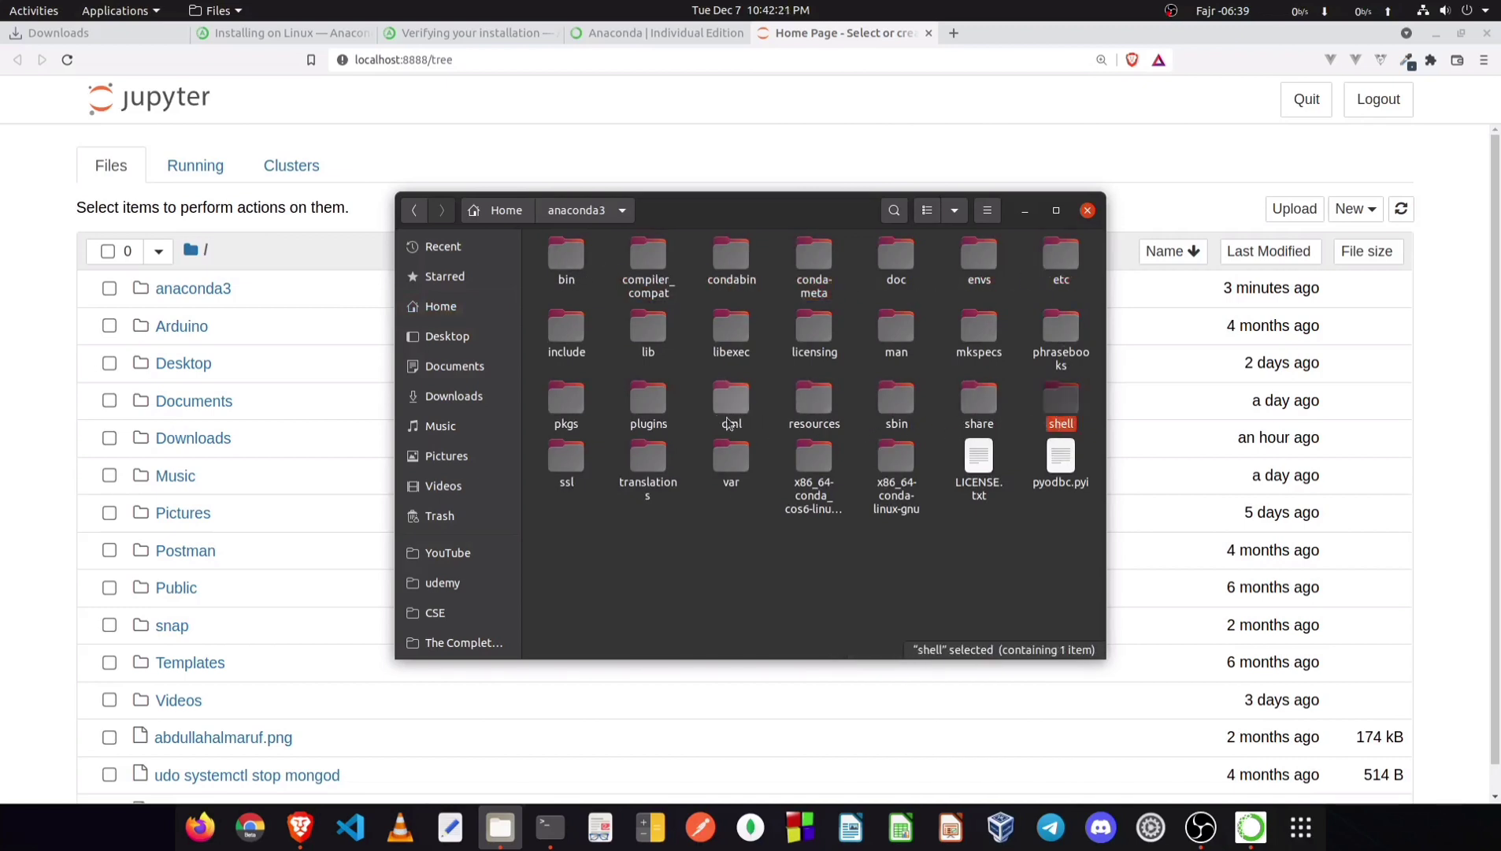
click(650, 405)
click(585, 510)
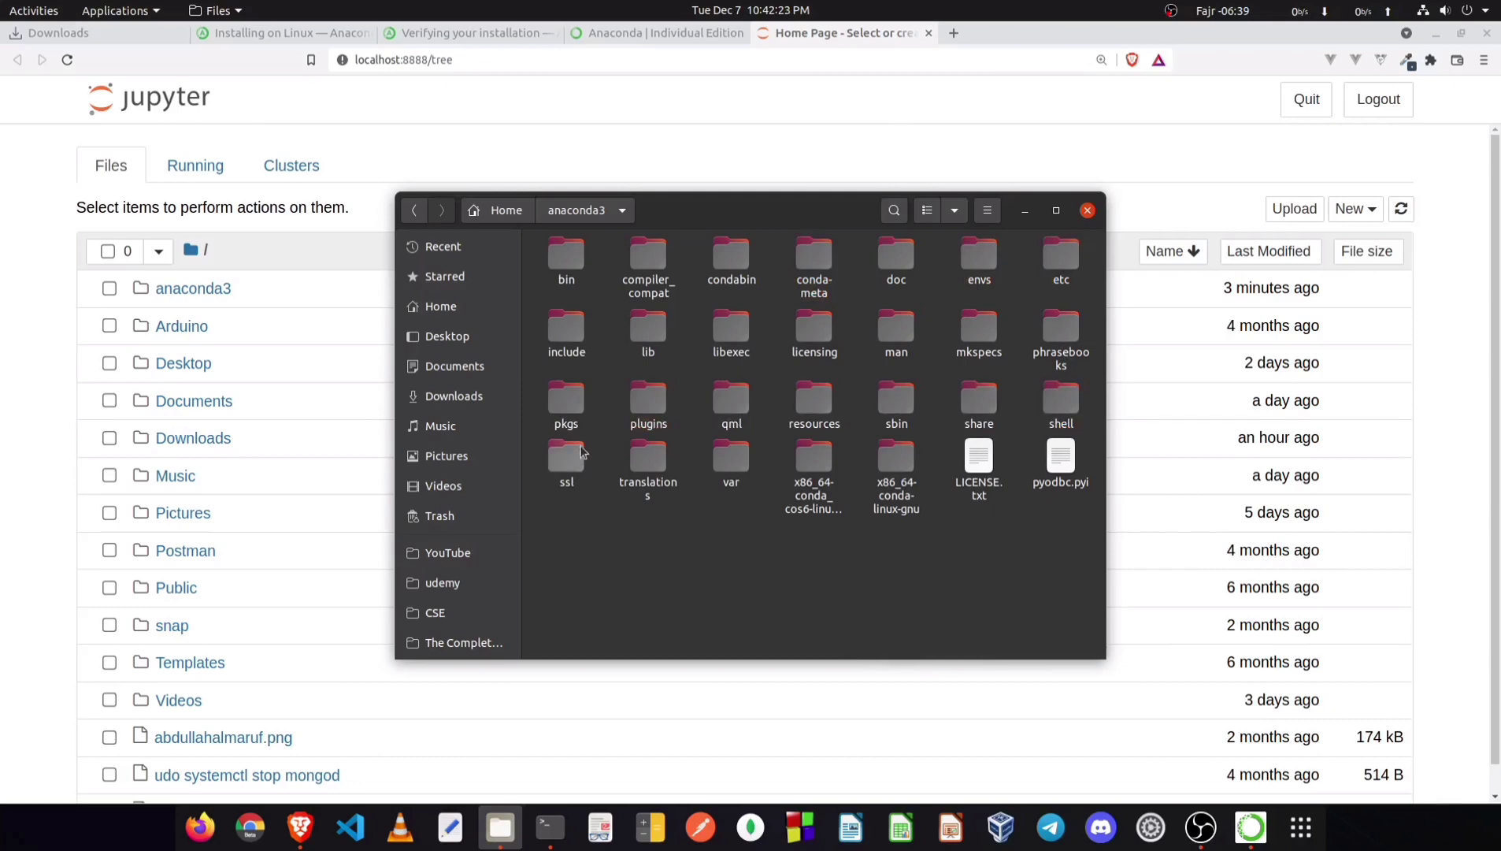
double_click(565, 408)
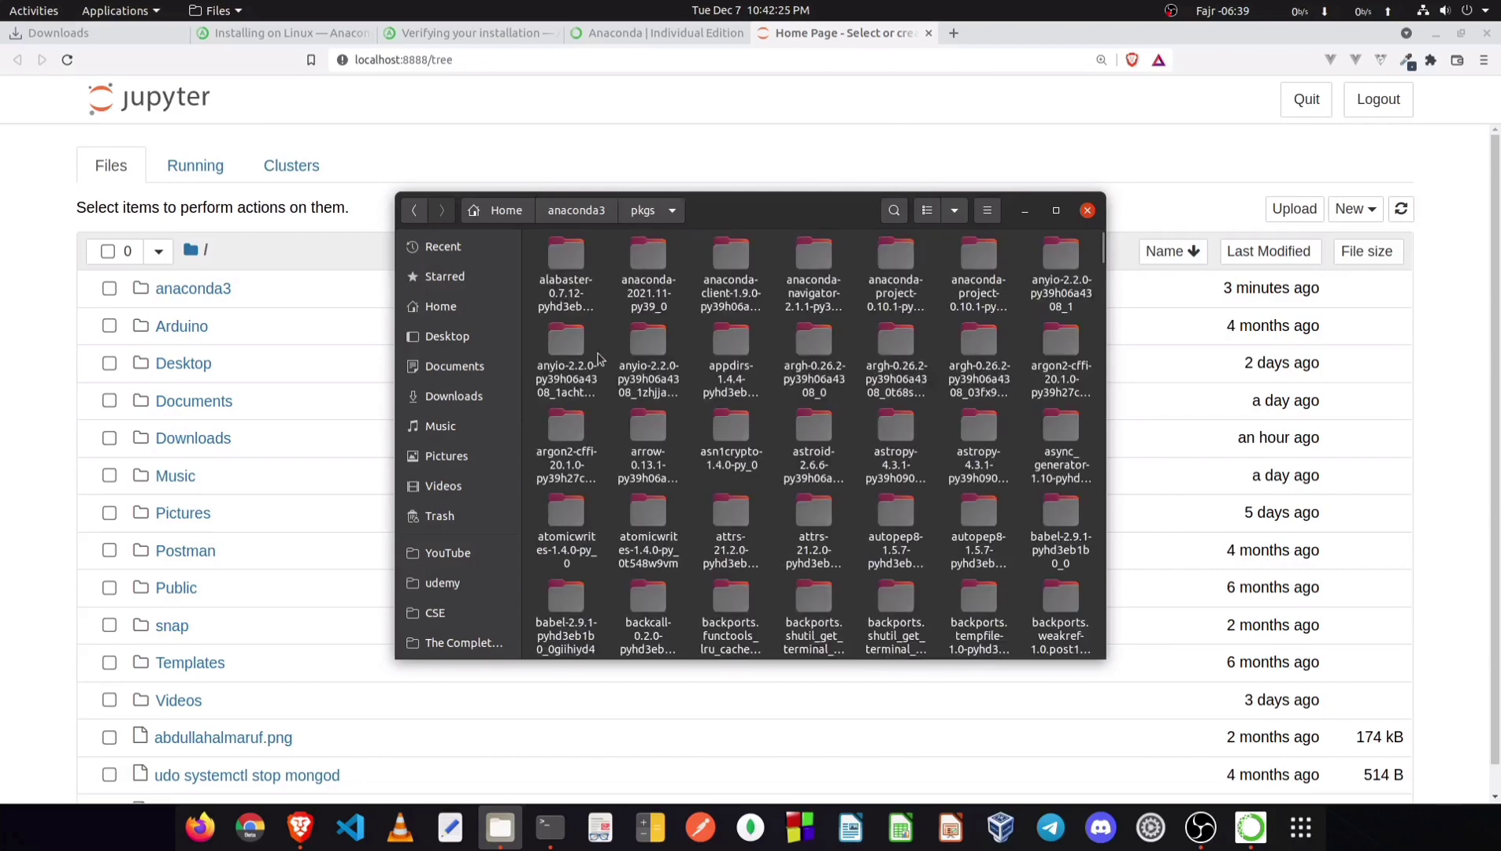
scroll(630, 339, down, 10)
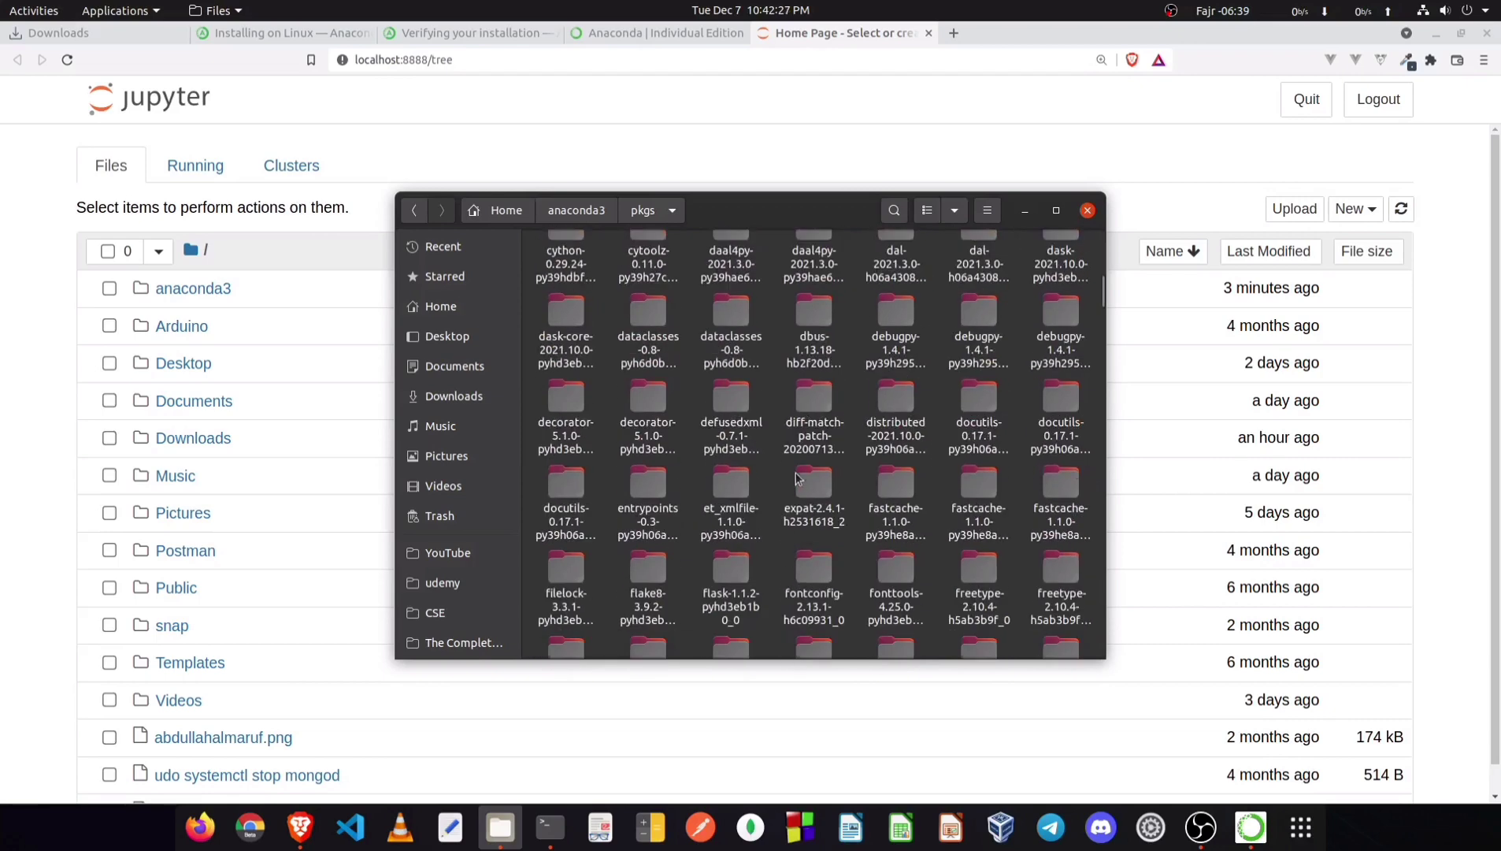
click(582, 211)
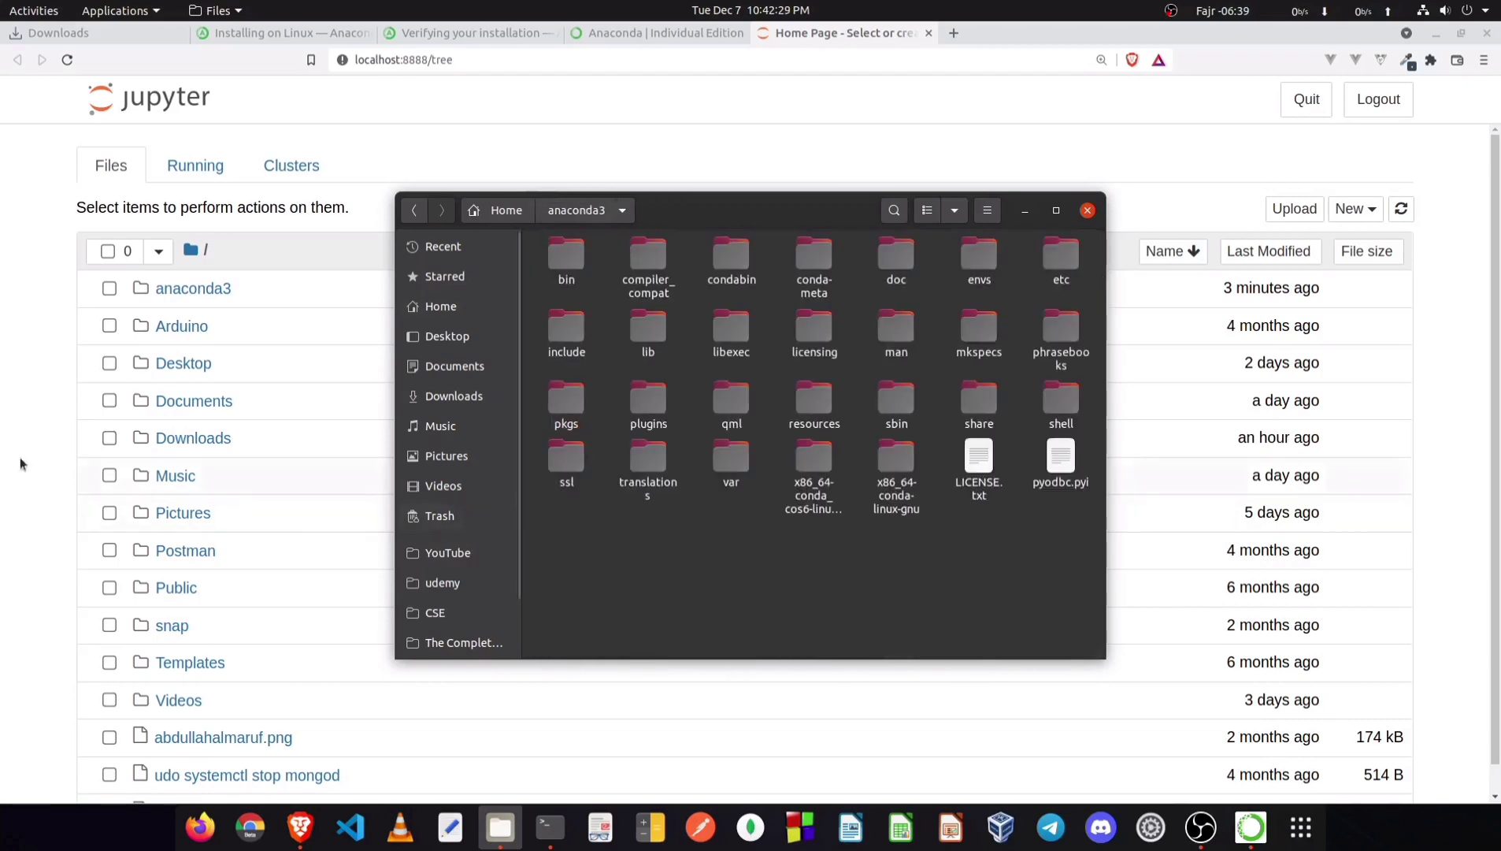
Step: Switch back to Jupyter in the browser and create a Python 3 (ipykernel) notebook in the Desktop folder
key(alt+Tab)
scroll(540, 367, down, 1)
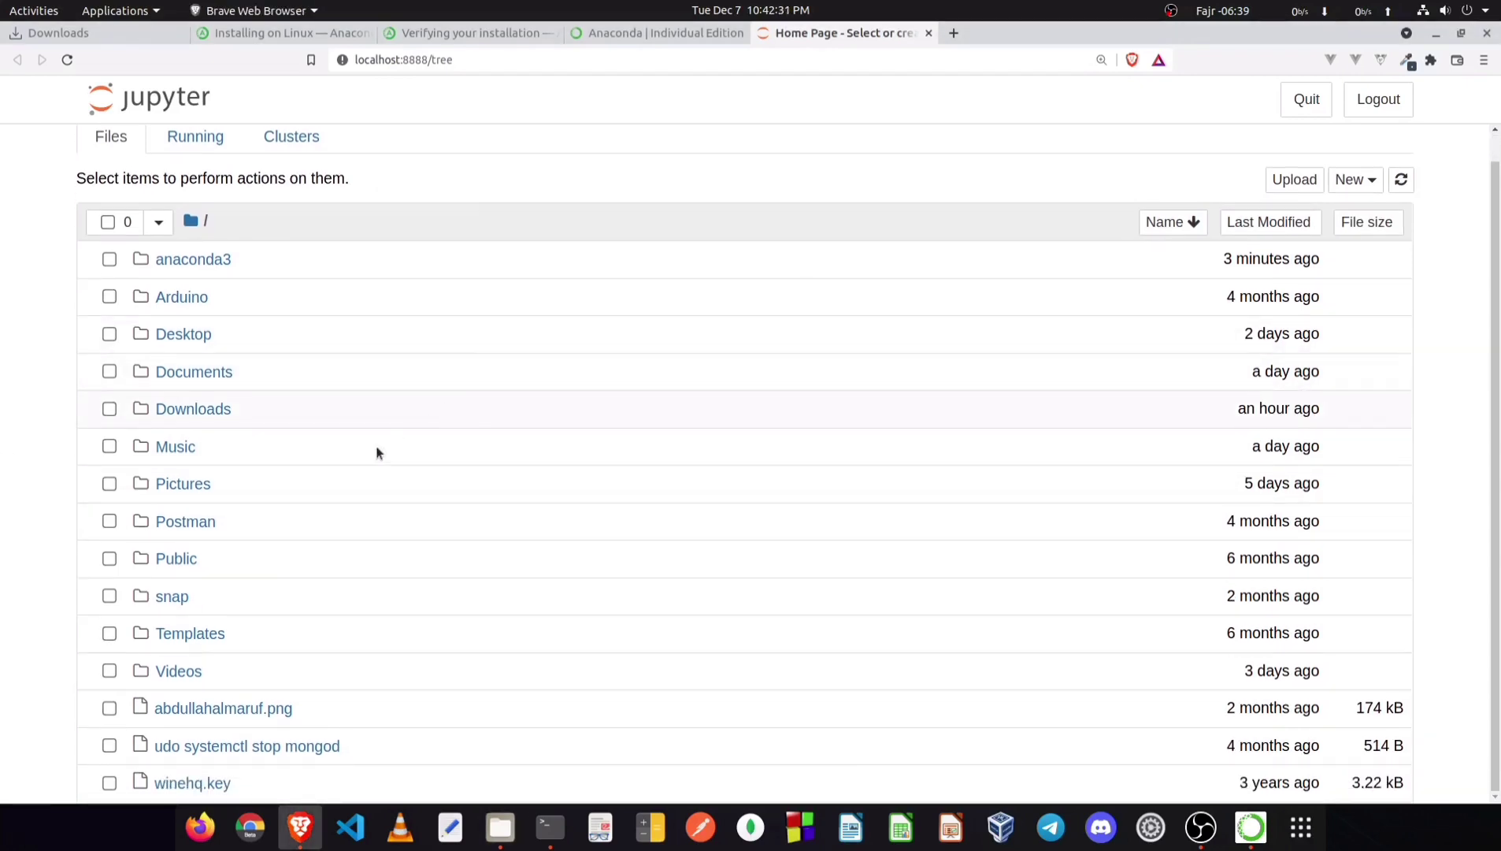
click(183, 333)
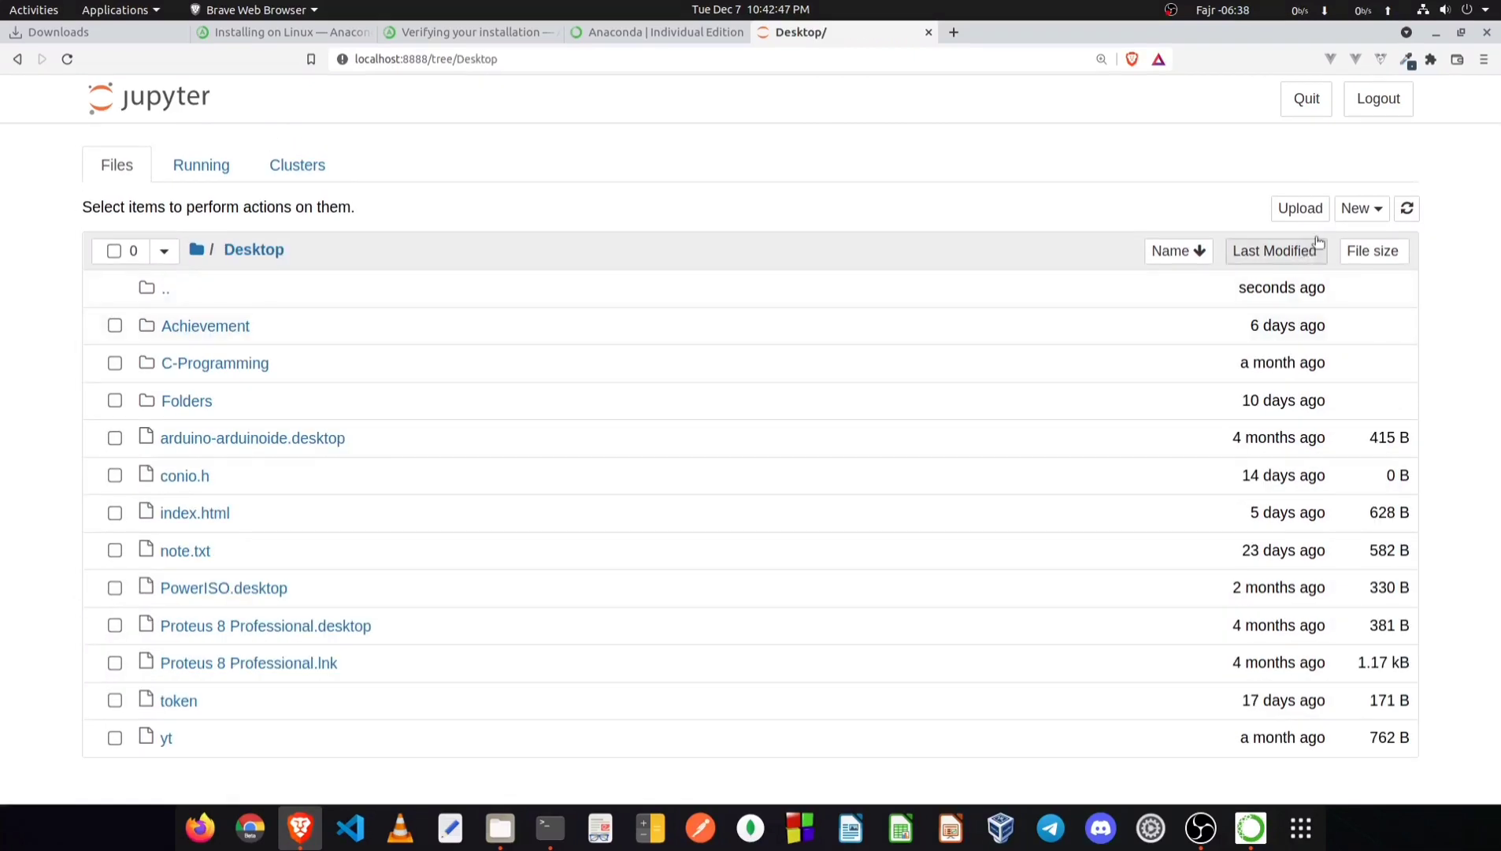
click(1360, 208)
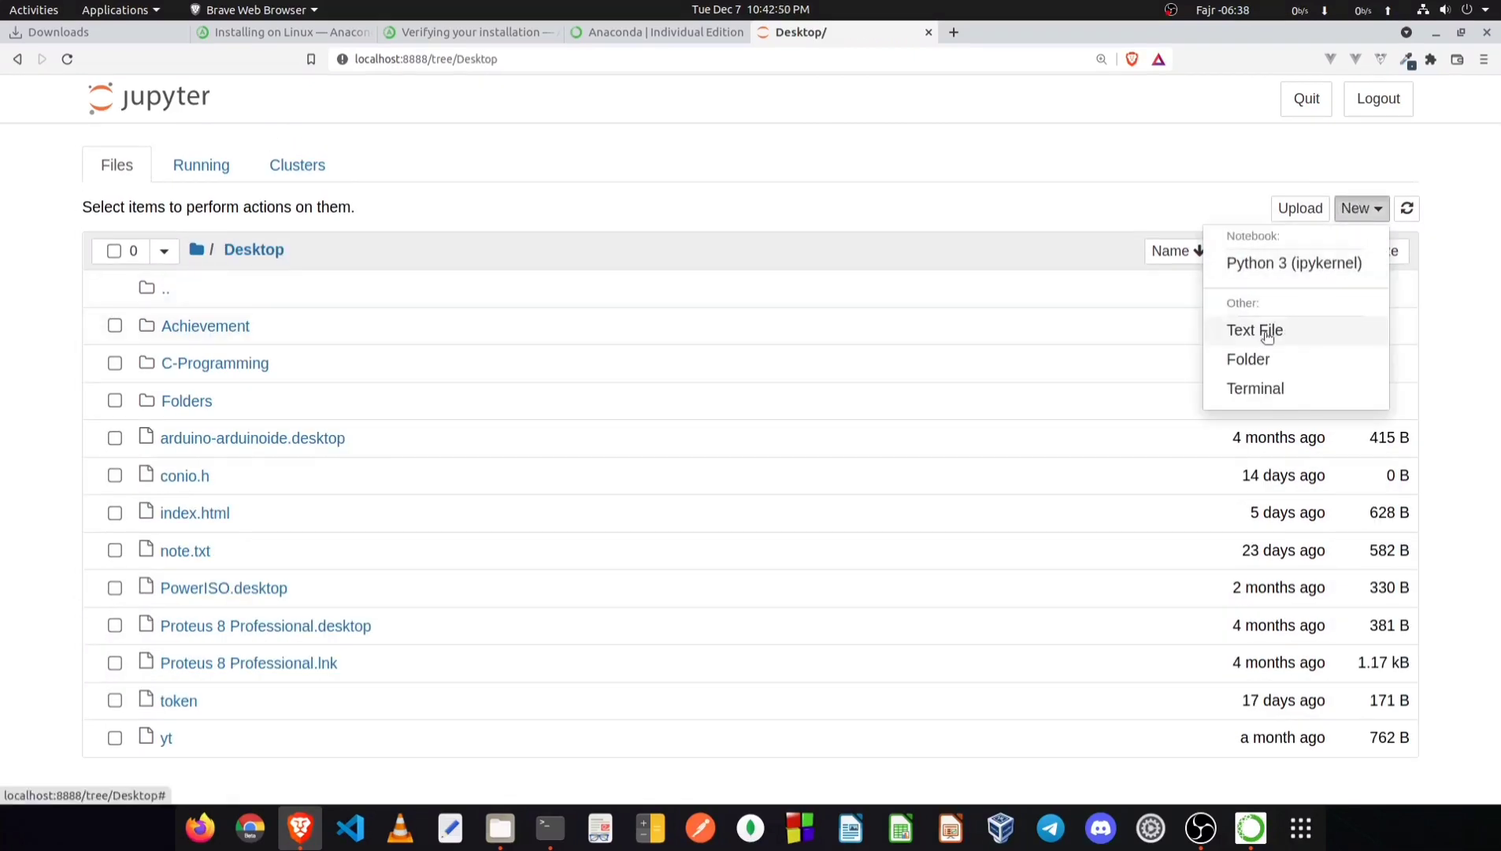
click(1282, 264)
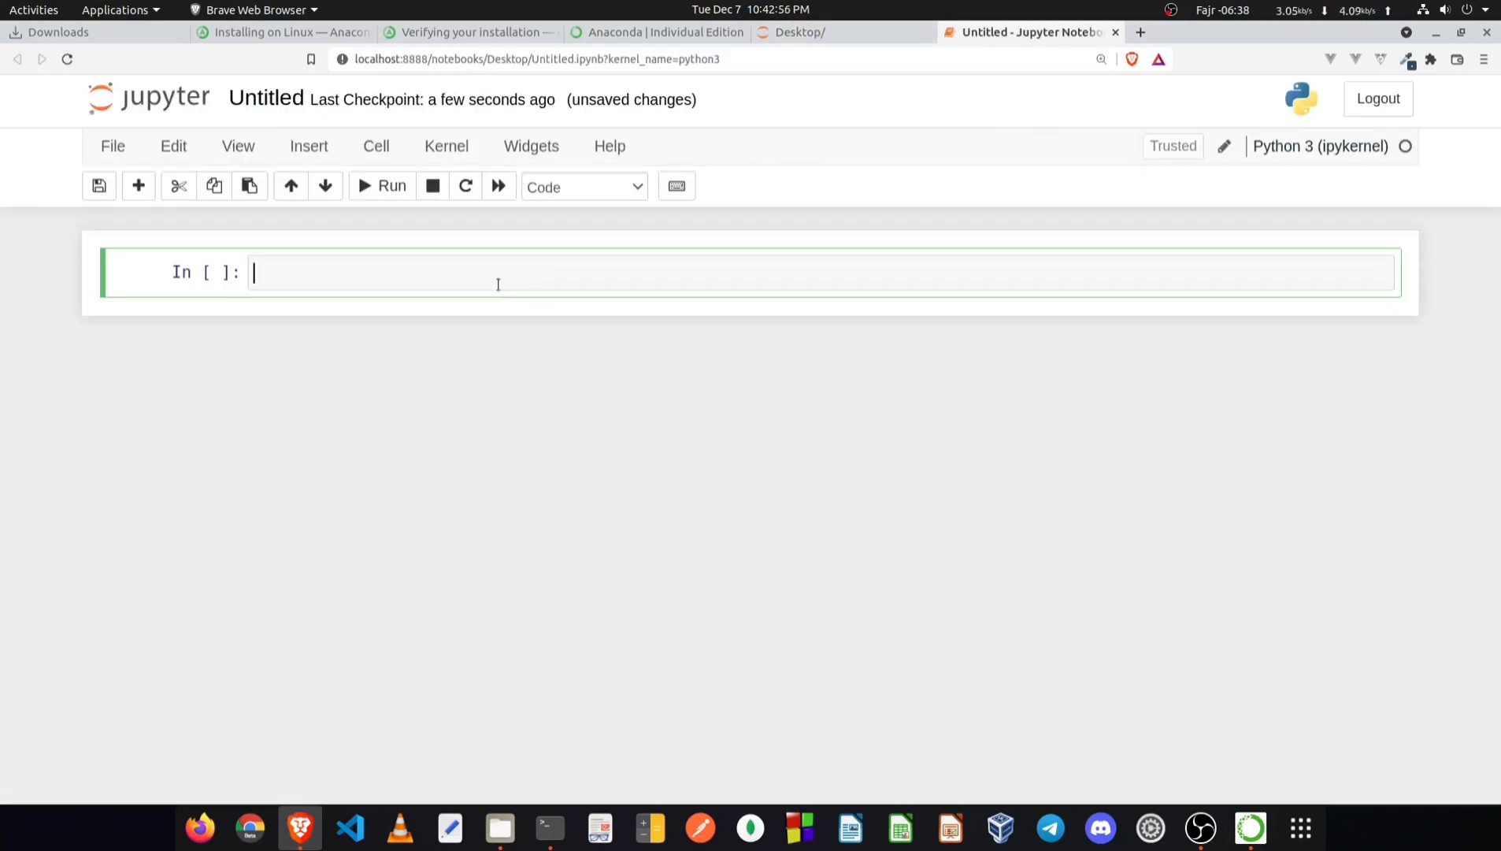
Step: Enter print("Hello, World!") in the notebook's first cell and run it
text(print)
text(("Hello,)
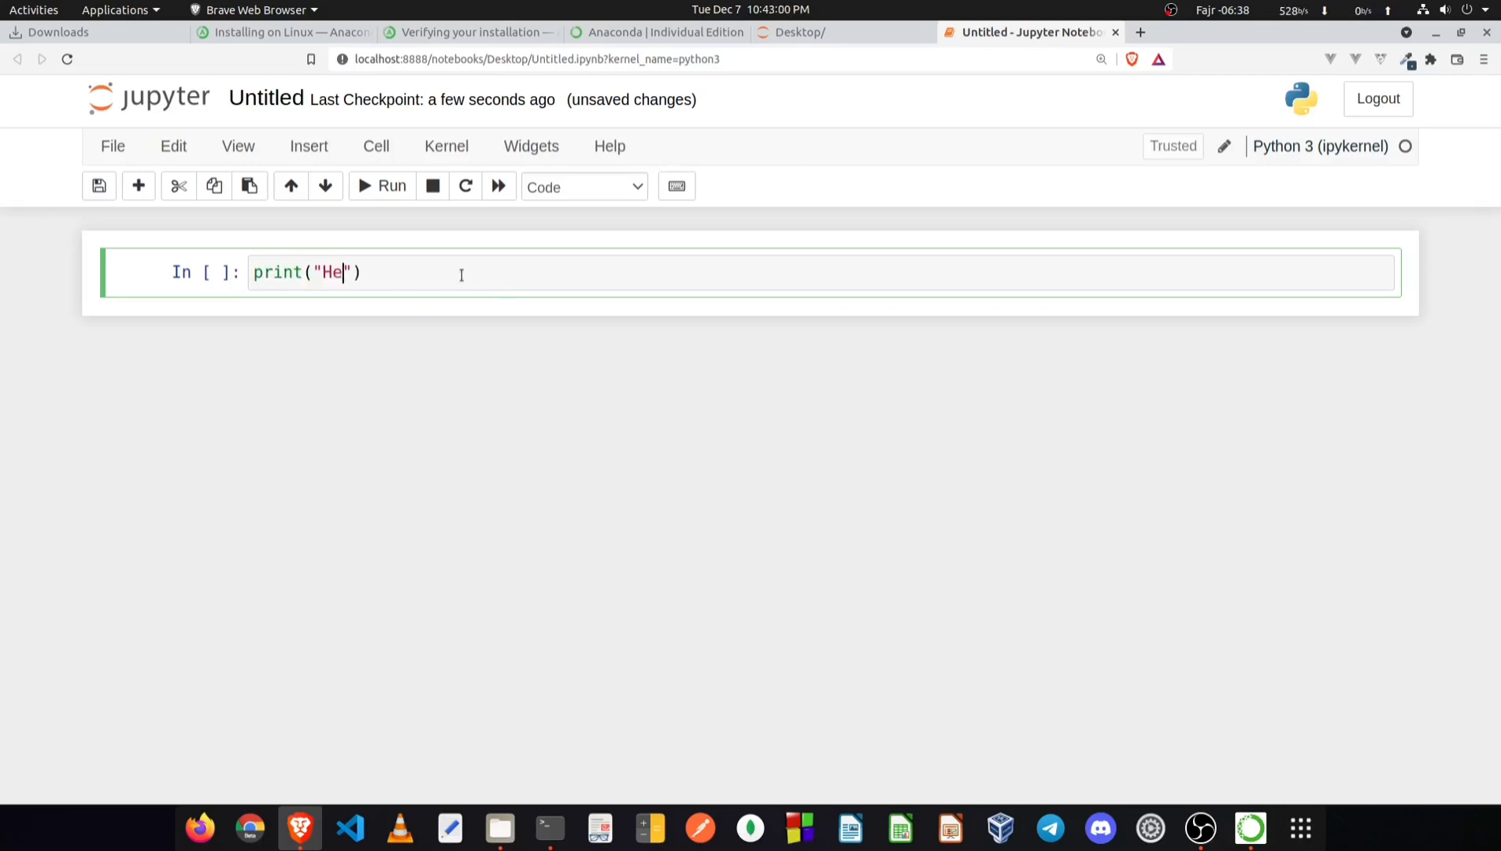
text( World!)
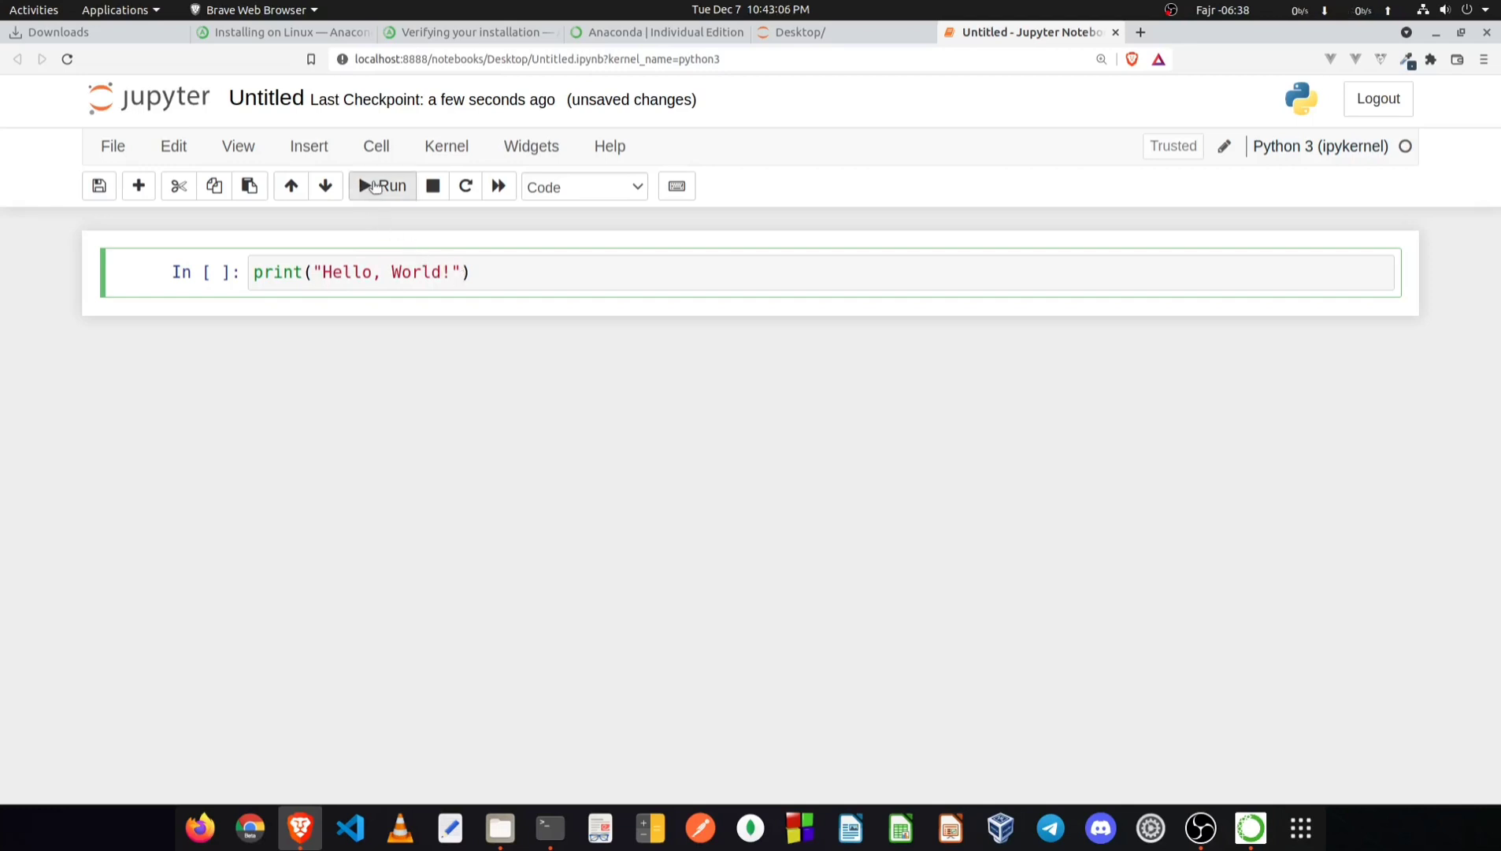
click(375, 186)
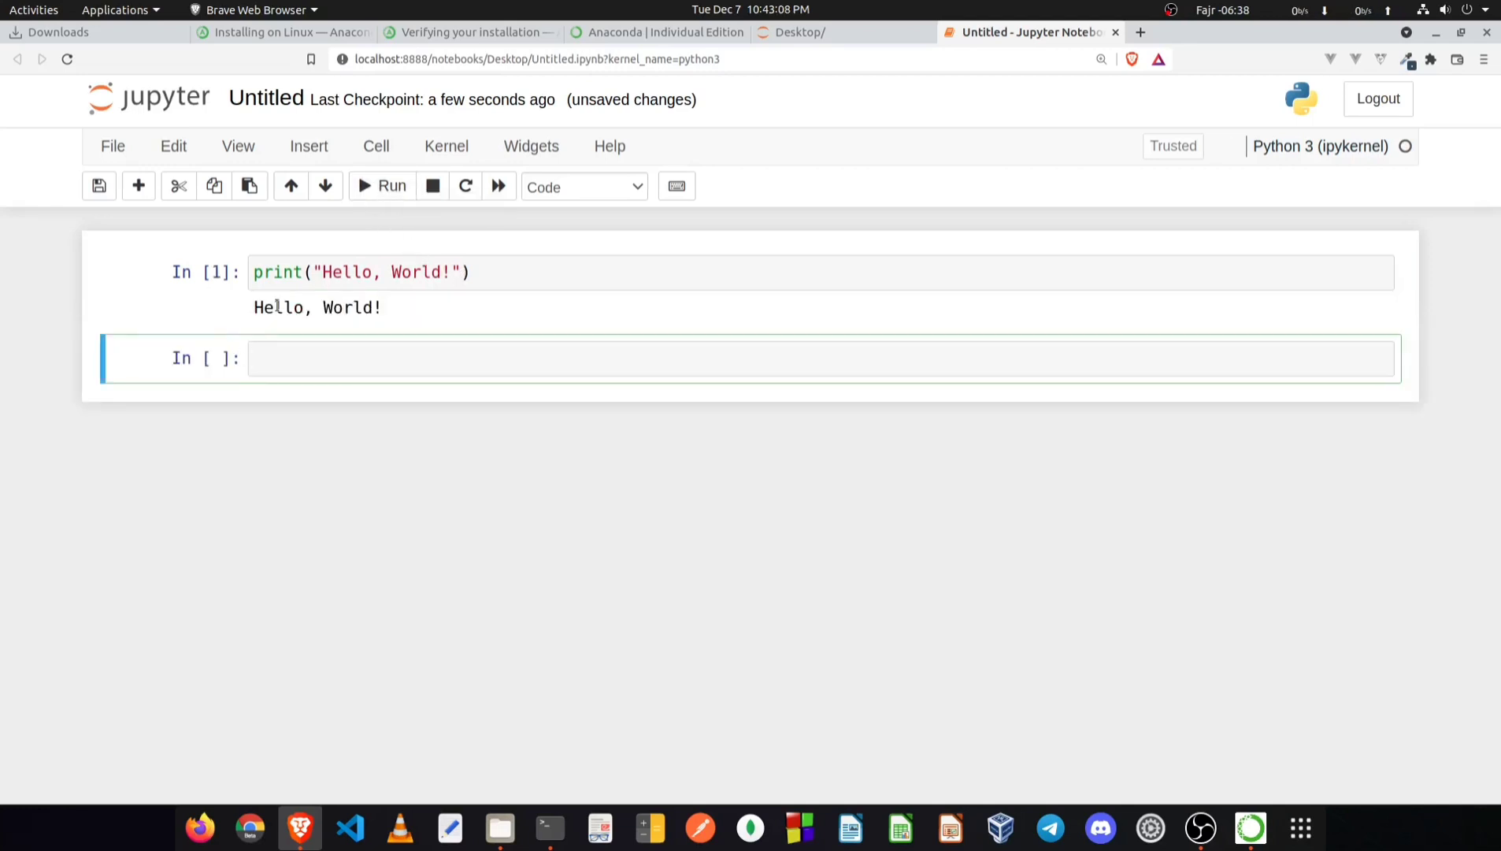
Step: Enter and run the calculations 2 + 2 and 5 / 3 in the next two notebook cells
click(381, 307)
click(370, 355)
text(2 + 2)
key(Return)
click(382, 186)
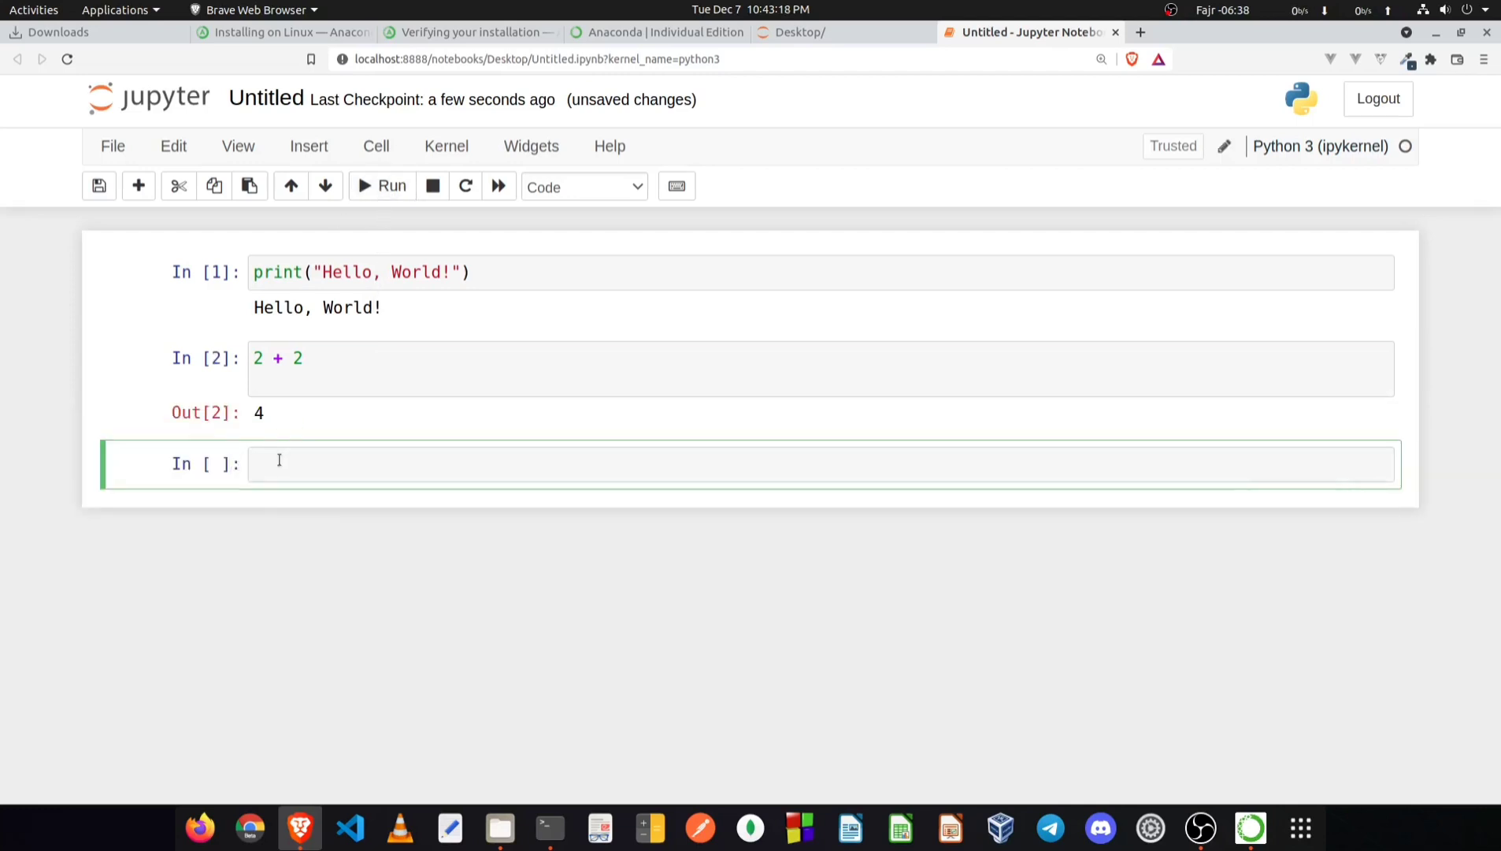
text(5 /3)
key(Left)
click(382, 186)
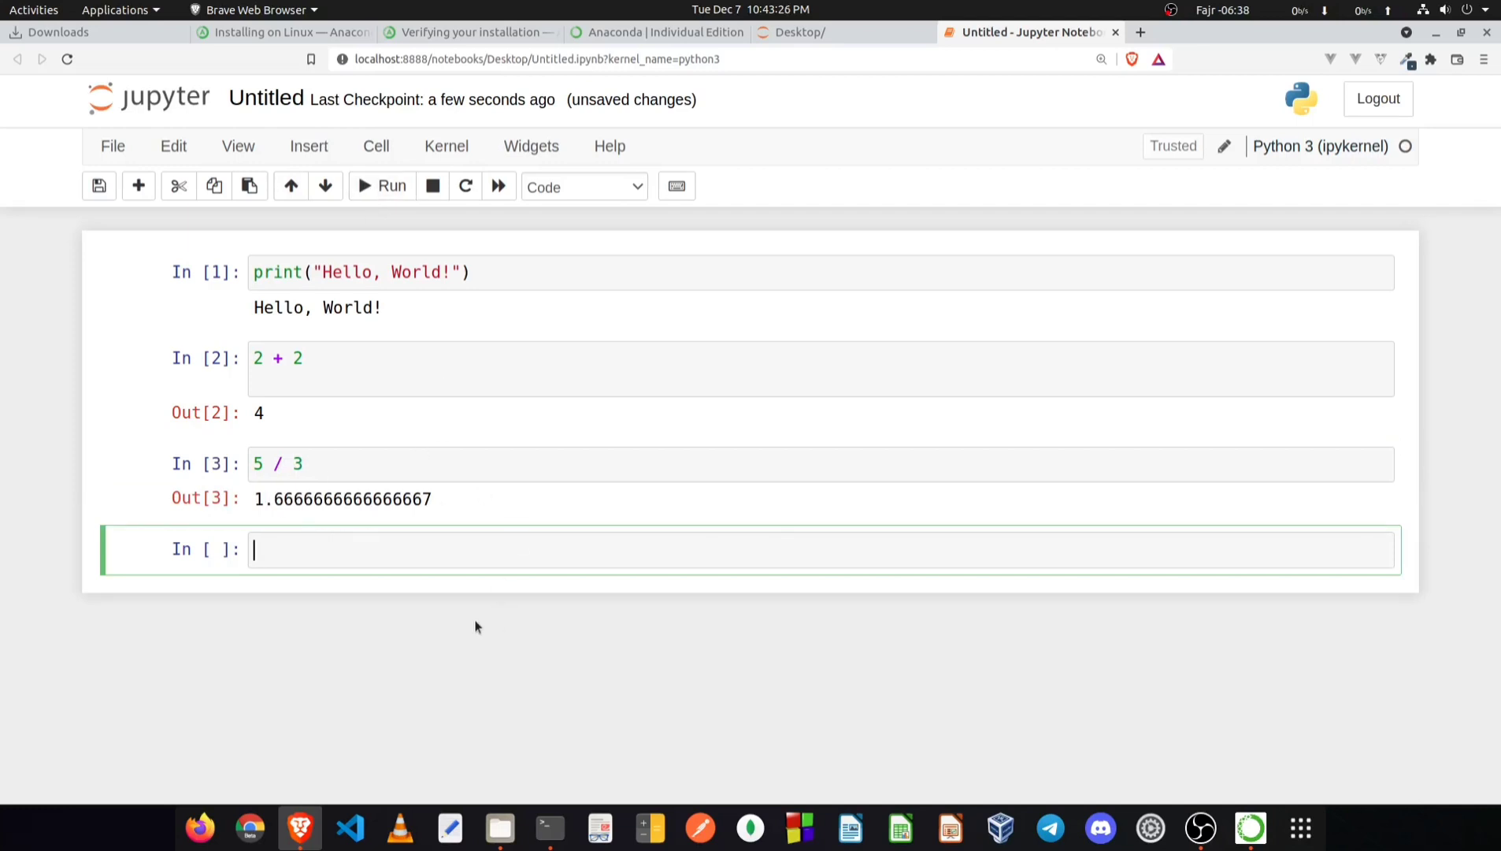
Step: Save the notebook under the path Desktop/test
key(Escape)
click(114, 147)
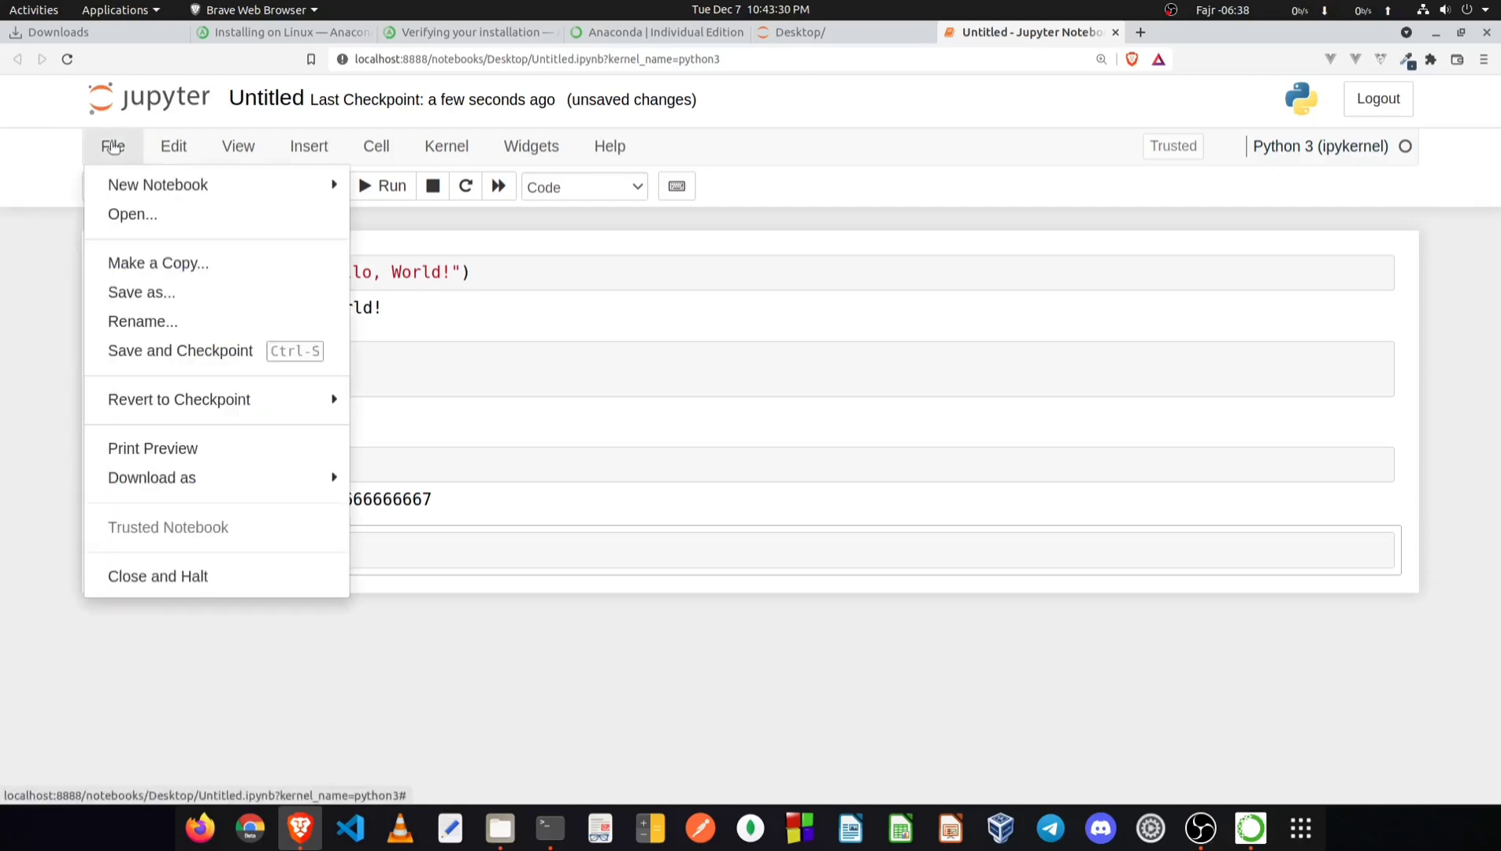
click(143, 296)
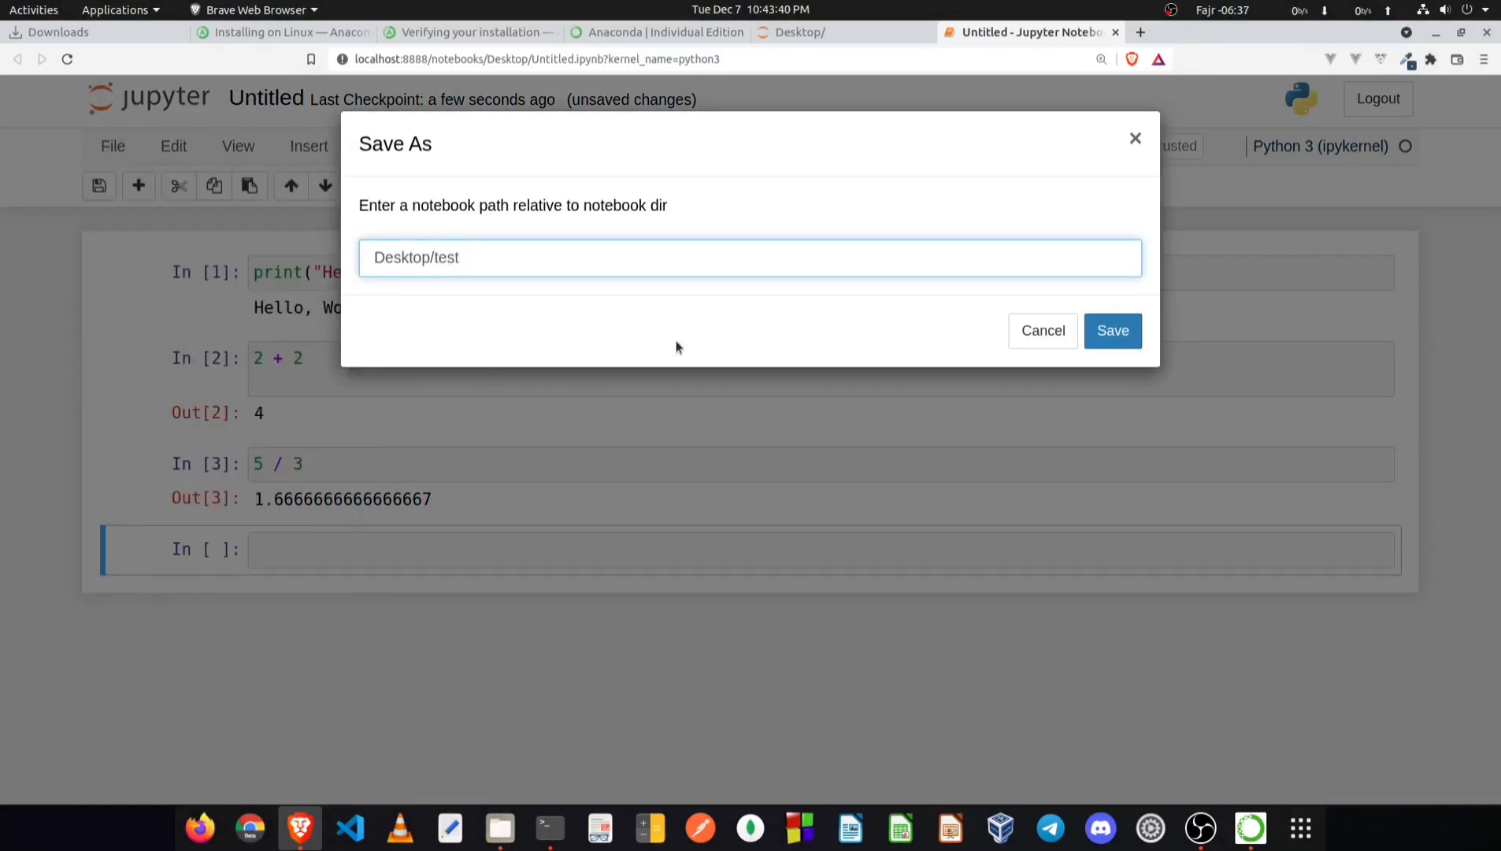
click(1108, 336)
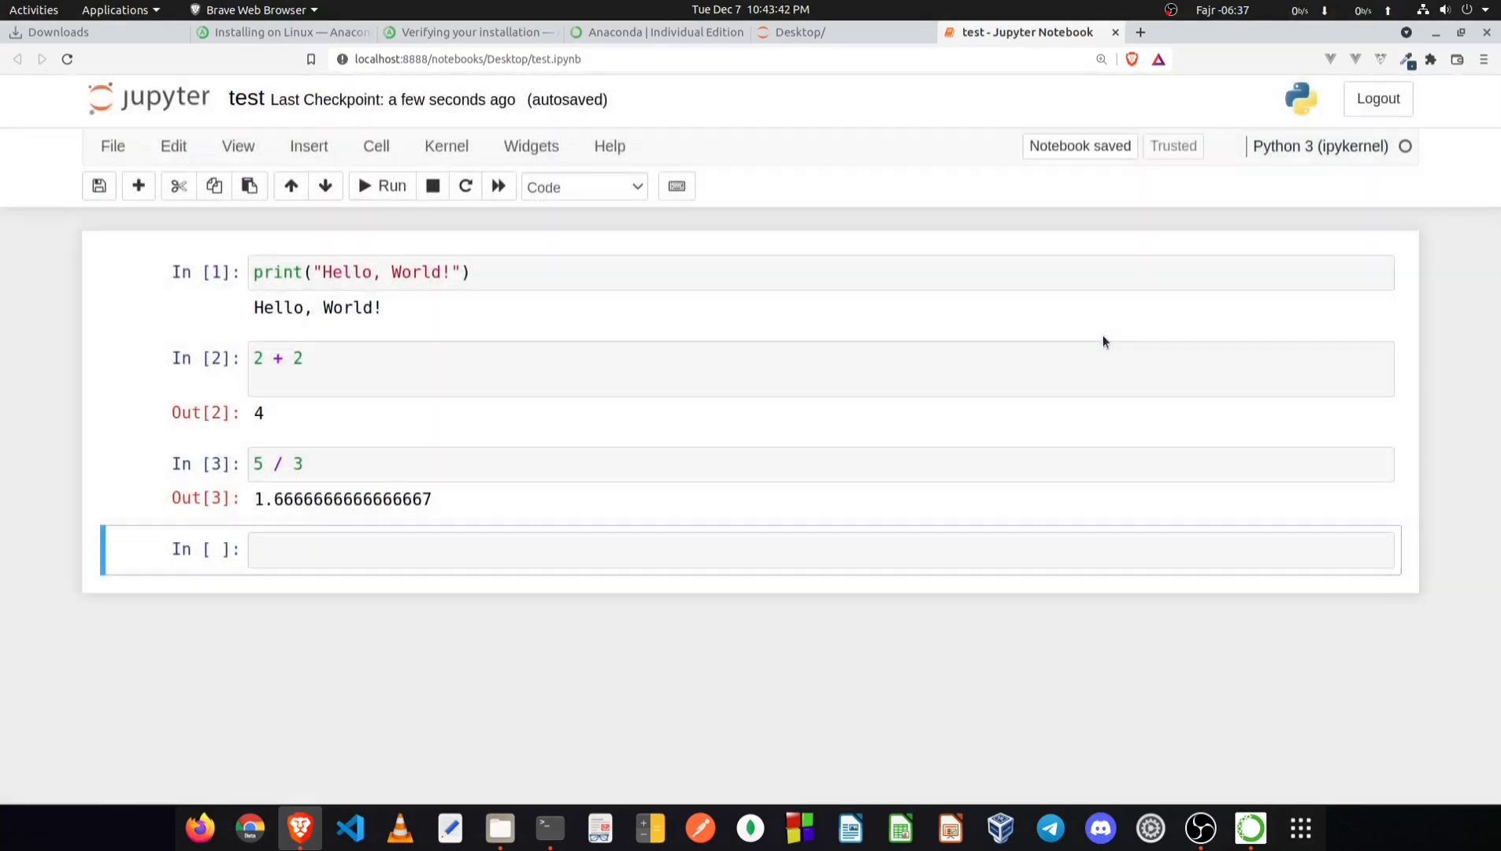
Step: Open test.ipynb from the Desktop folder in the file manager, examine its contents in the text editor, and close it
click(499, 823)
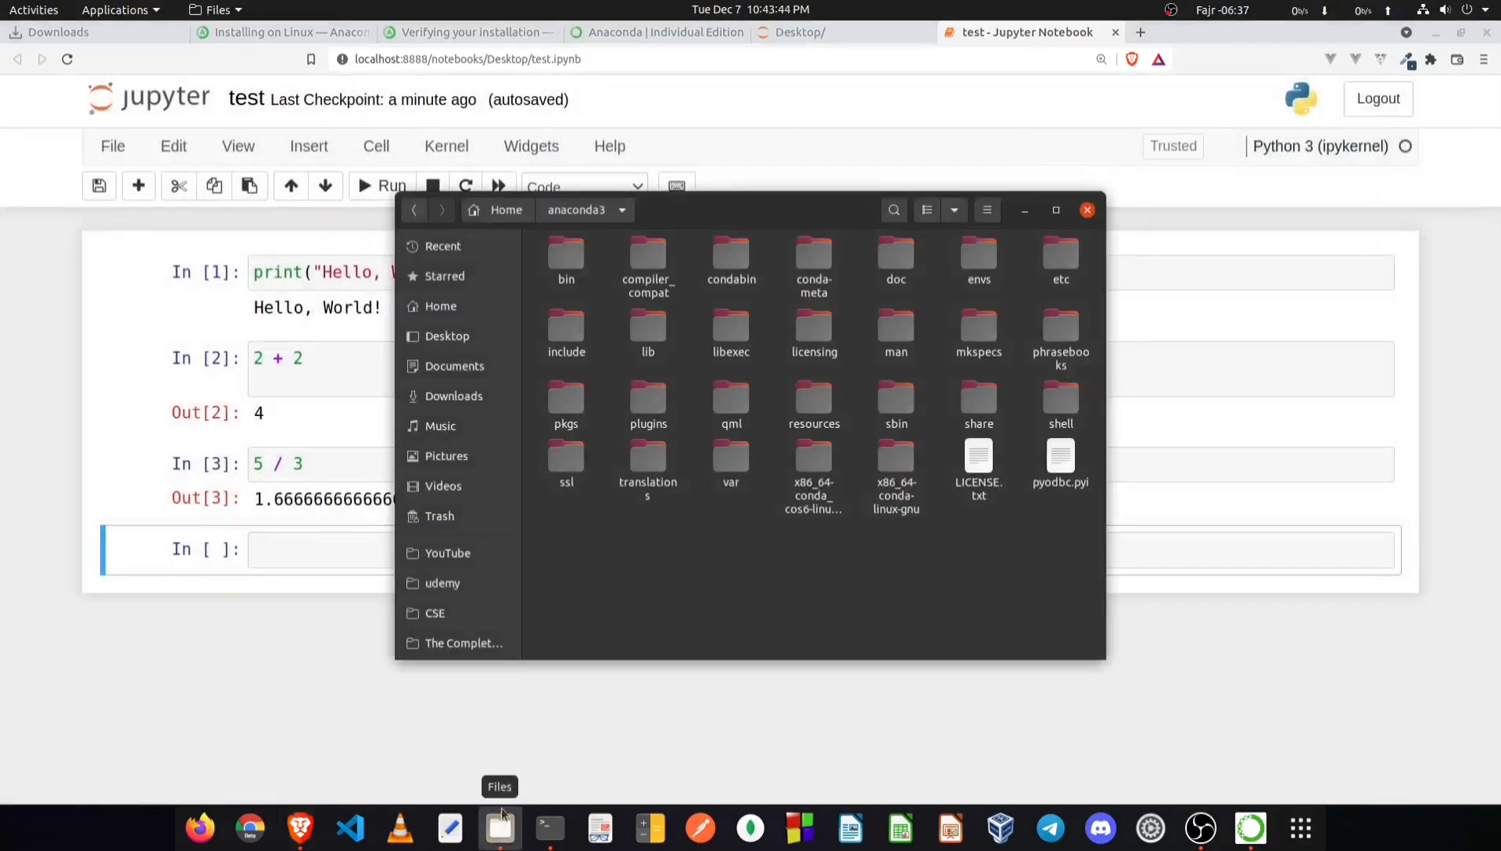
click(458, 337)
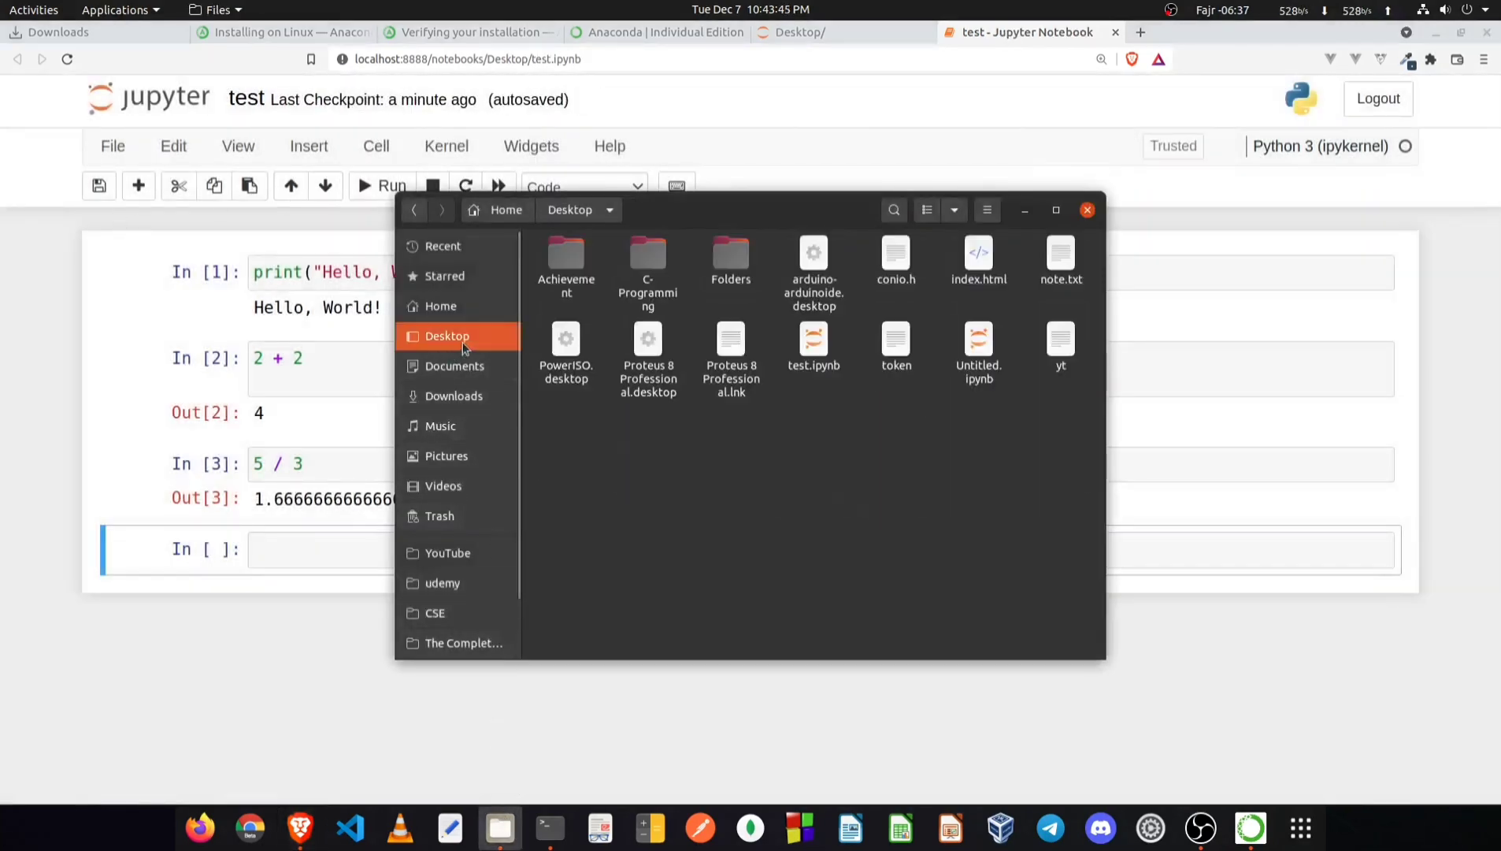
click(833, 370)
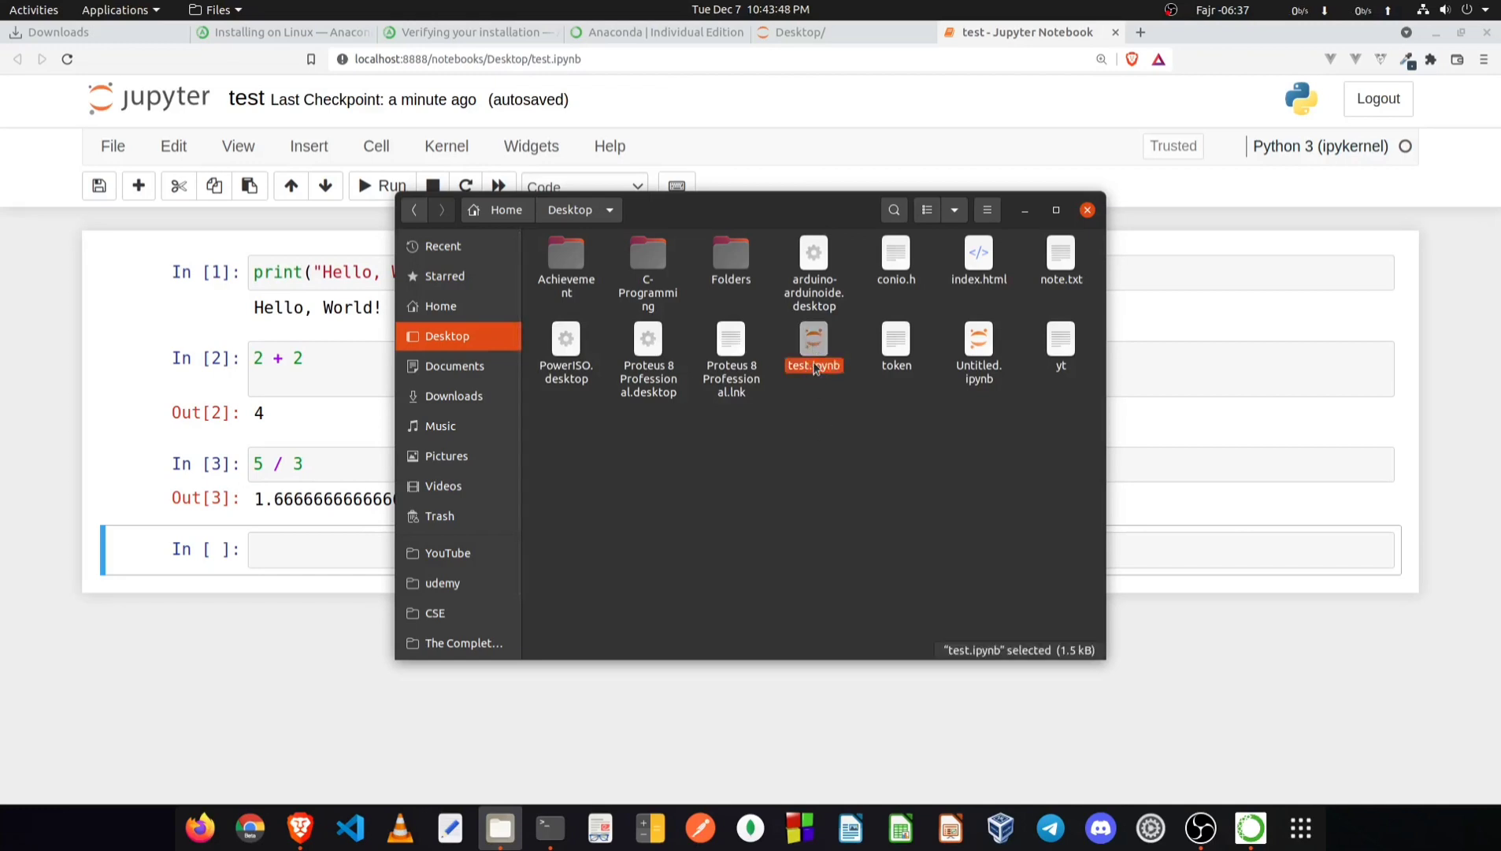
double_click(815, 367)
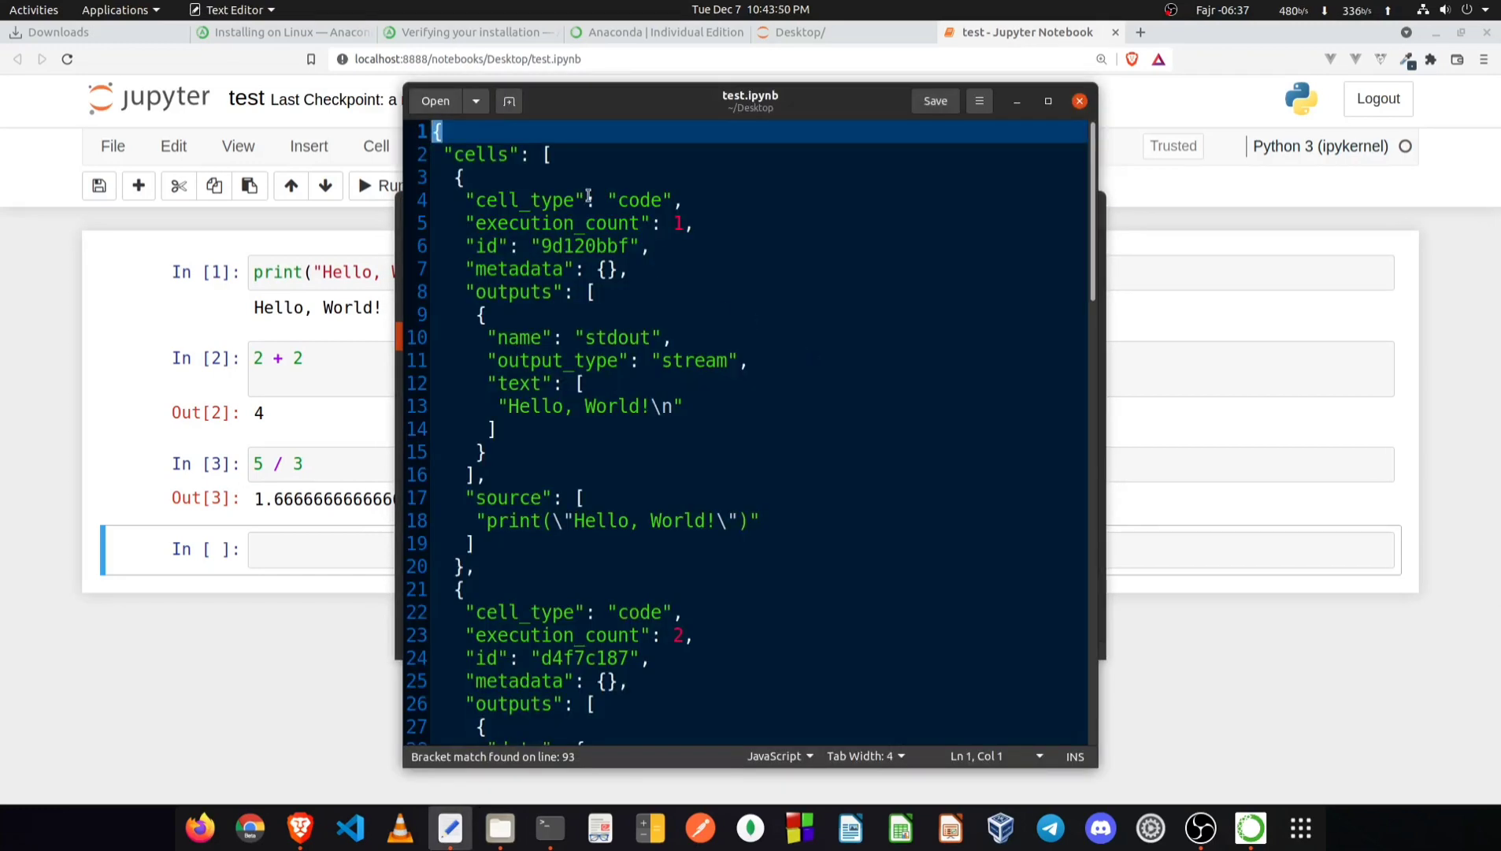
scroll(549, 162, down, 10)
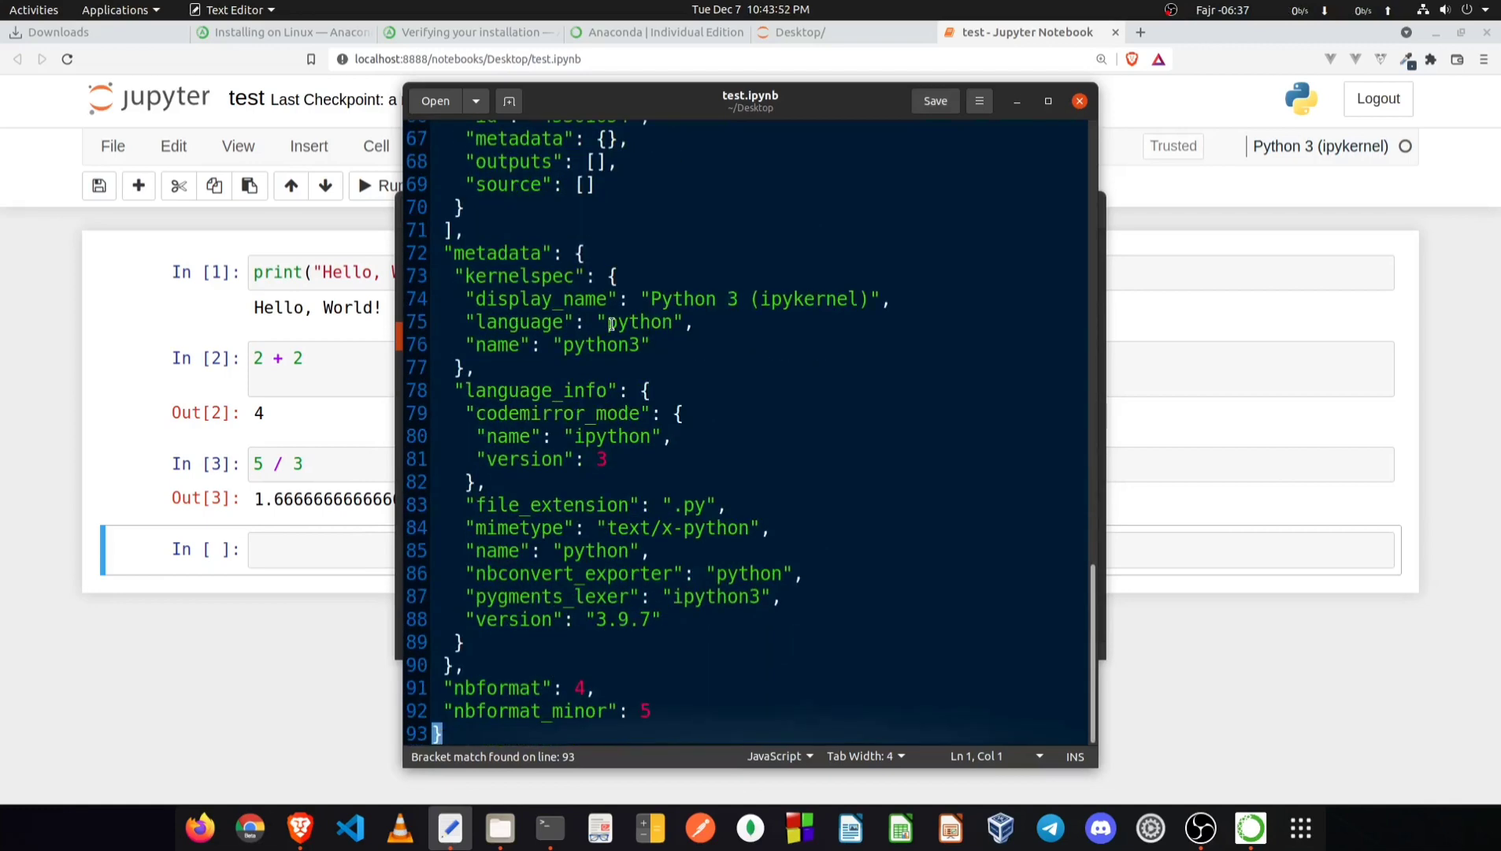
scroll(710, 410, up, 8)
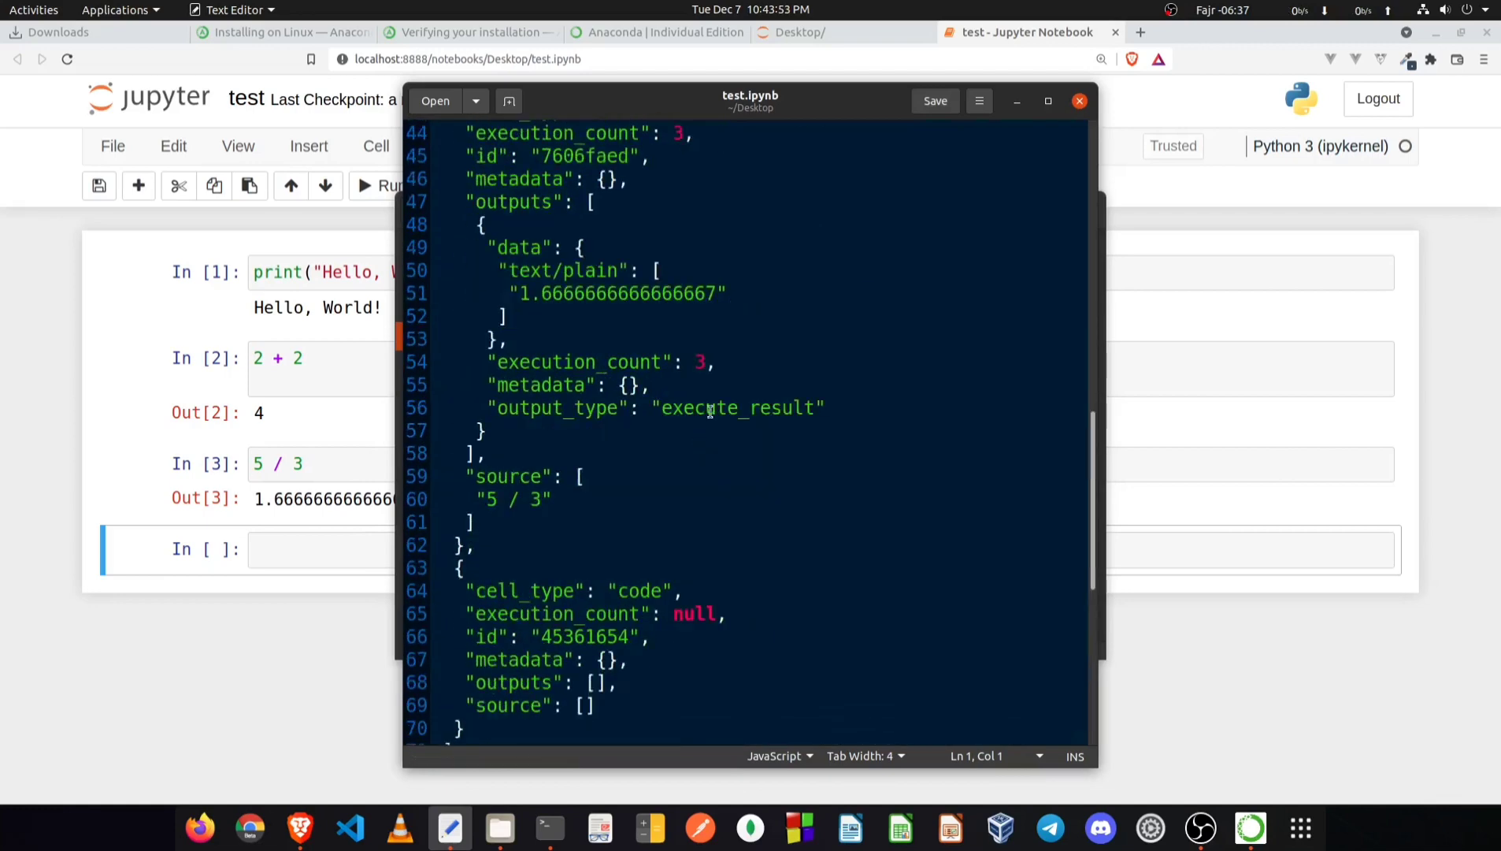
click(1080, 102)
Step: Check the contents of Untitled.ipynb, delete the file from the Desktop folder, and minimize the file manager
click(985, 346)
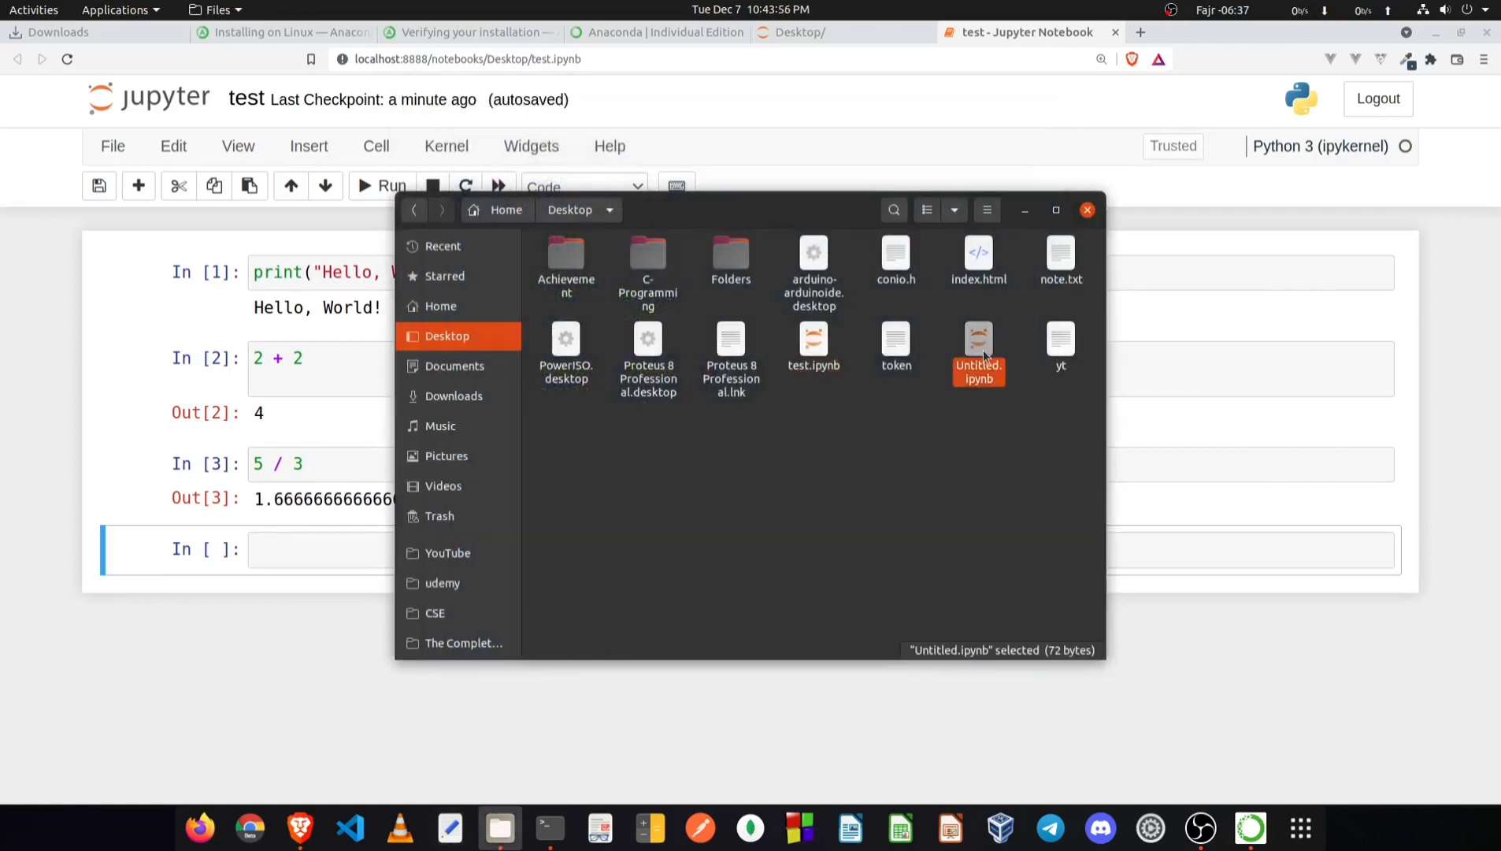
double_click(980, 346)
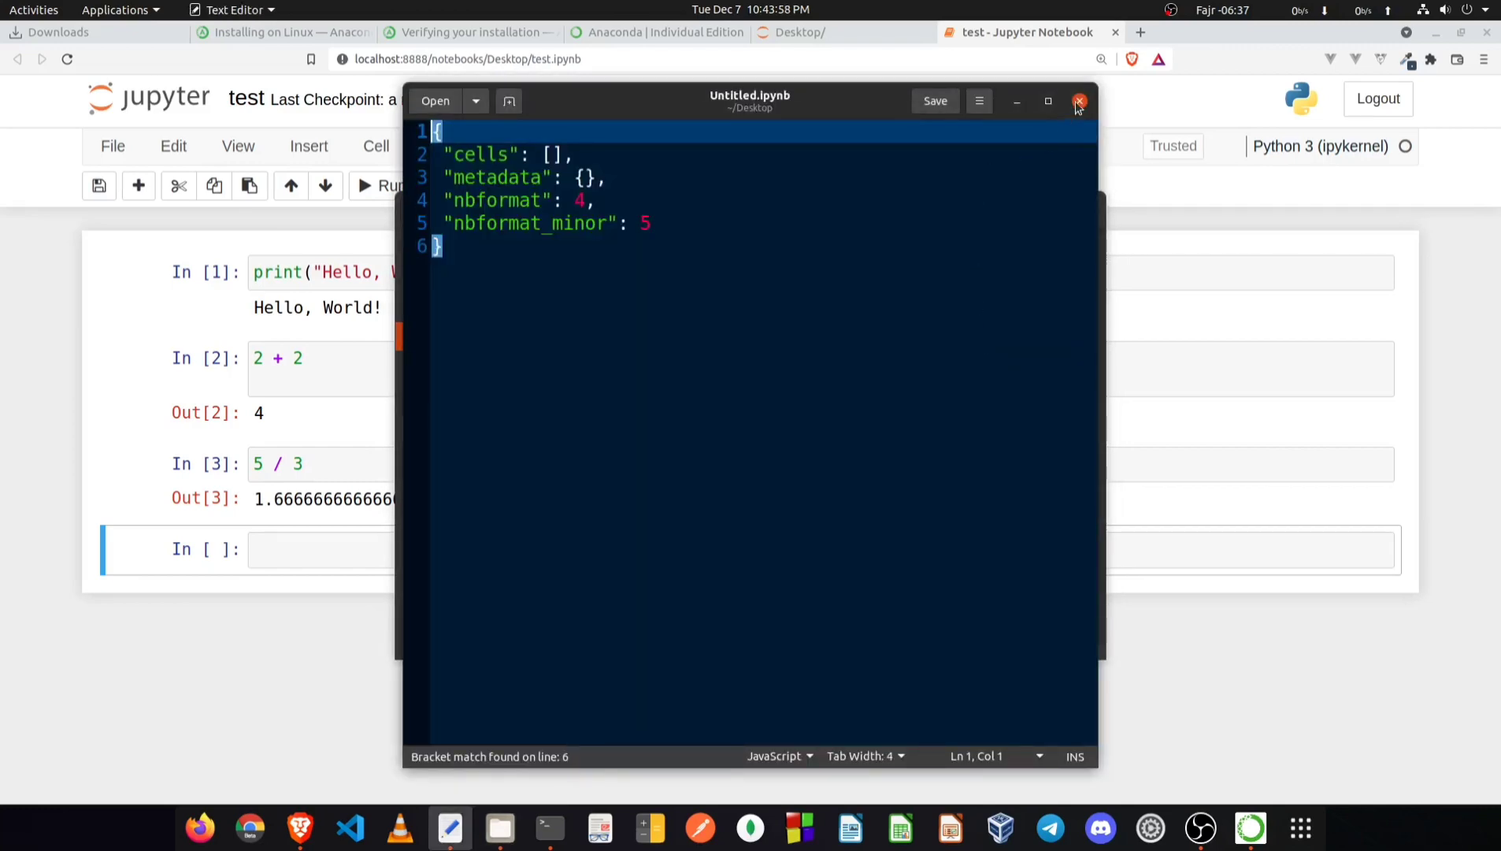
click(1078, 101)
key(Delete)
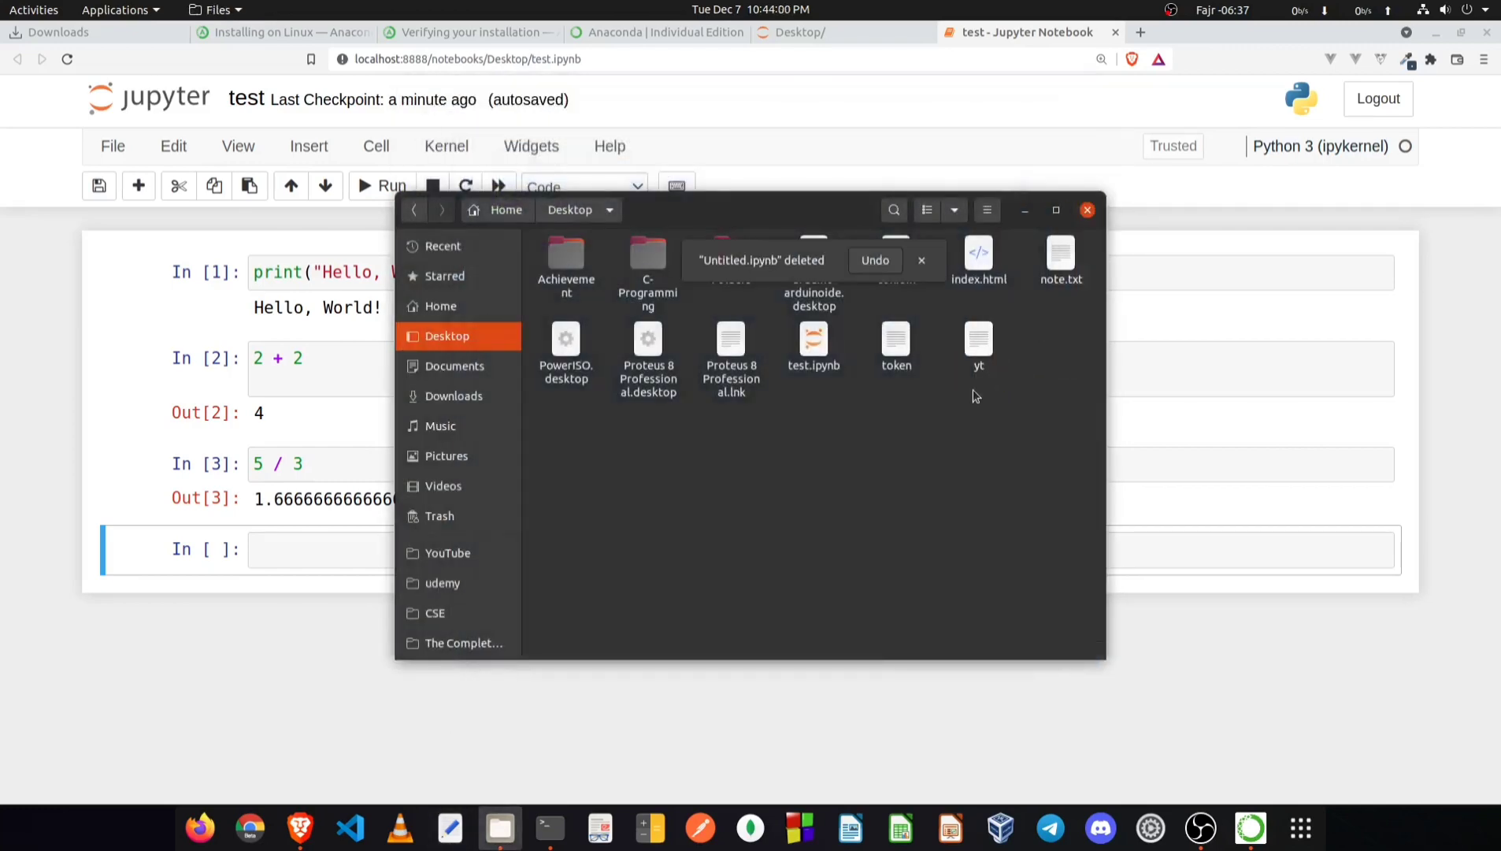
click(1025, 210)
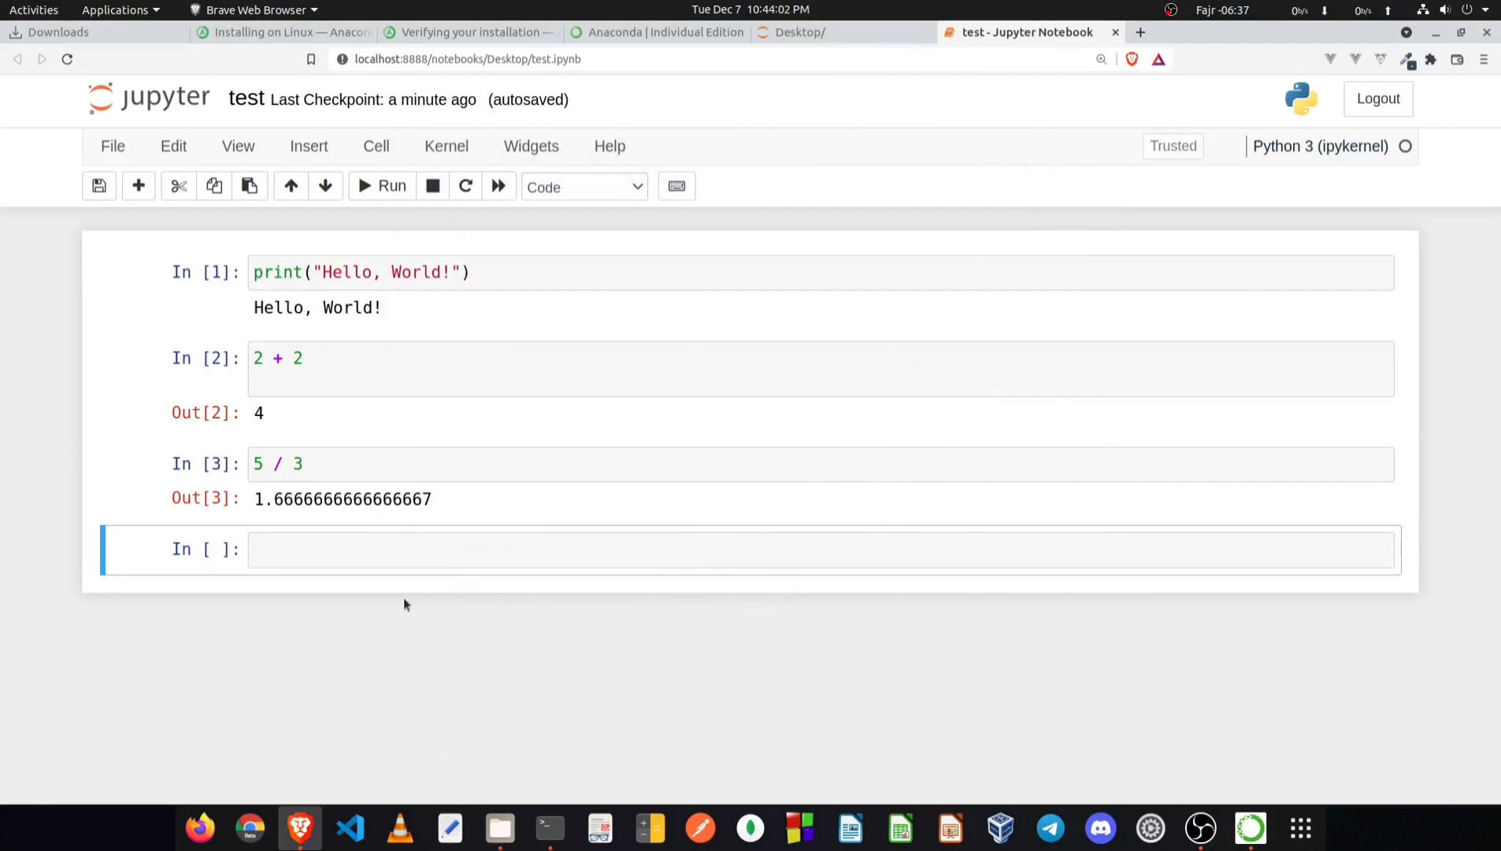
Step: Search the installed applications for anaconda and switch to the Anaconda Navigator window
click(1301, 827)
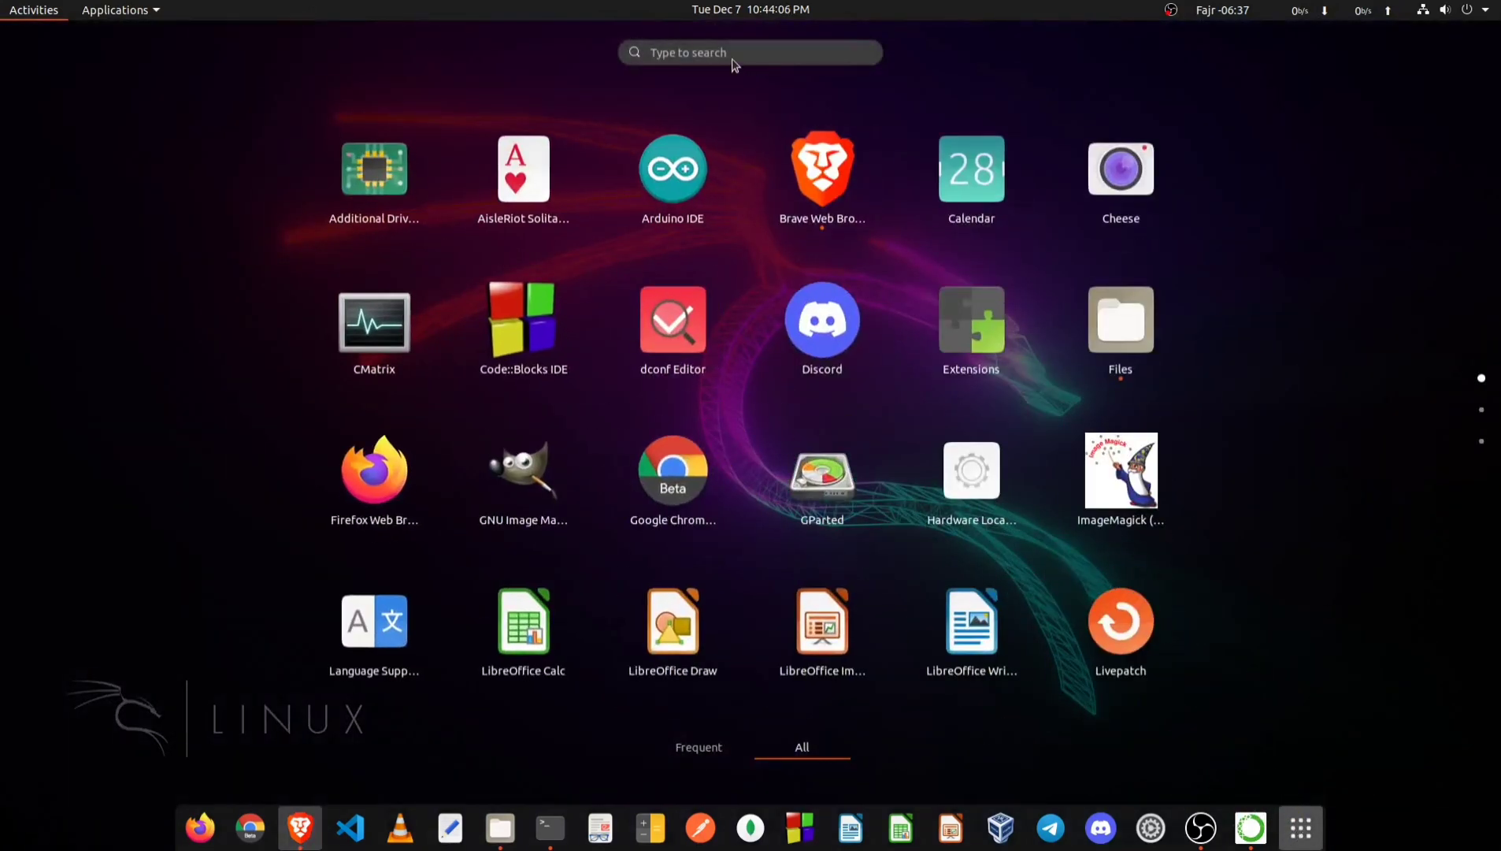
click(698, 48)
text(anal)
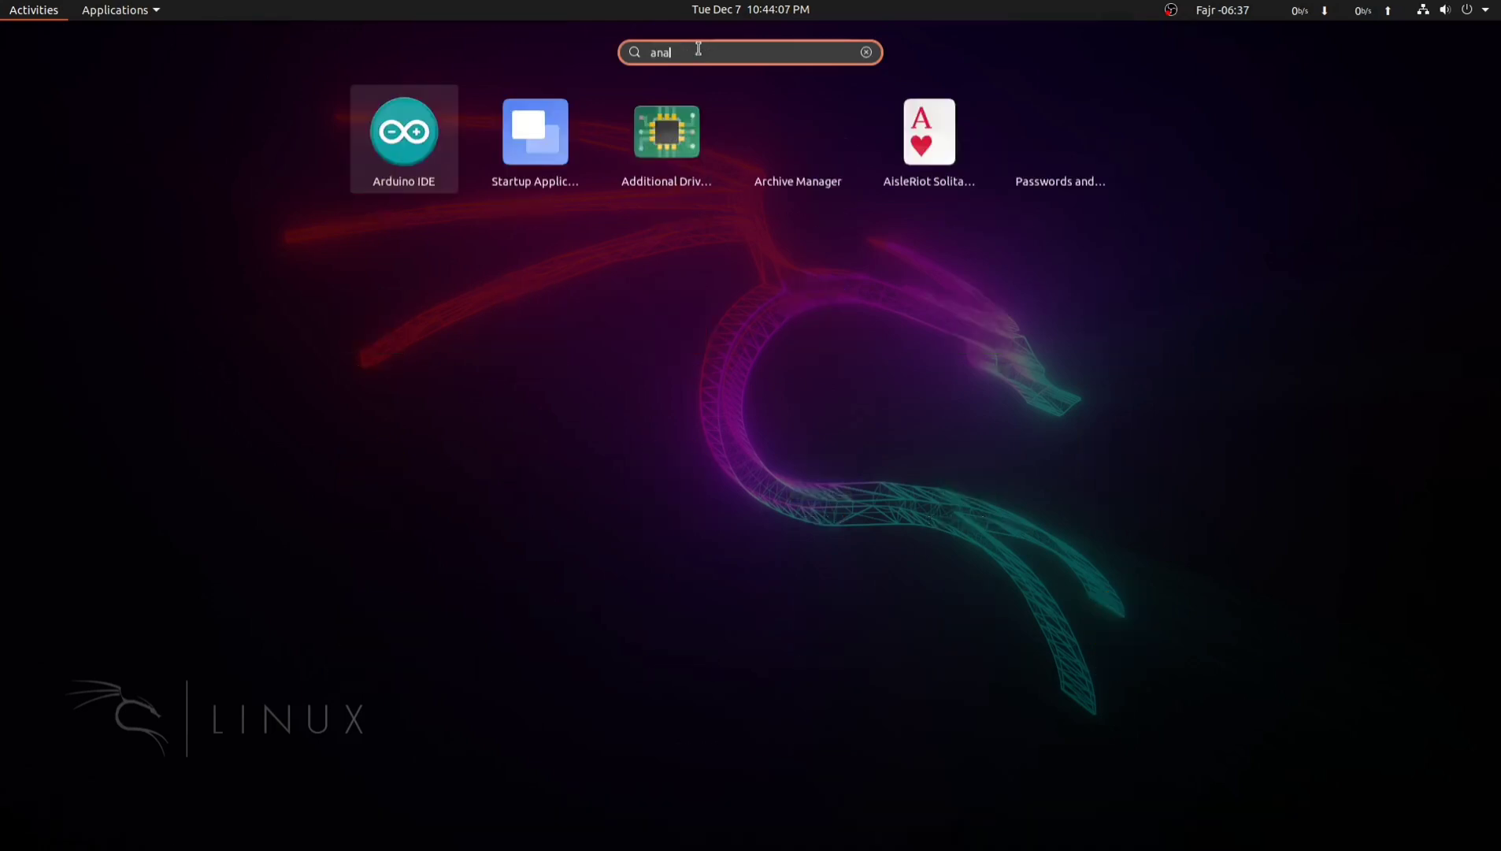
text(on)
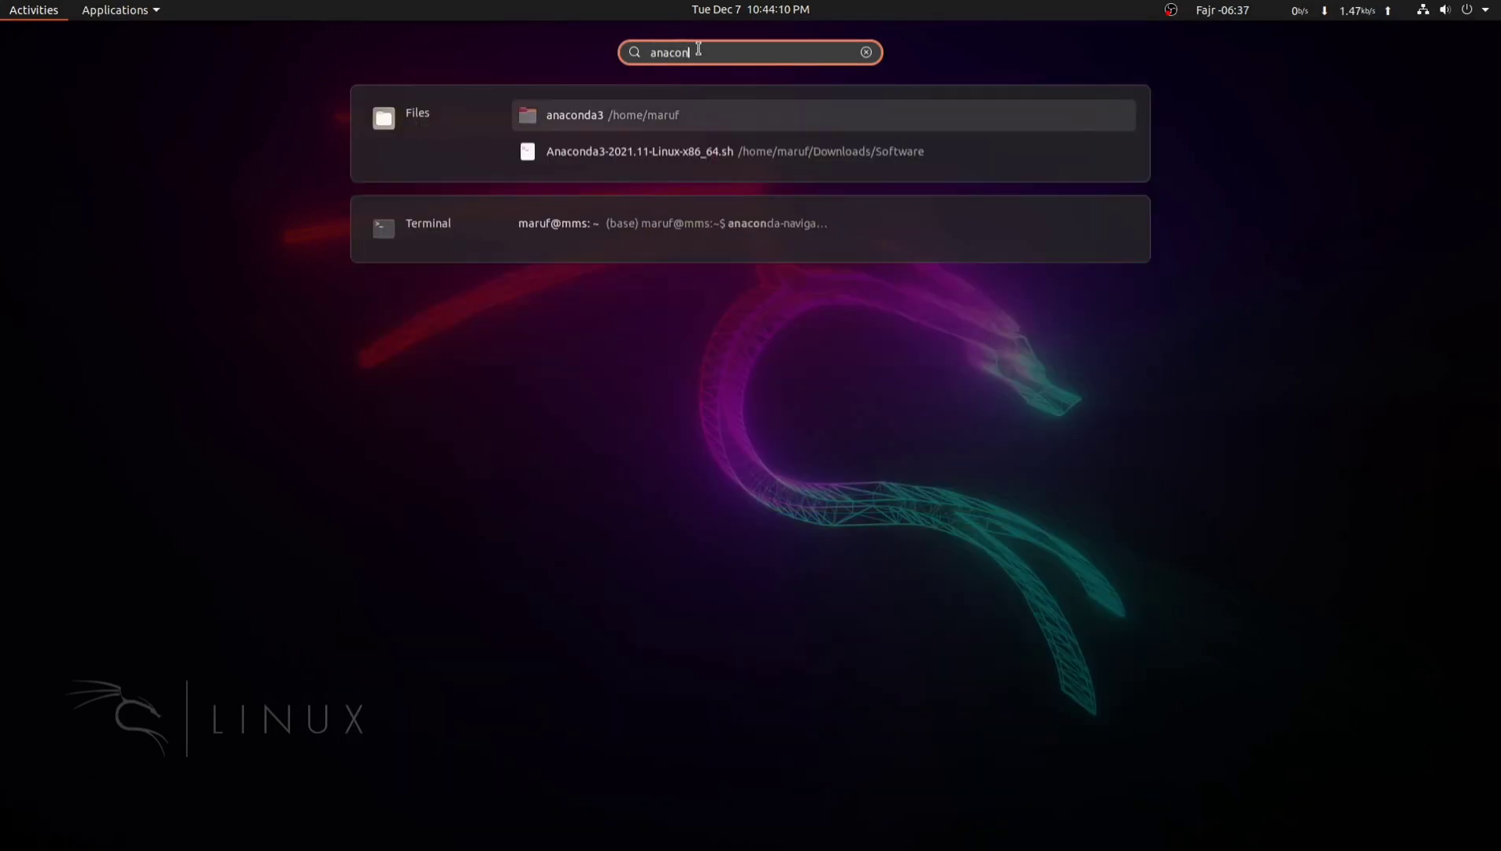
text(da)
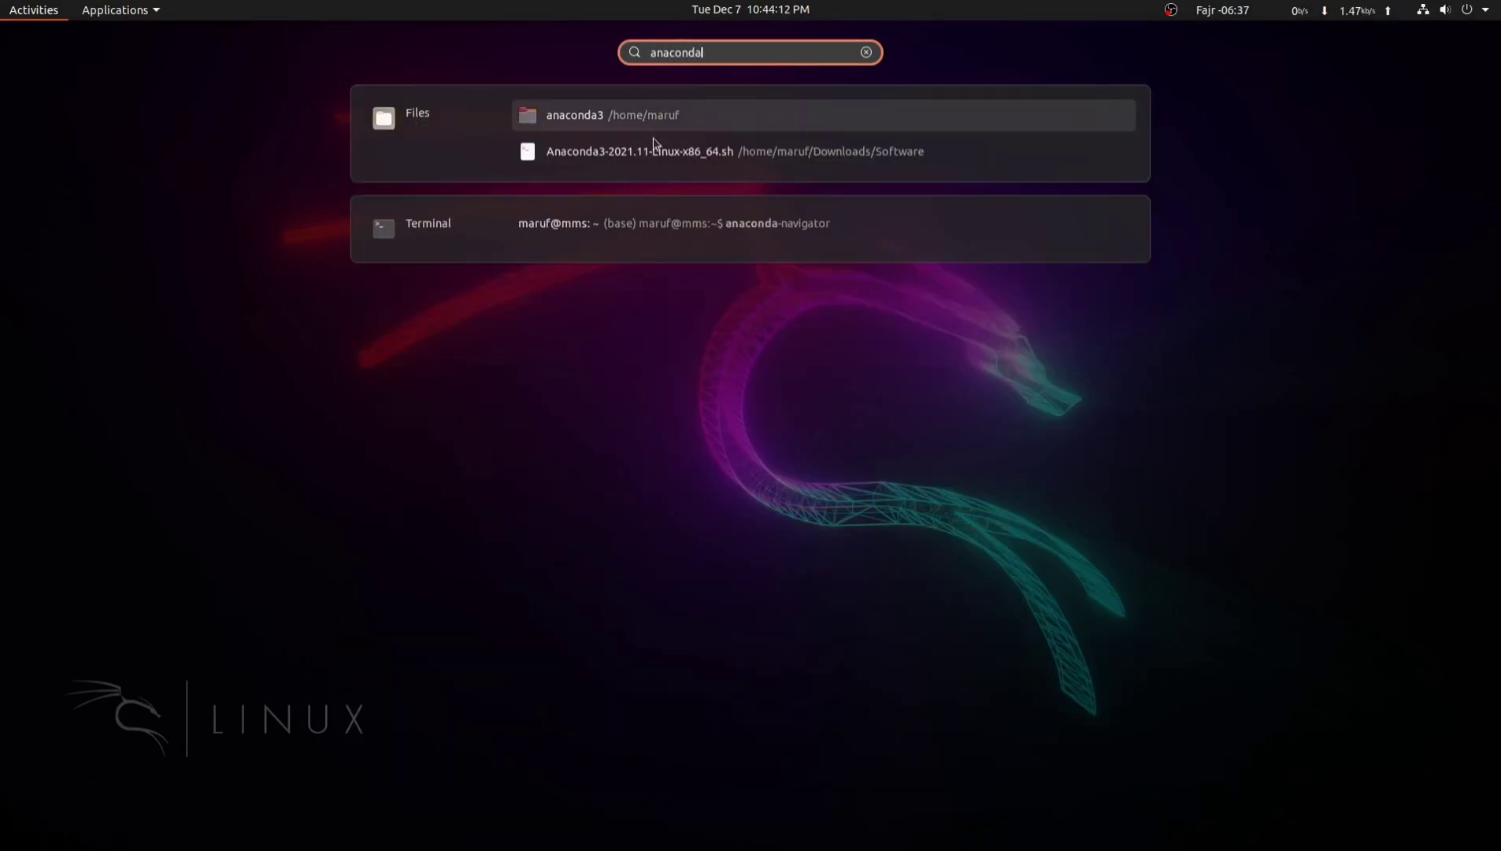
click(559, 151)
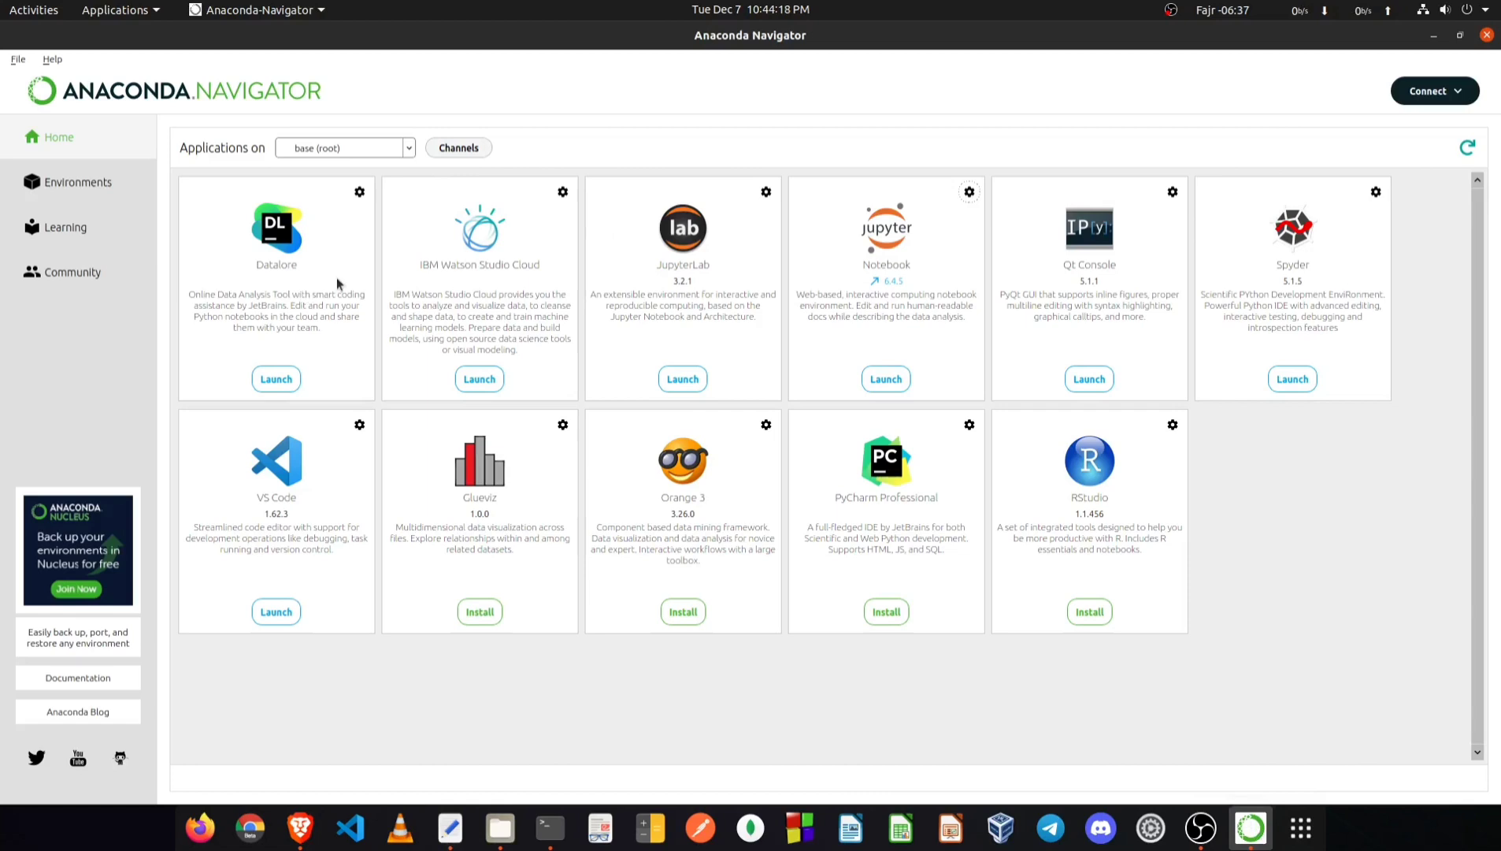
Step: Switch to the terminal and interrupt the running anaconda-navigator process
click(550, 827)
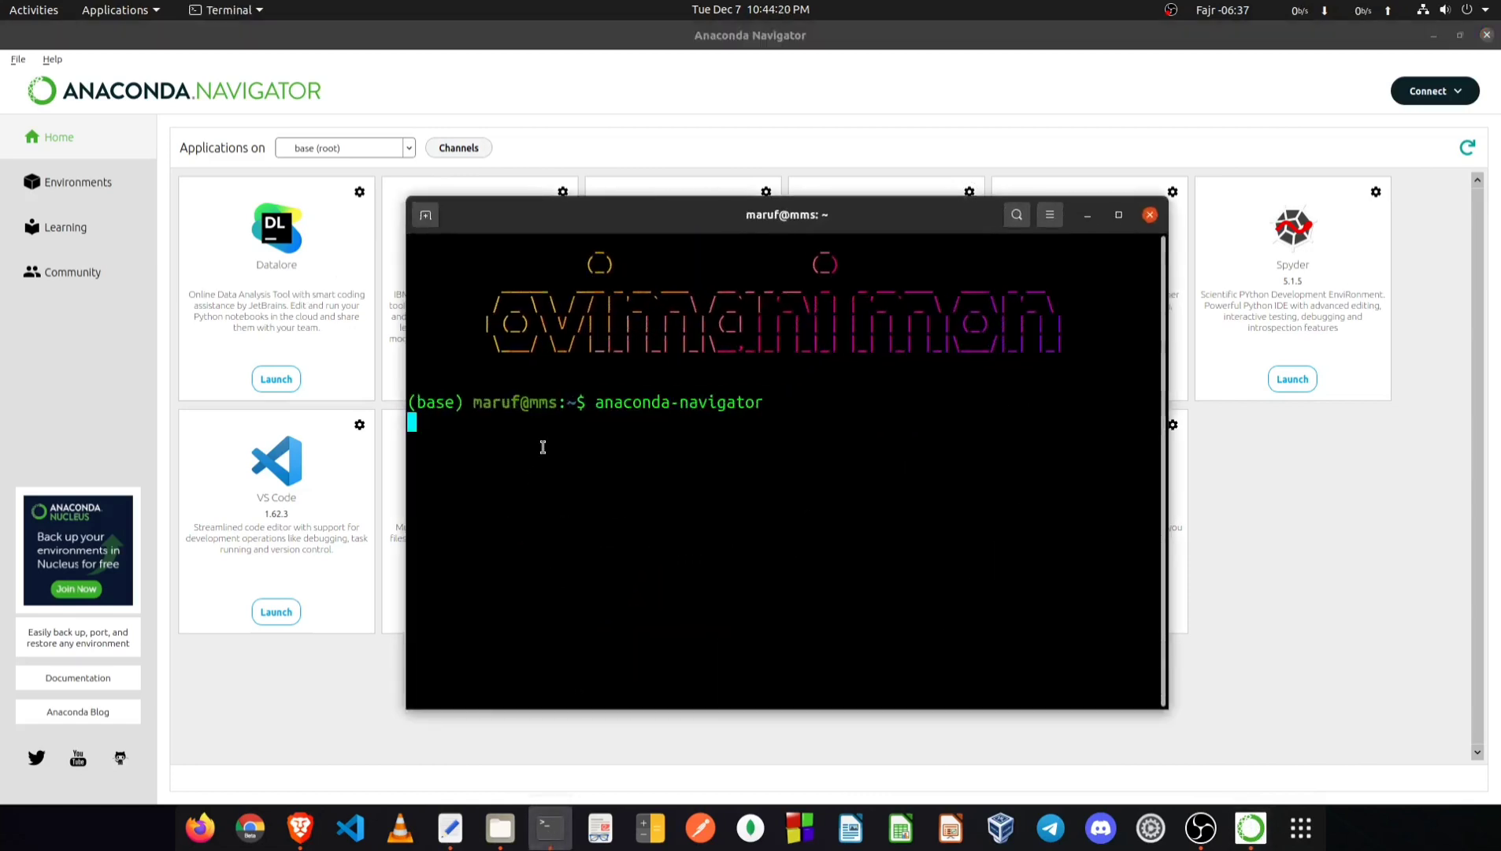
right_click(467, 450)
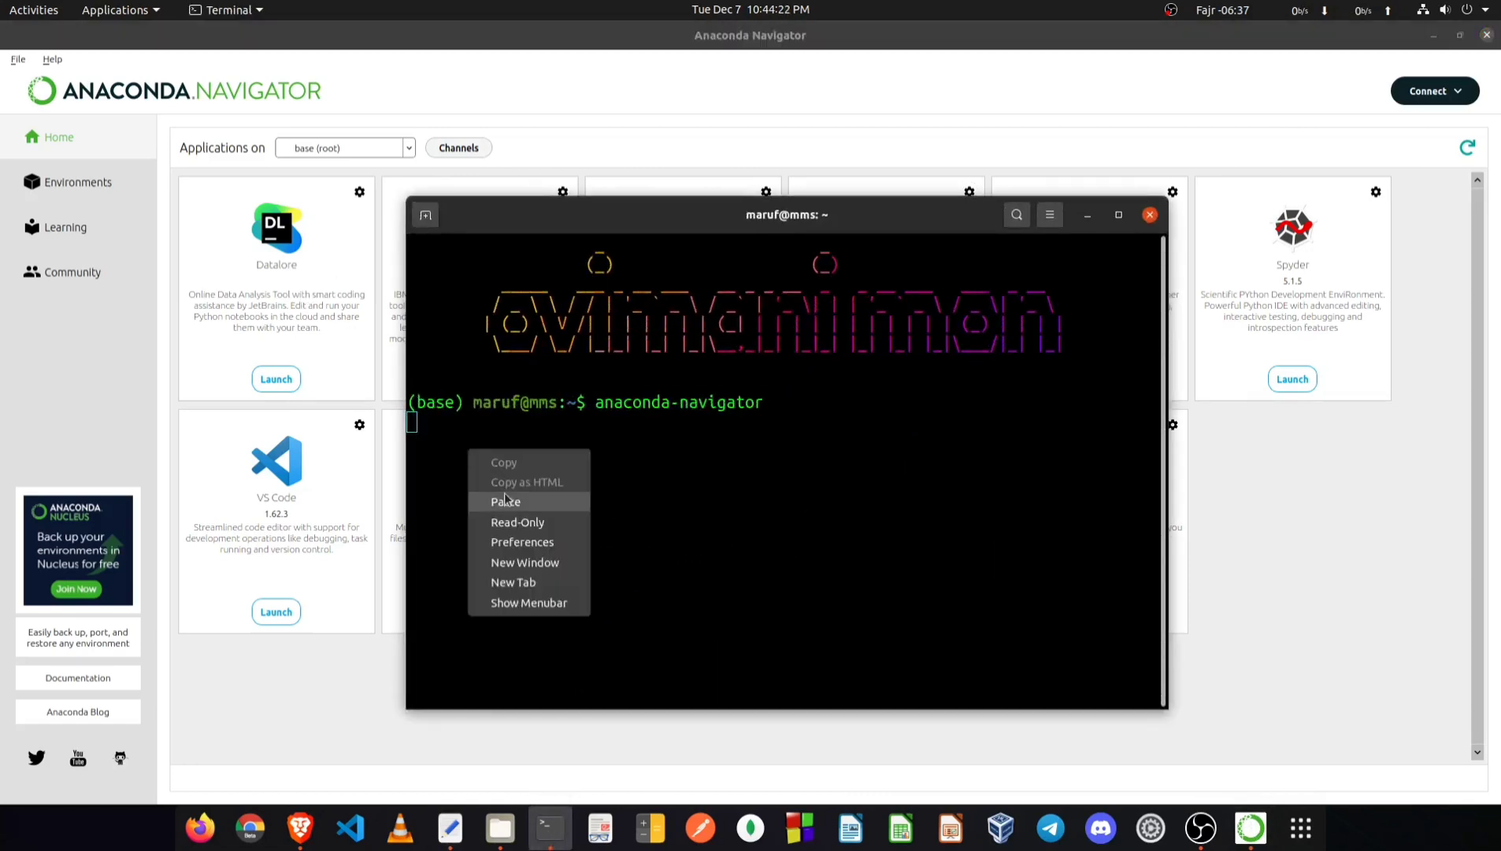
click(778, 489)
key(ctrl+c)
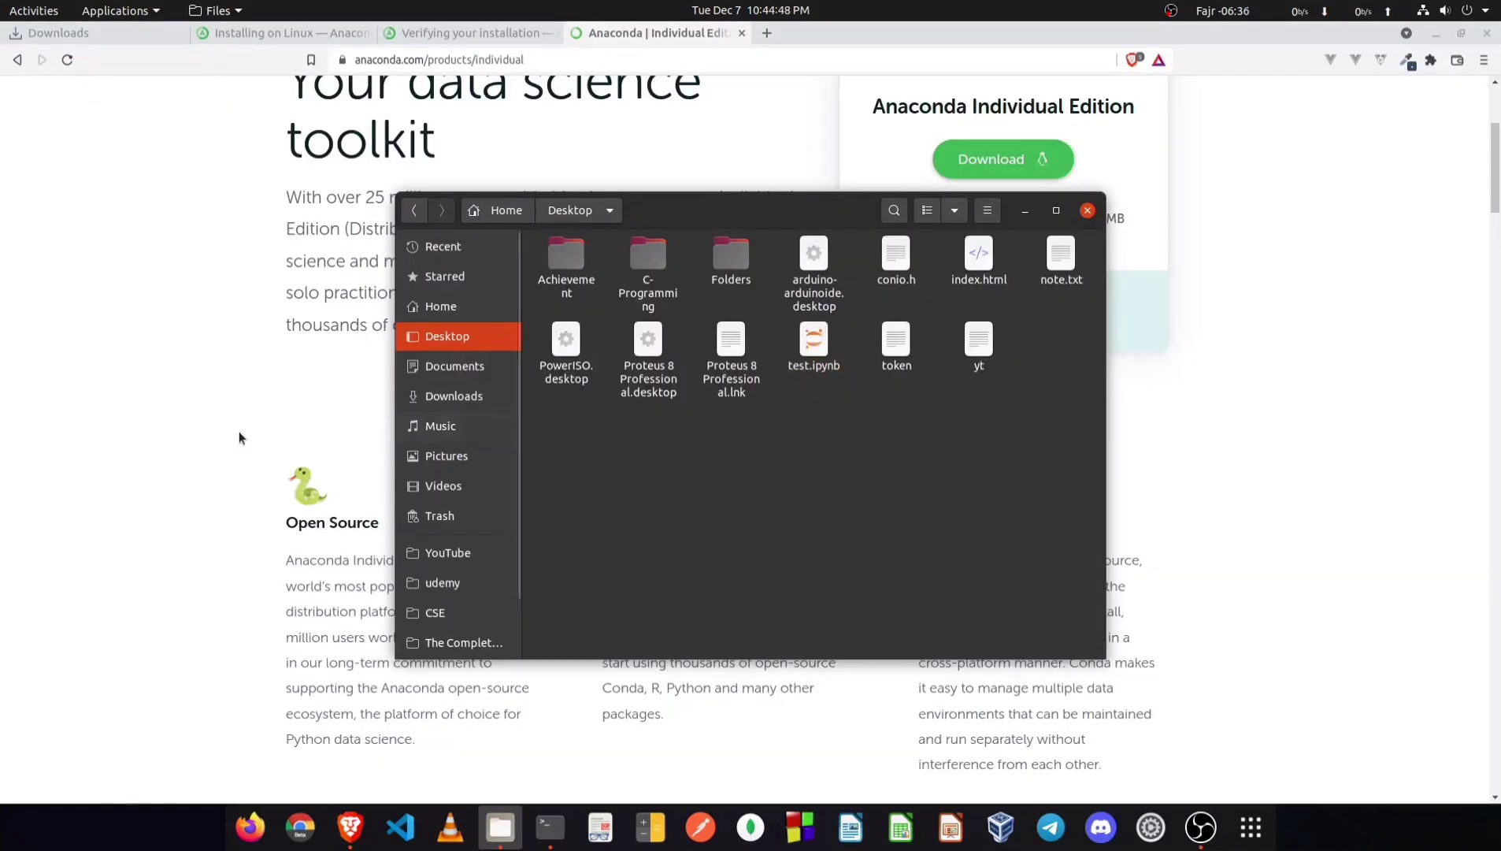
Step: Return to the terminal and run the anaconda-navigator command again
click(501, 827)
click(550, 827)
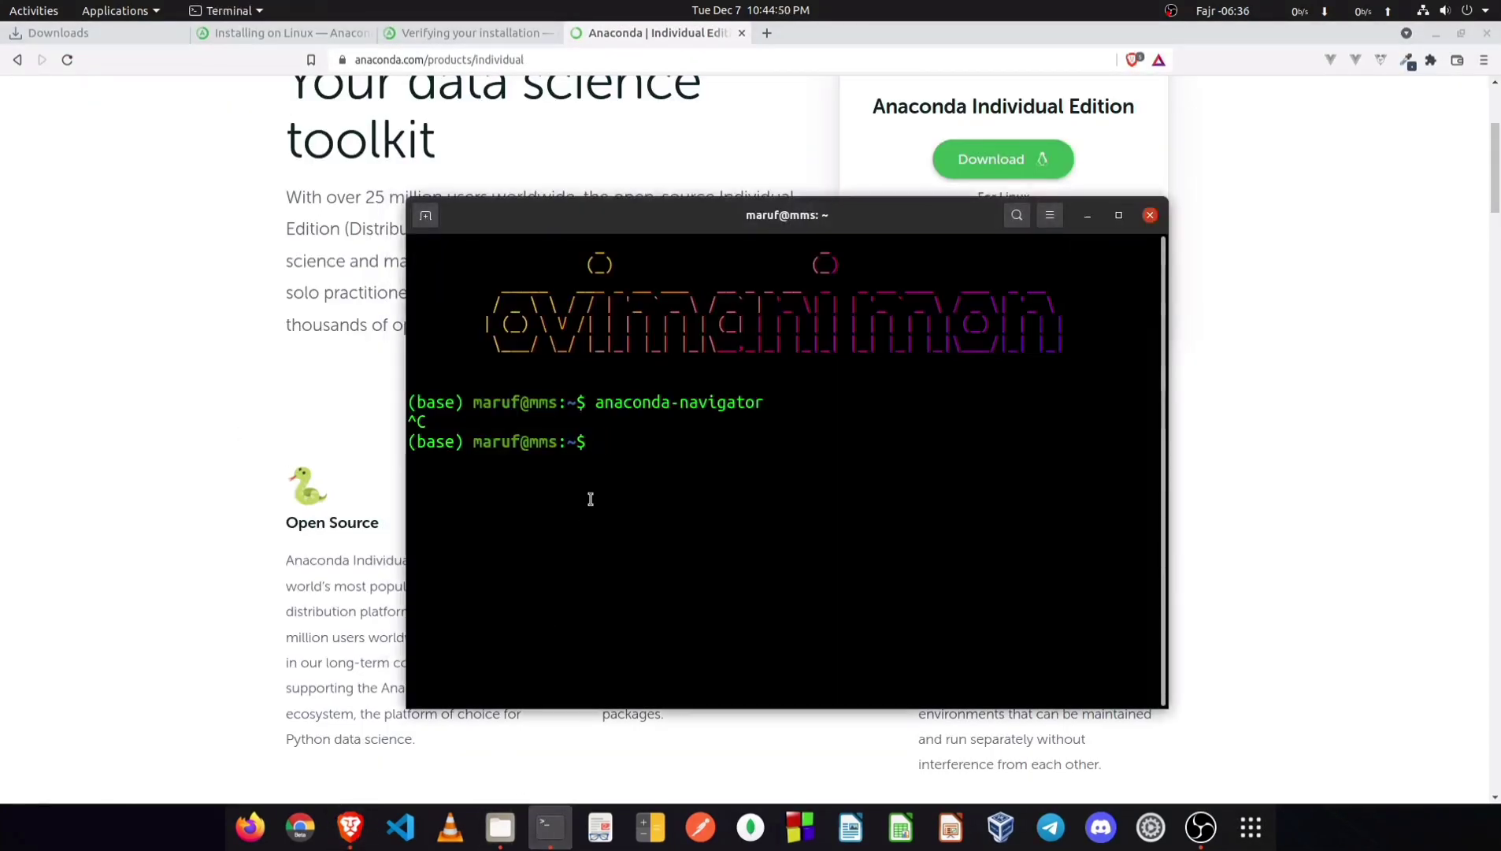
key(Up)
key(Return)
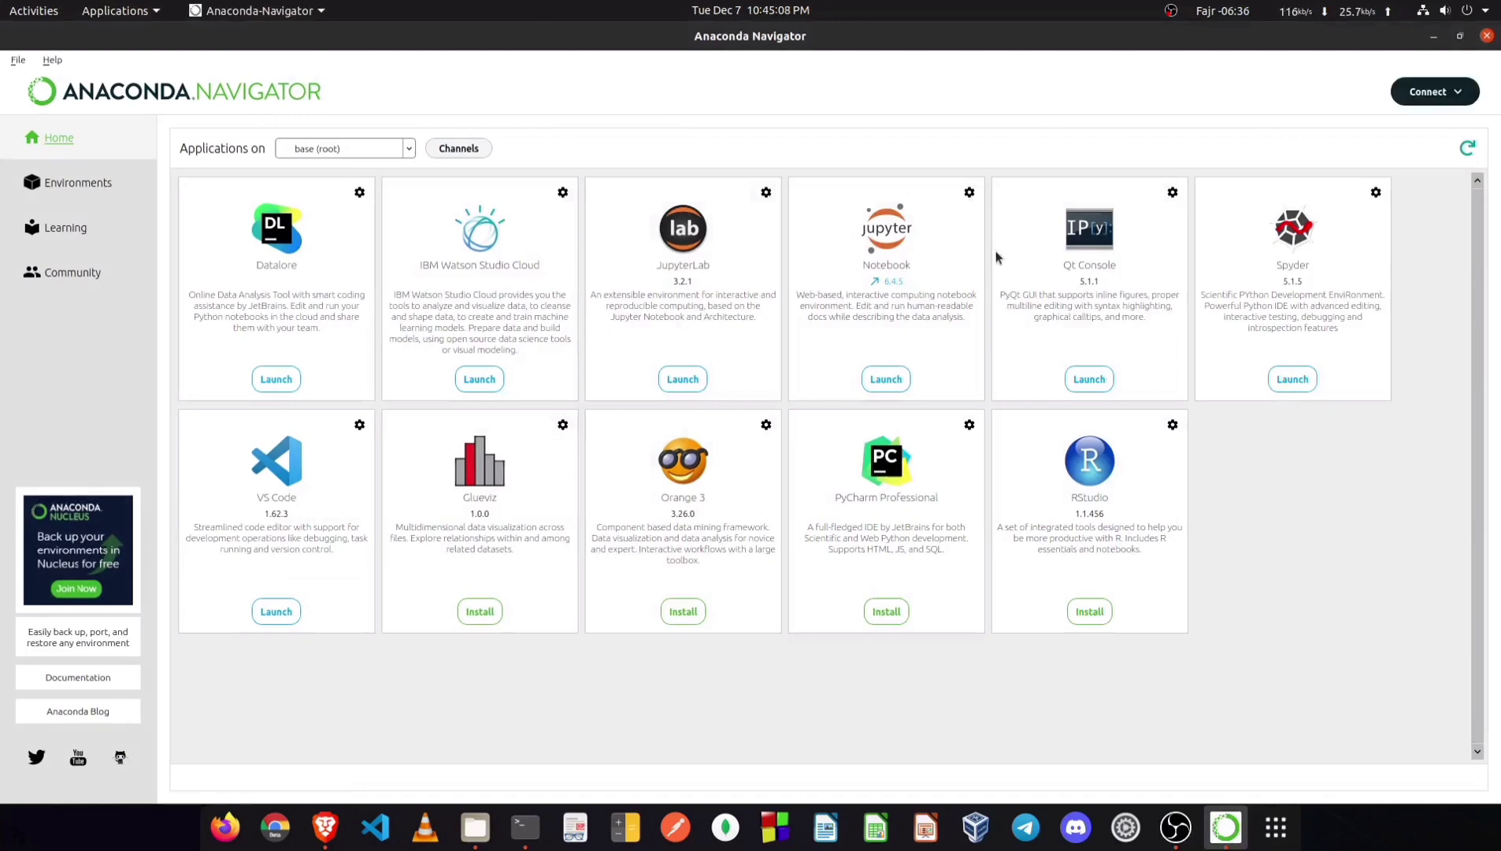
Step: Launch Spyder from Anaconda Navigator and close its welcome dialog without starting the tour
click(1293, 381)
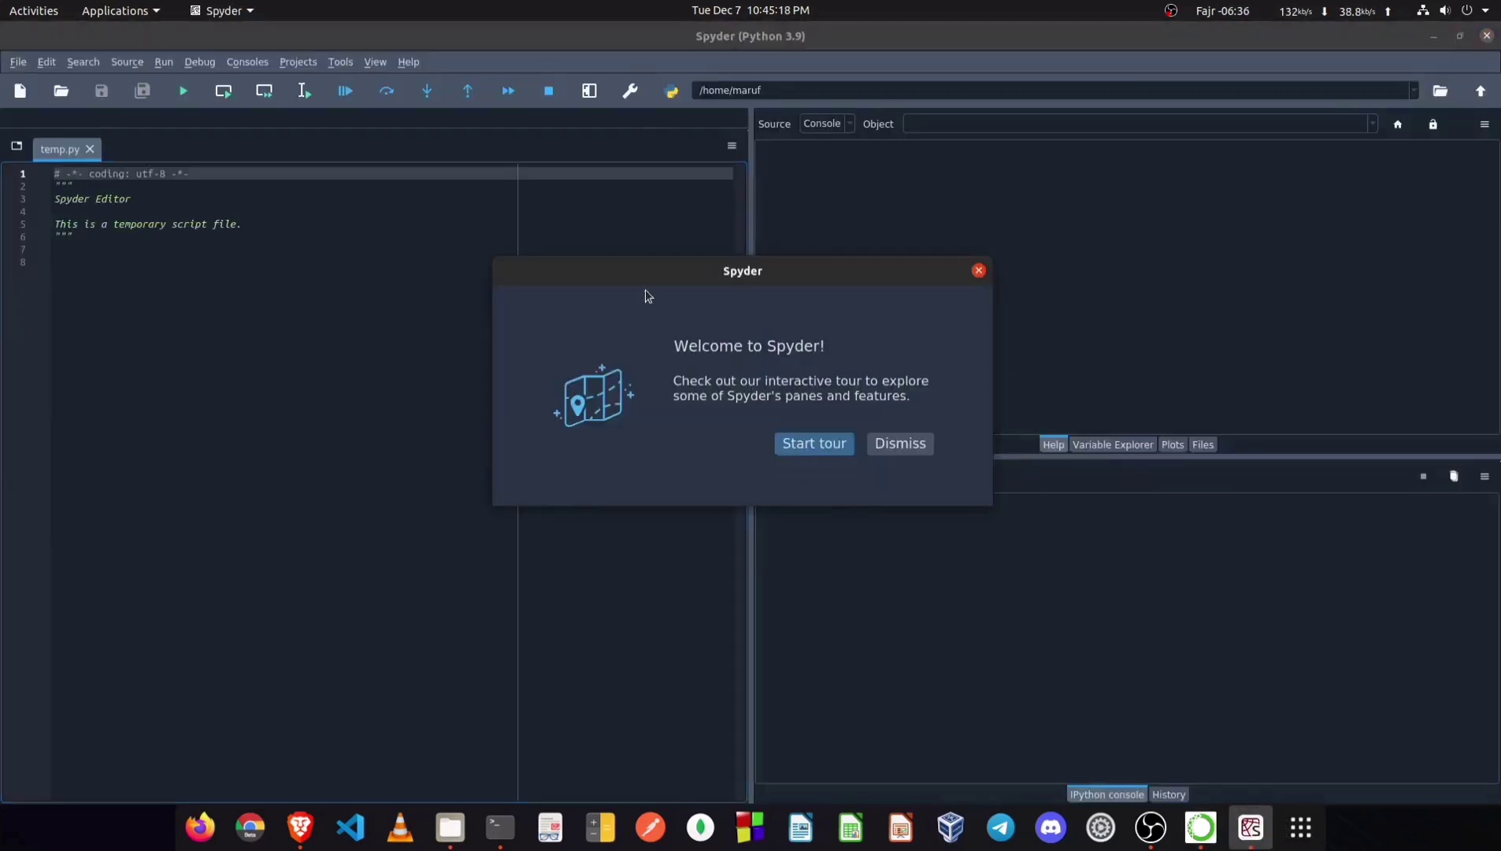
click(978, 271)
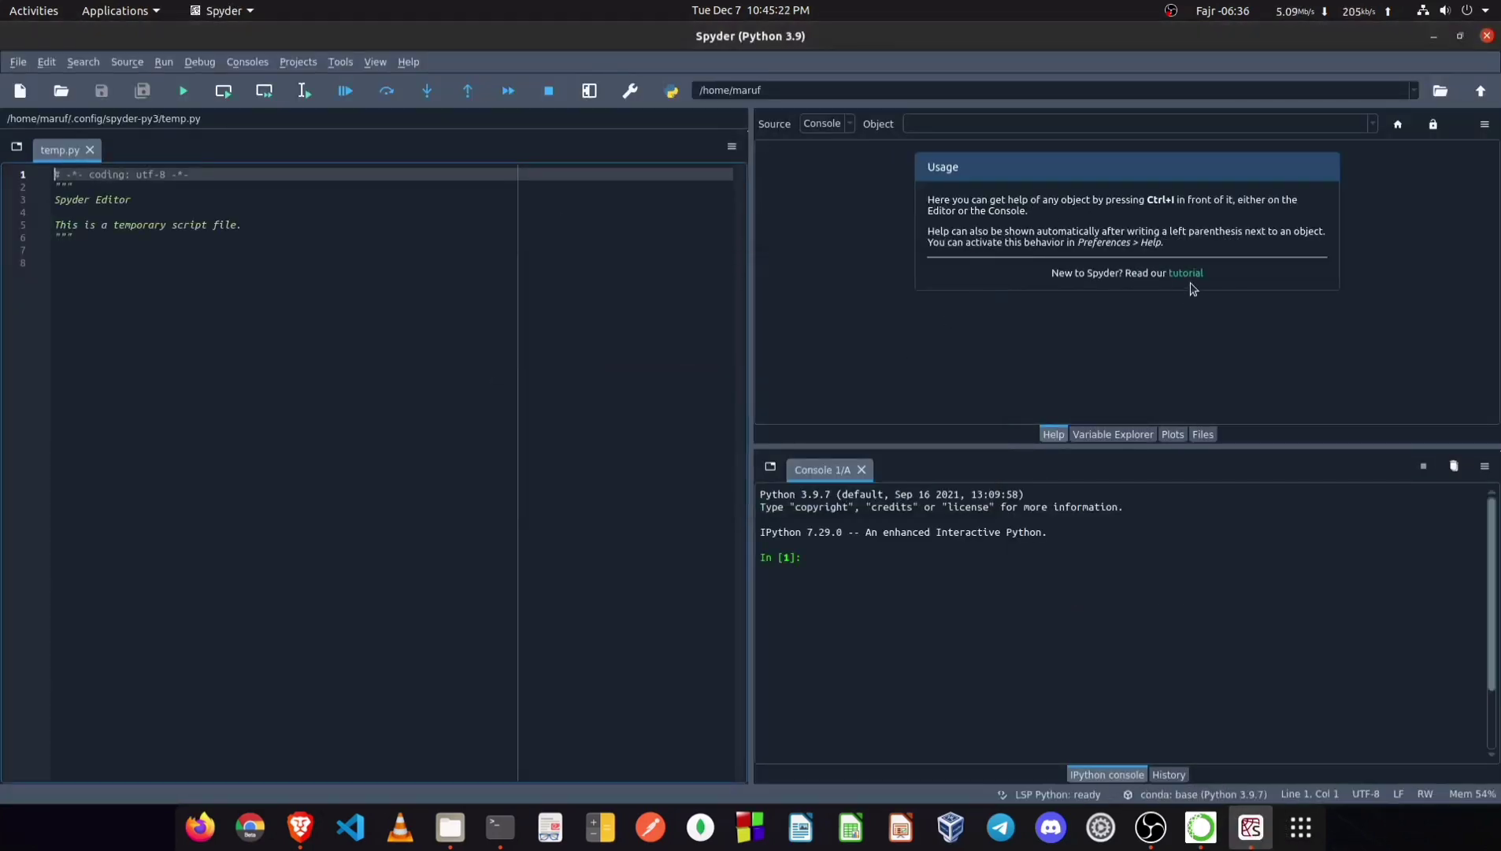
Step: Add the statement print("Hello, World!") on line 8 of temp.py in the Spyder editor
click(238, 264)
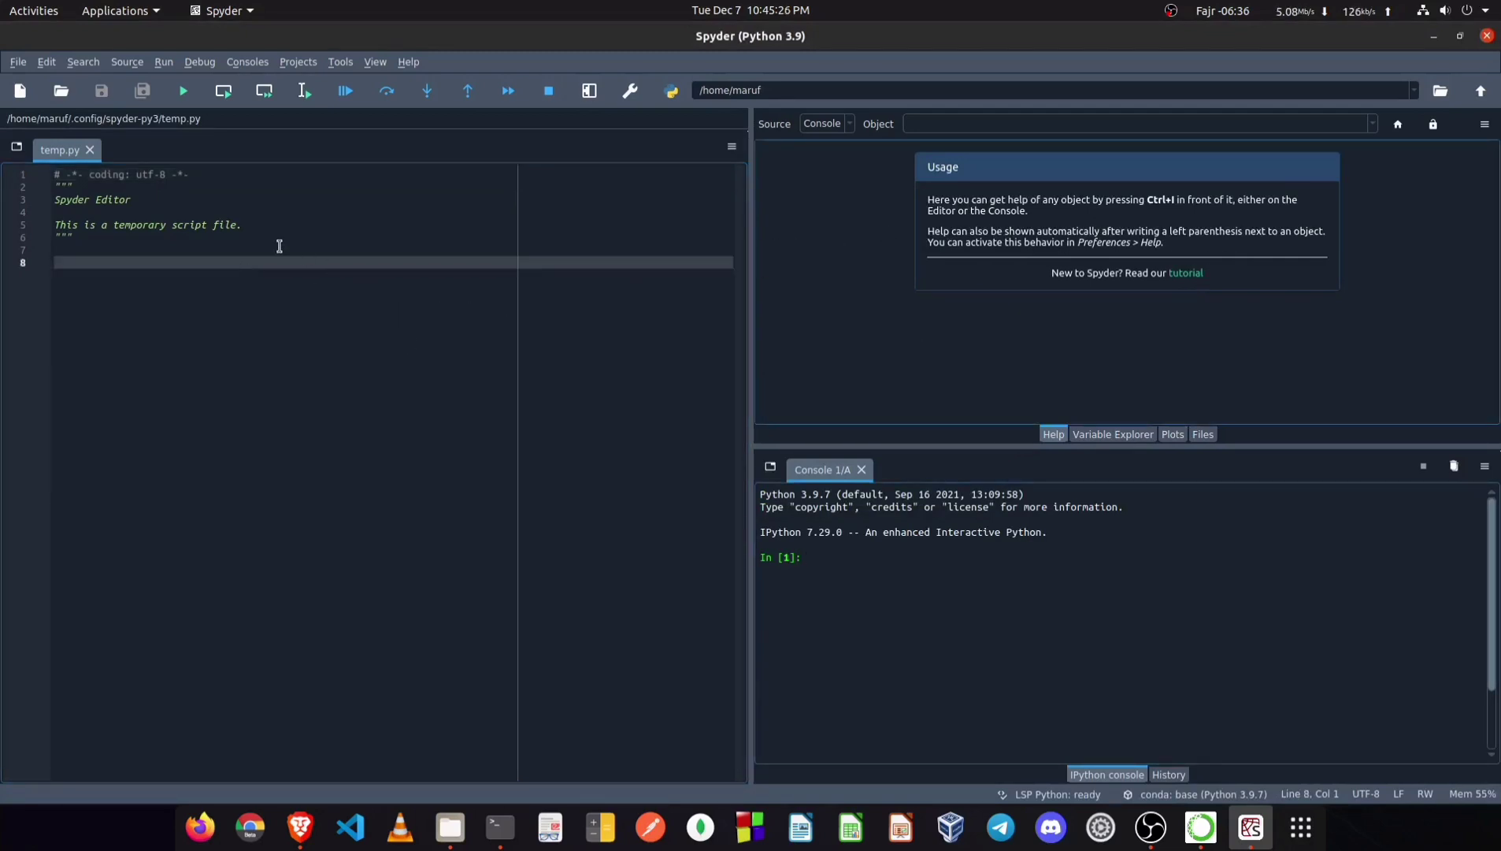
text(print()
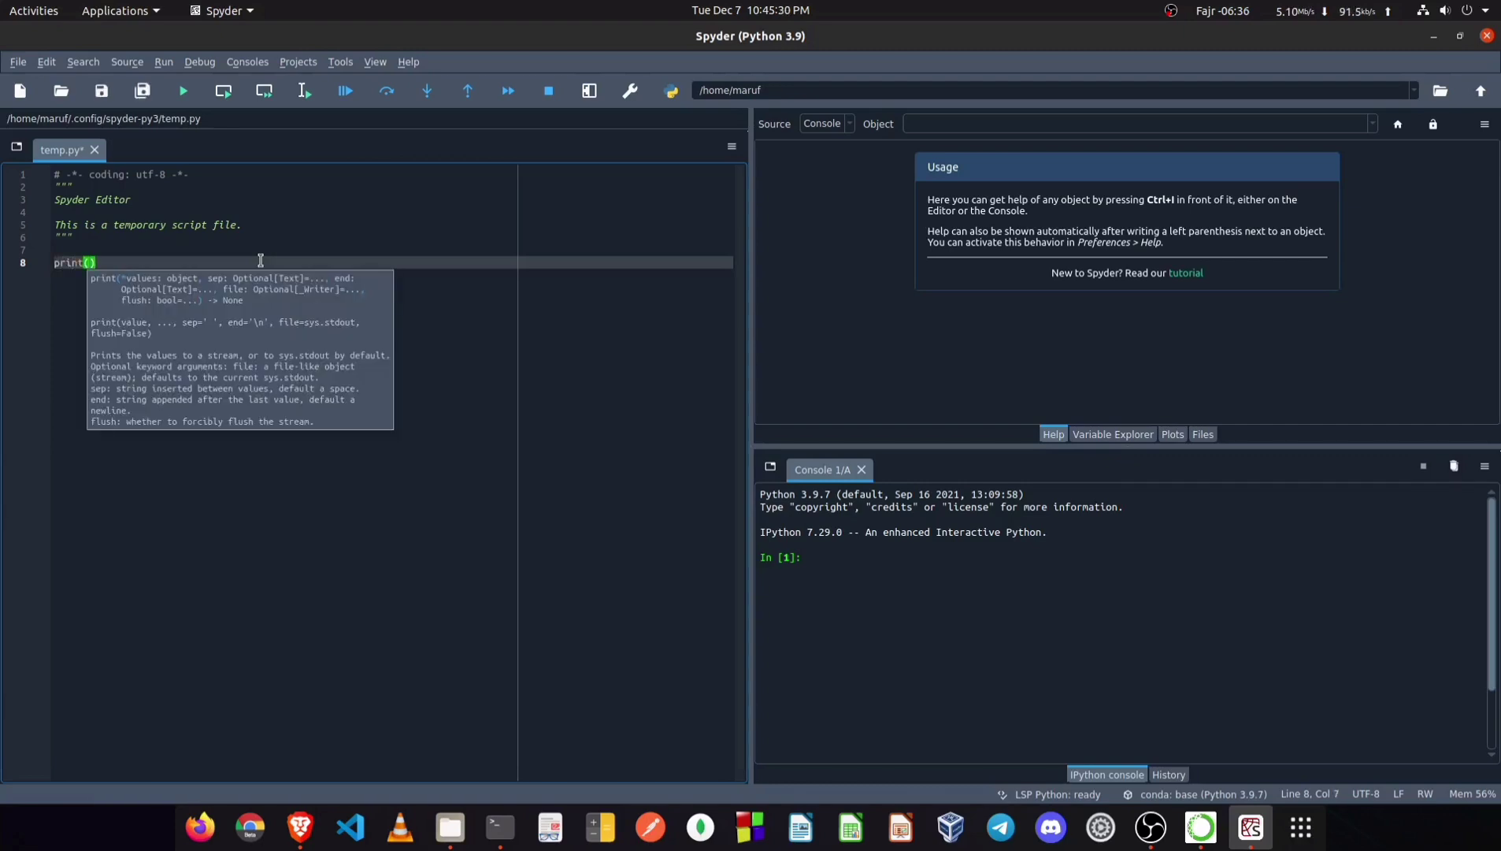
text("Hell)
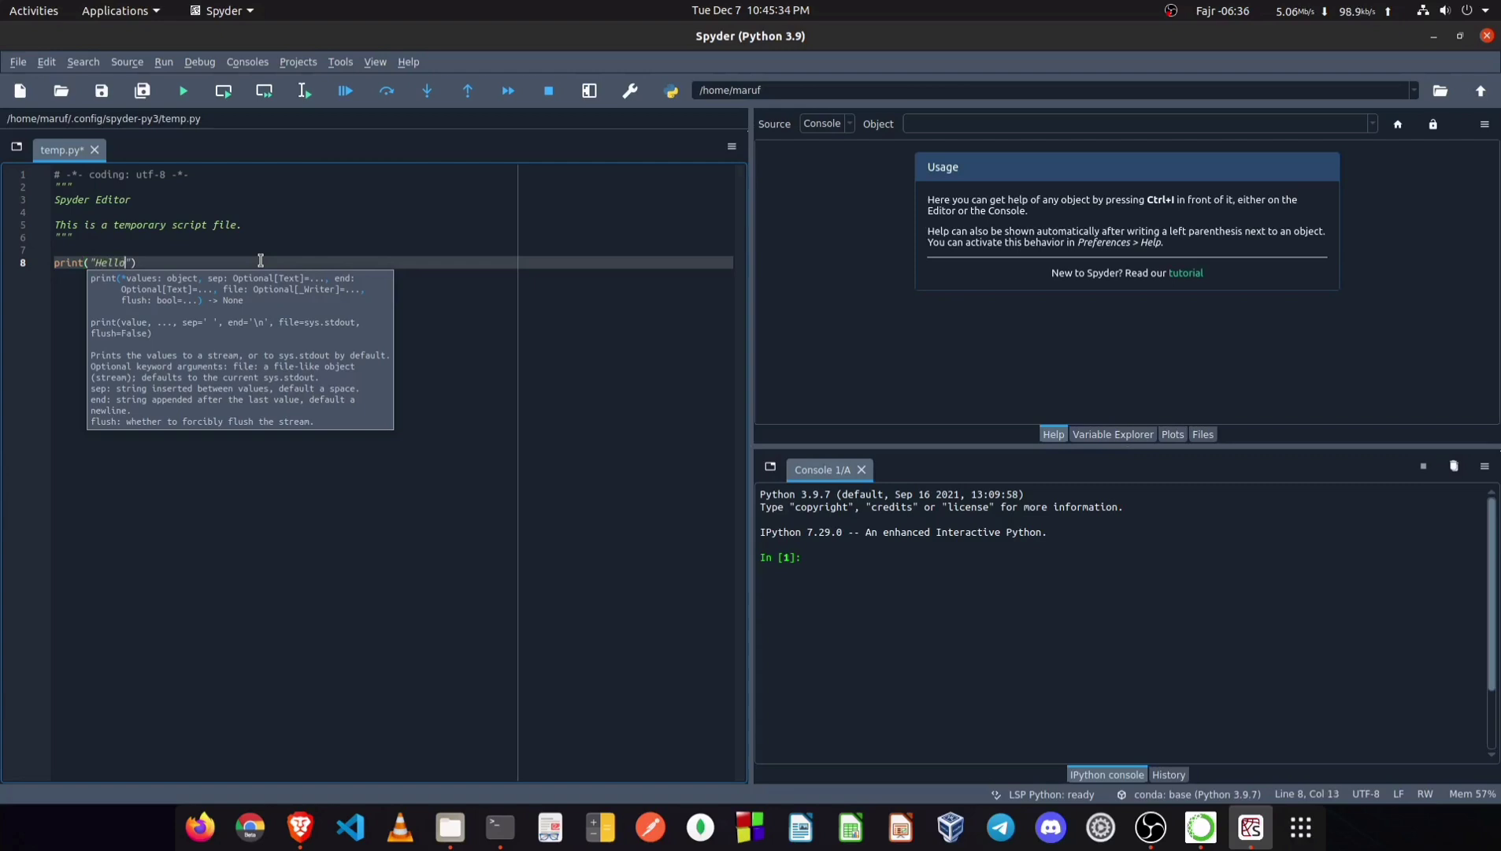
text(o, World!)
key(End)
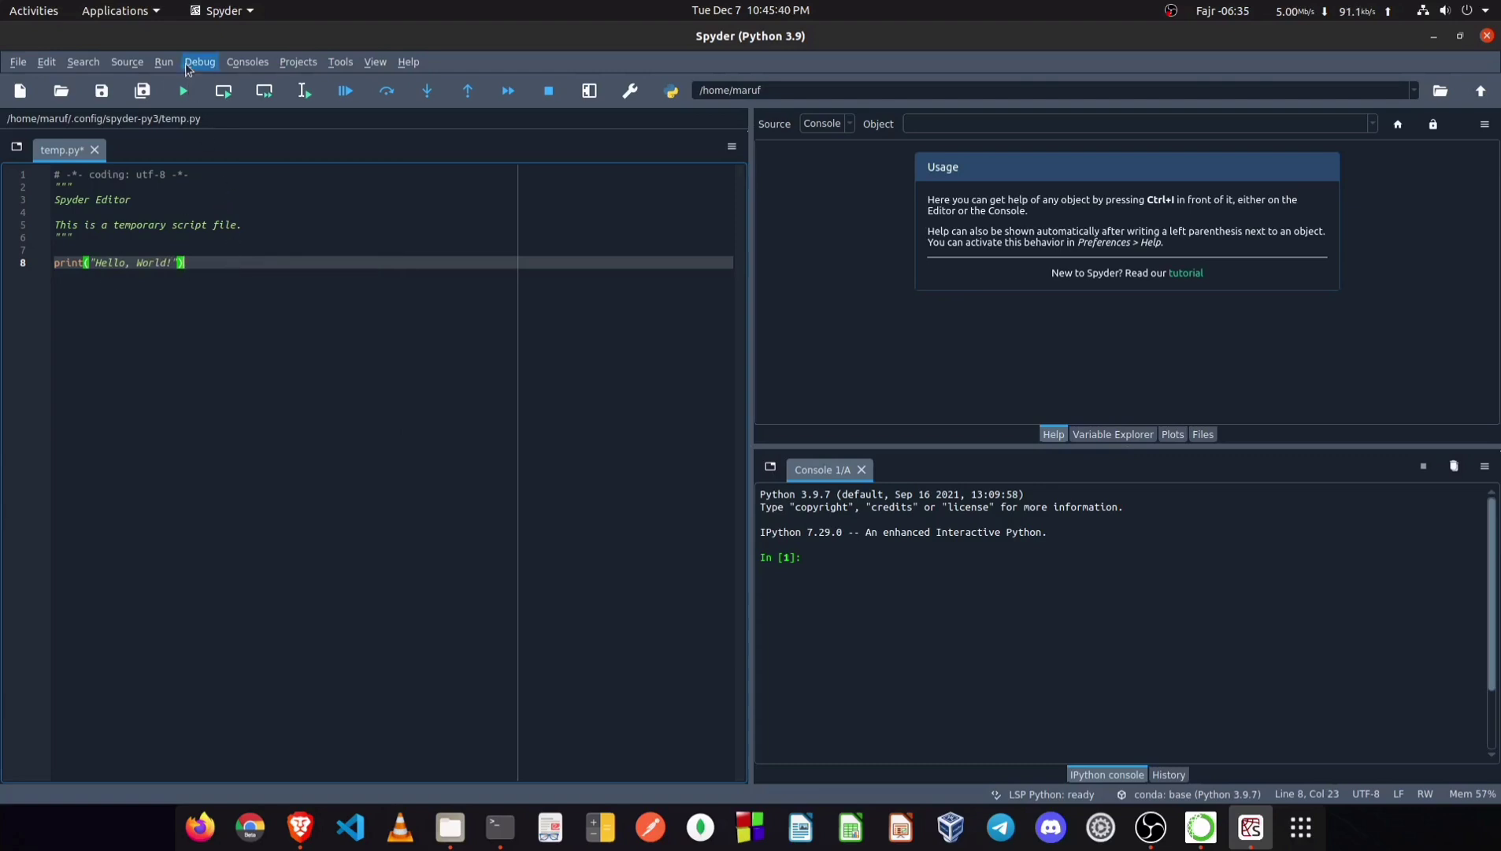
Step: Run temp.py with the default run settings, executing in the current console, and highlight the printed output
click(186, 92)
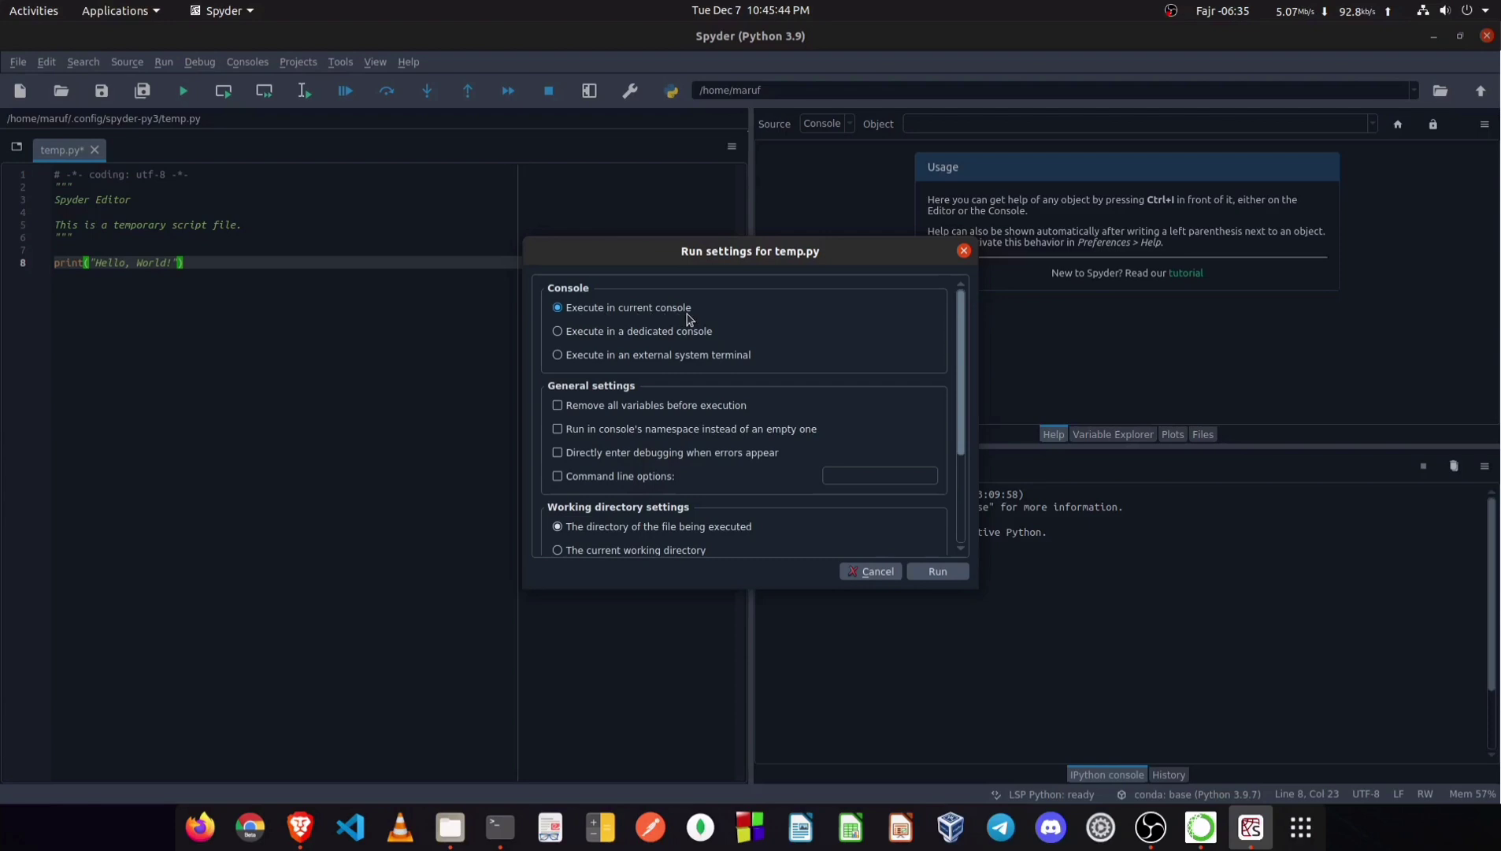
click(919, 570)
drag(846, 581, 762, 565)
click(838, 581)
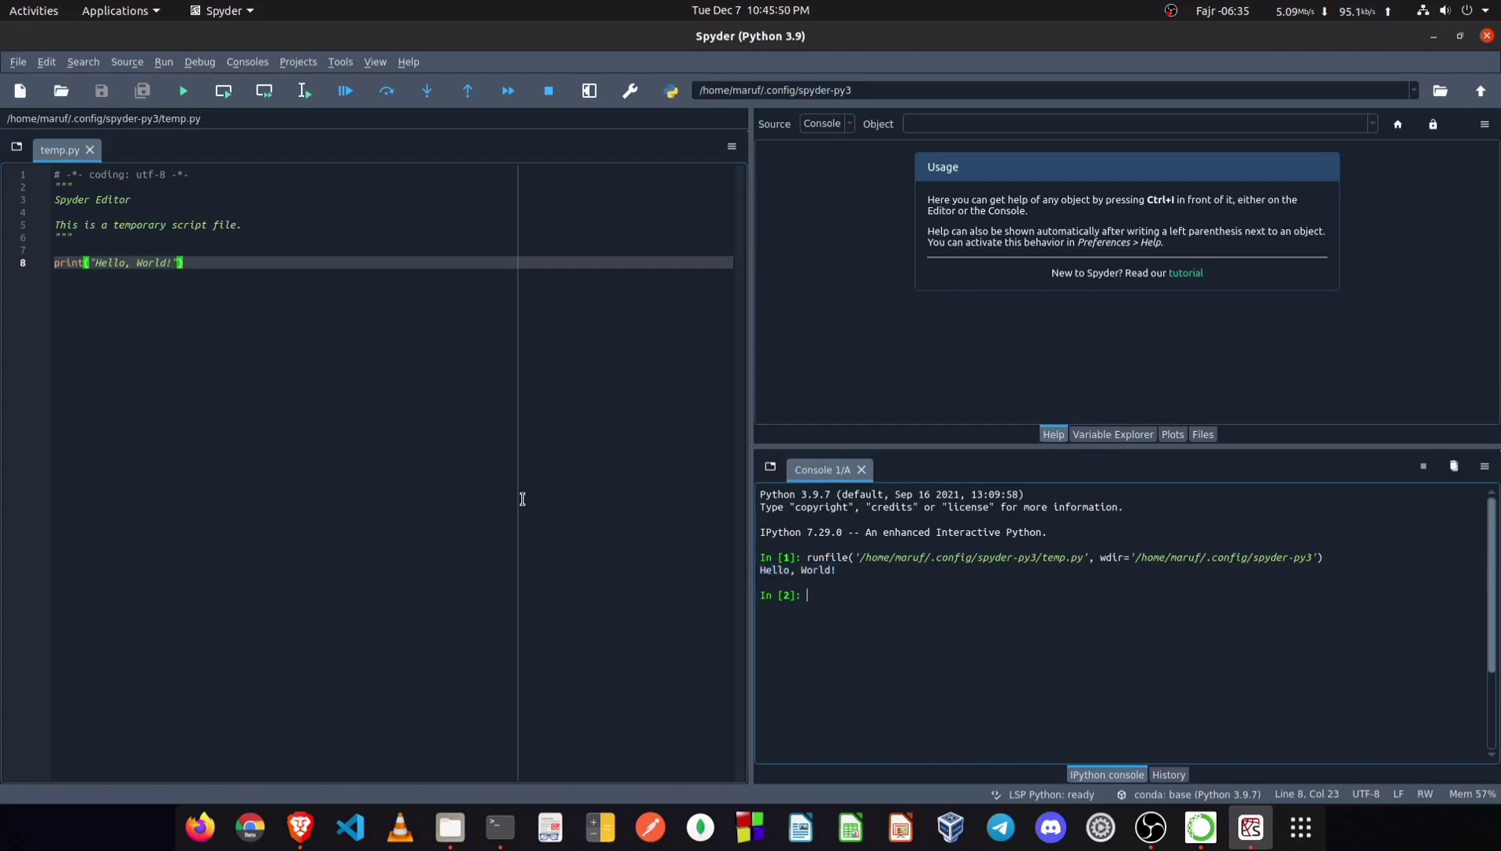
Step: Add print(2 + 22) on line 9 of temp.py, enlarge the editor text and run the script again
scroll(621, 496, up, 4)
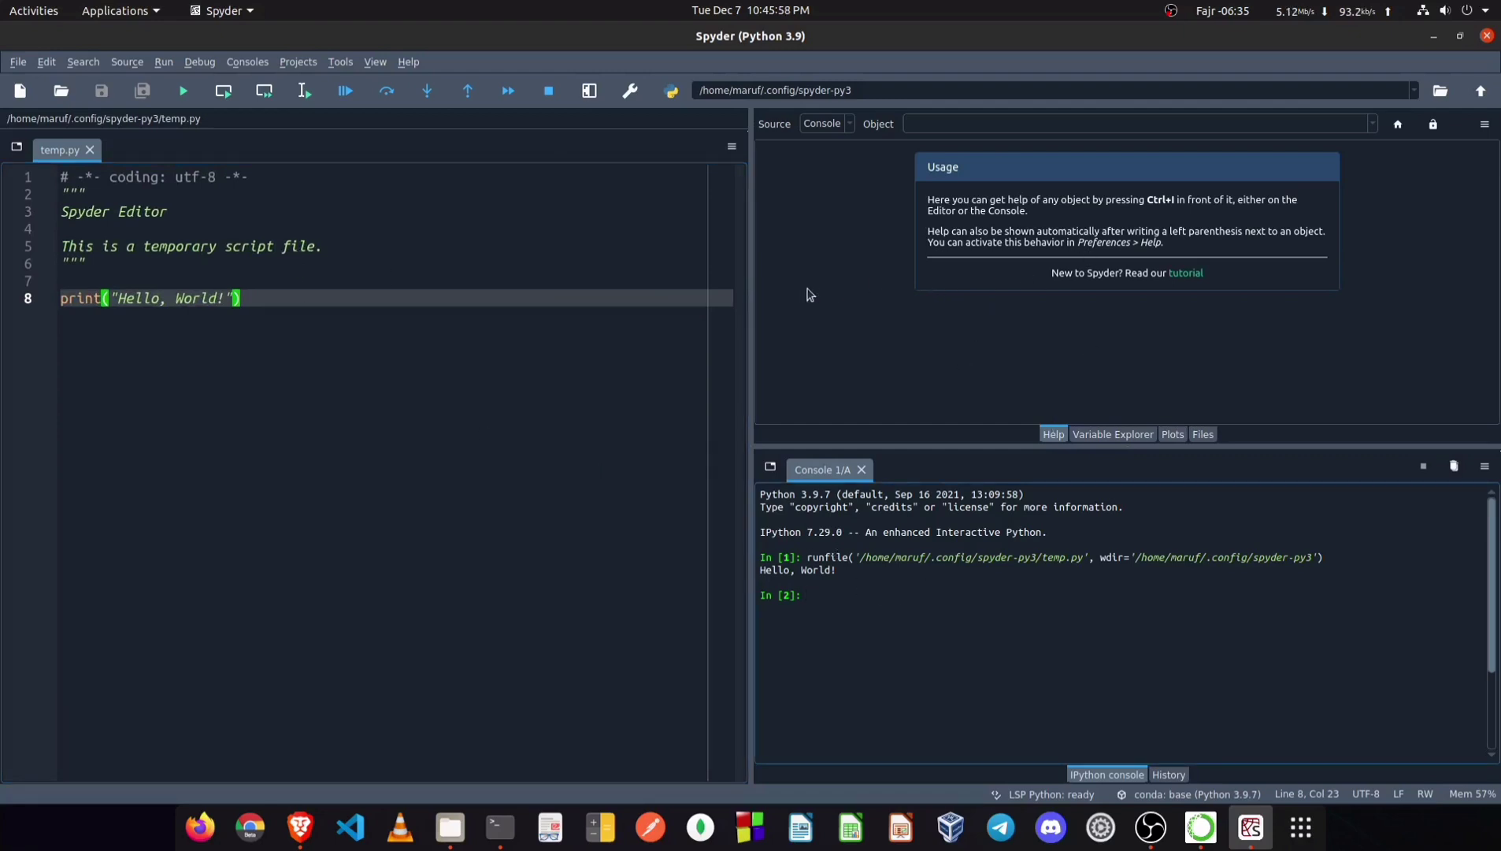
scroll(606, 295, down, 5)
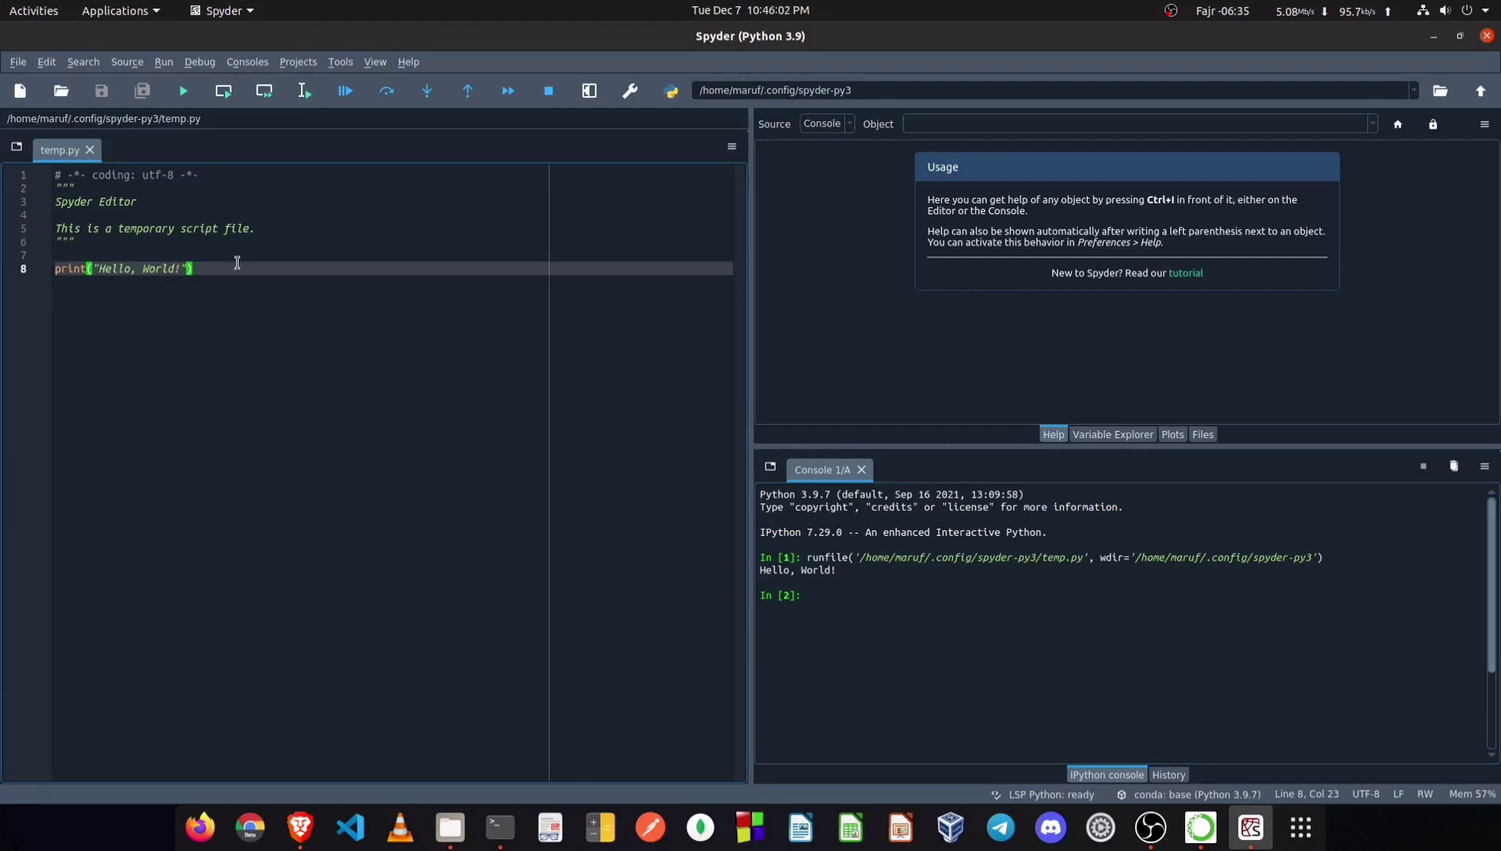
key(Return)
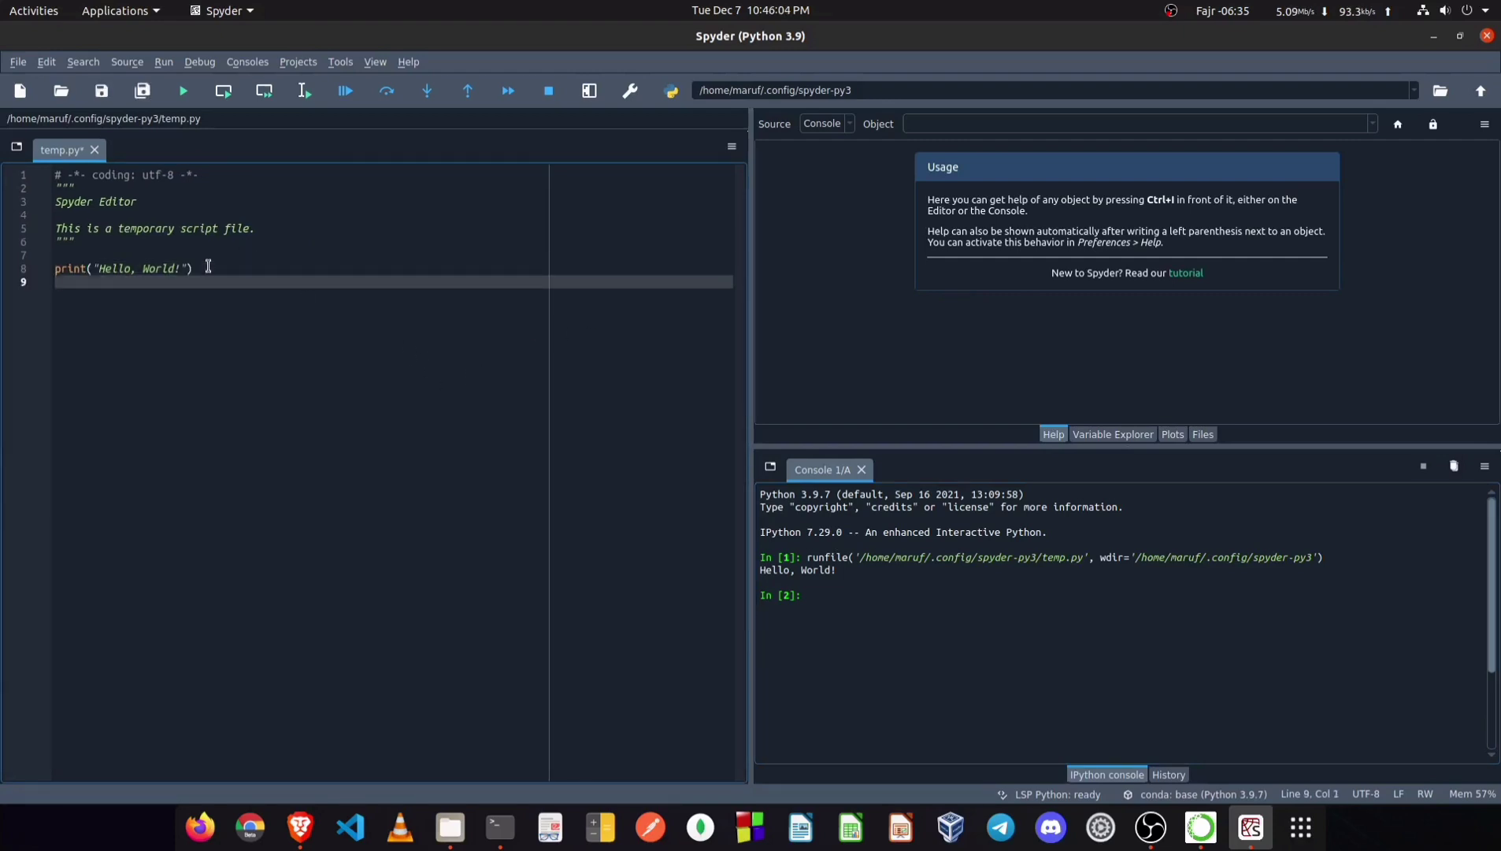
text(print())
key(Left)
text(2 + 22)
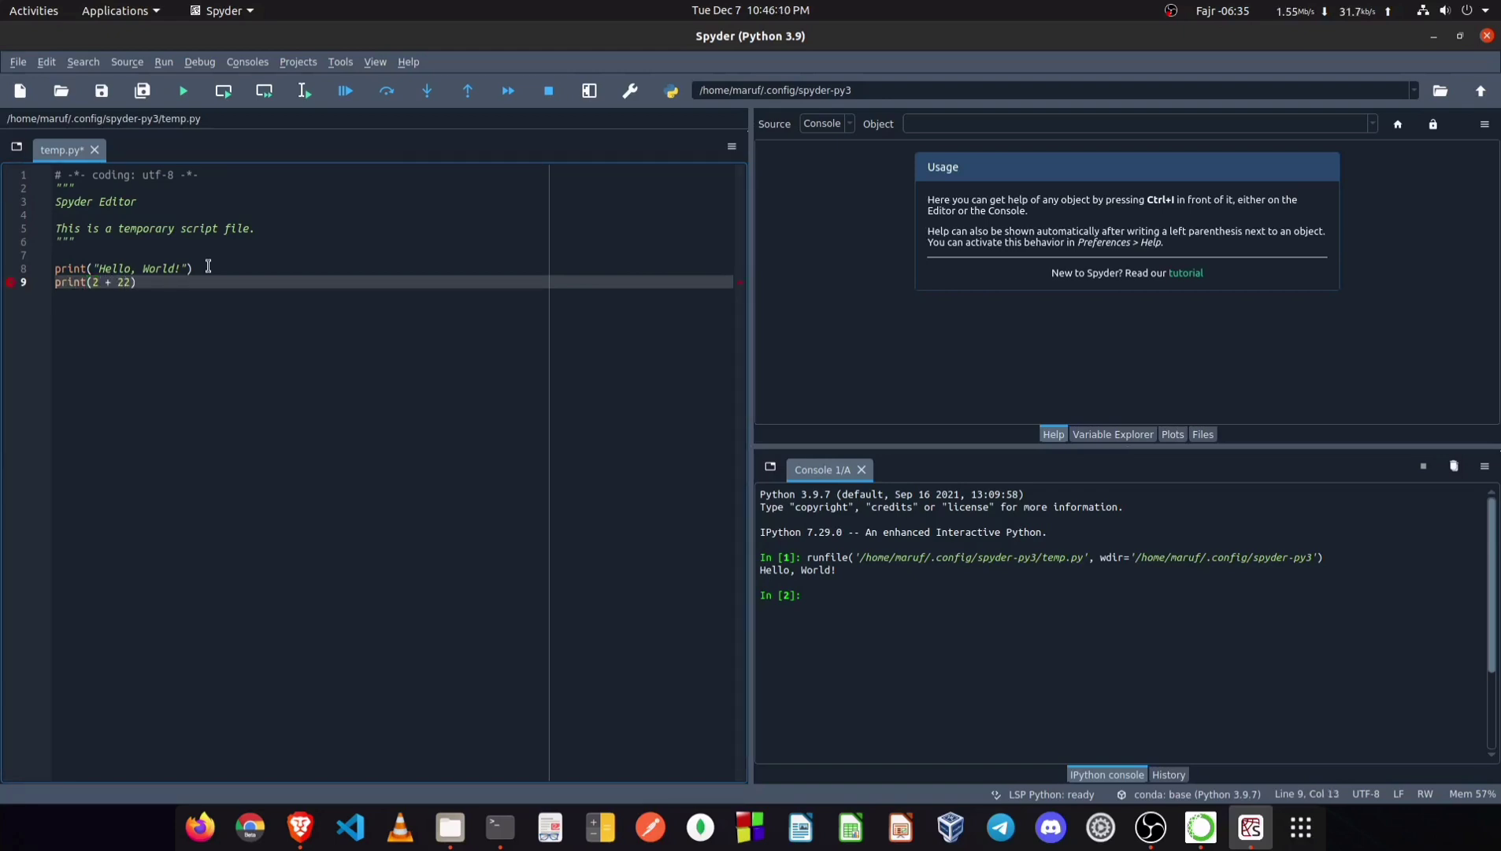
click(206, 426)
key(ctrl+plus)
key(ctrl+plus)
key(ctrl+plus)
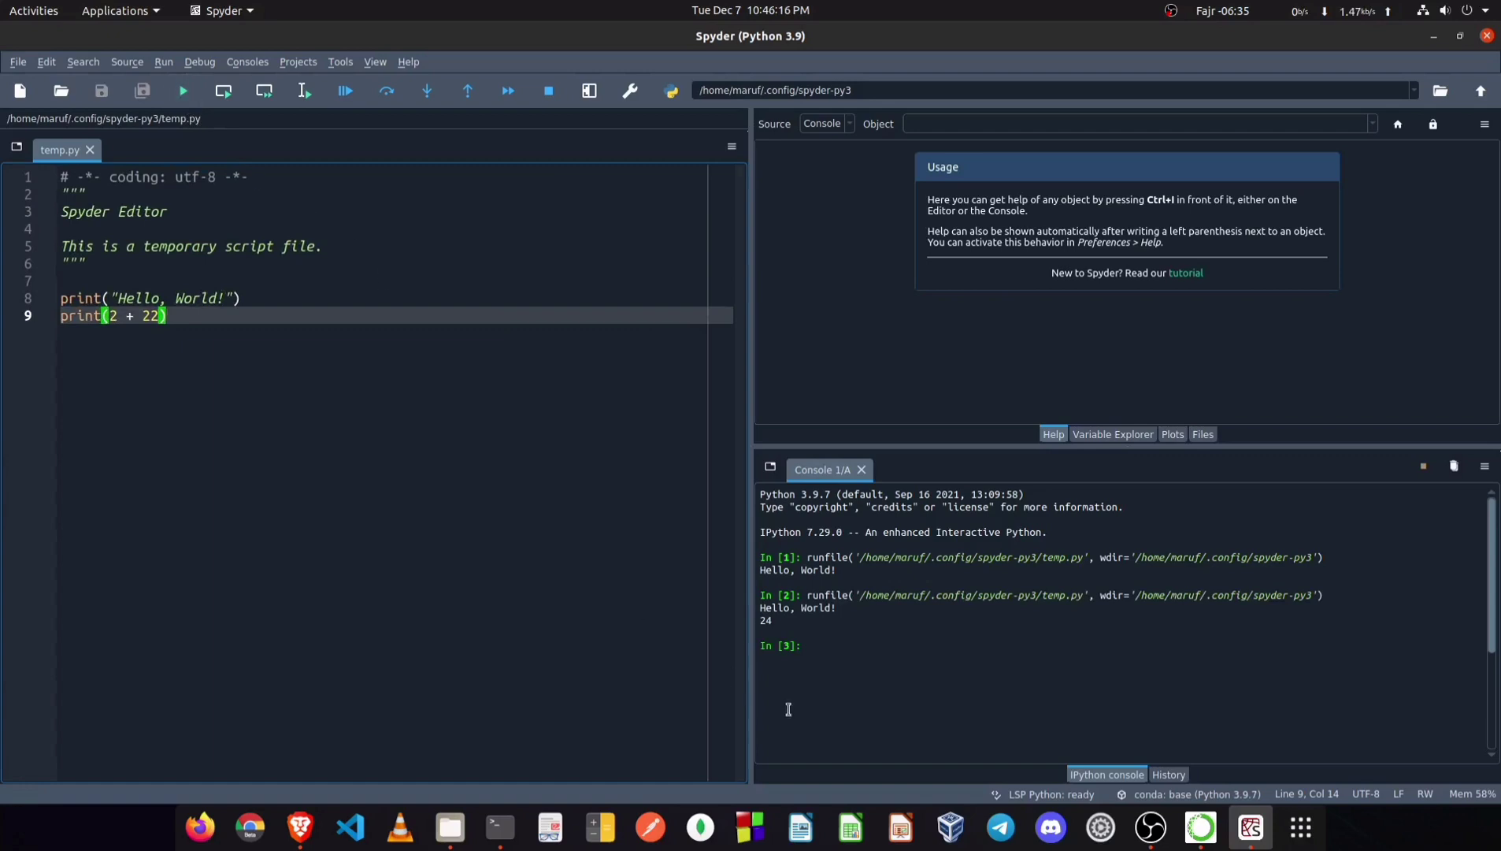
drag(784, 623, 756, 622)
Step: Switch from Spyder to the terminal window and interrupt the running anaconda-navigator process
click(500, 827)
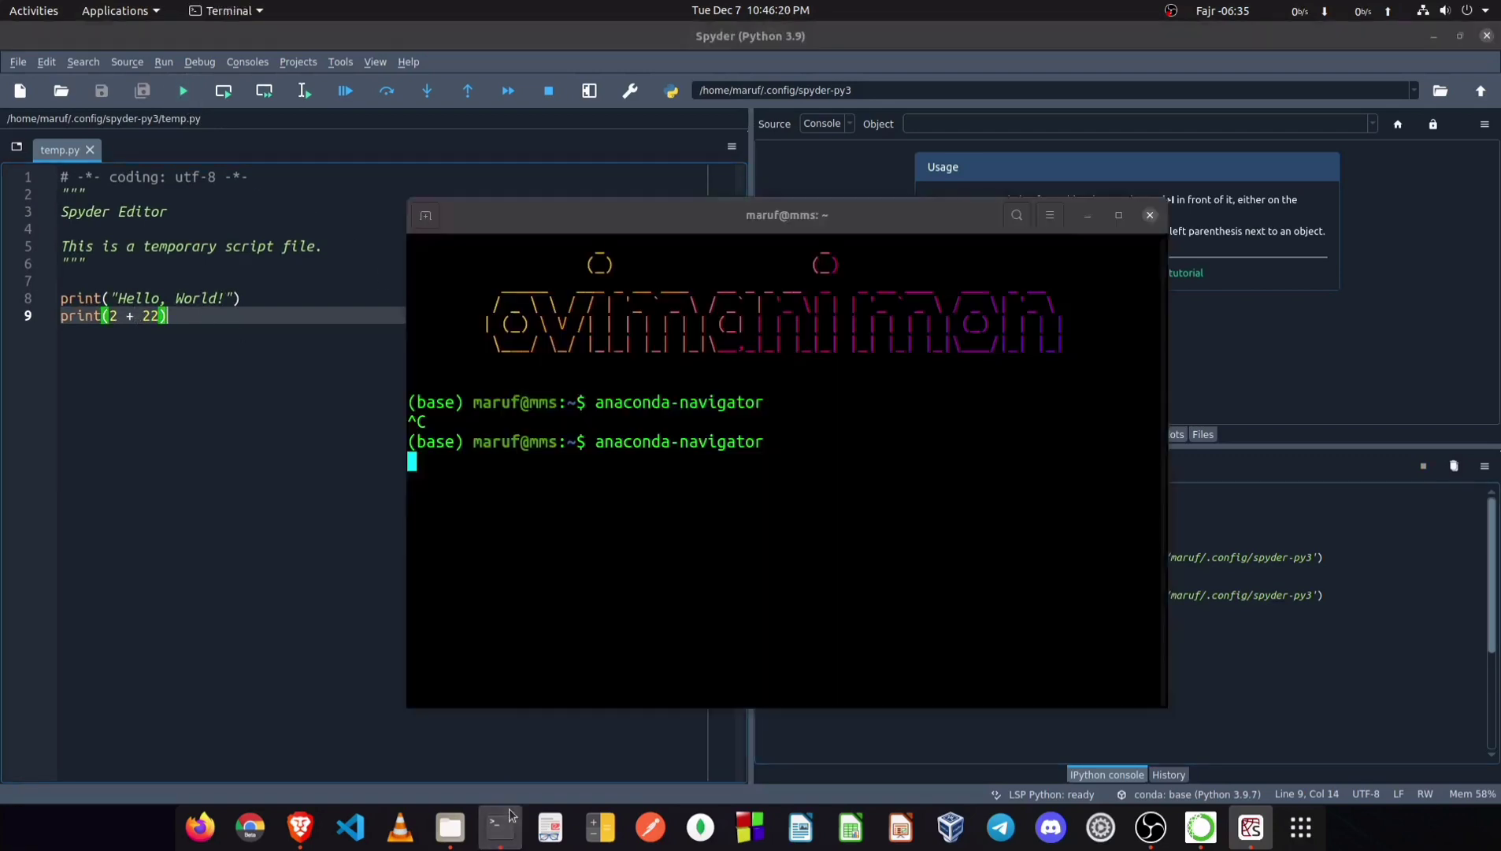
click(266, 499)
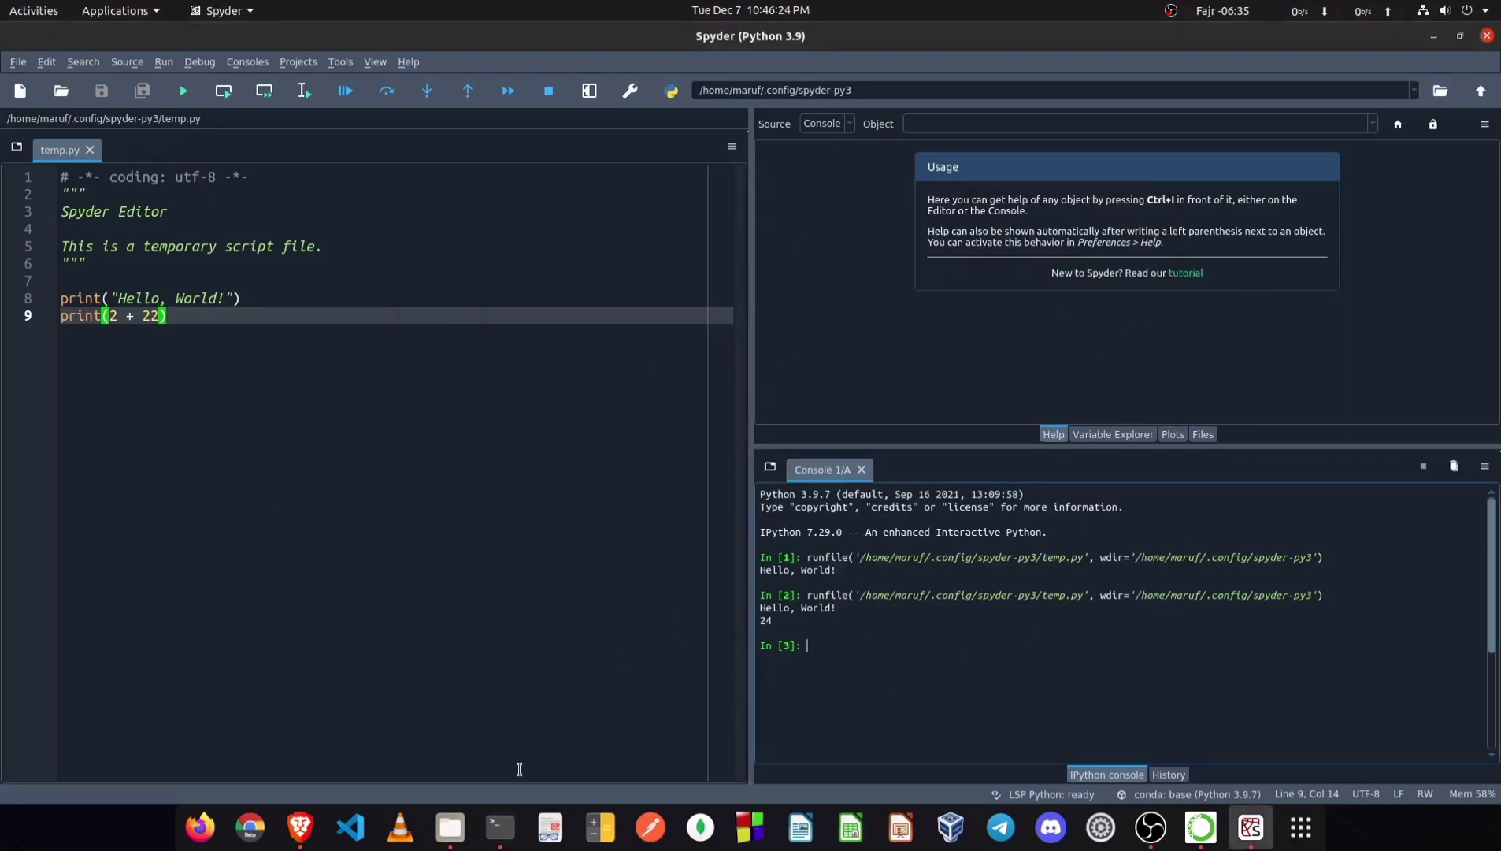
click(503, 824)
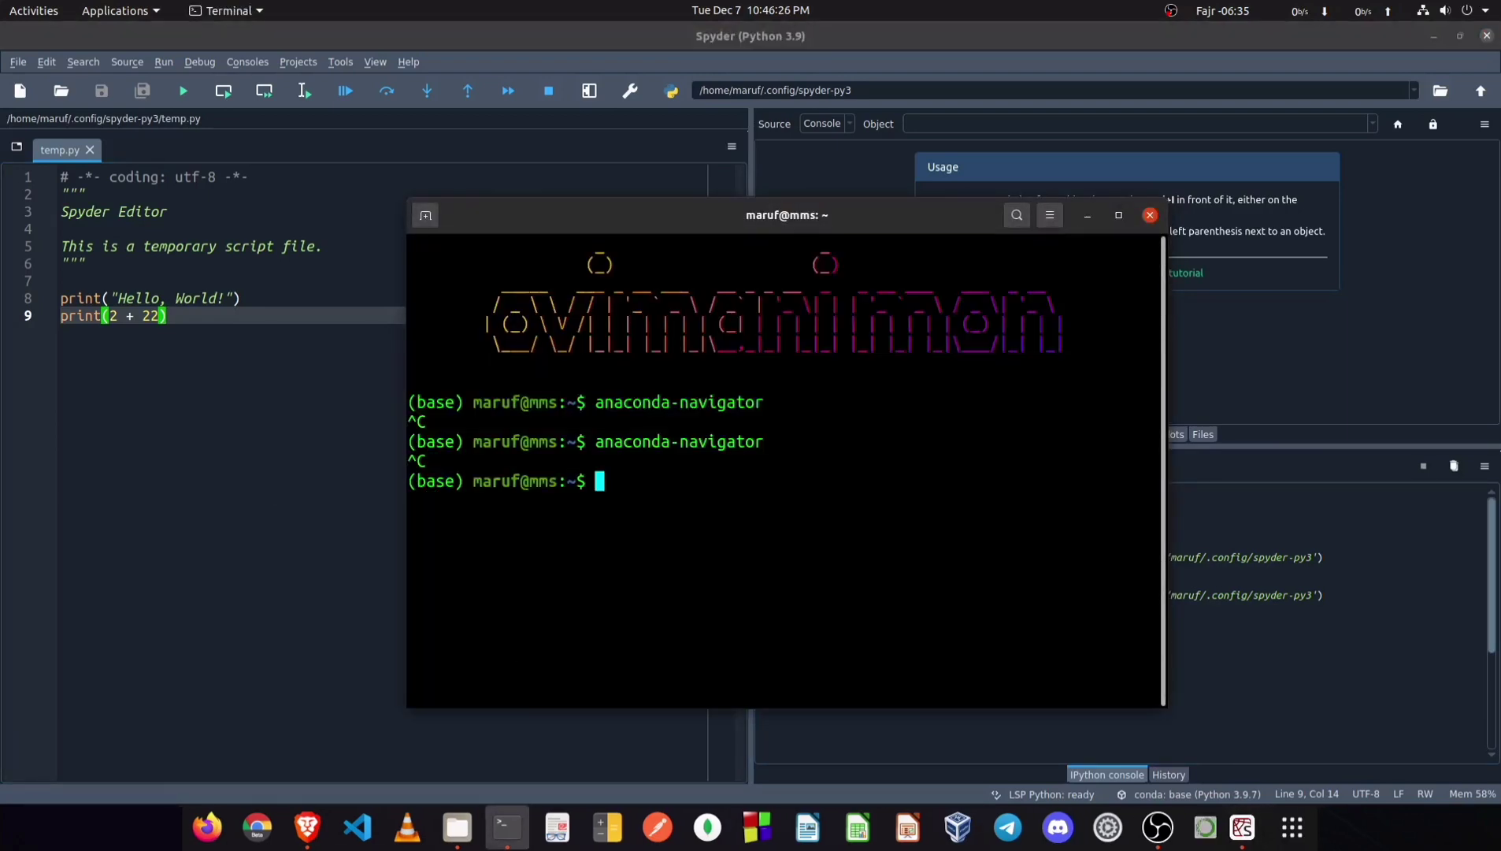
key(ctrl+c)
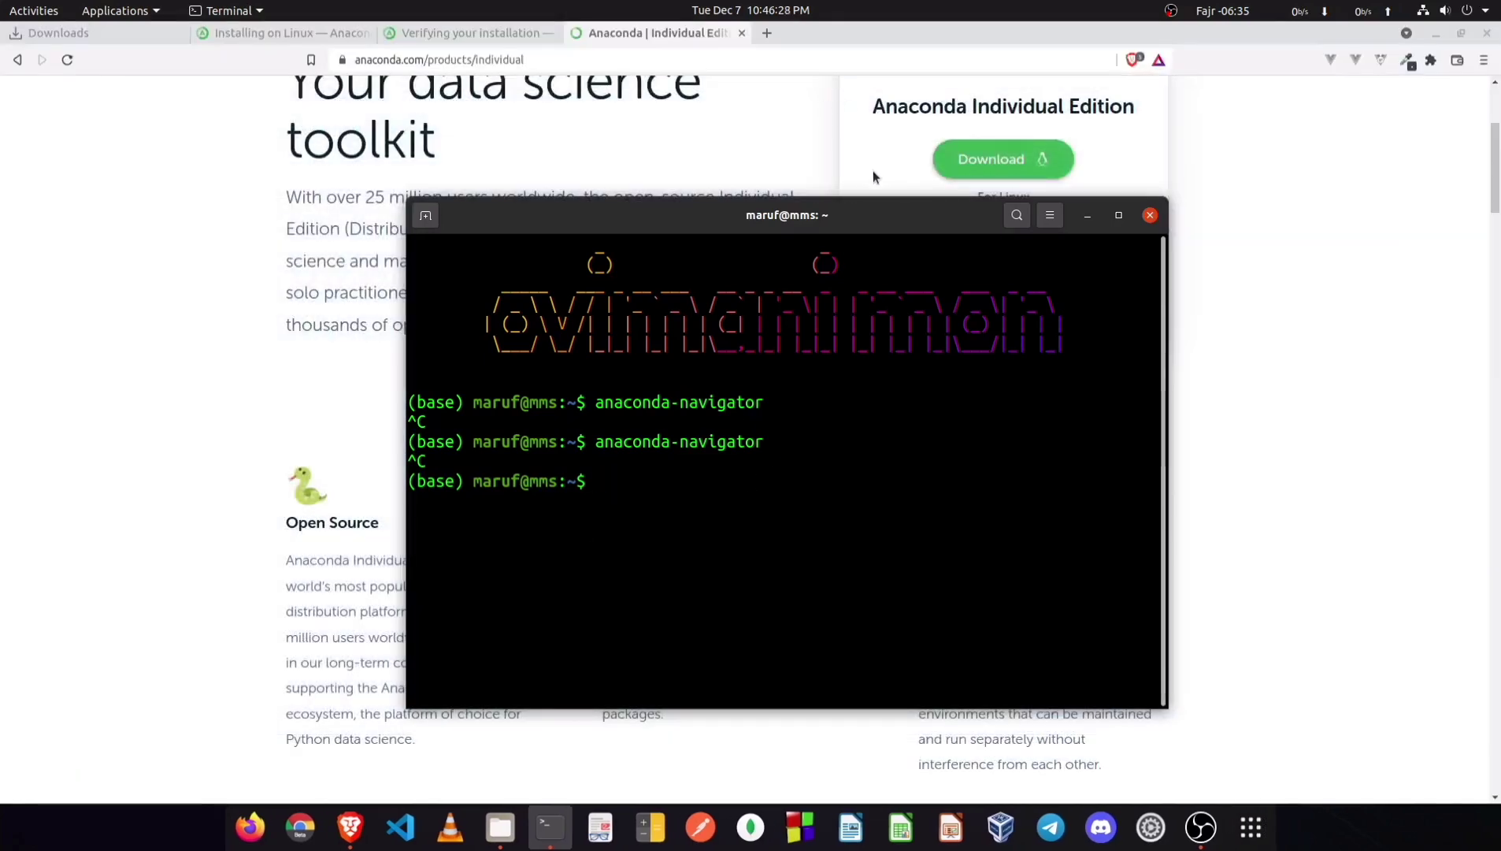
Step: Rerun the anaconda-navigator command, and launch Qt Console from Navigator in a maximized window
key(Up)
key(Return)
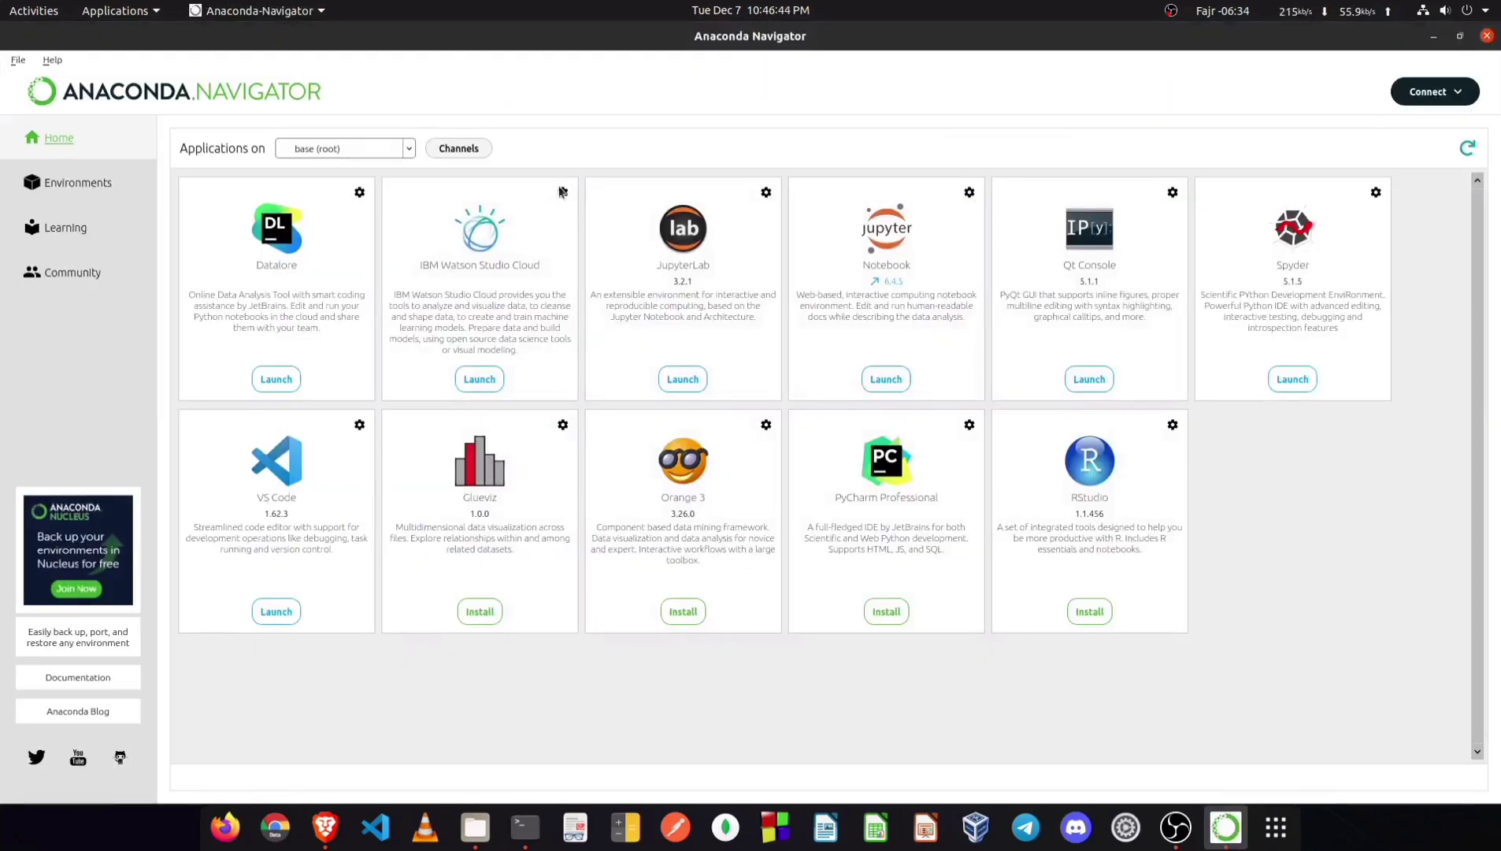
click(1092, 380)
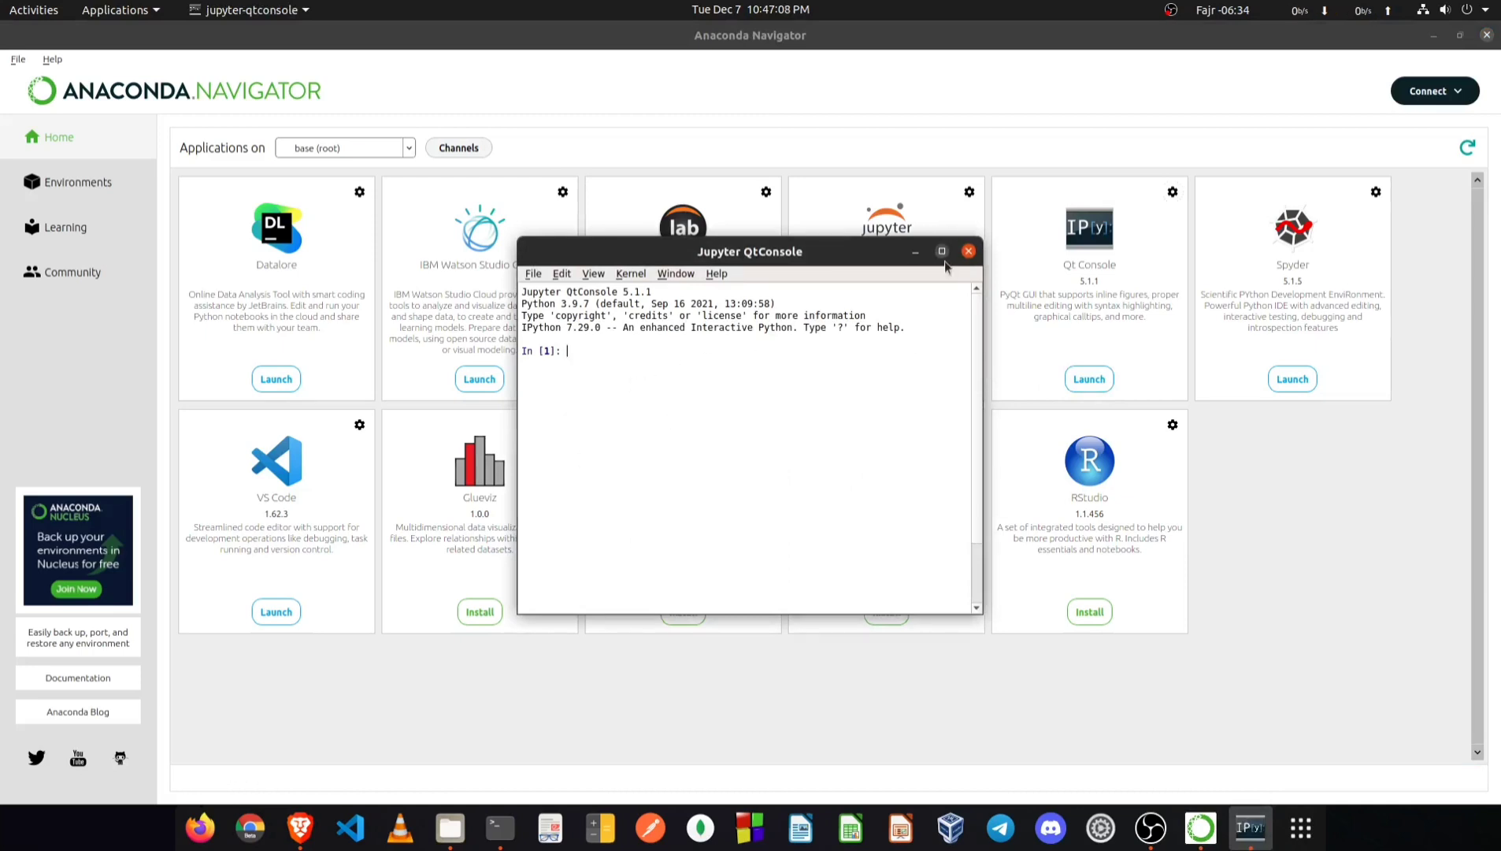
click(941, 251)
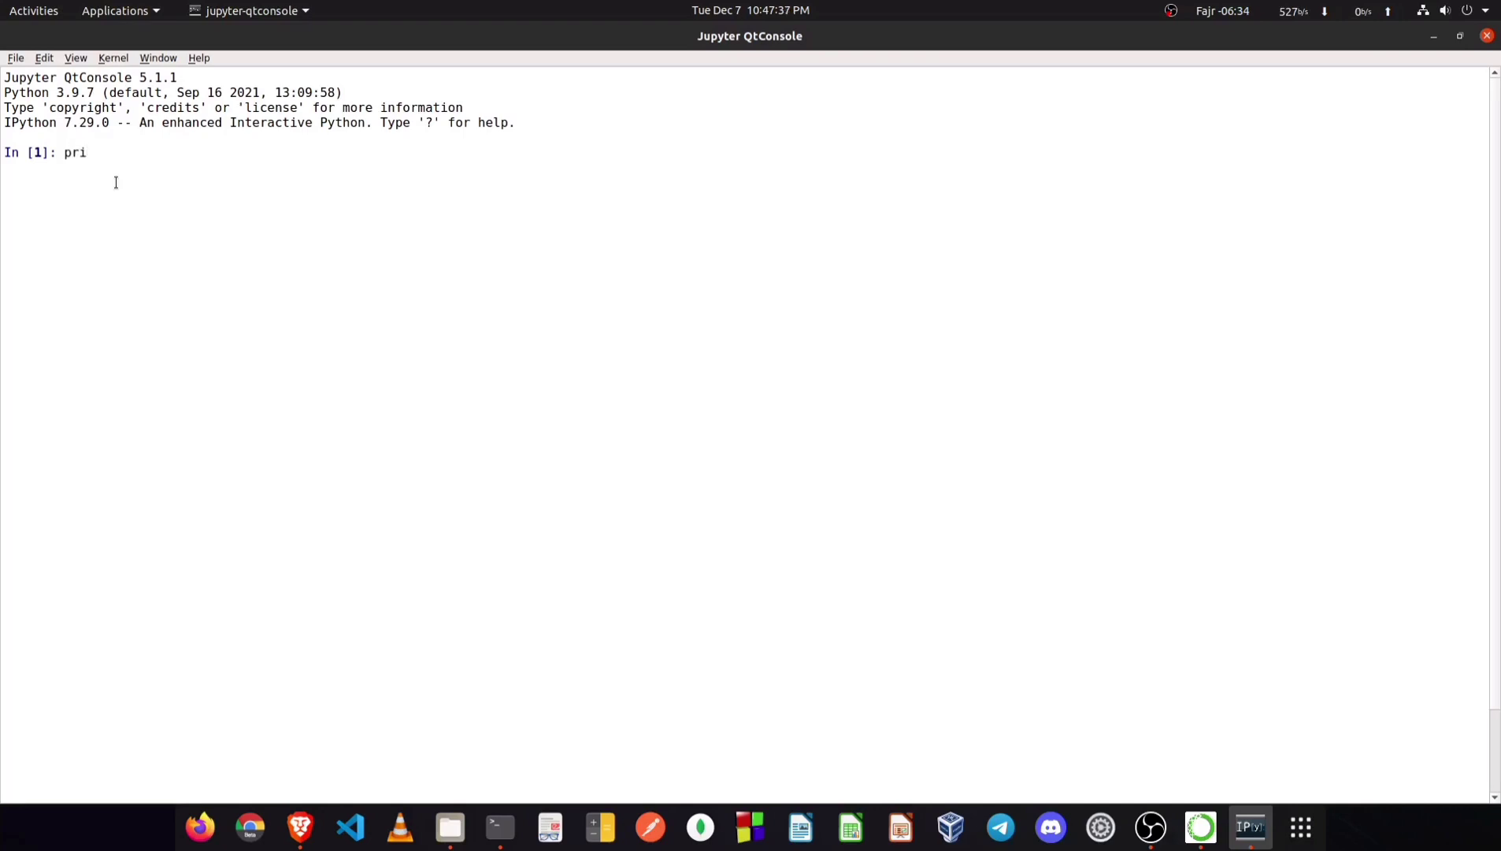
Step: Run print("Hello, World") in the Jupyter QtConsole and highlight the printed output
text(nt)
text(()
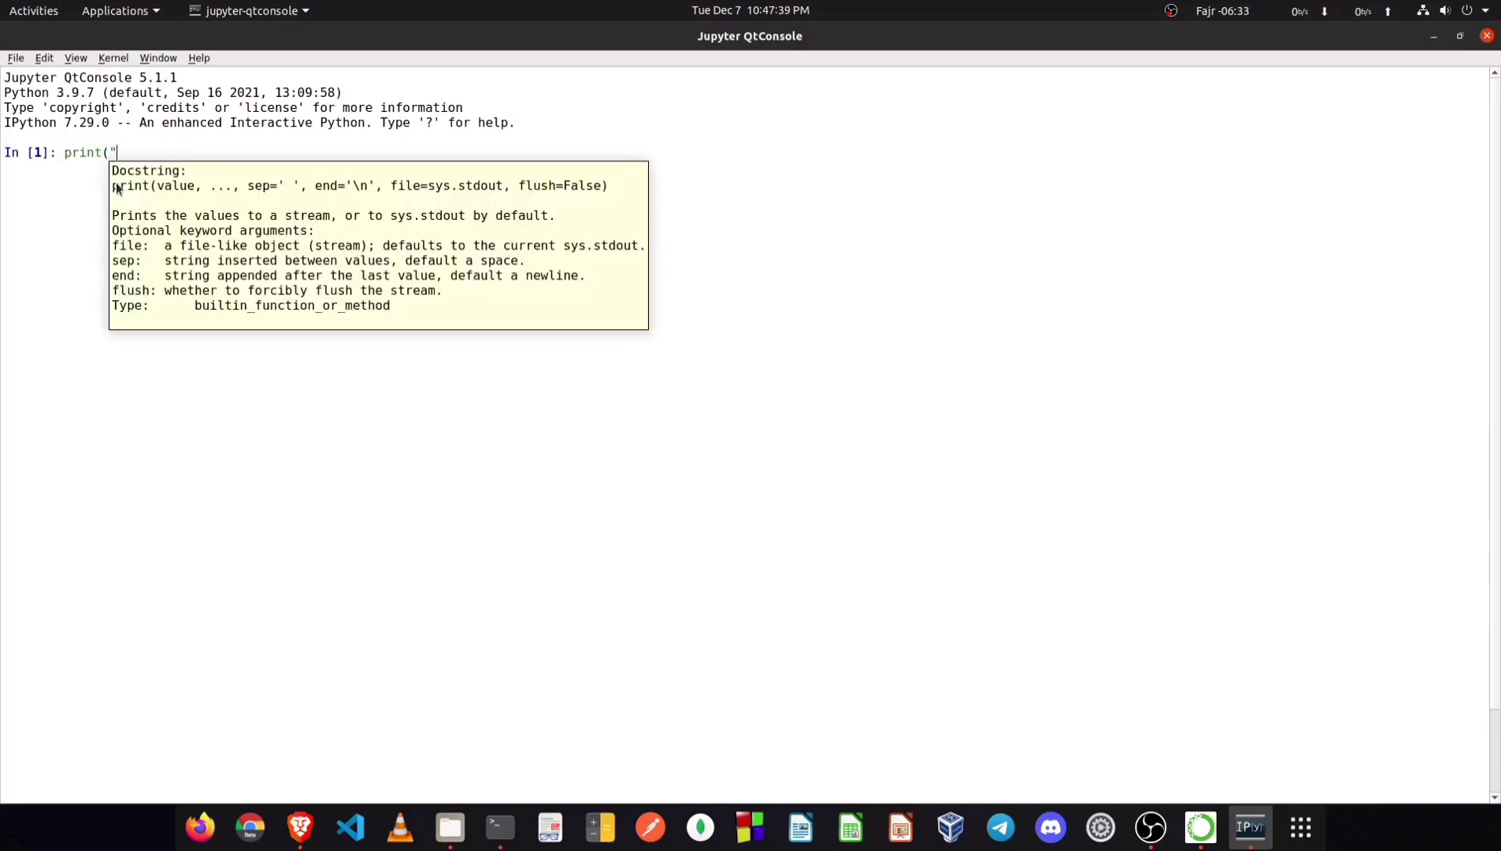
text("Hello )
text( World"))
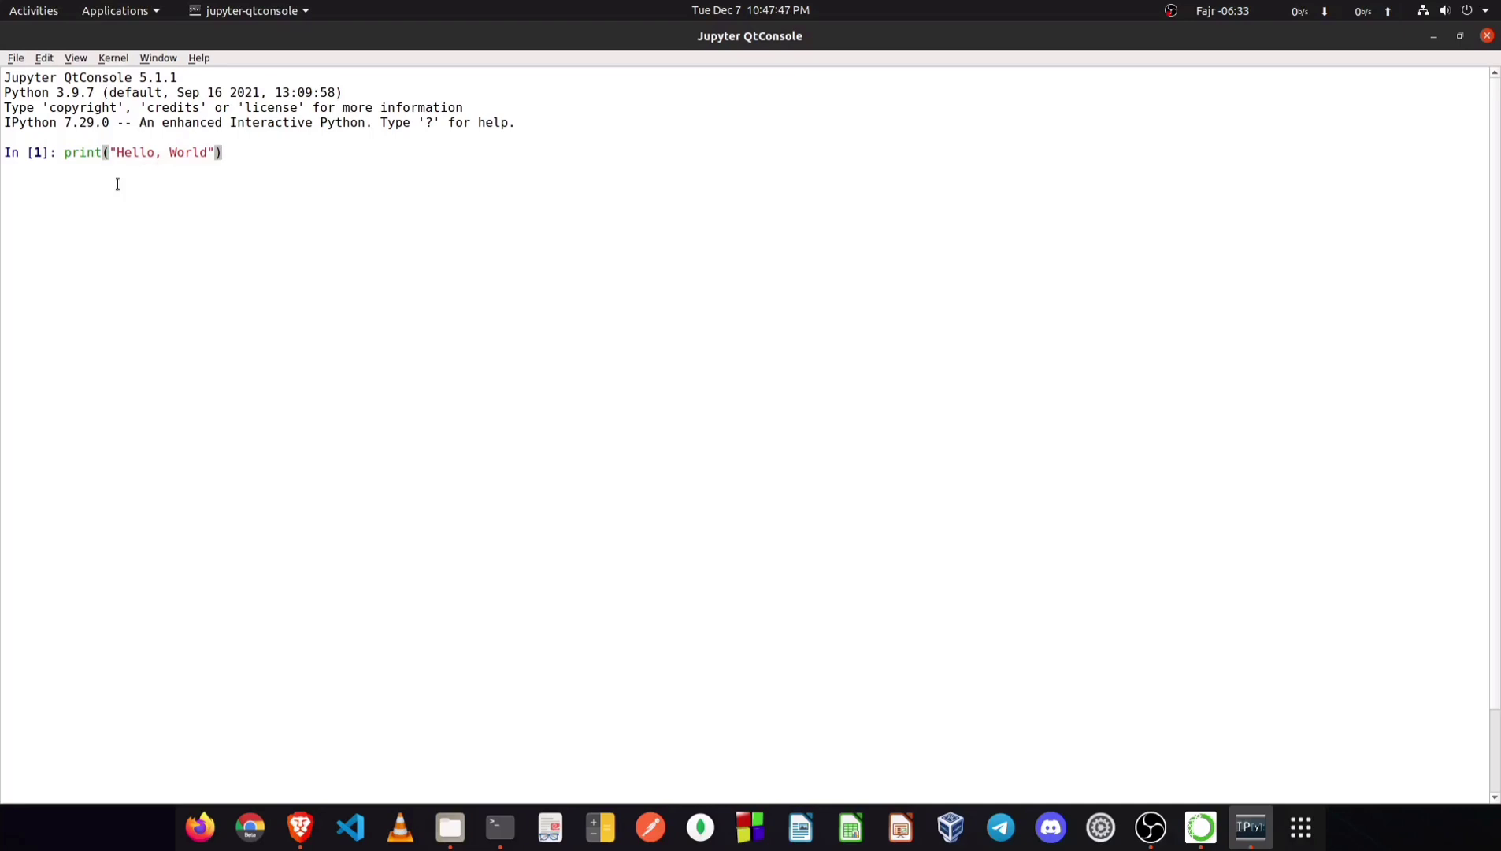
key(Return)
drag(100, 180, 11, 172)
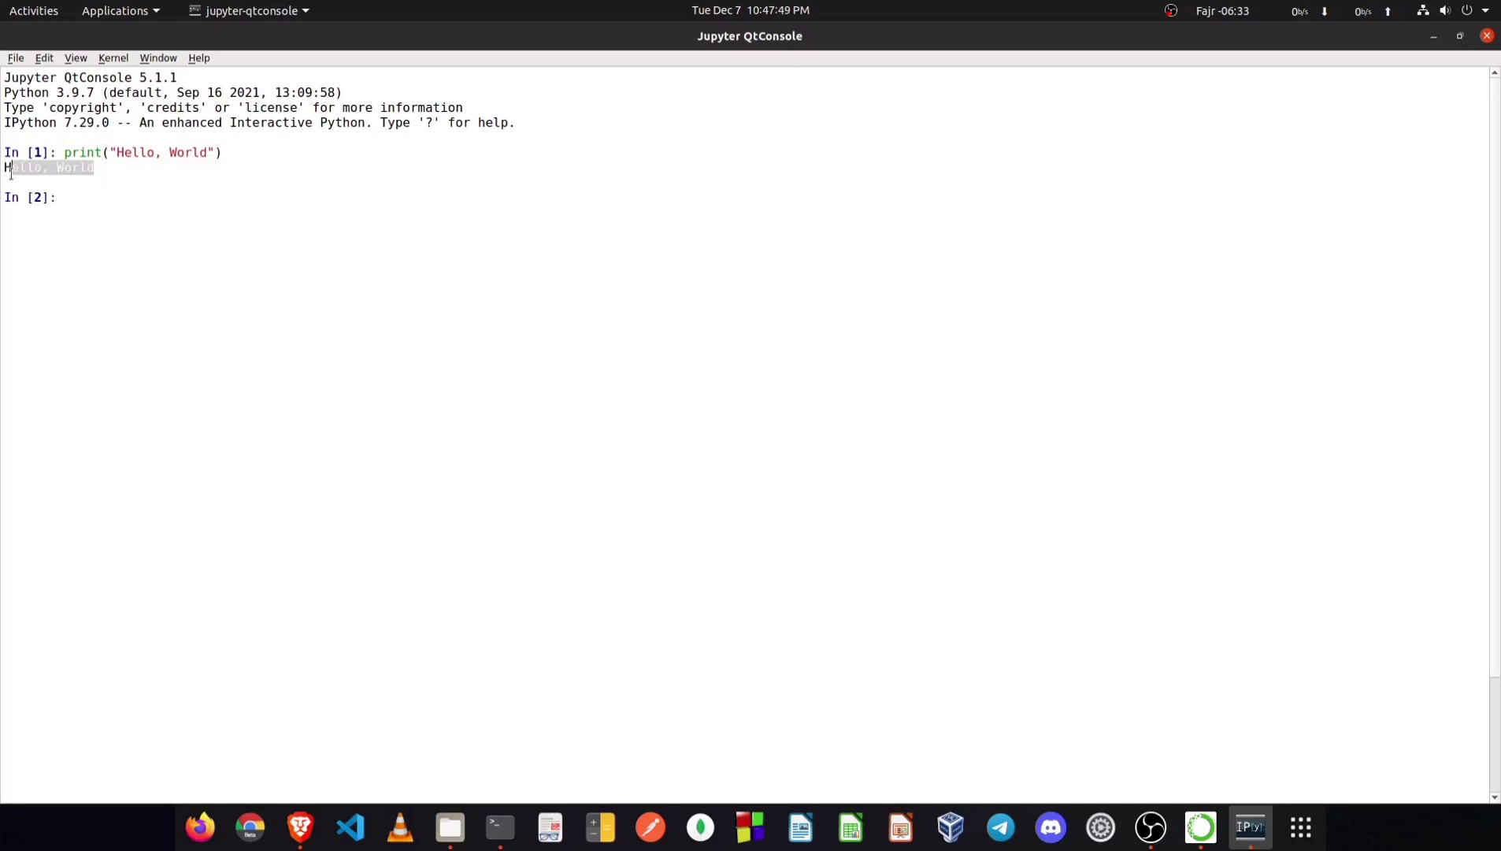
Step: Evaluate the expression 2 + 2 at the second prompt of the Jupyter QtConsole
click(53, 183)
text(2 + 2)
key(Return)
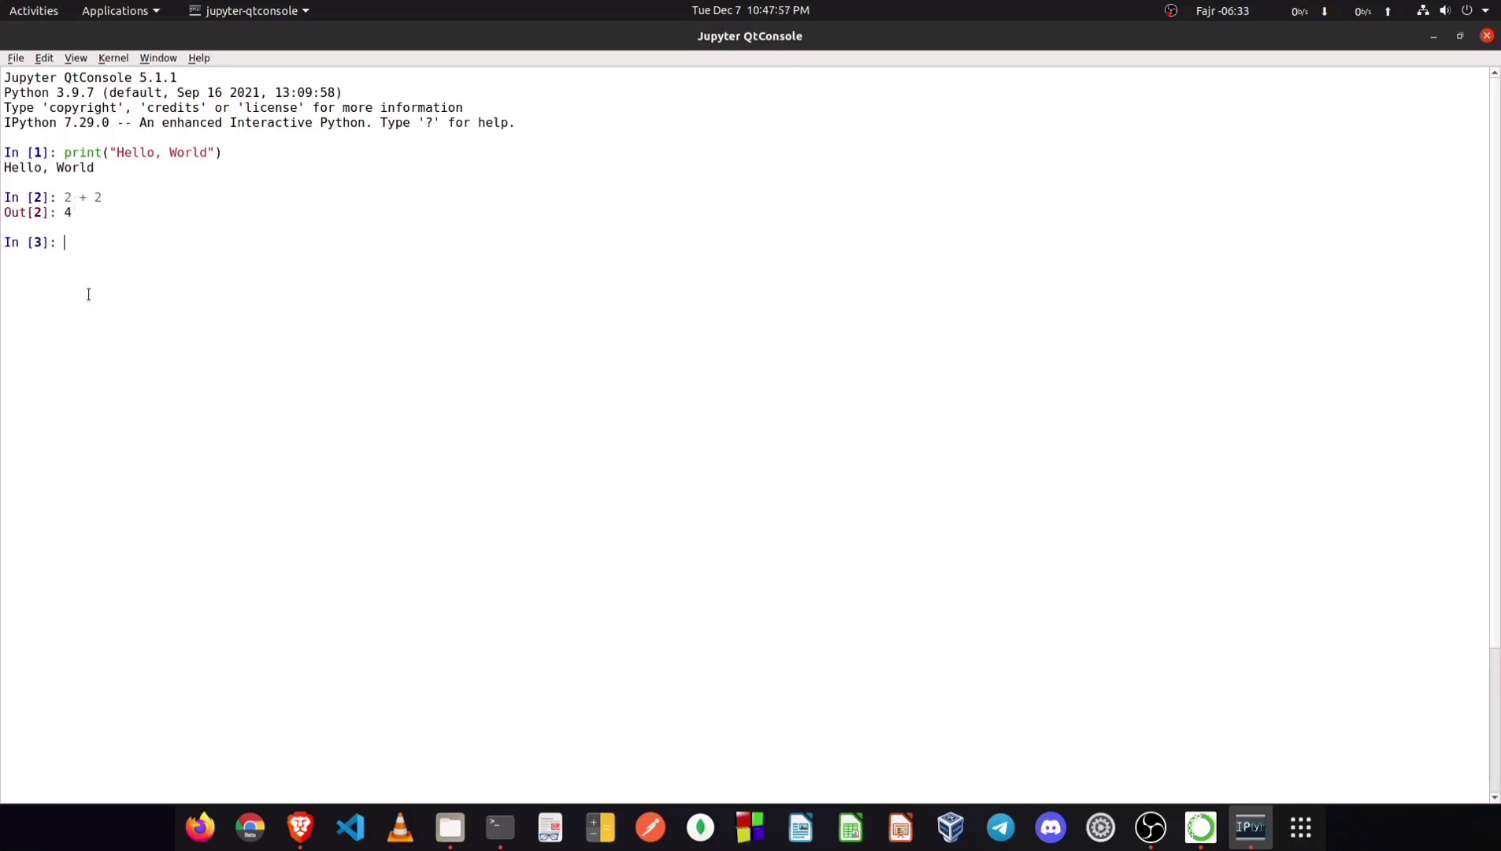
Step: Quit Jupyter QtConsole with its kernel, and launch JupyterLab from Anaconda Navigator in the browser
click(1487, 38)
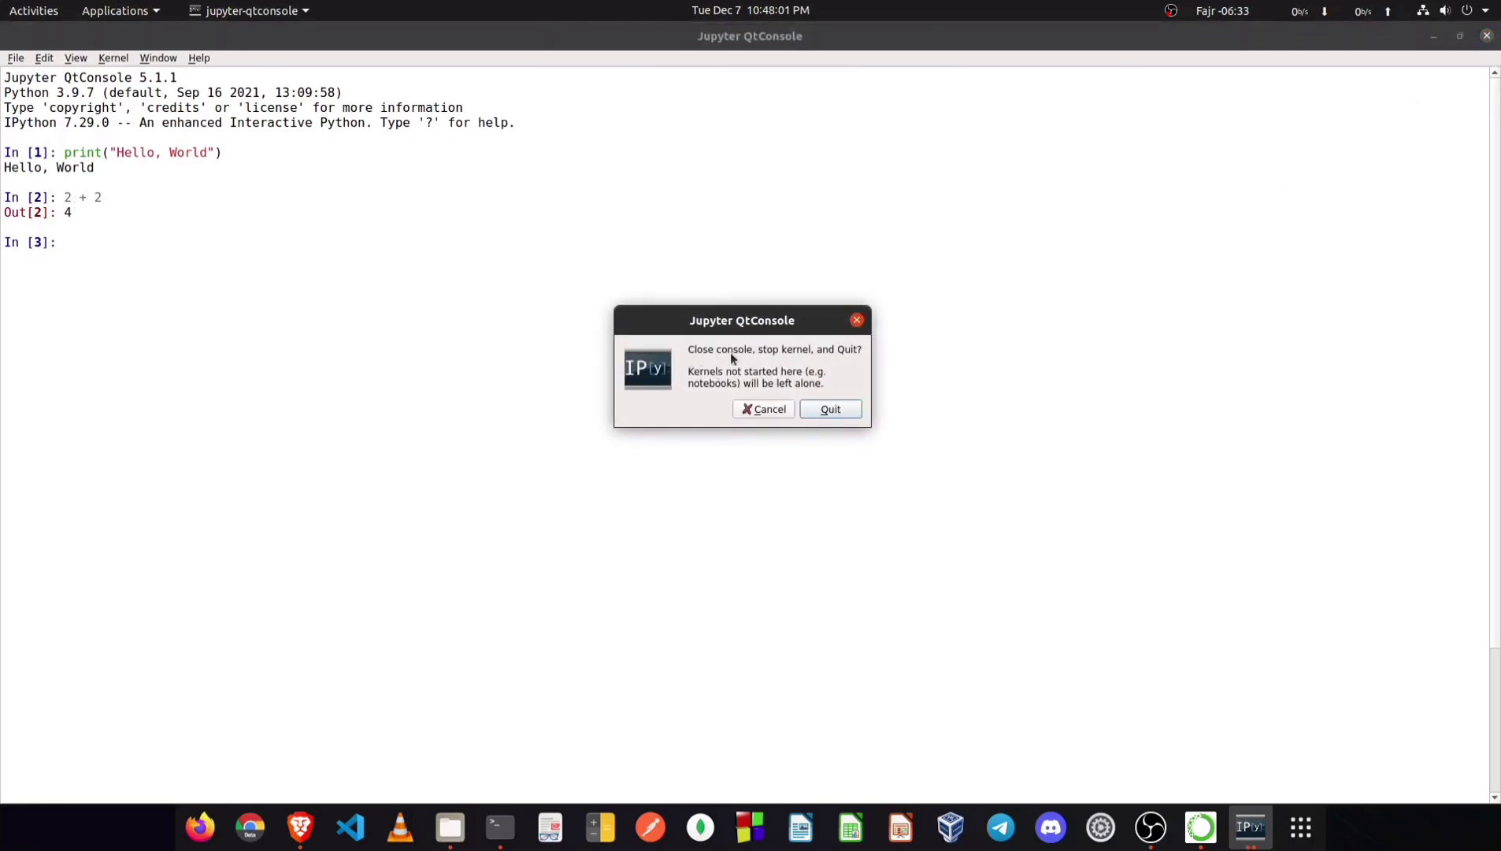
click(834, 409)
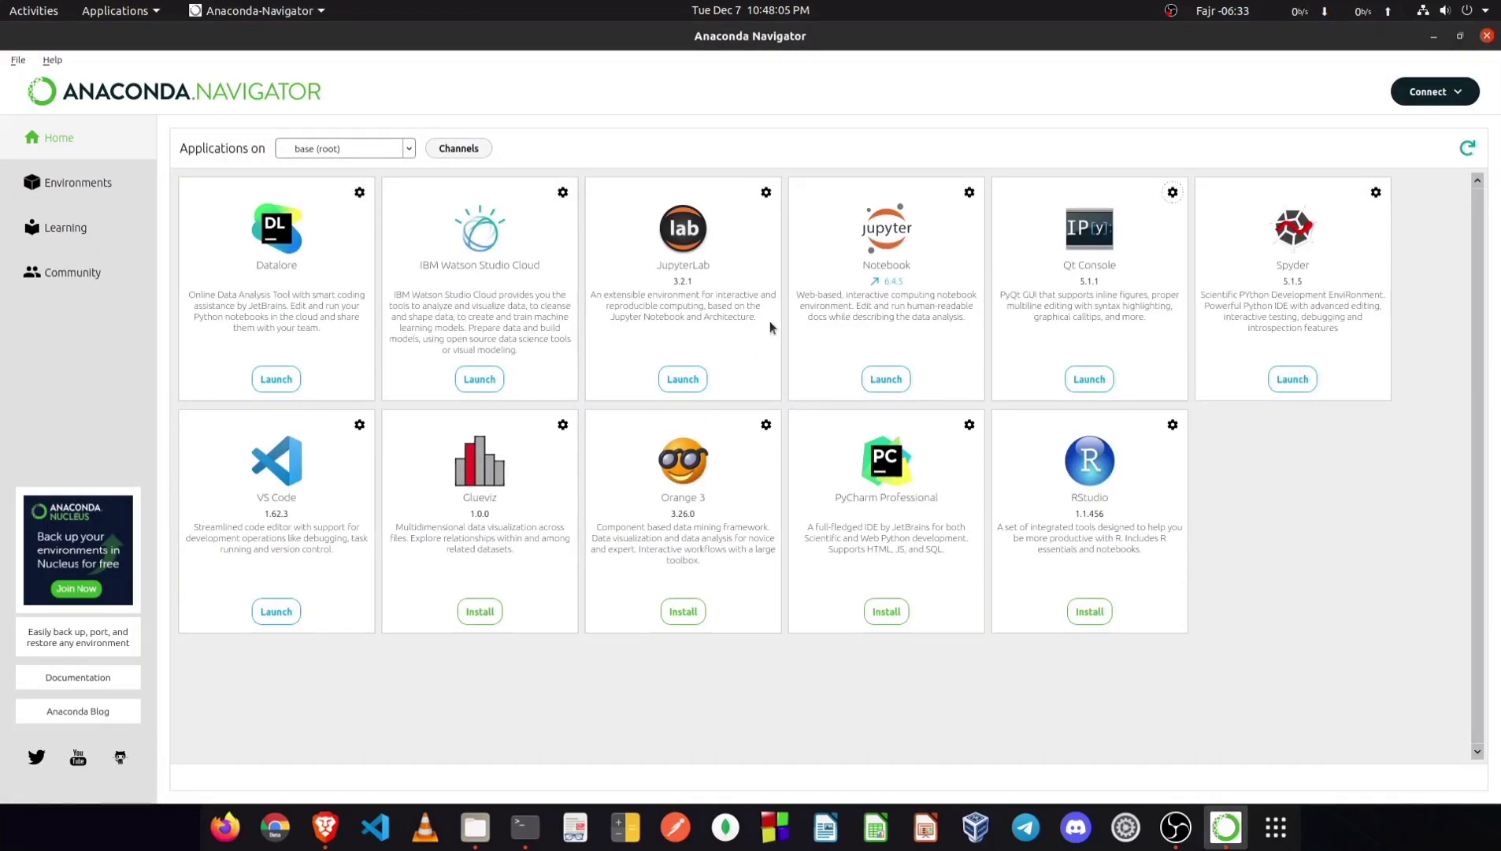
click(682, 378)
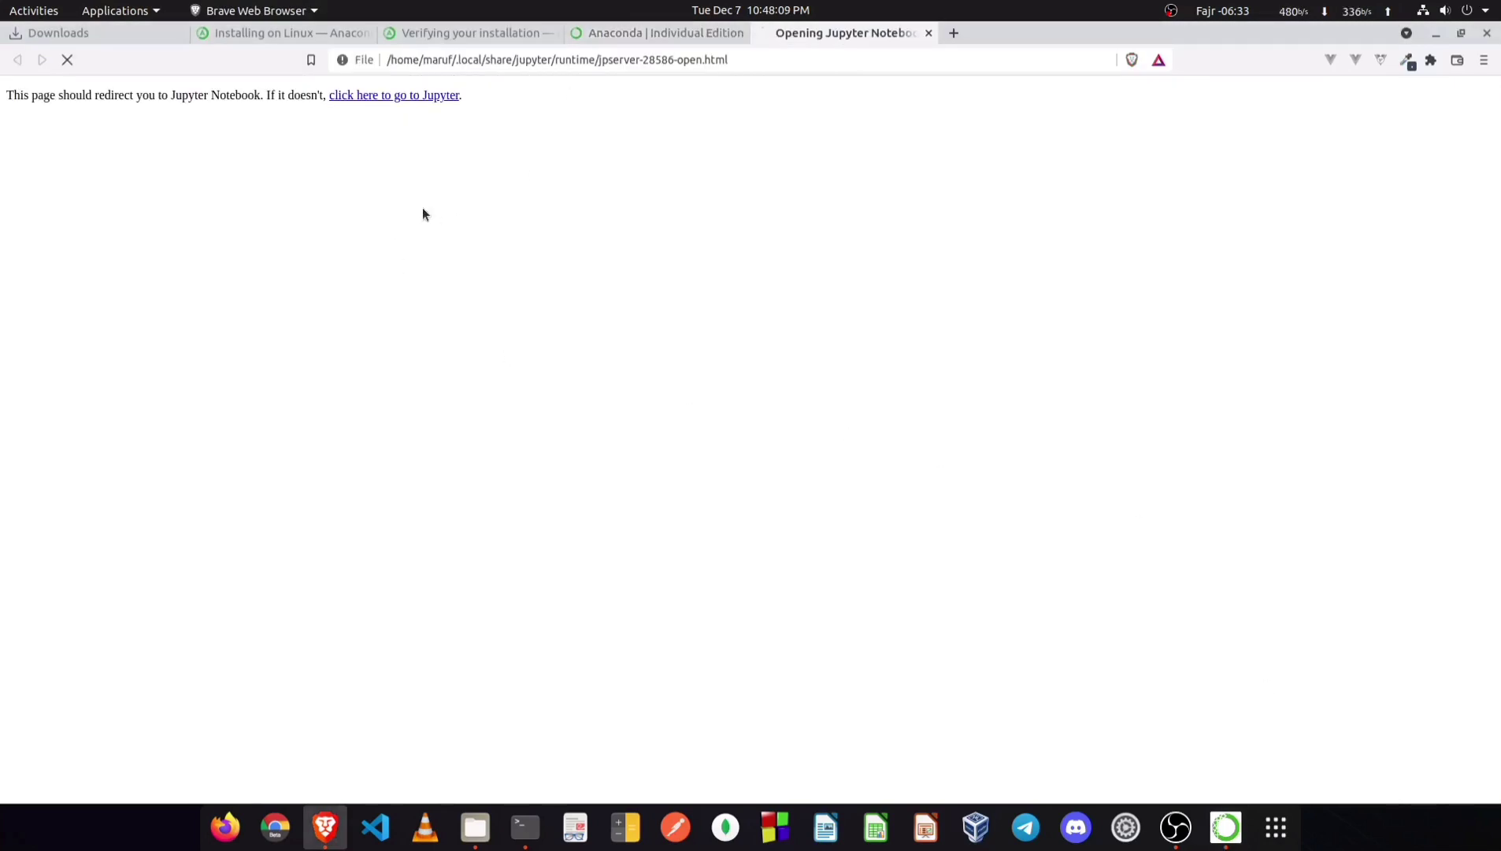
drag(454, 59, 348, 58)
click(603, 194)
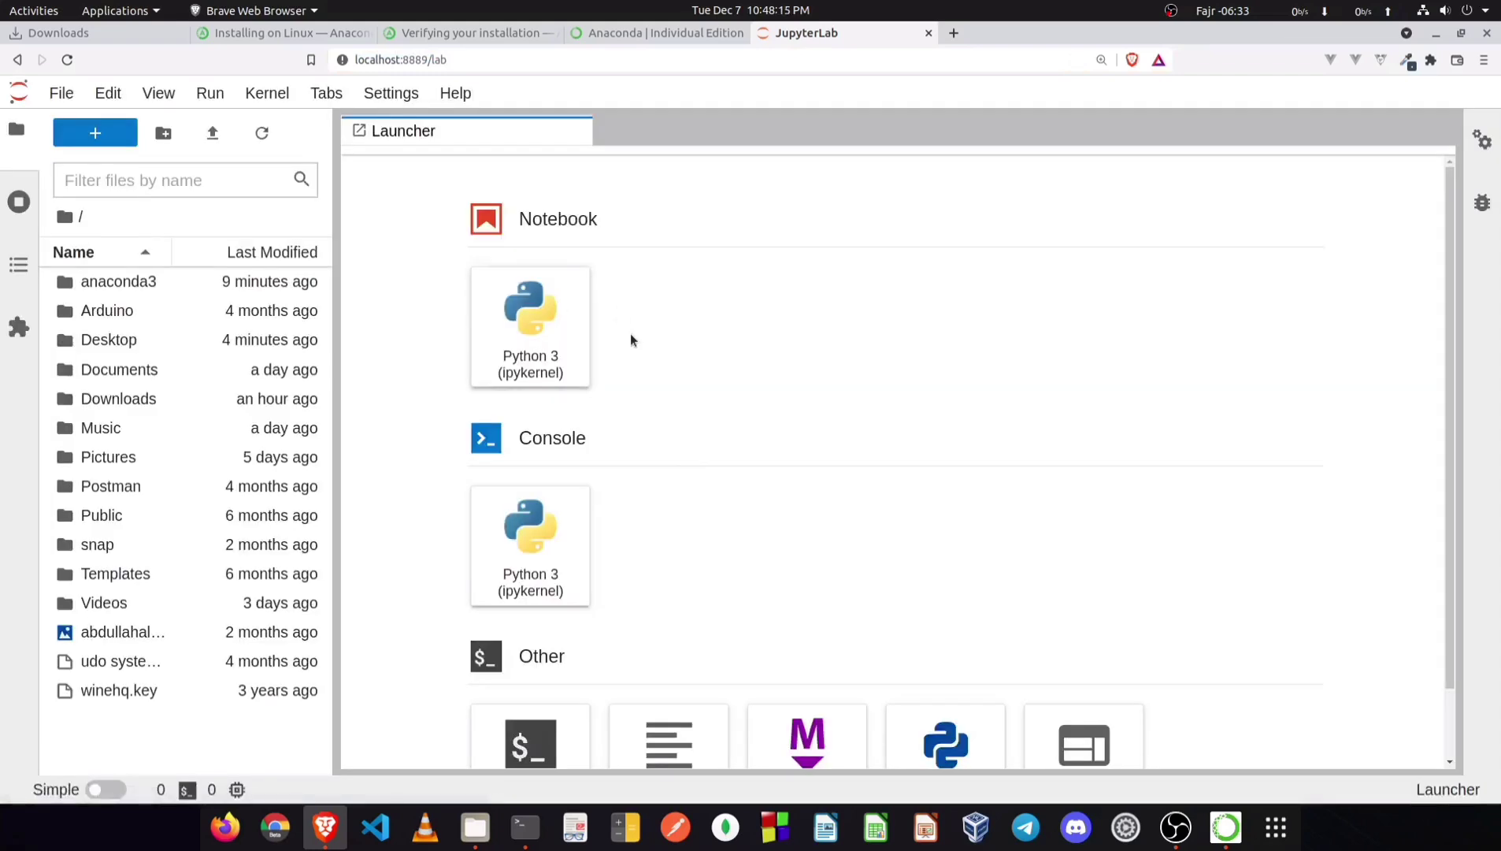
Step: Open a new Terminal from the Other section of the JupyterLab Launcher
scroll(524, 352, down, 2)
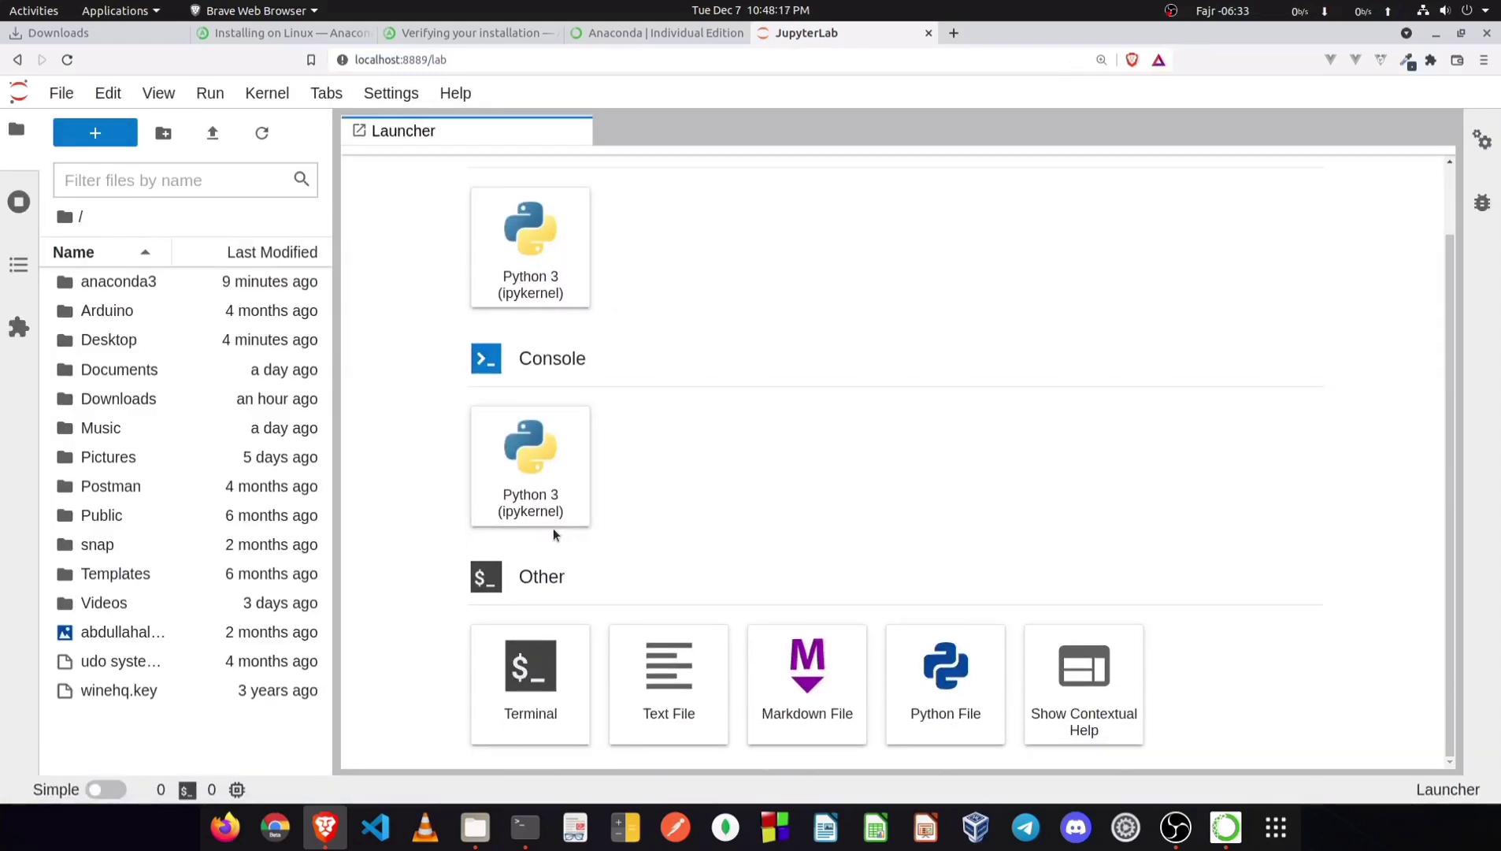
scroll(545, 677, up, 2)
scroll(526, 671, down, 2)
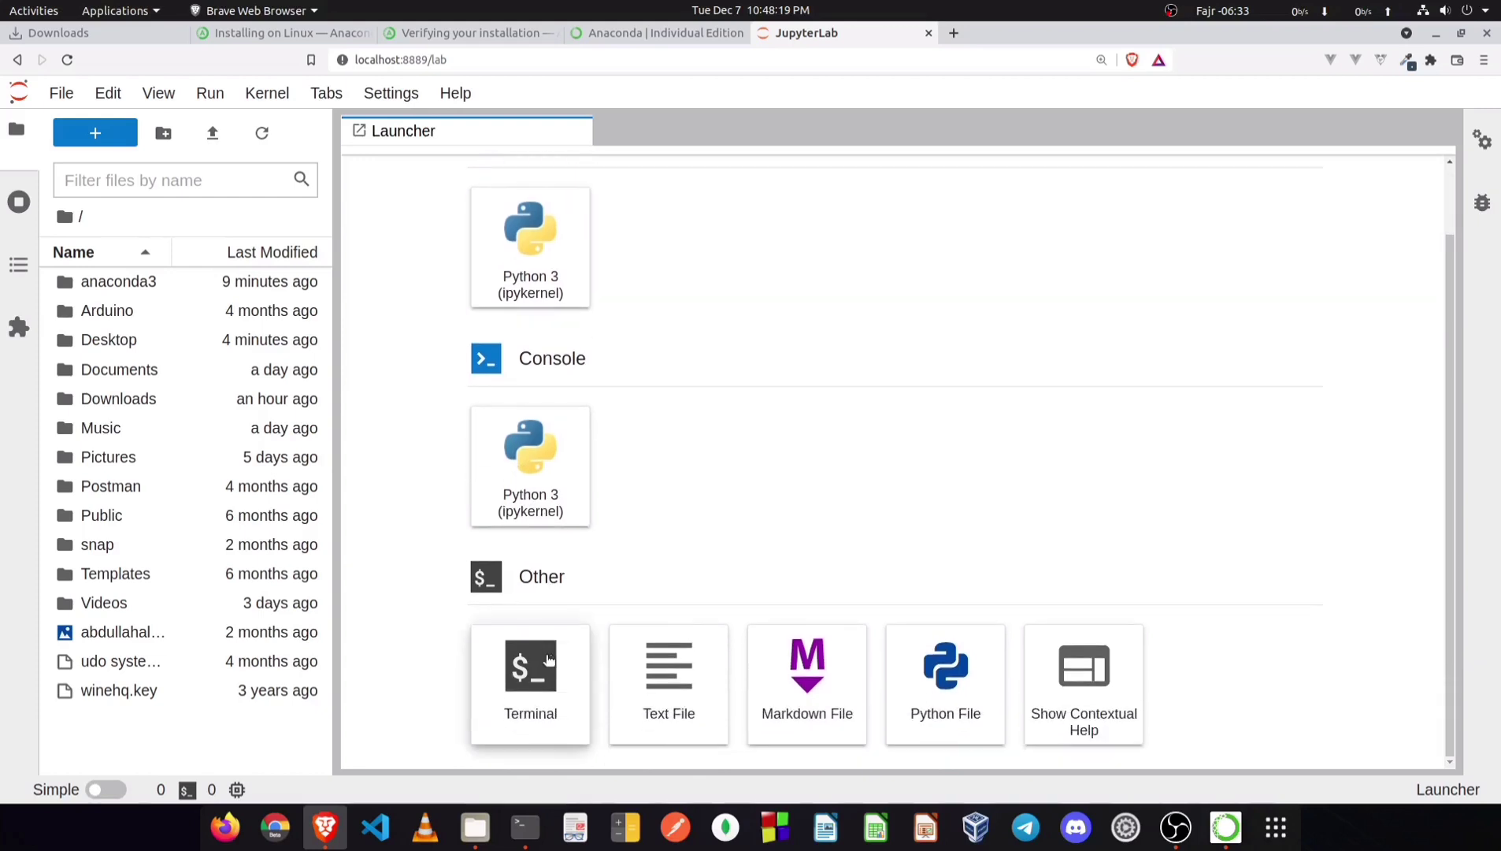
click(532, 685)
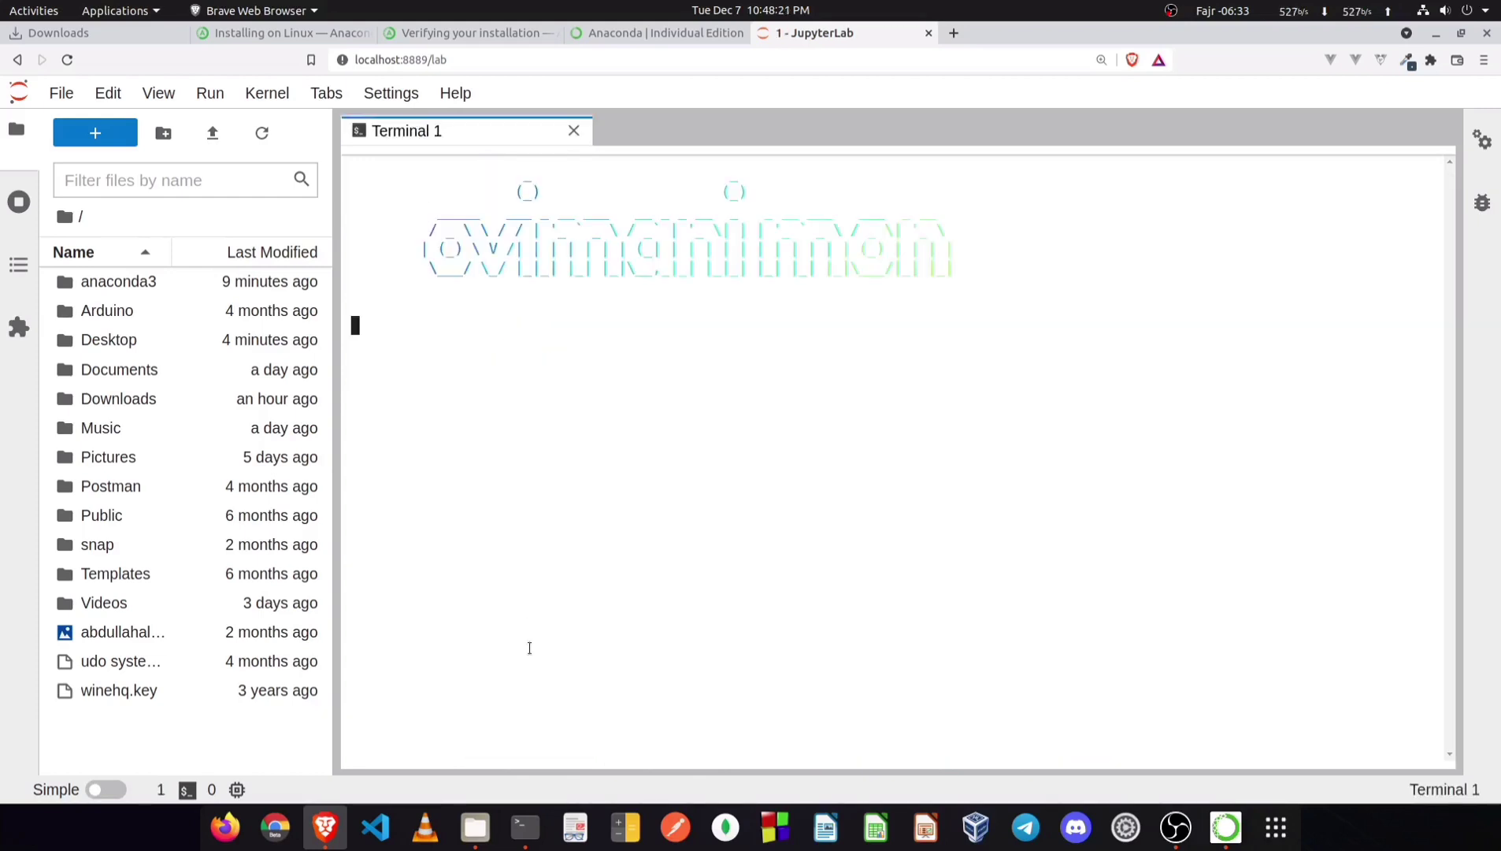
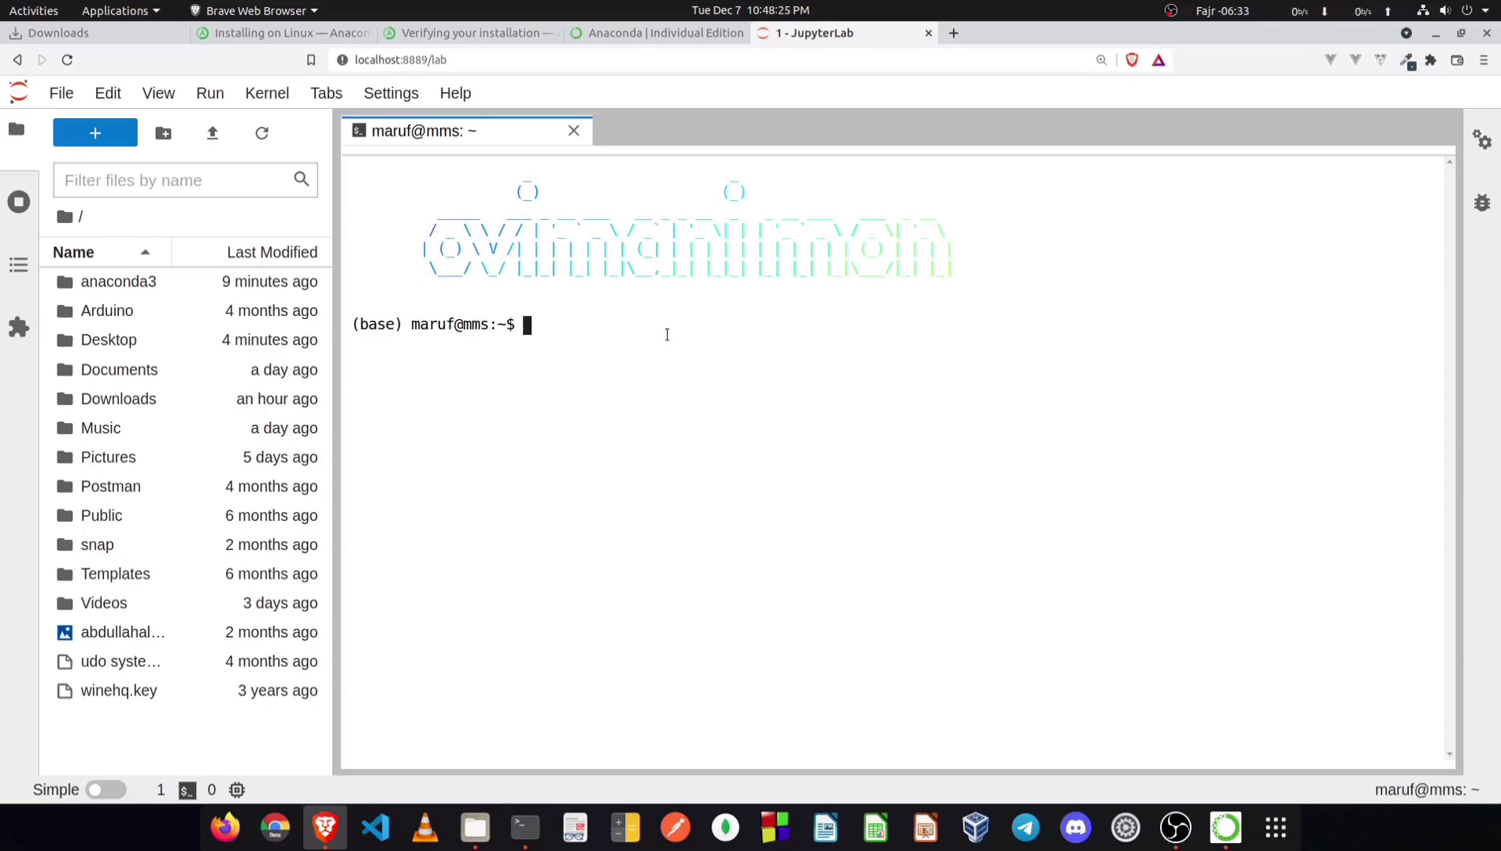
Step: Place the system terminal window beside the JupyterLab terminal to compare them, and return to JupyterLab
click(525, 827)
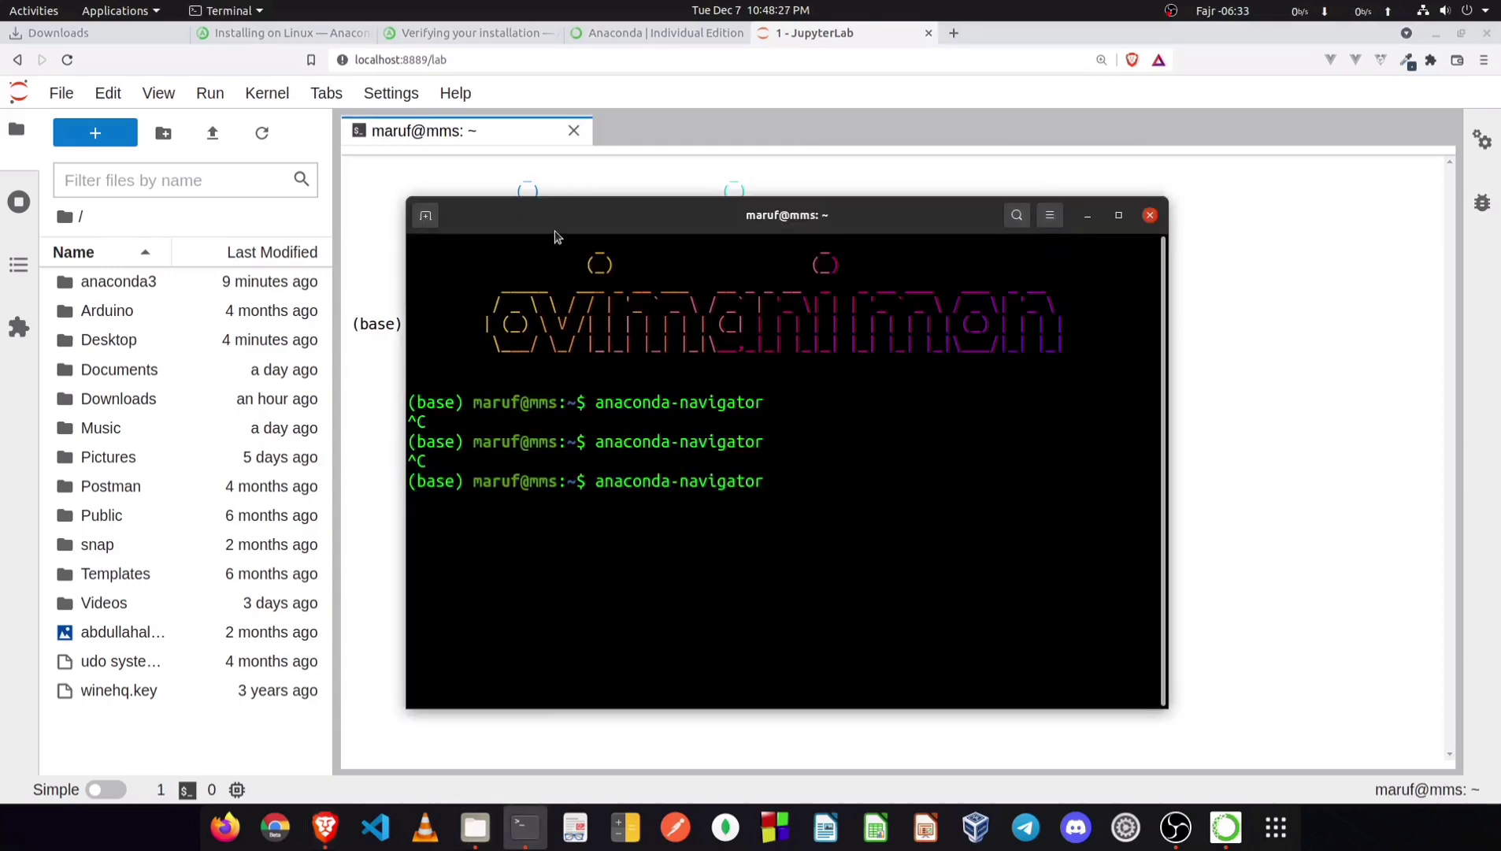
drag(556, 217, 929, 152)
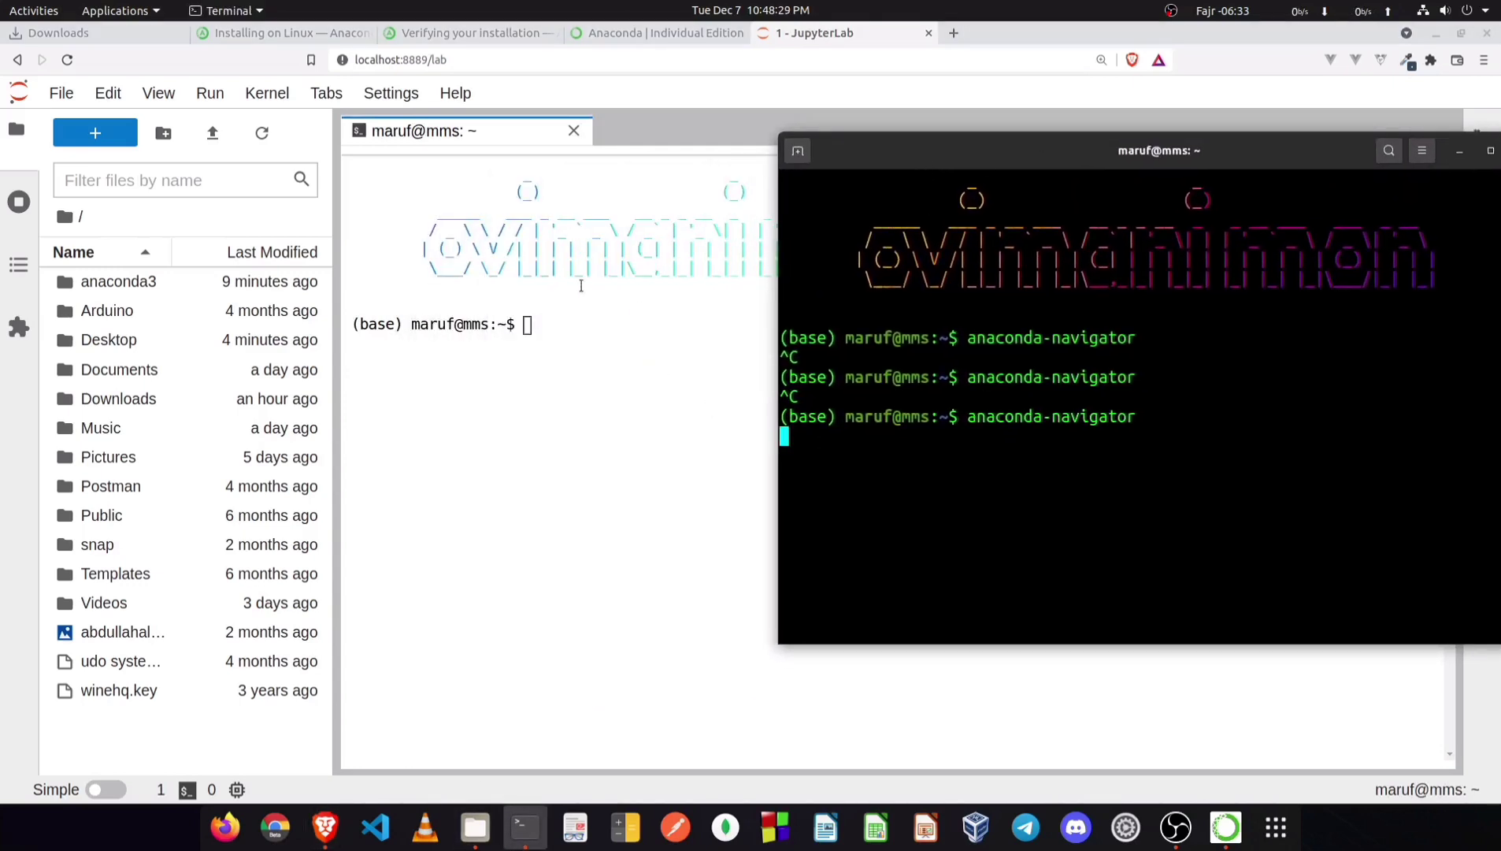
click(564, 337)
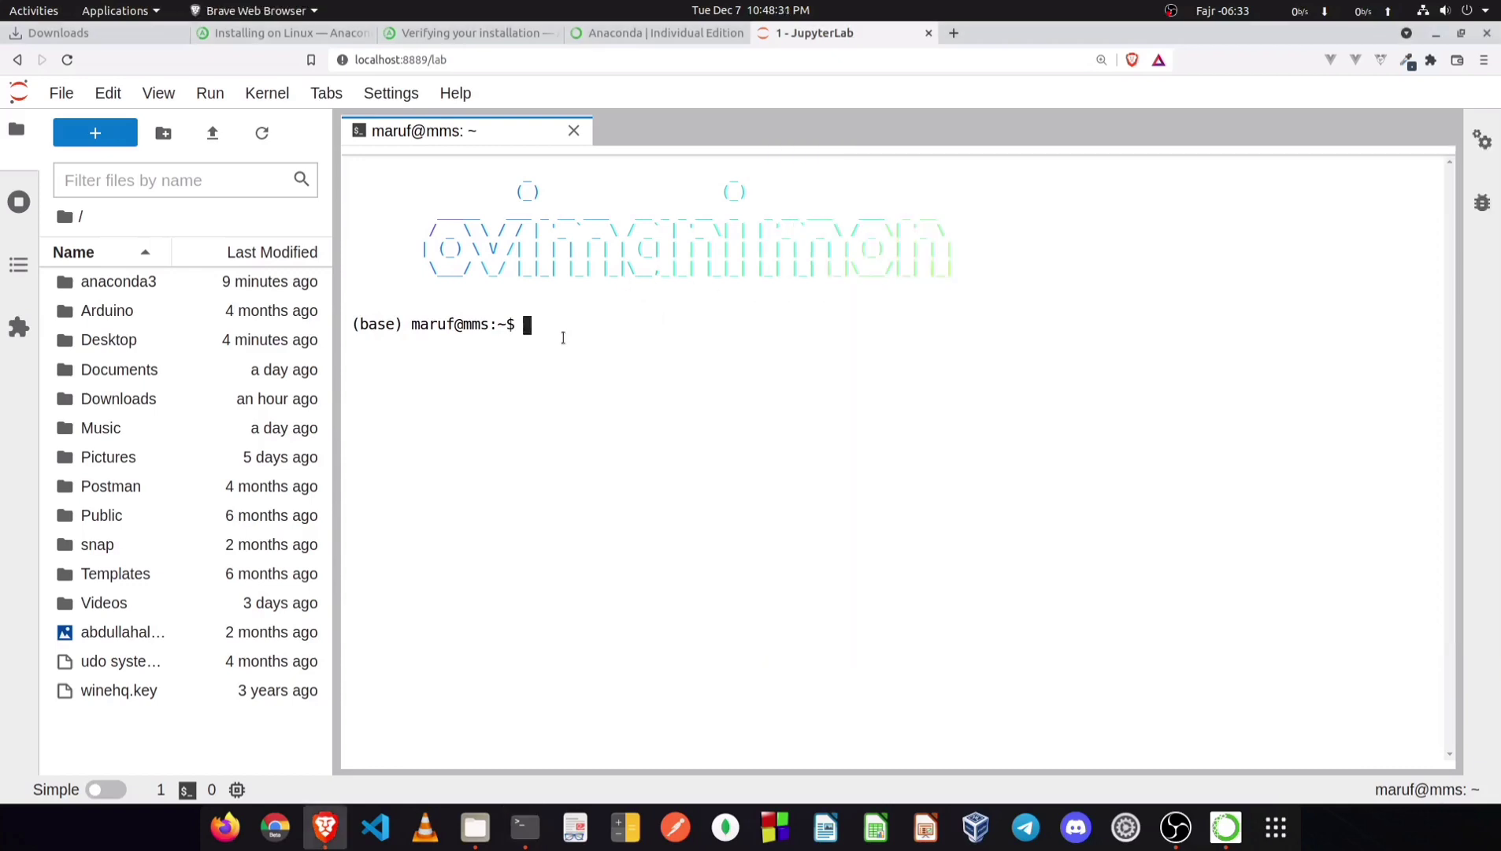
Step: Start the Python interpreter in the JupyterLab terminal with the python3 command
text(prin)
key(BackSpace)
key(BackSpace)
key(BackSpace)
text(python3)
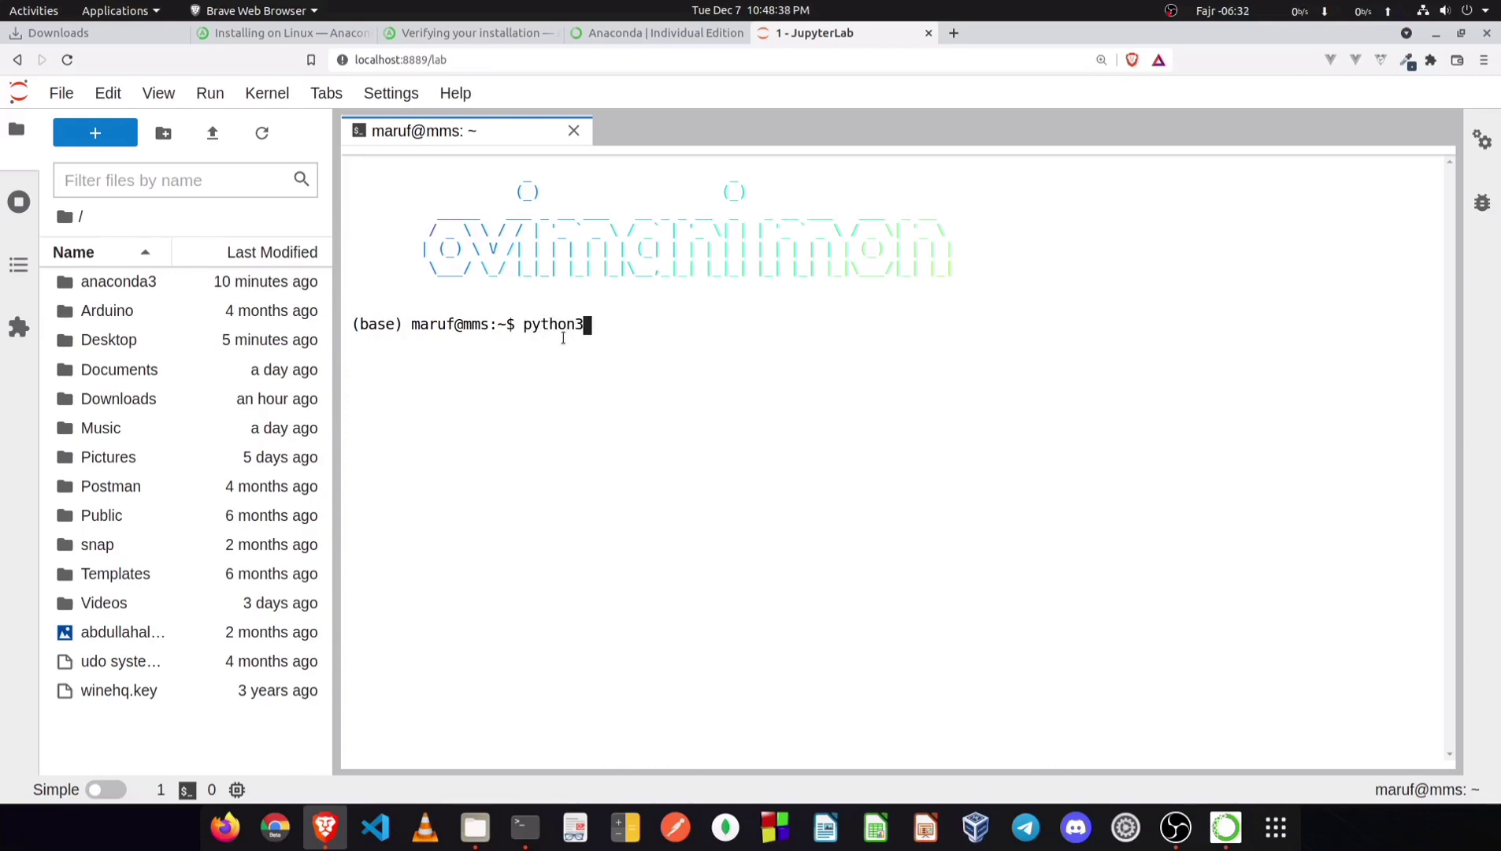
key(Return)
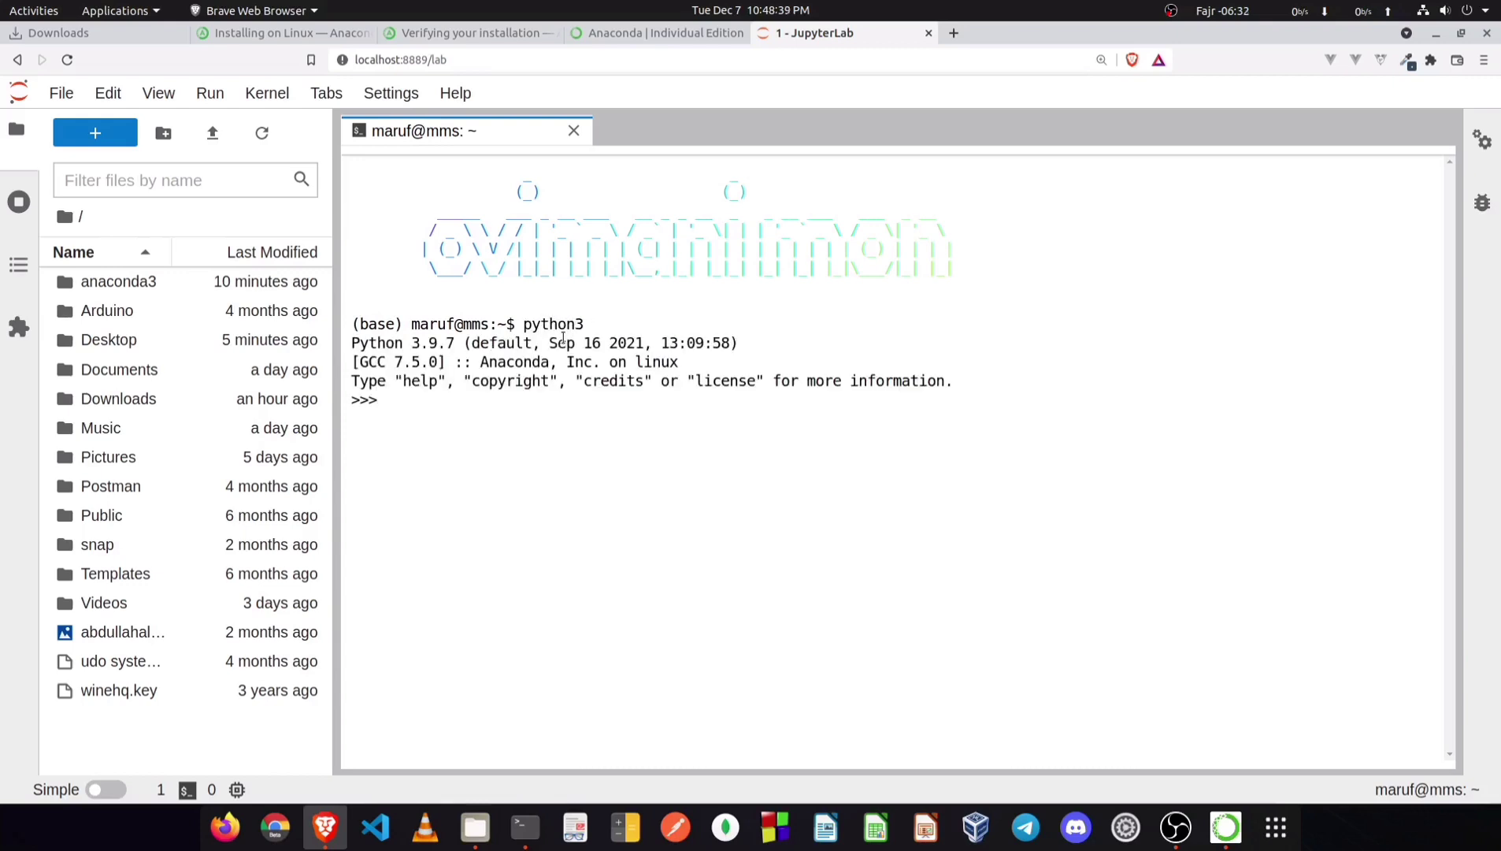
Step: Run print("Hello, World") in the JupyterLab terminal's Python interpreter, check the output, and close the terminal tab
text(priun)
key(BackSpace)
key(BackSpace)
text(nt("Hello, WEo)
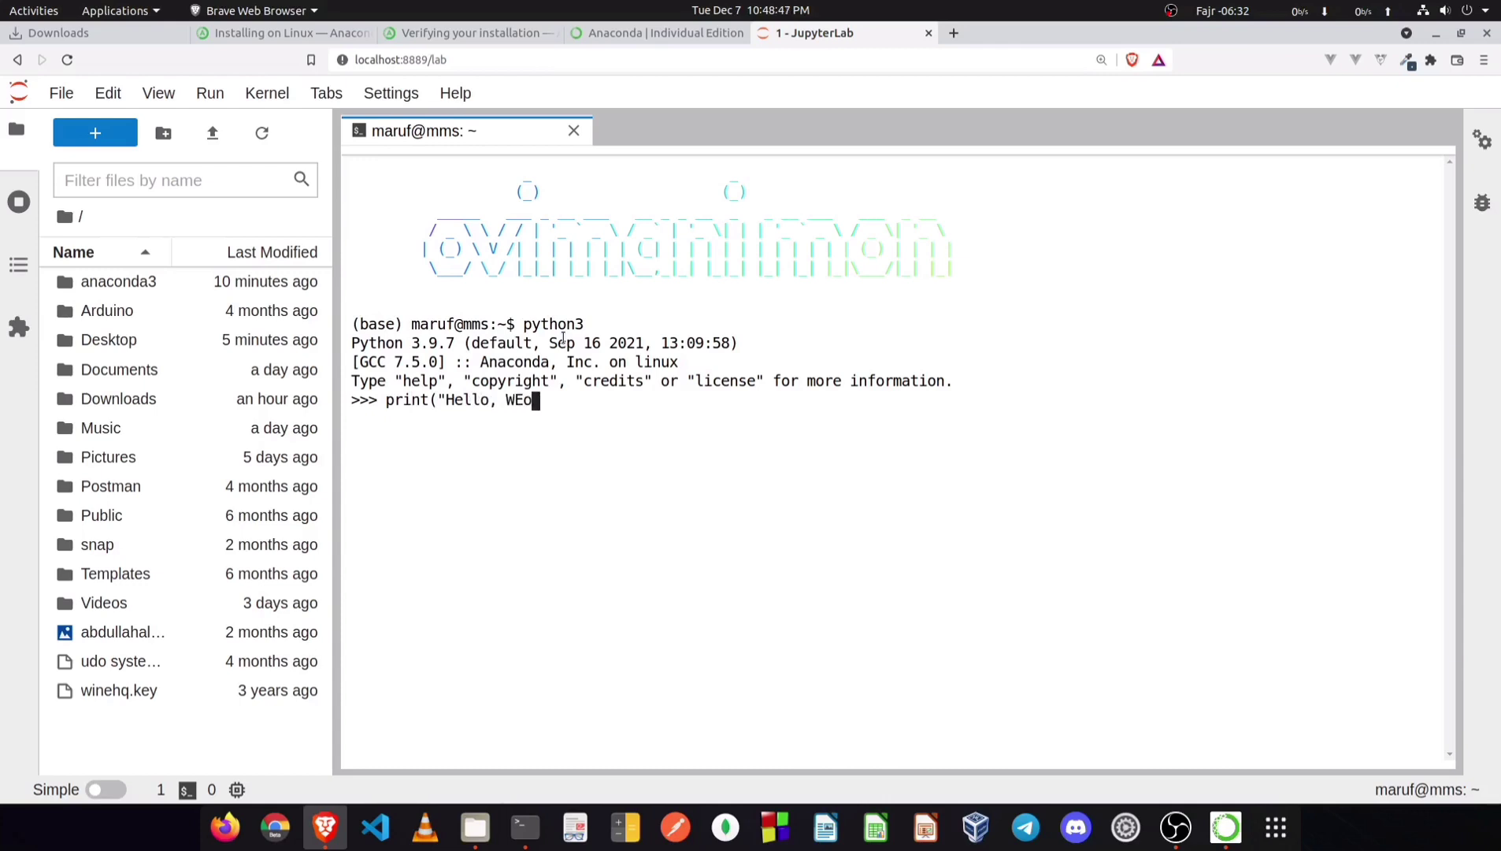
key(BackSpace)
key(BackSpace)
text(orld"))
key(Return)
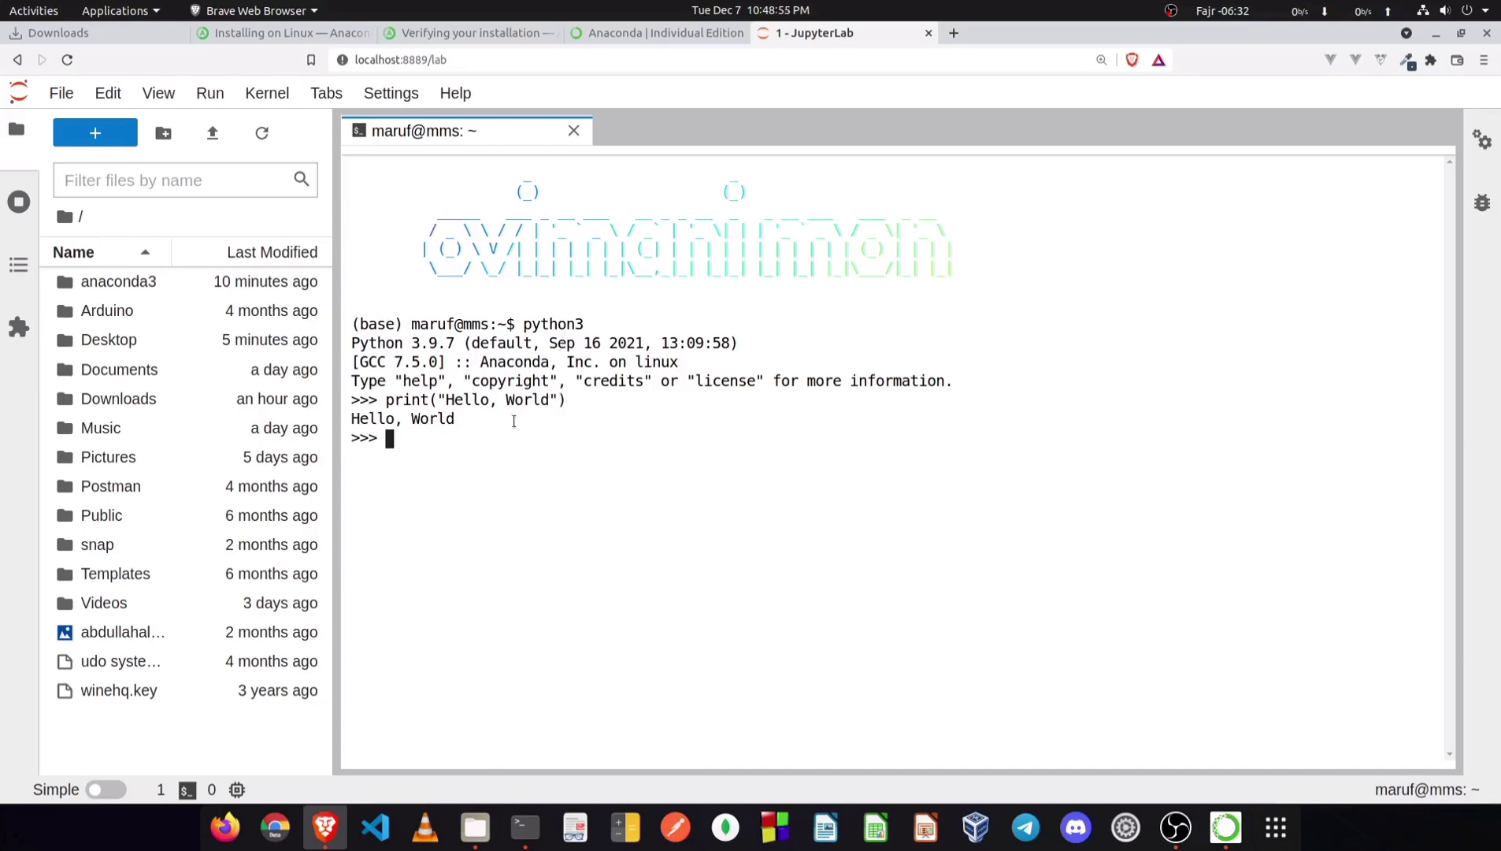
drag(512, 419, 341, 425)
click(413, 461)
click(574, 131)
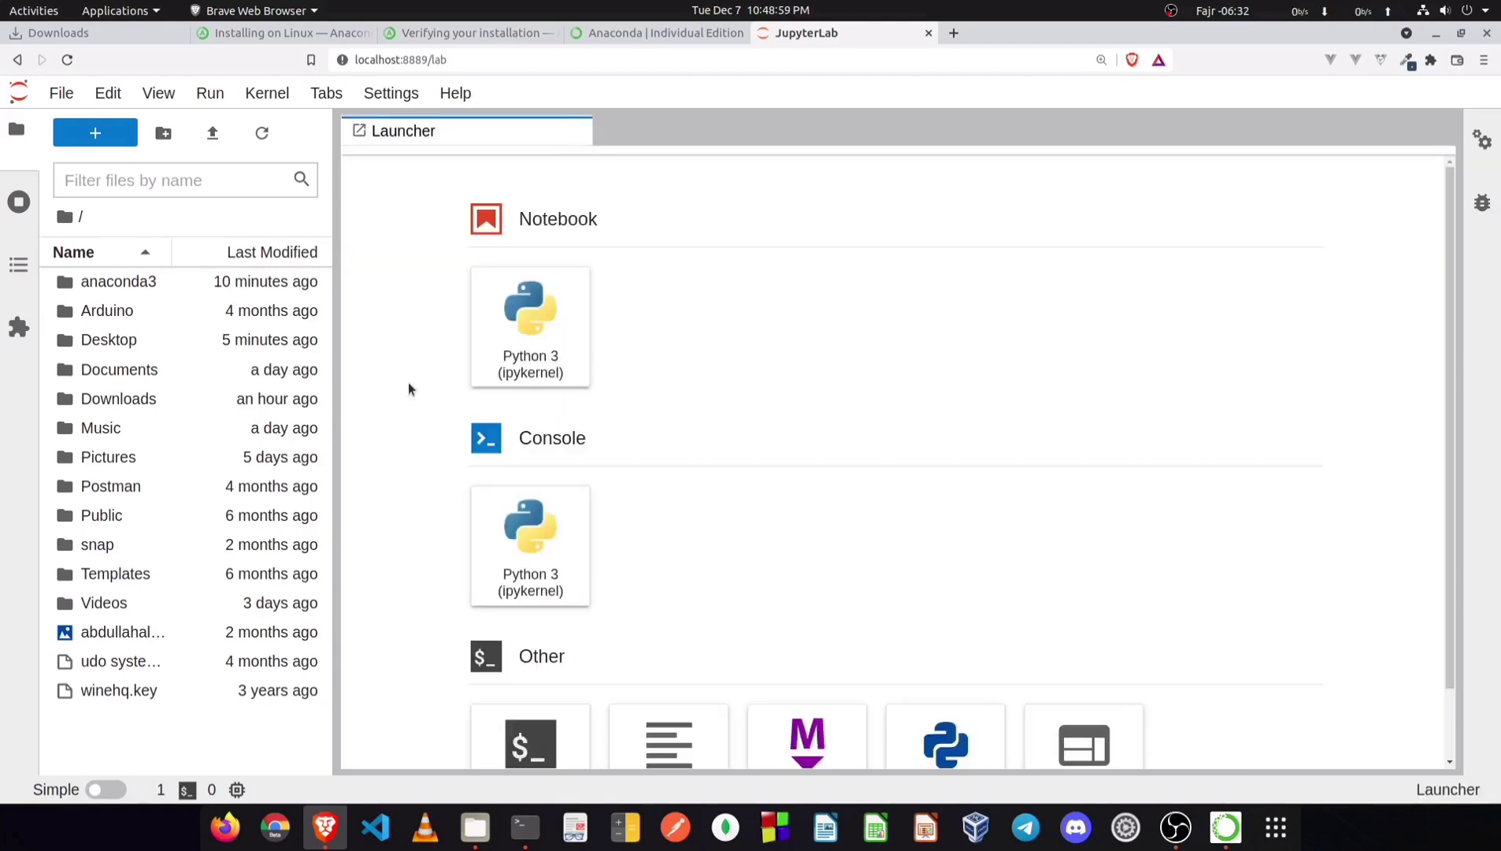
Step: Create a Python 3 (ipykernel) notebook from the Launcher and run print("Hello, World!") in its first cell
click(528, 337)
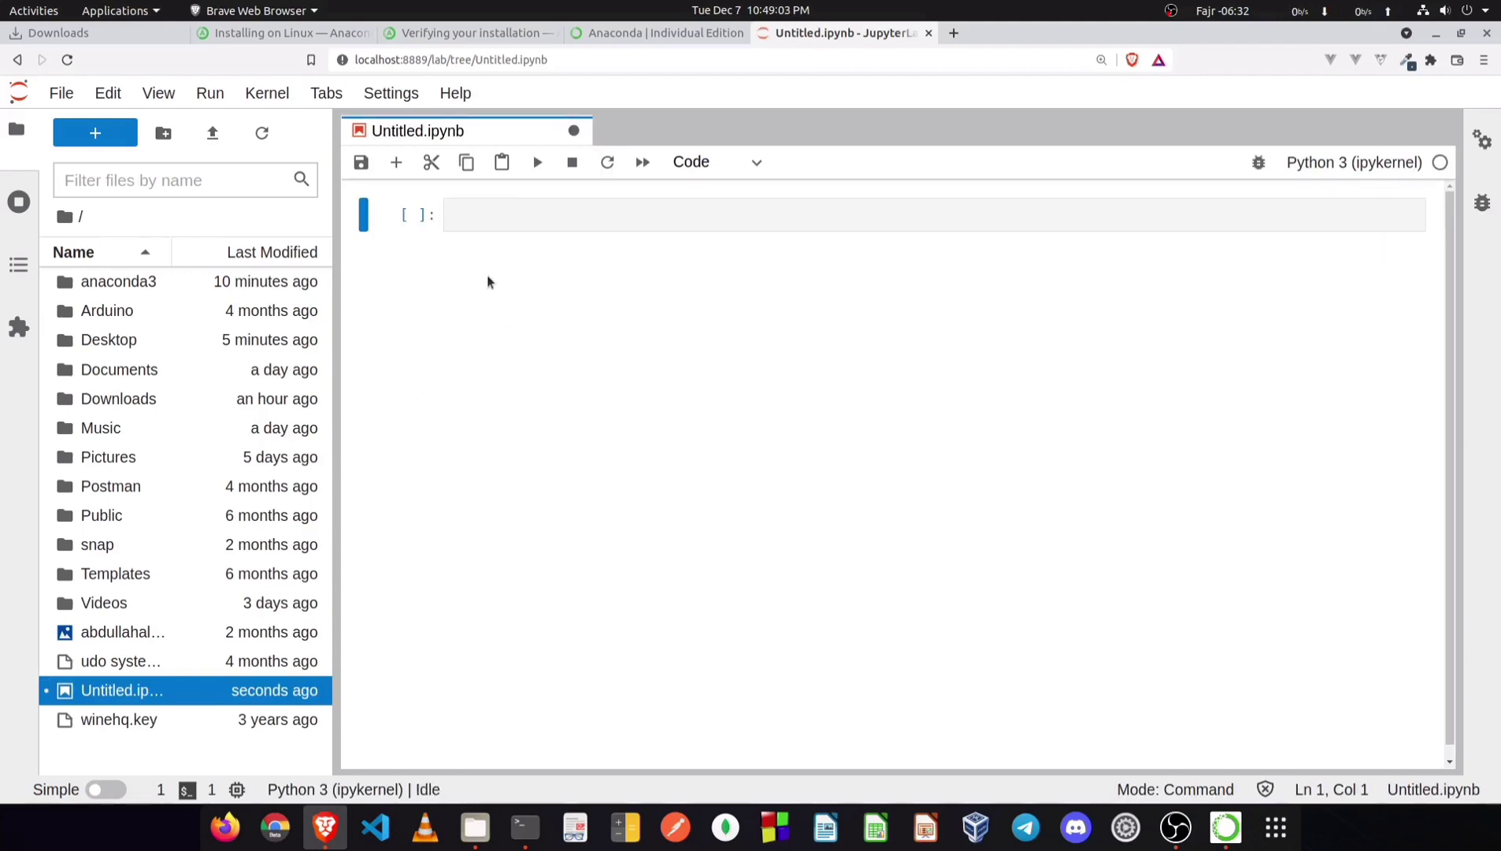
click(505, 207)
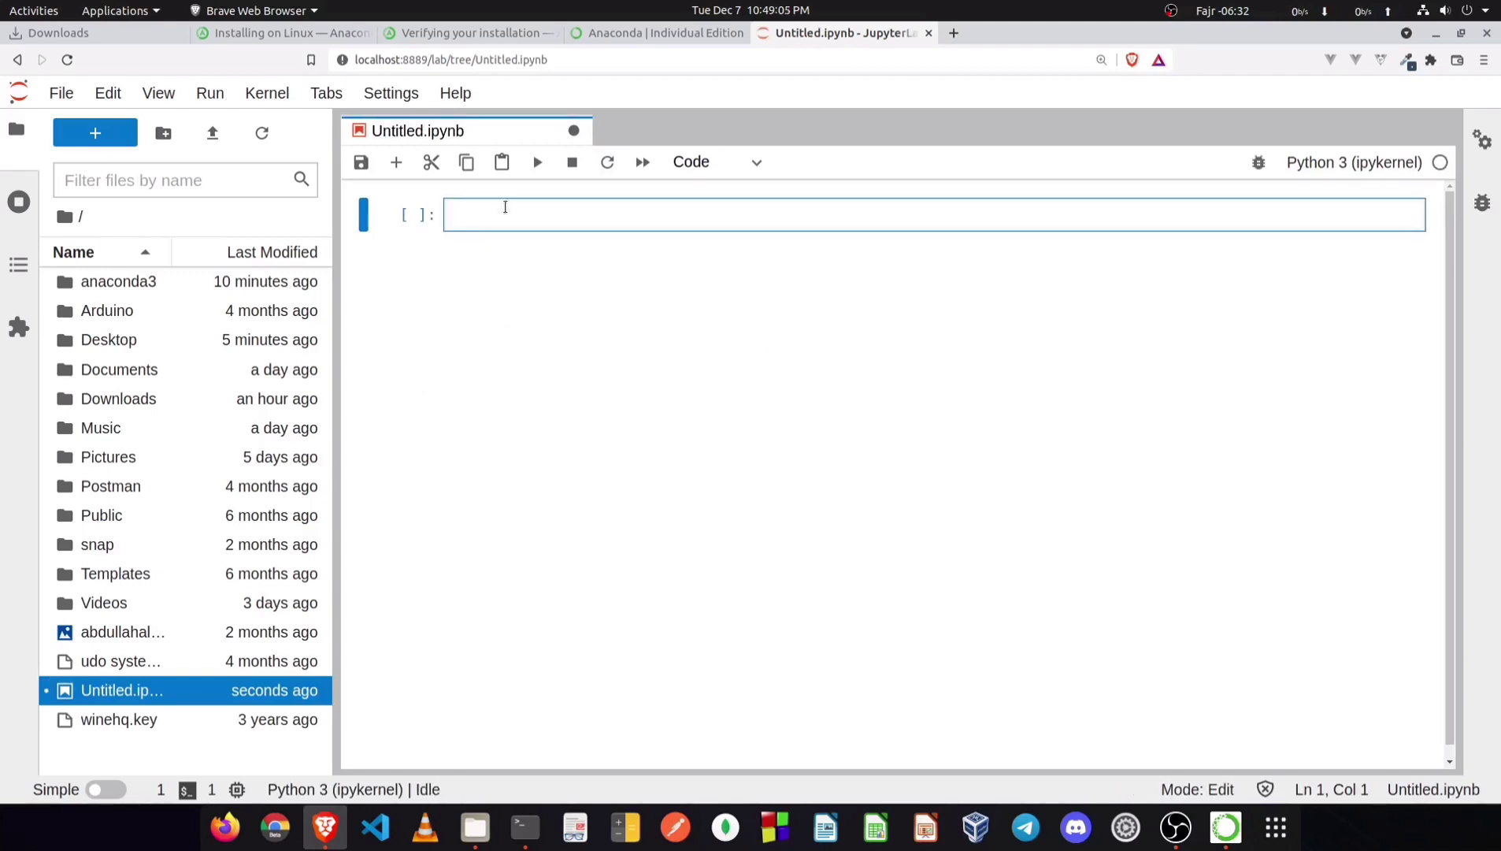
text(print("Hello, )
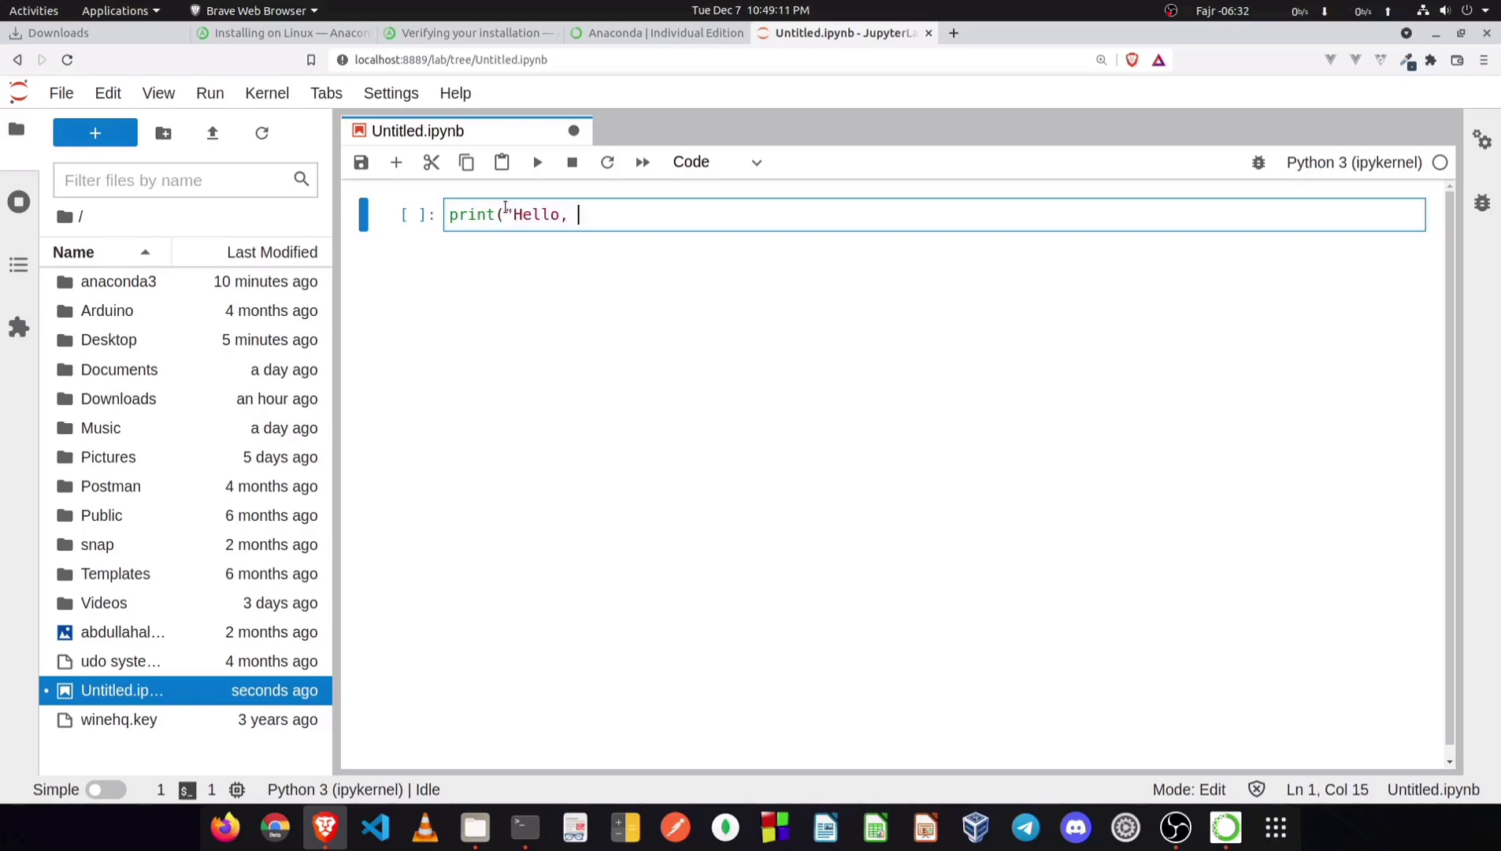
text(World"!)
key(Left)
text(!)
key(Right)
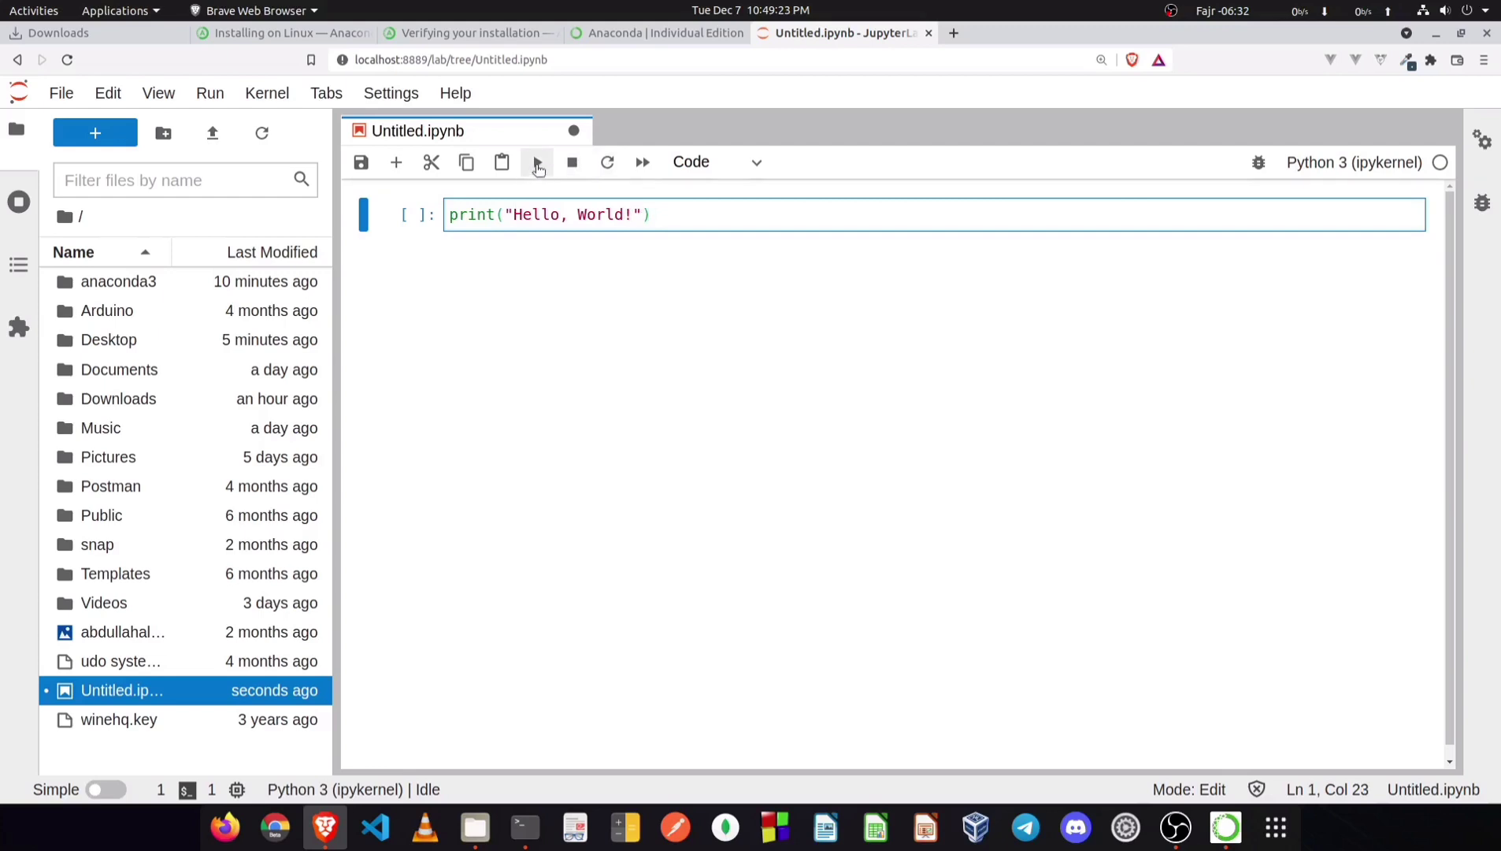
click(539, 163)
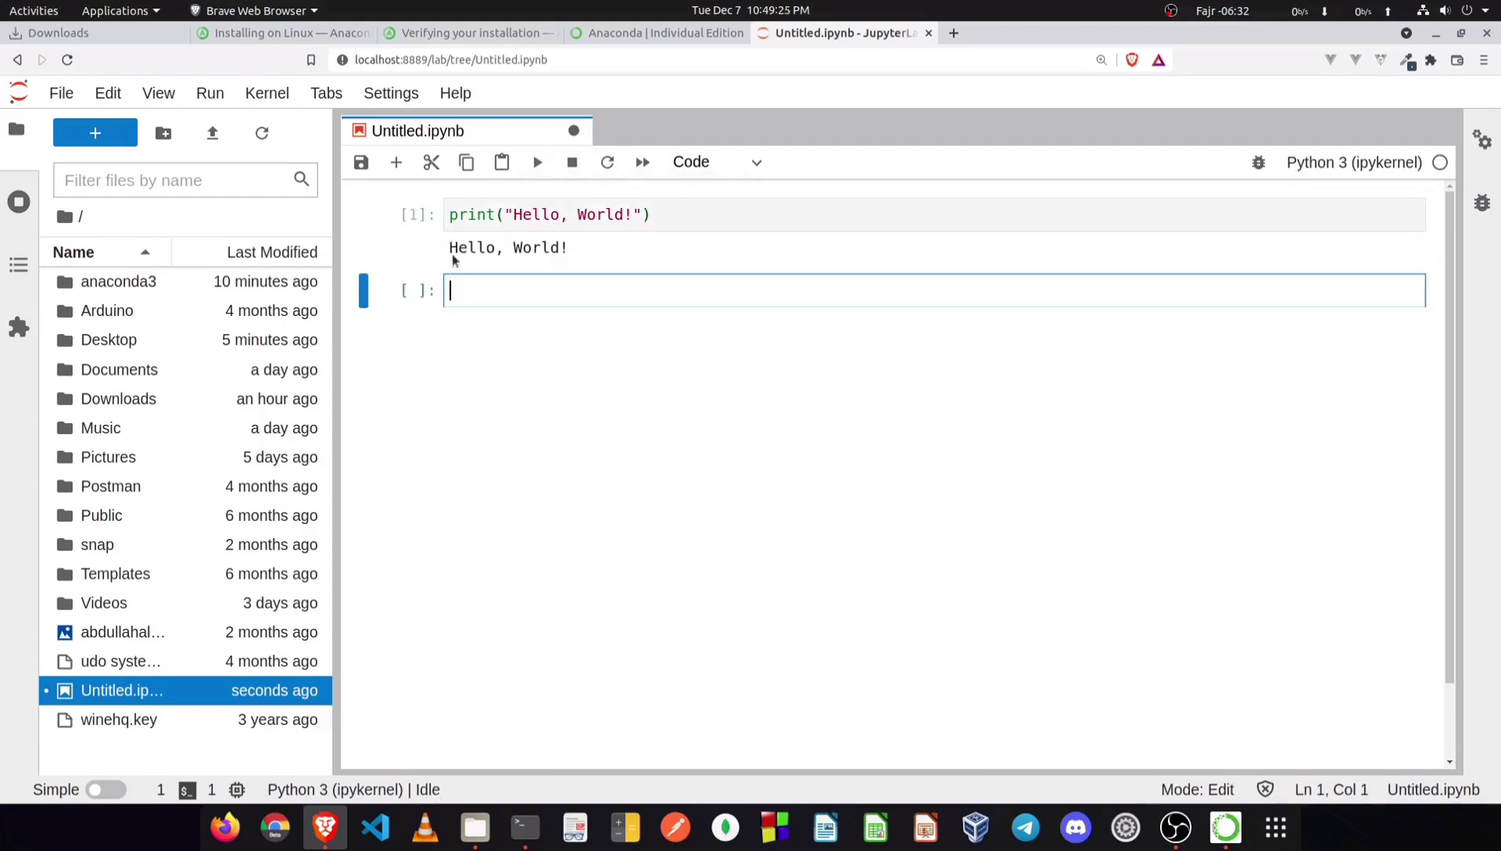
click(441, 250)
drag(565, 249, 446, 254)
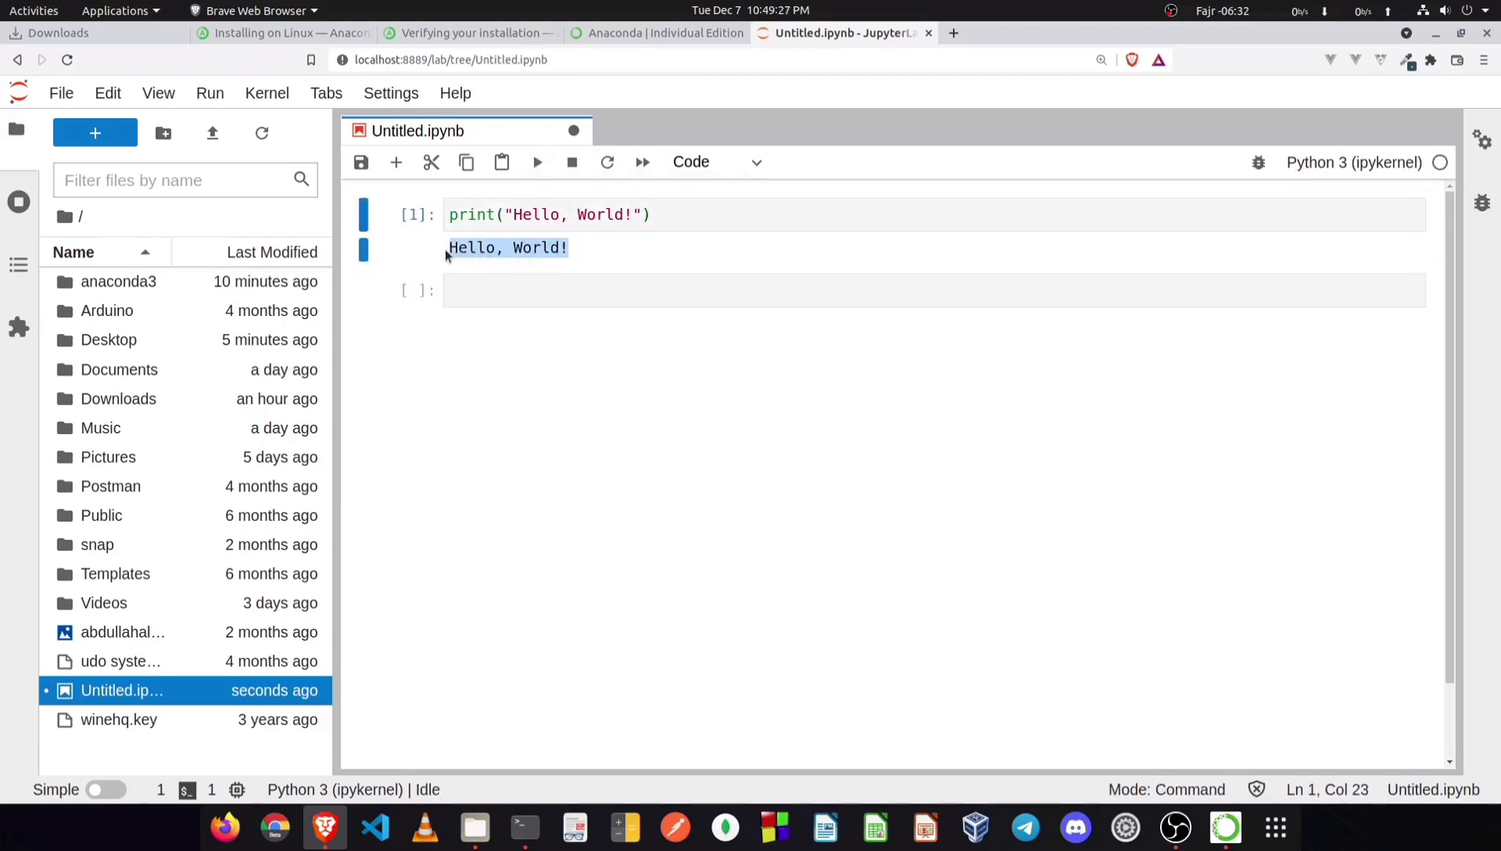
Step: Enter 2 + 2 in the notebook's second cell and run it
click(478, 302)
text(2 + 2)
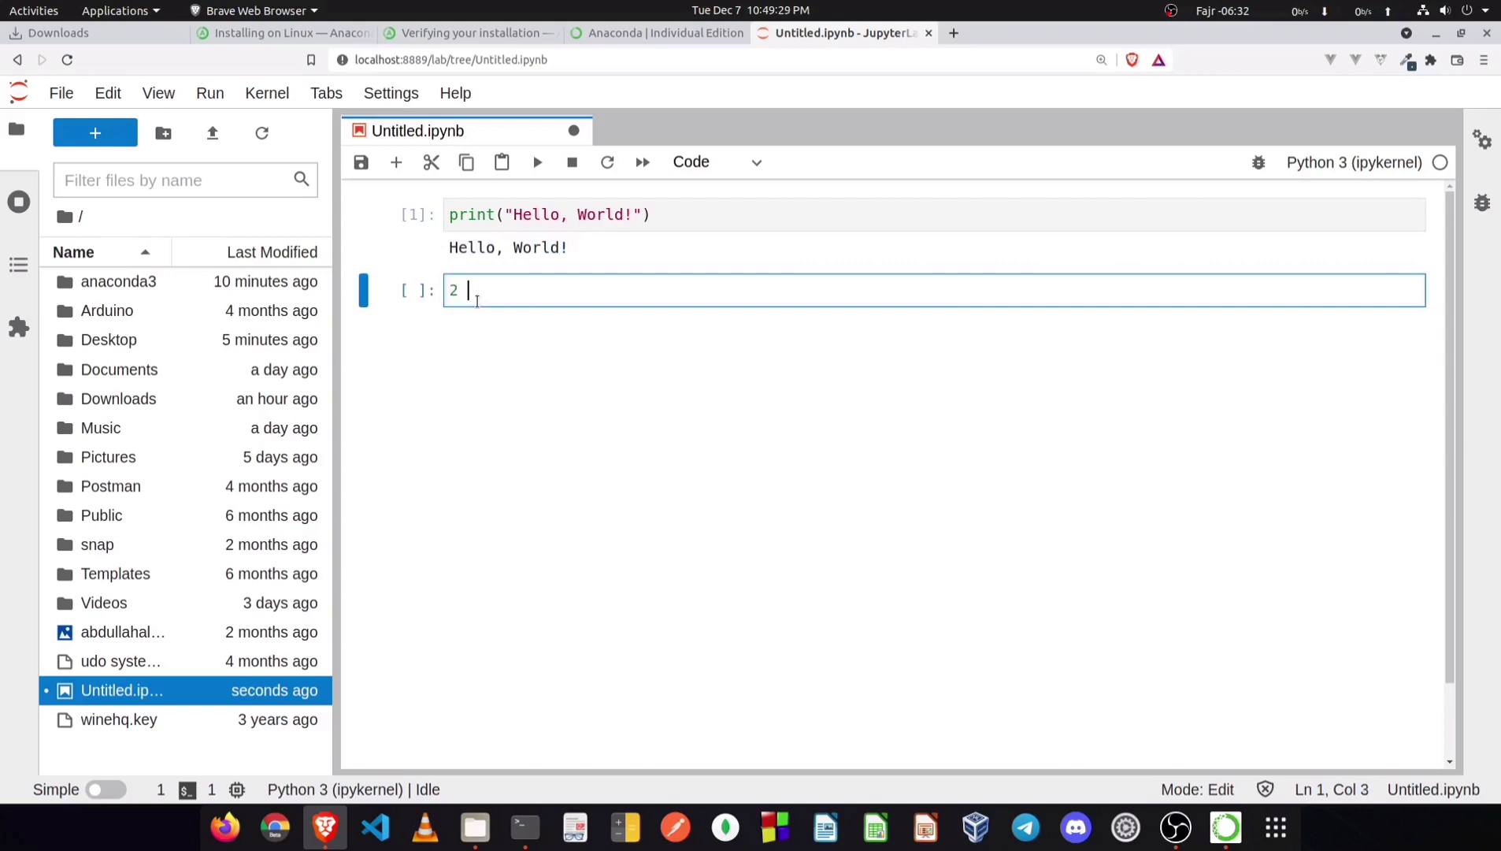
key(Return)
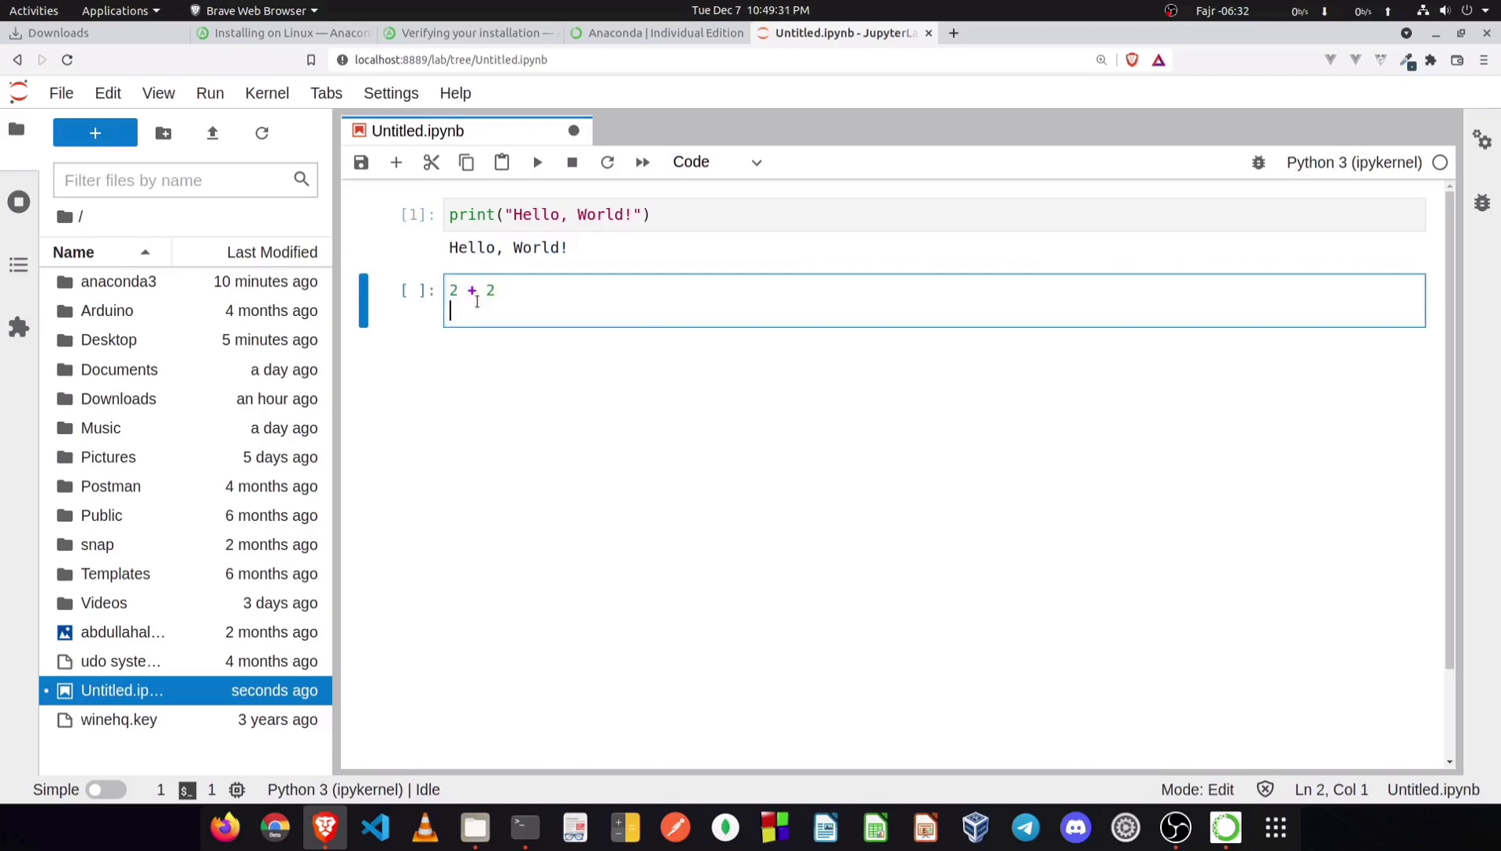
click(538, 162)
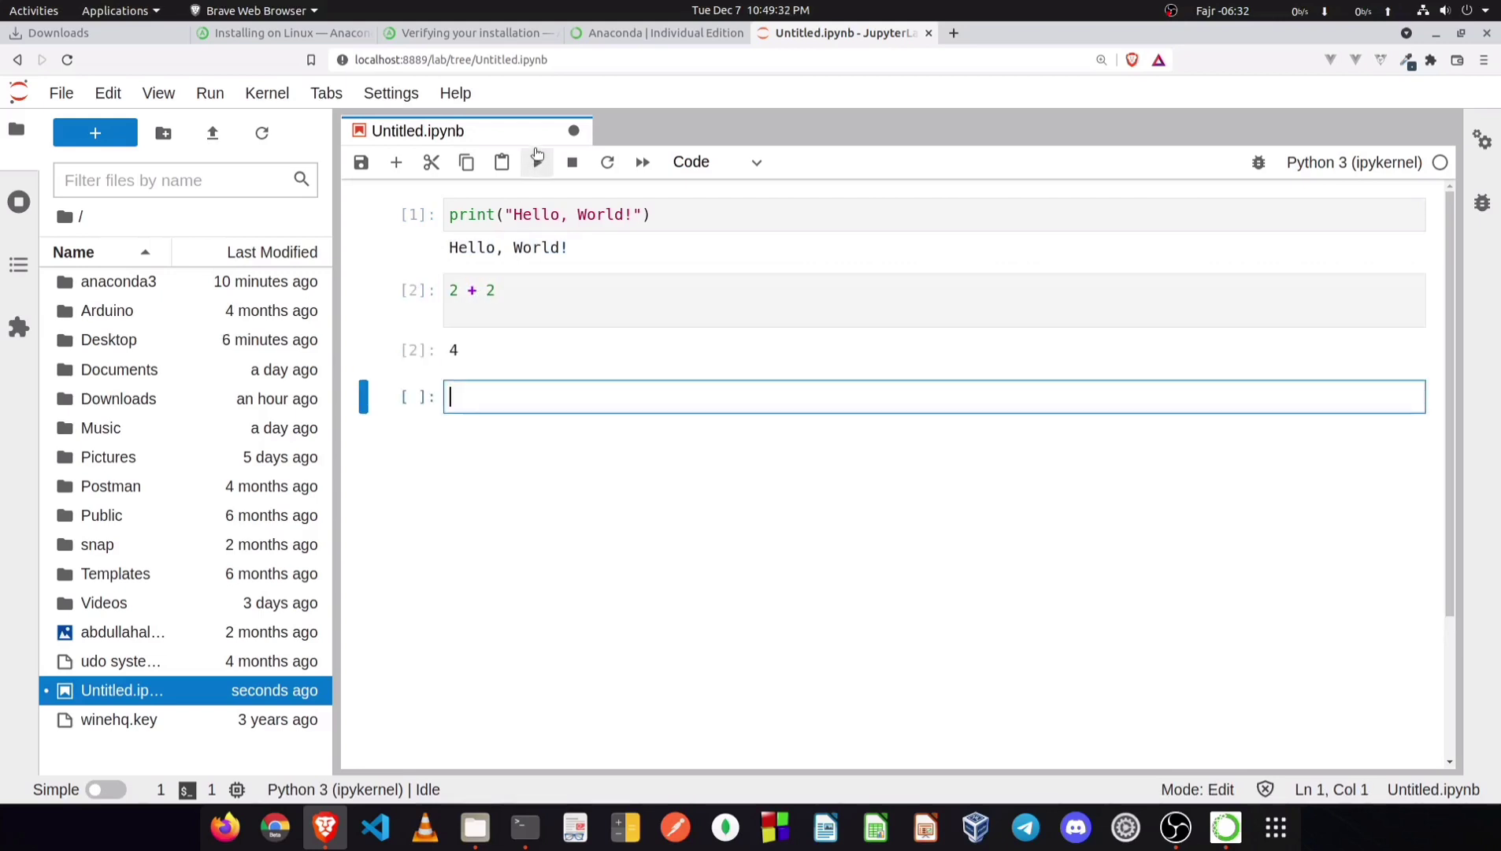
click(464, 355)
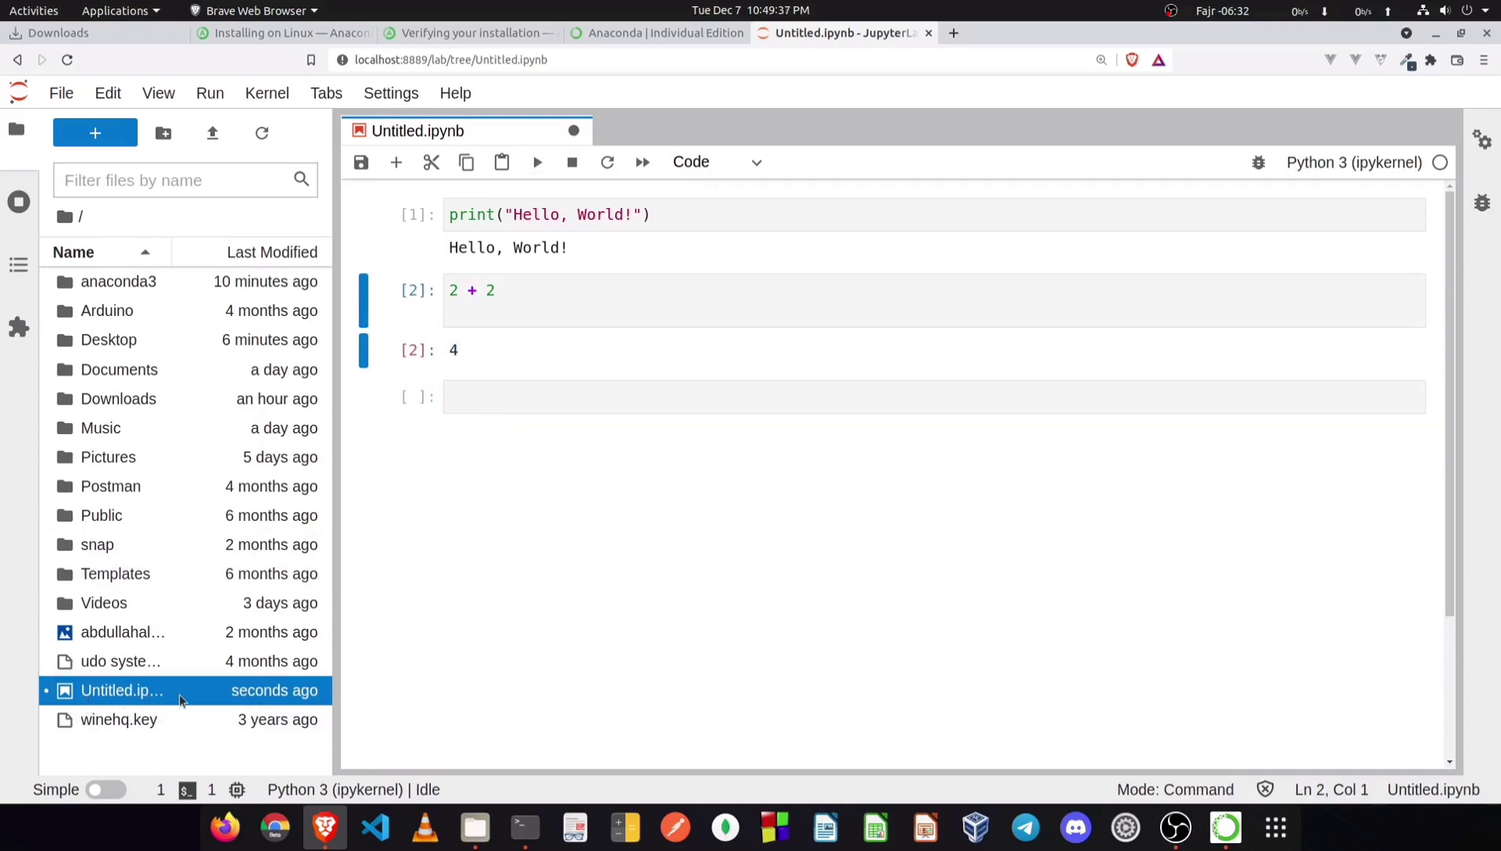
Step: Open the Home folder in the file manager and locate Untitled.ipynb to compare it with JupyterLab's file list
click(482, 821)
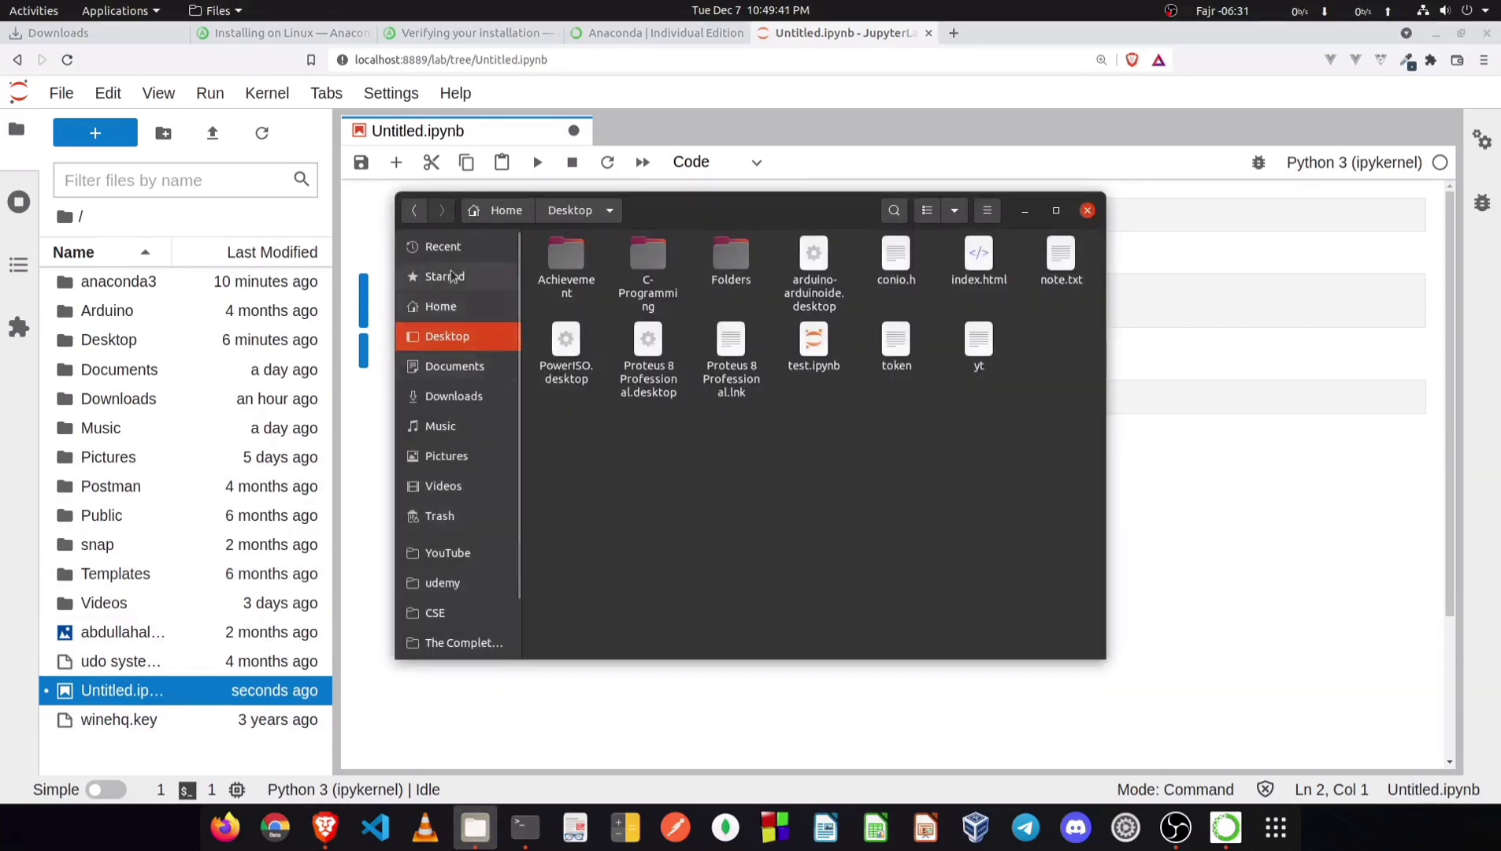
click(441, 306)
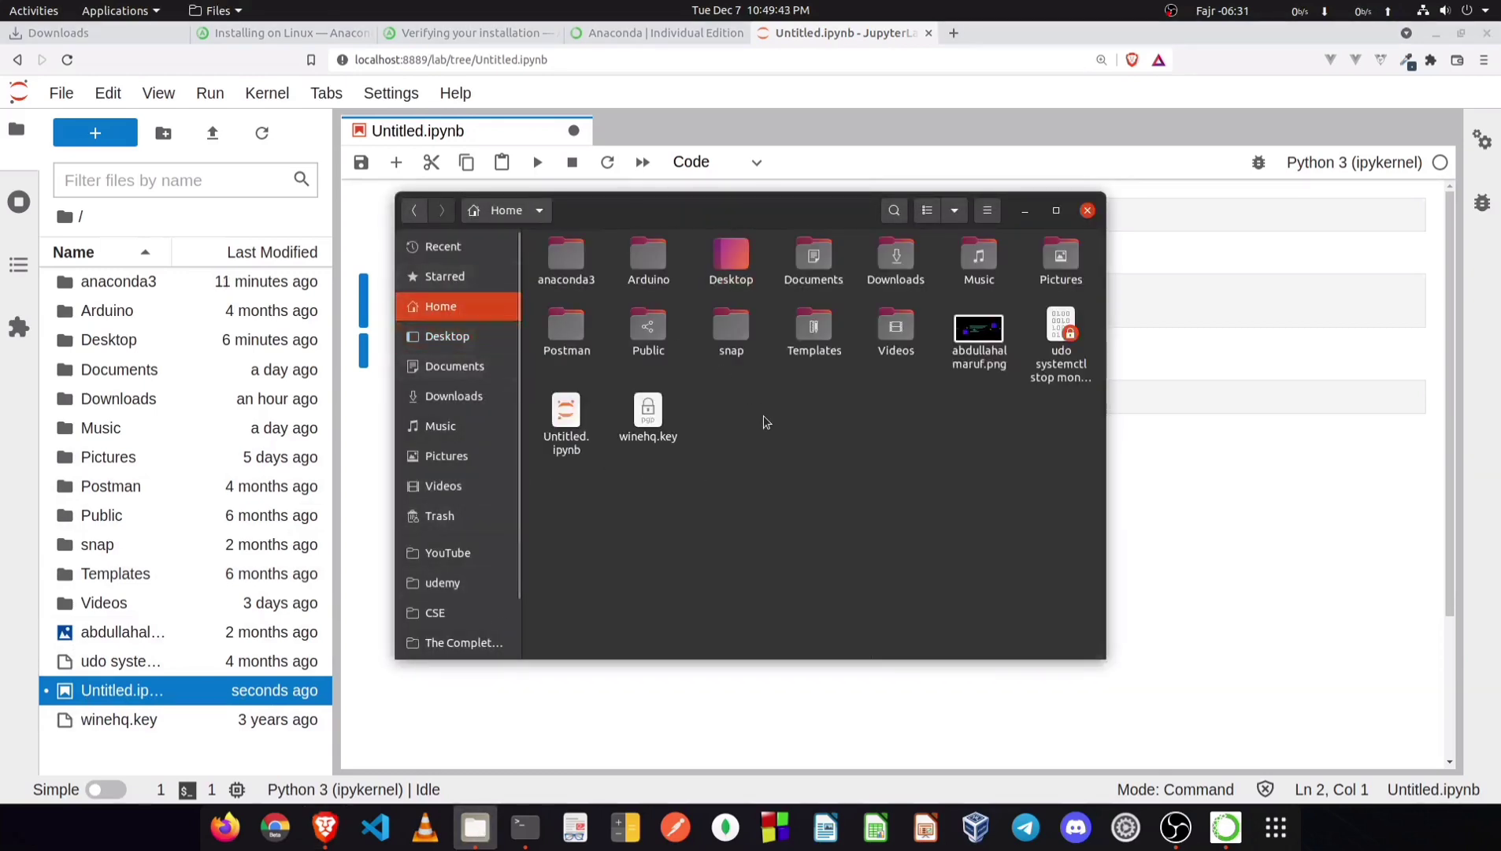
click(565, 415)
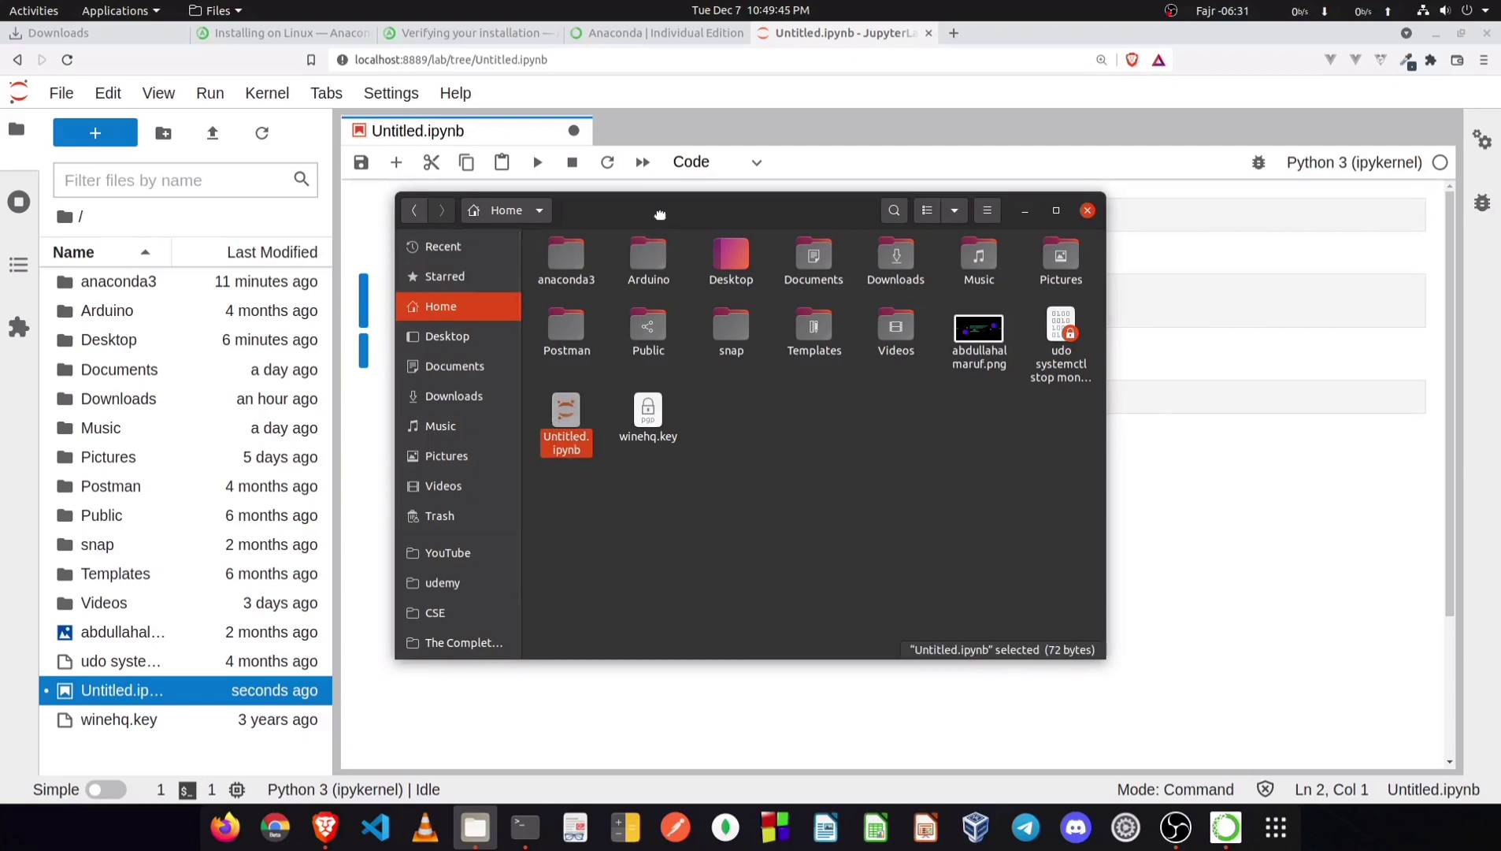
drag(660, 214, 751, 197)
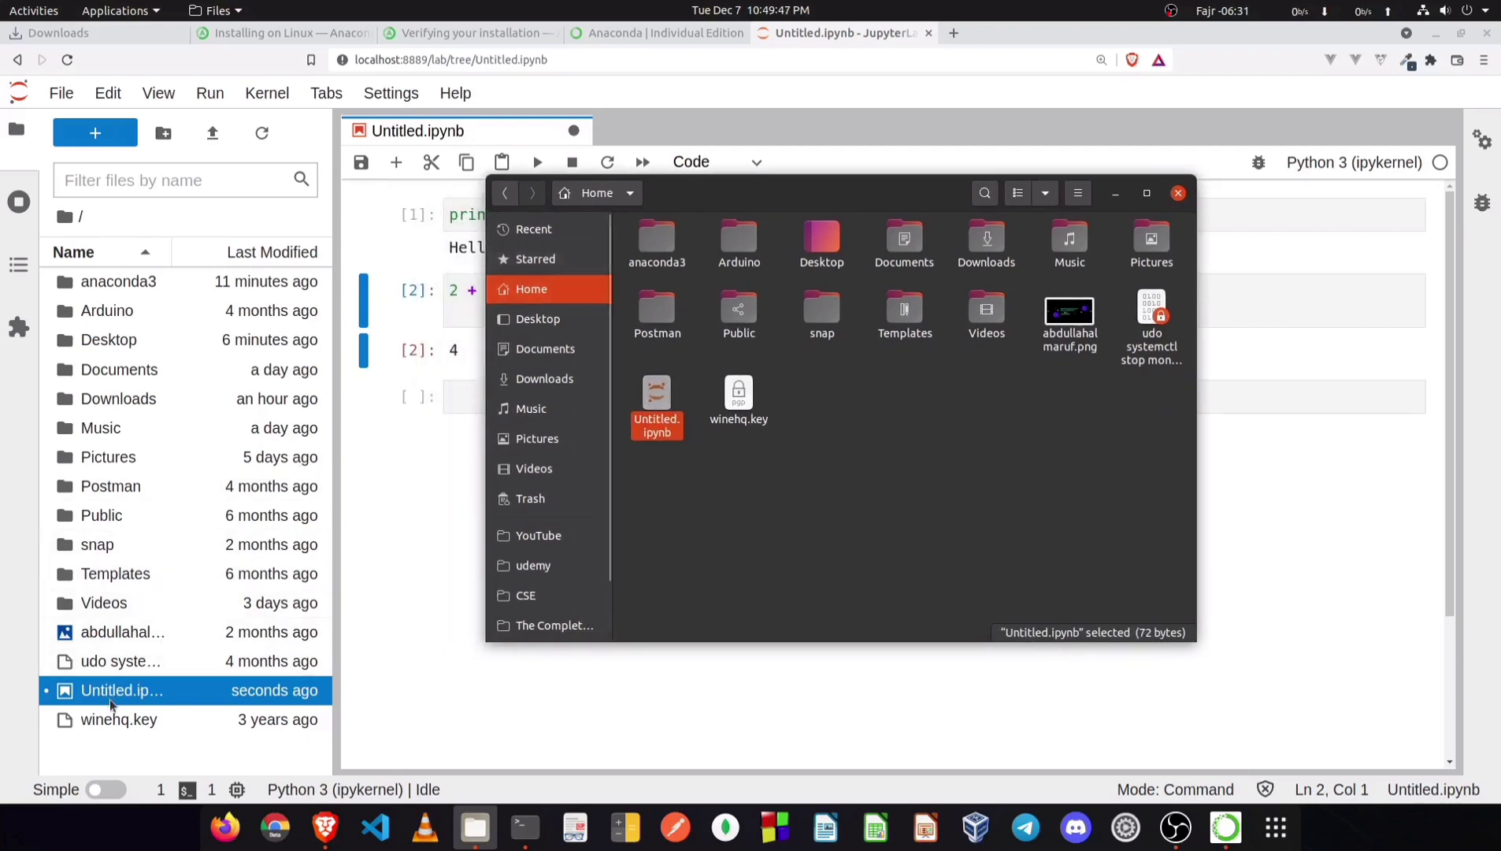
click(662, 492)
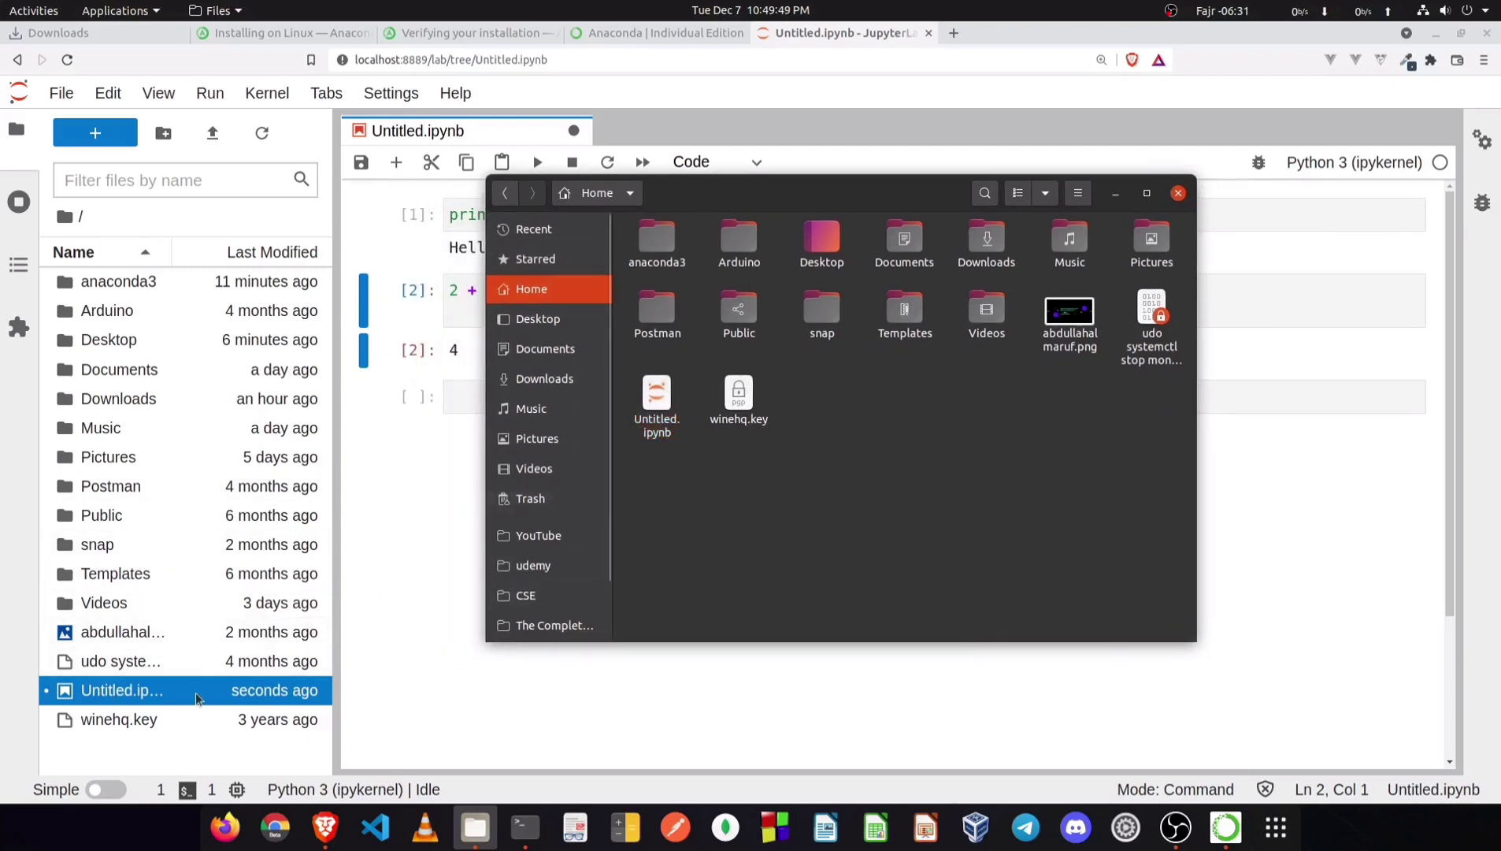
click(659, 403)
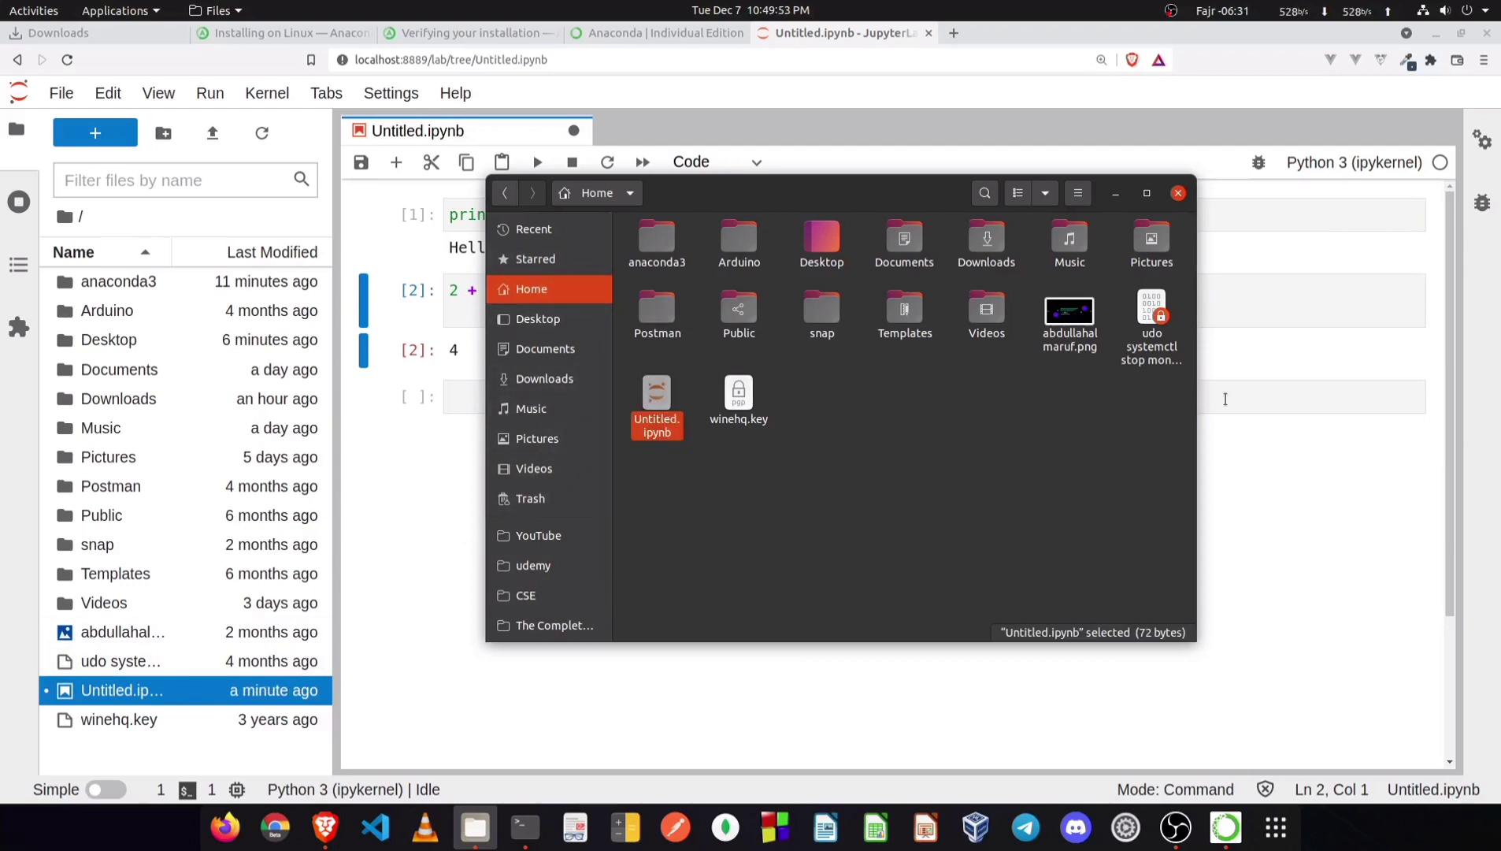
Step: Return to JupyterLab and close the Untitled.ipynb notebook, discarding its changes
click(1270, 424)
click(572, 131)
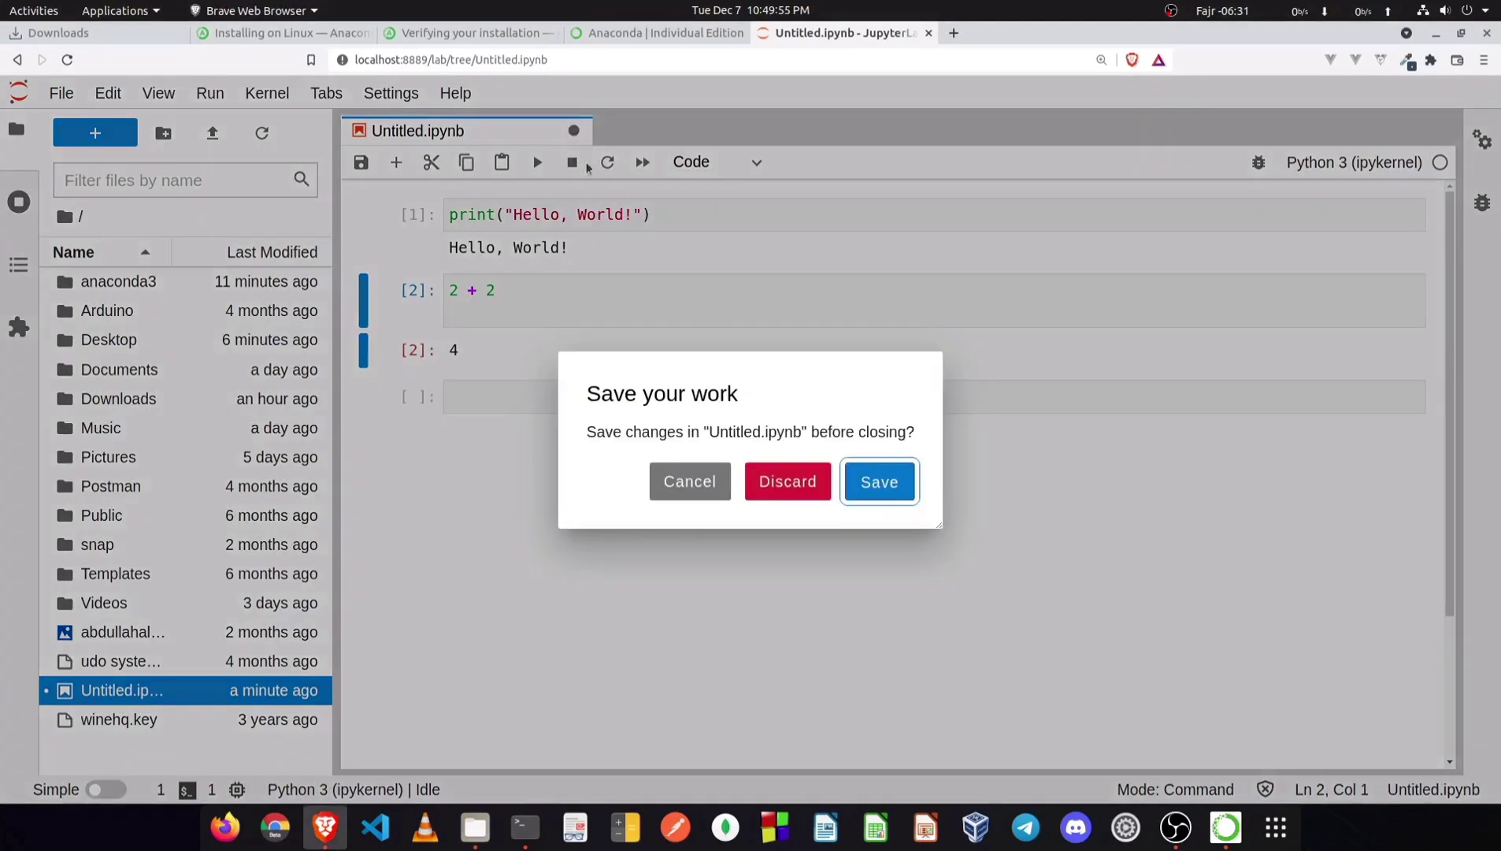
click(788, 481)
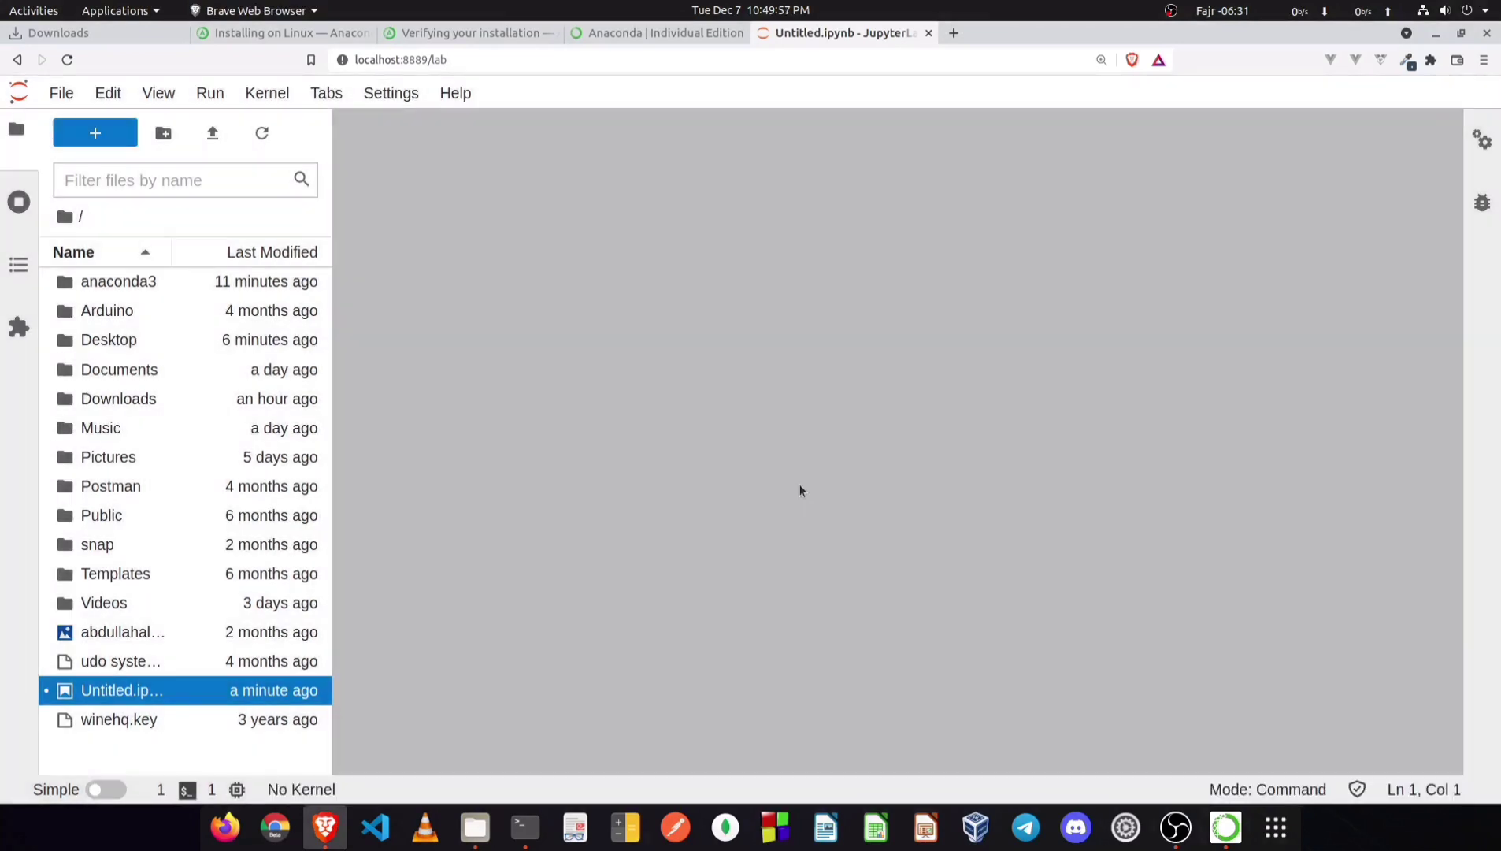
Step: Delete Untitled.ipynb from the Home folder in the file manager and return to JupyterLab
click(475, 827)
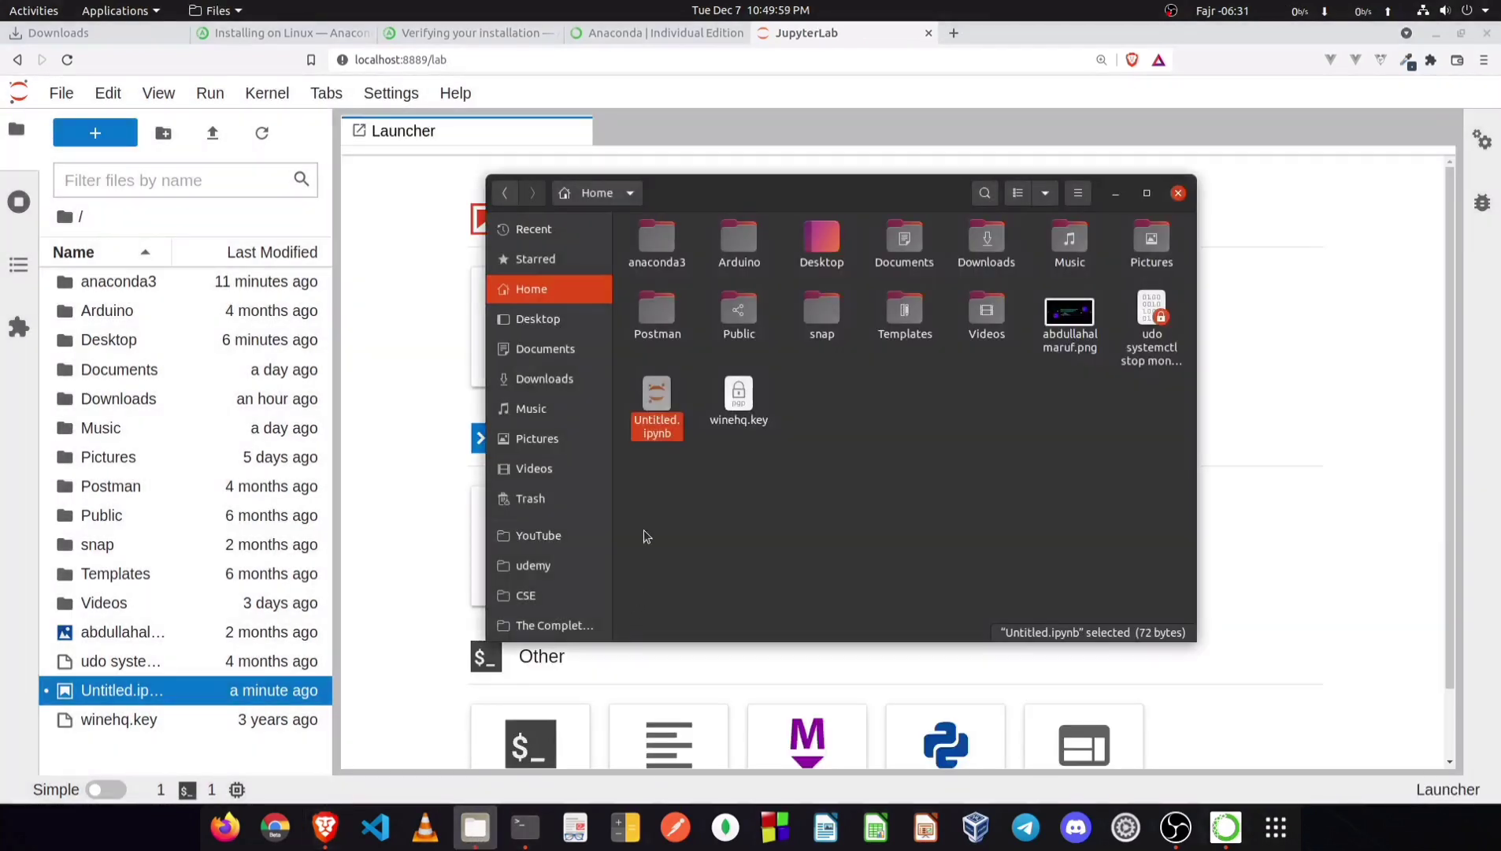
click(643, 489)
click(659, 417)
key(Delete)
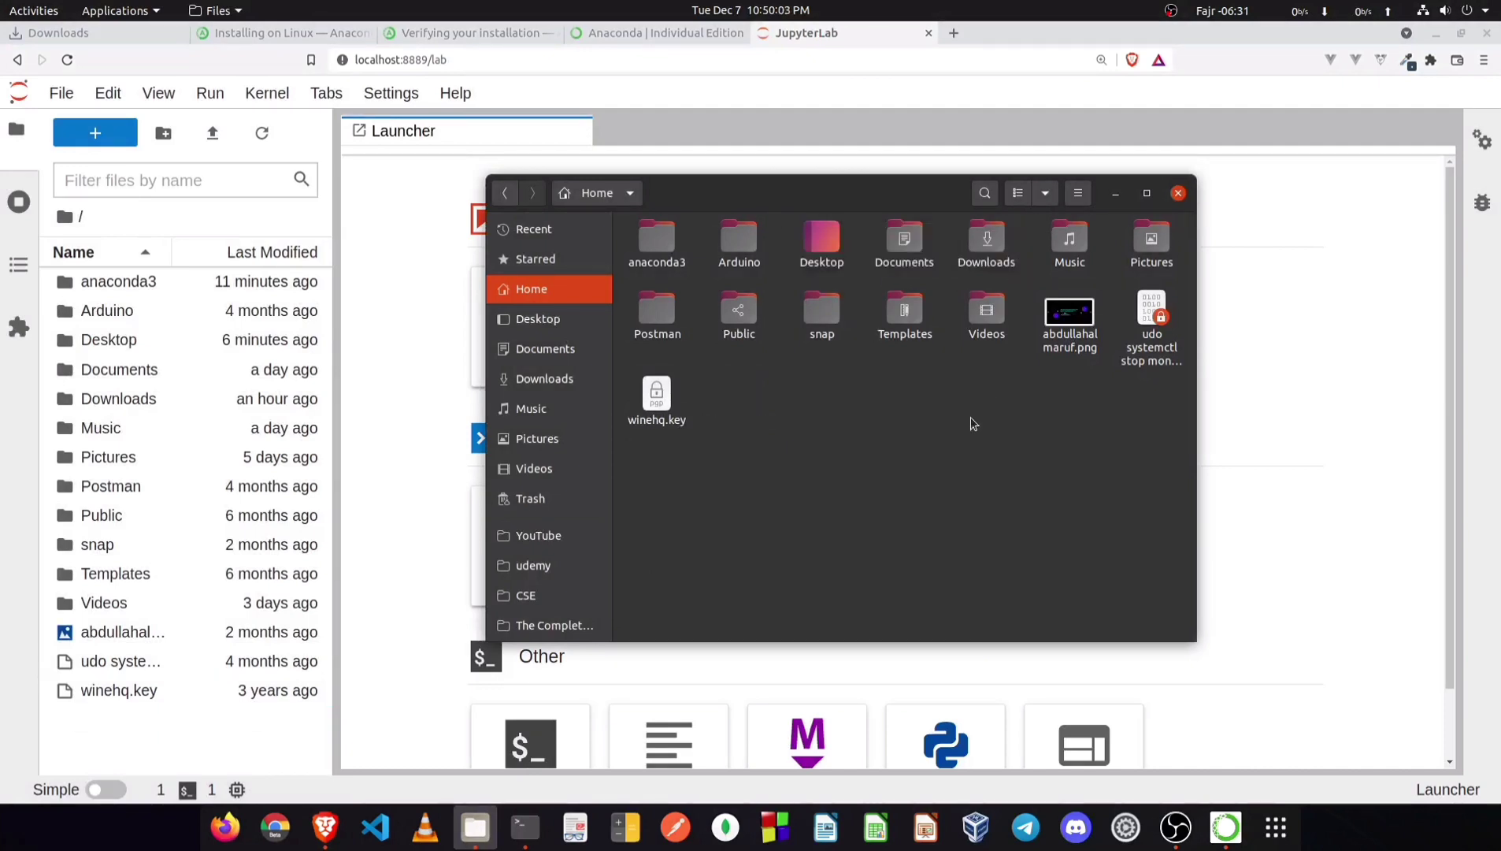
click(402, 539)
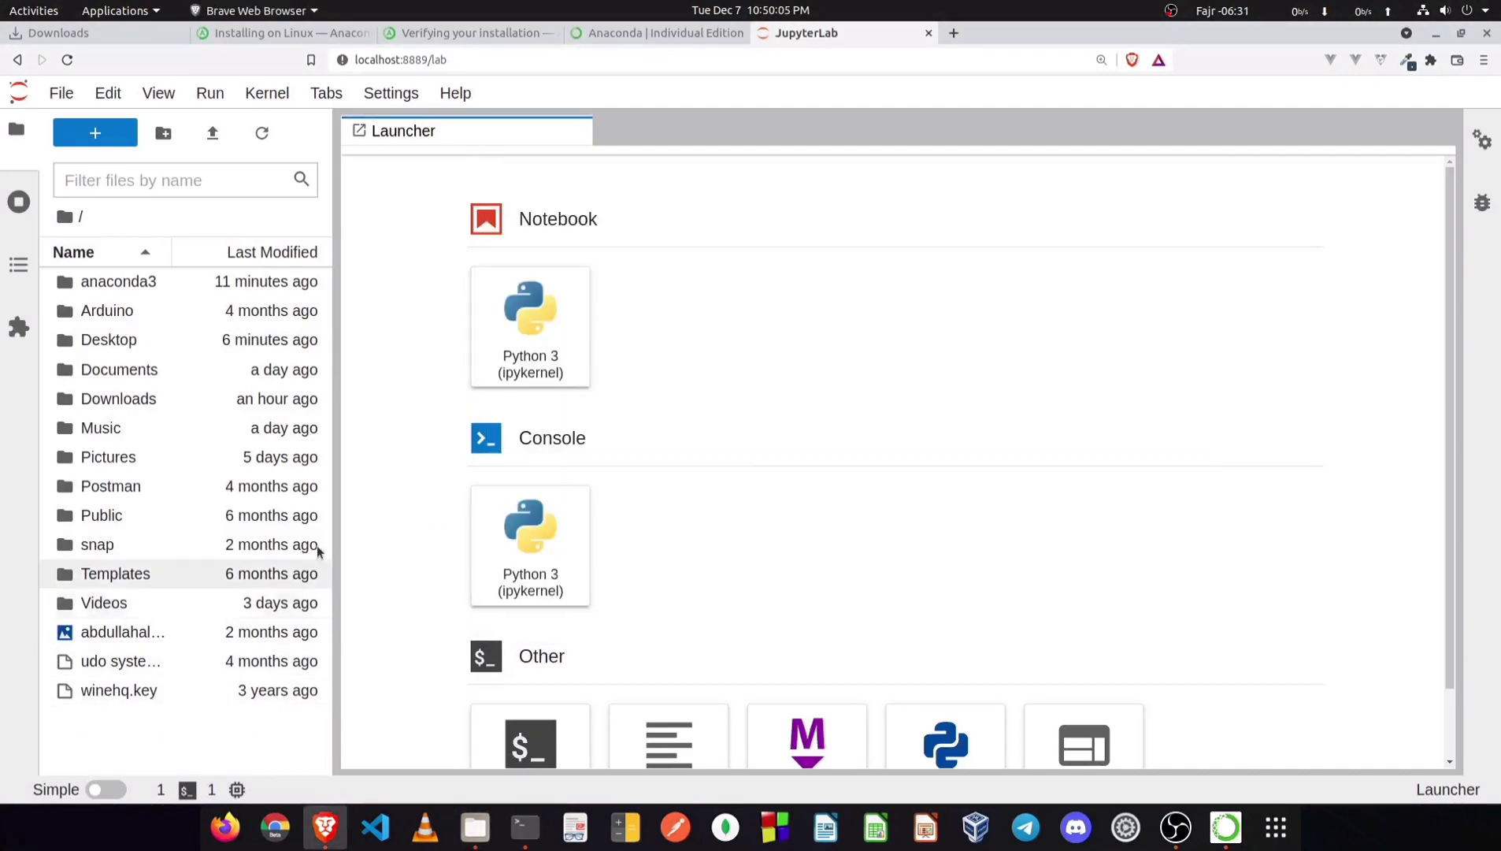
Step: Look over the remaining Launcher options and close the JupyterLab browser tab
scroll(582, 520, down, 2)
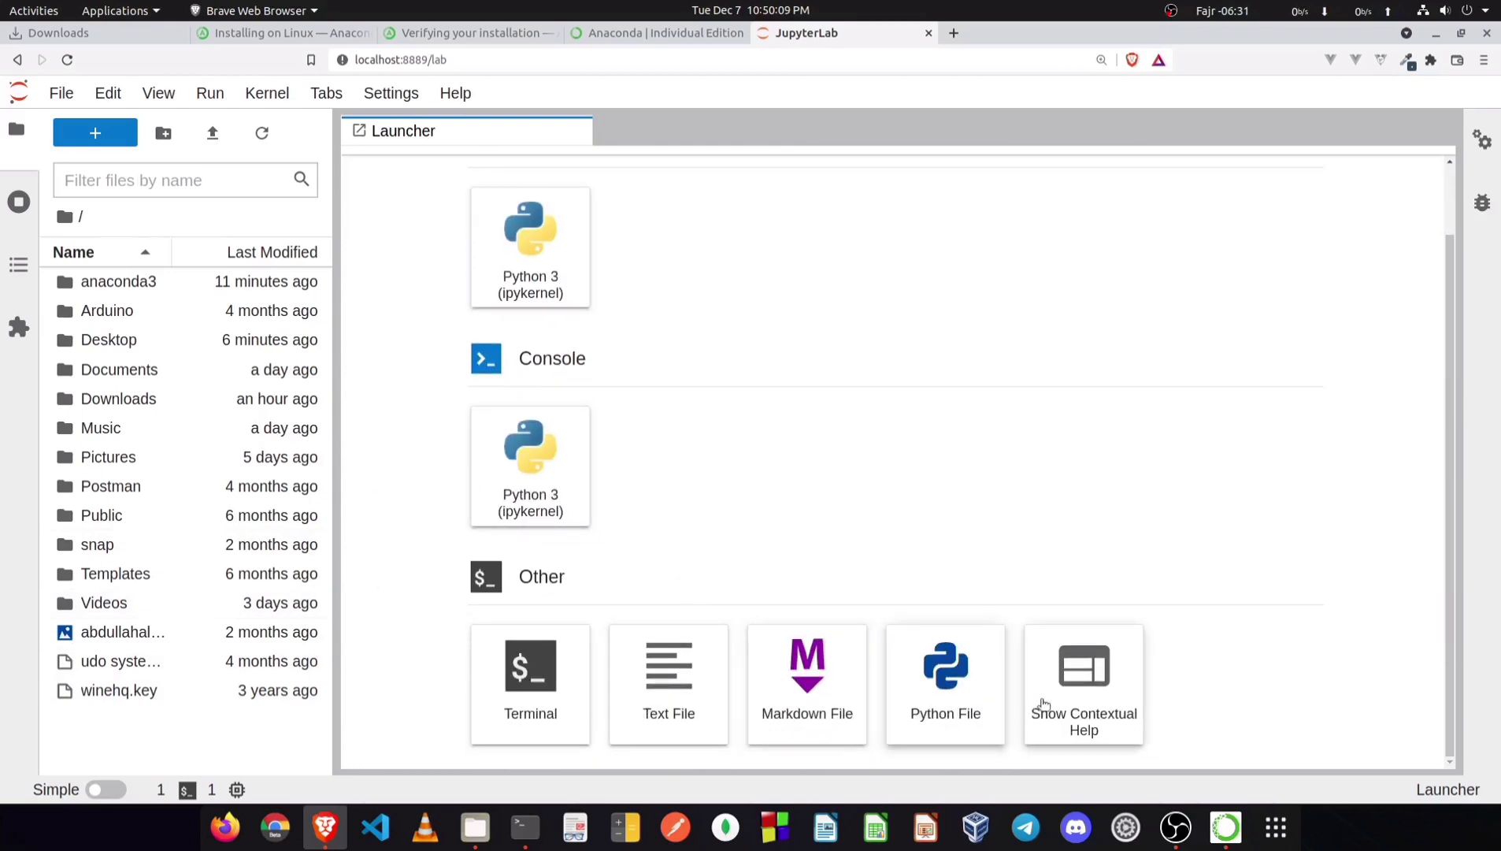
scroll(416, 465, up, 2)
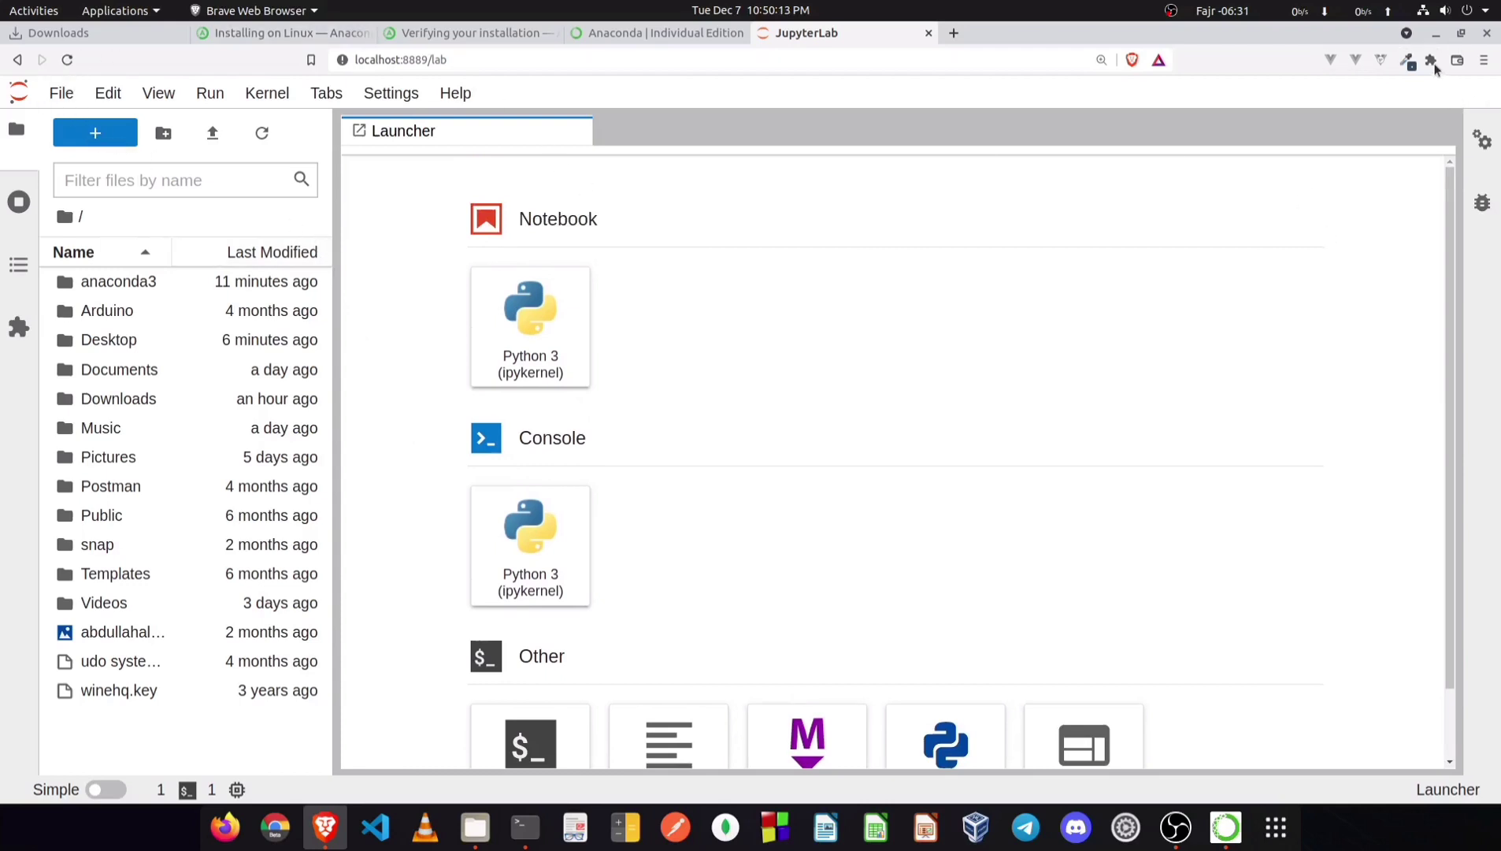
click(928, 33)
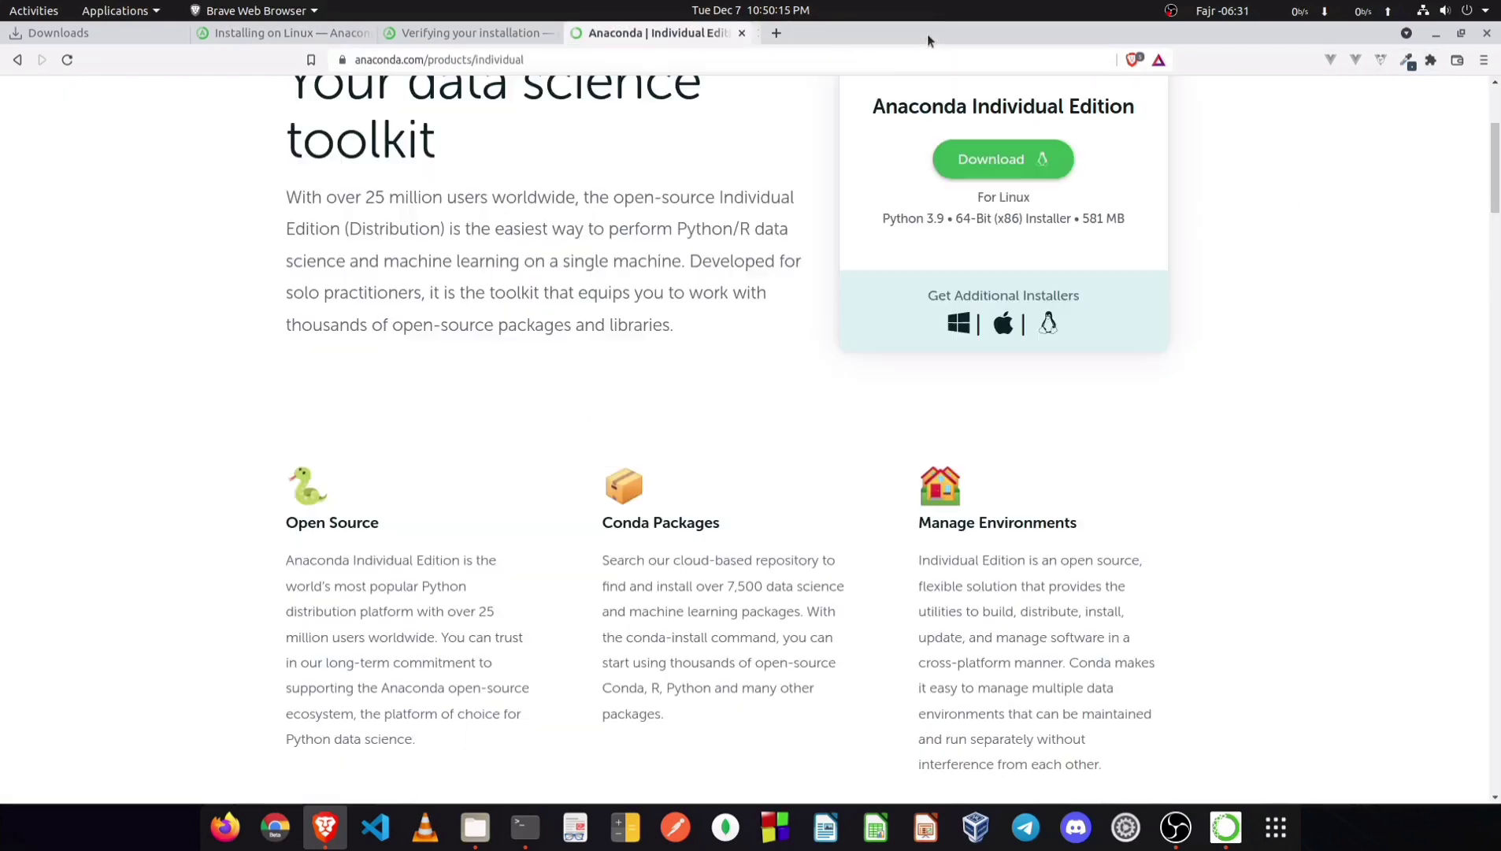
Step: Switch to the system terminal and start Jupyter Notebook with the command jupyter notebook
click(525, 827)
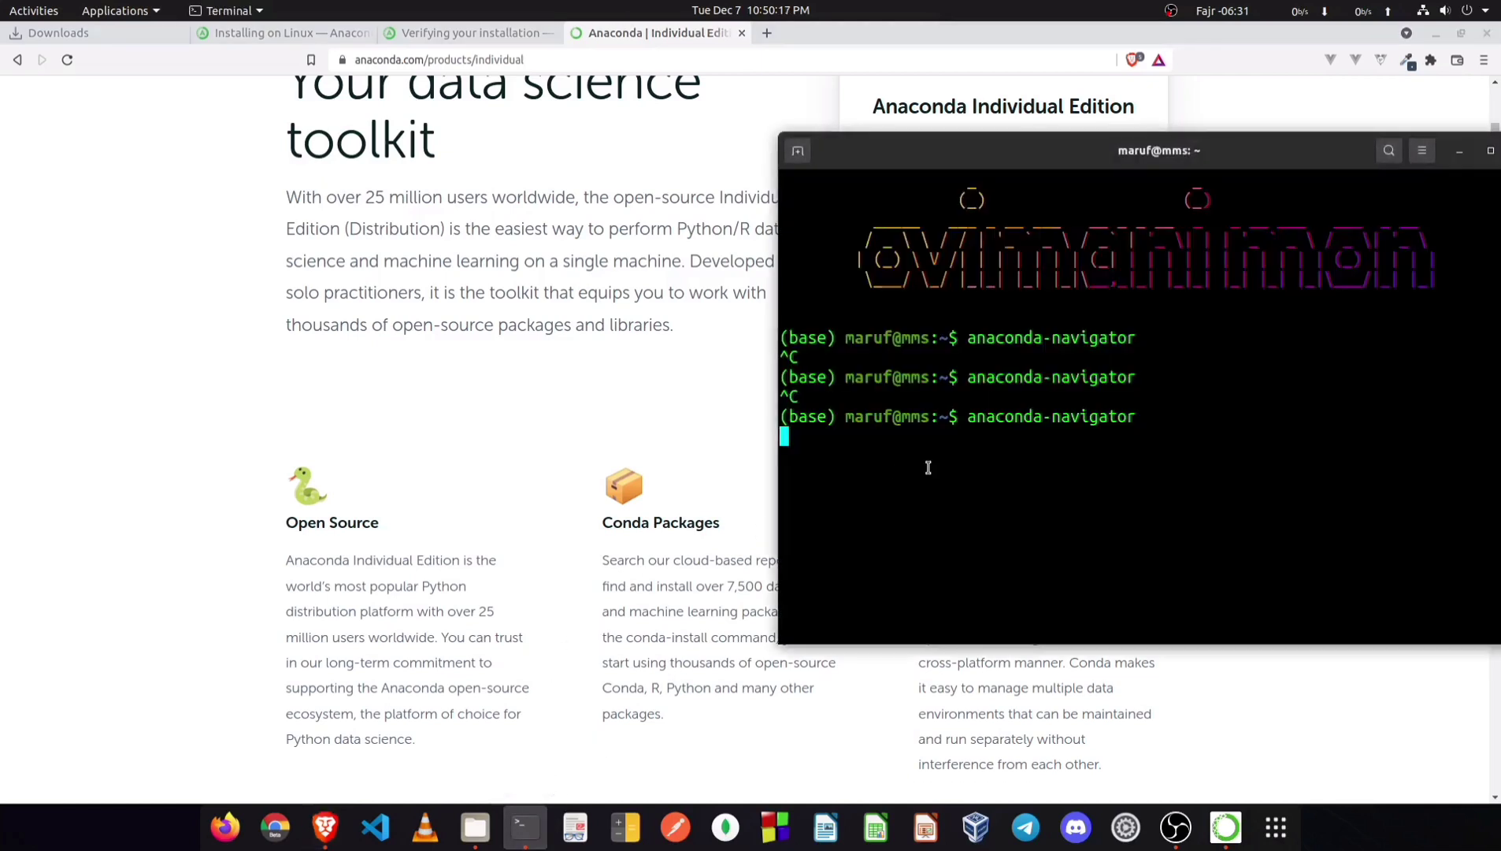
drag(996, 147, 613, 148)
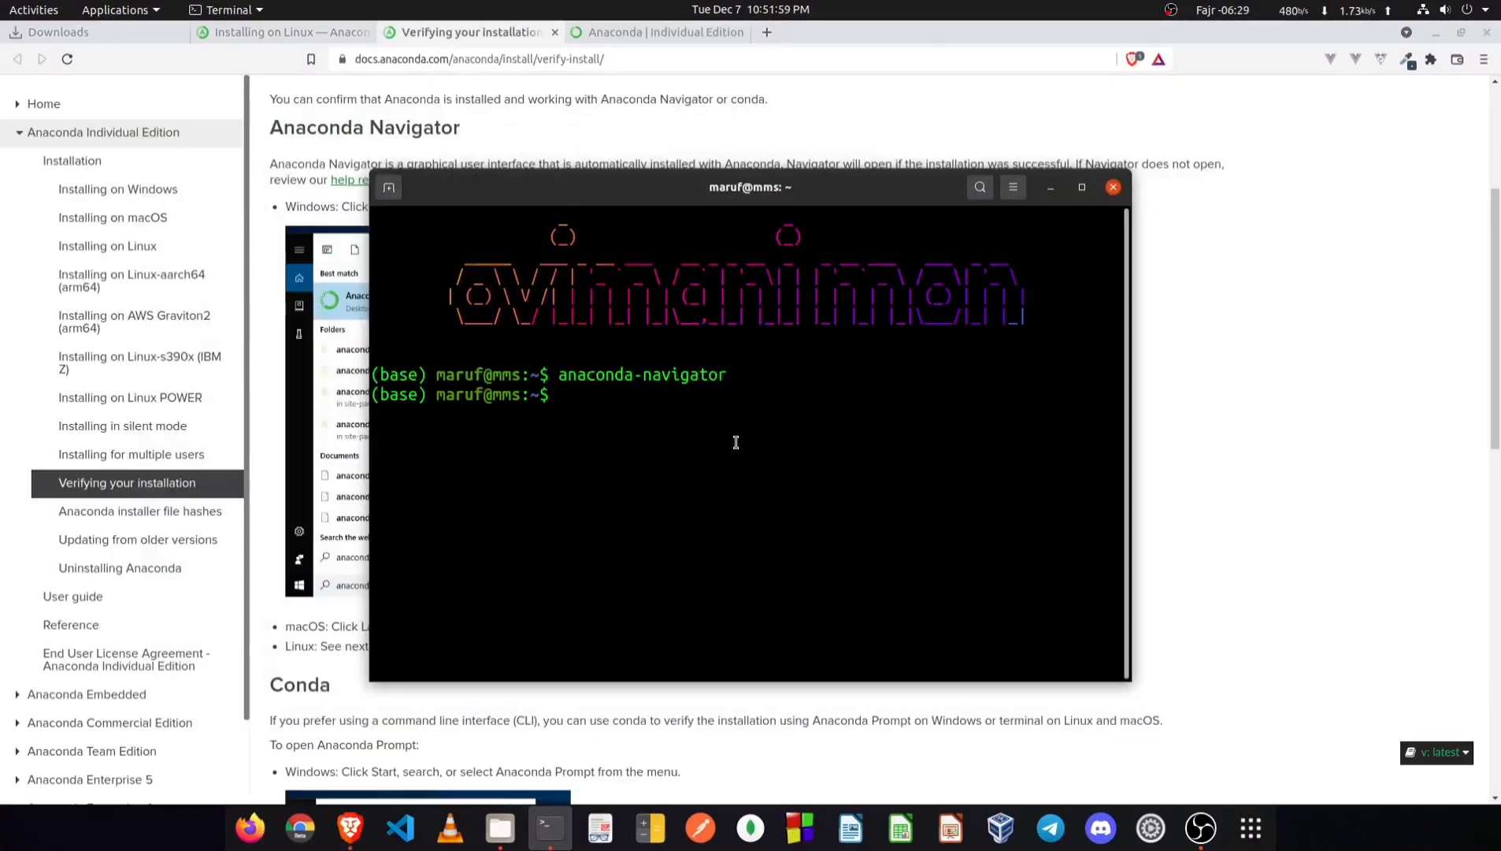
text(jupyte)
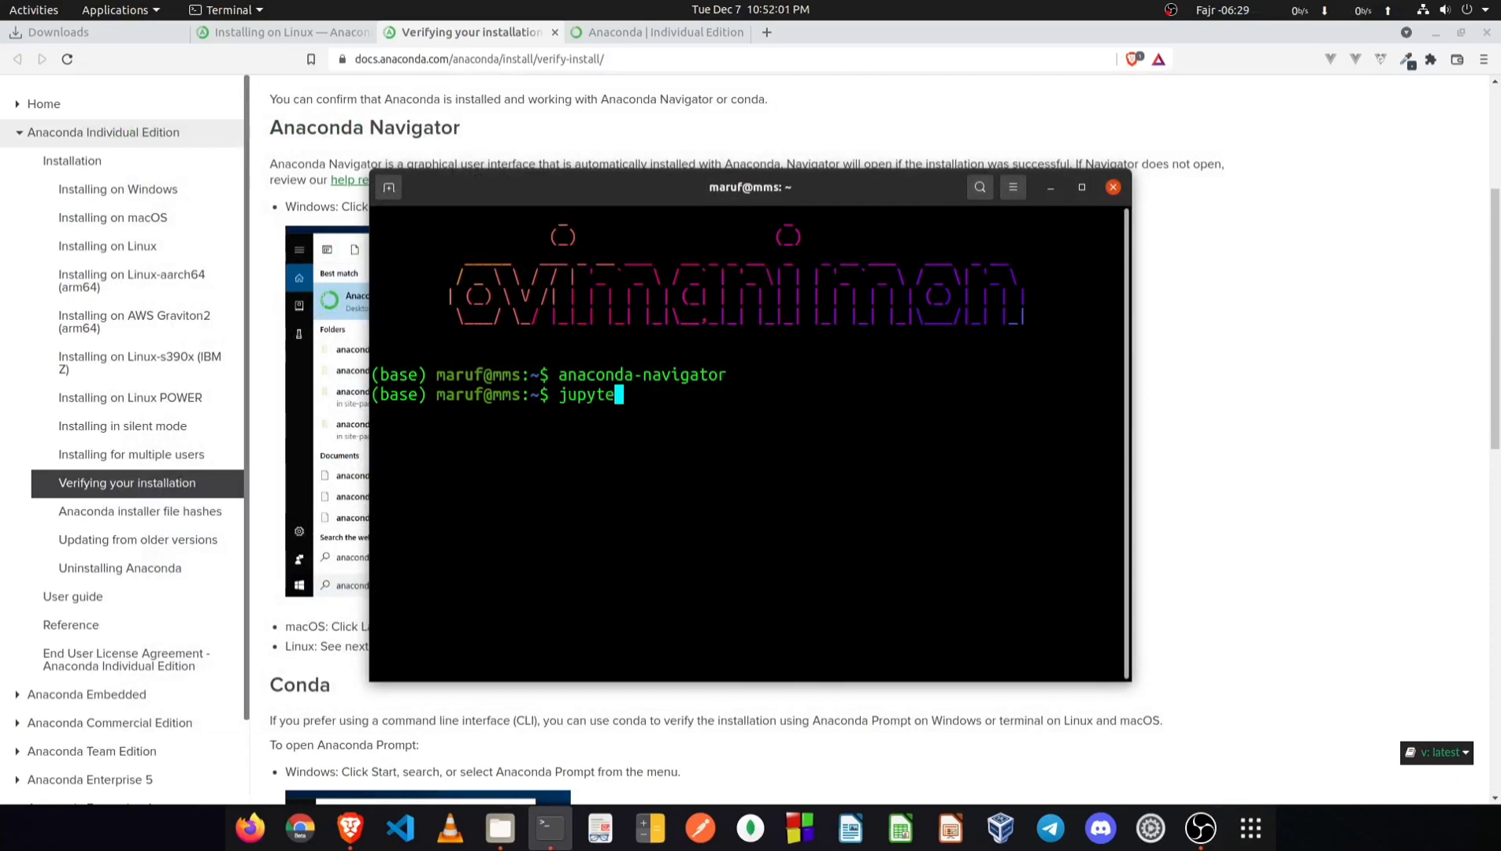
text(r notebook)
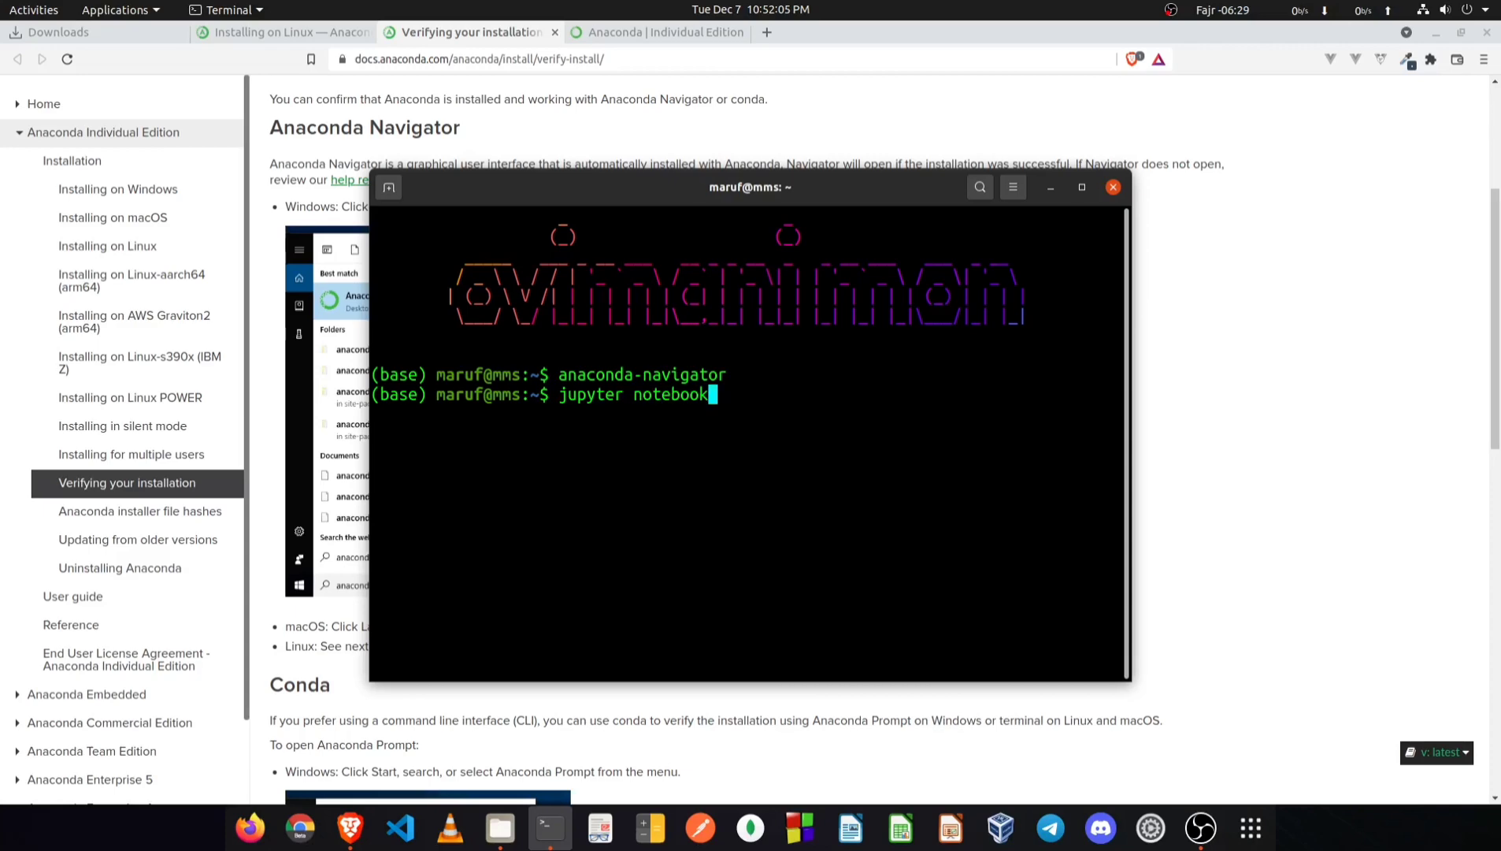
key(Return)
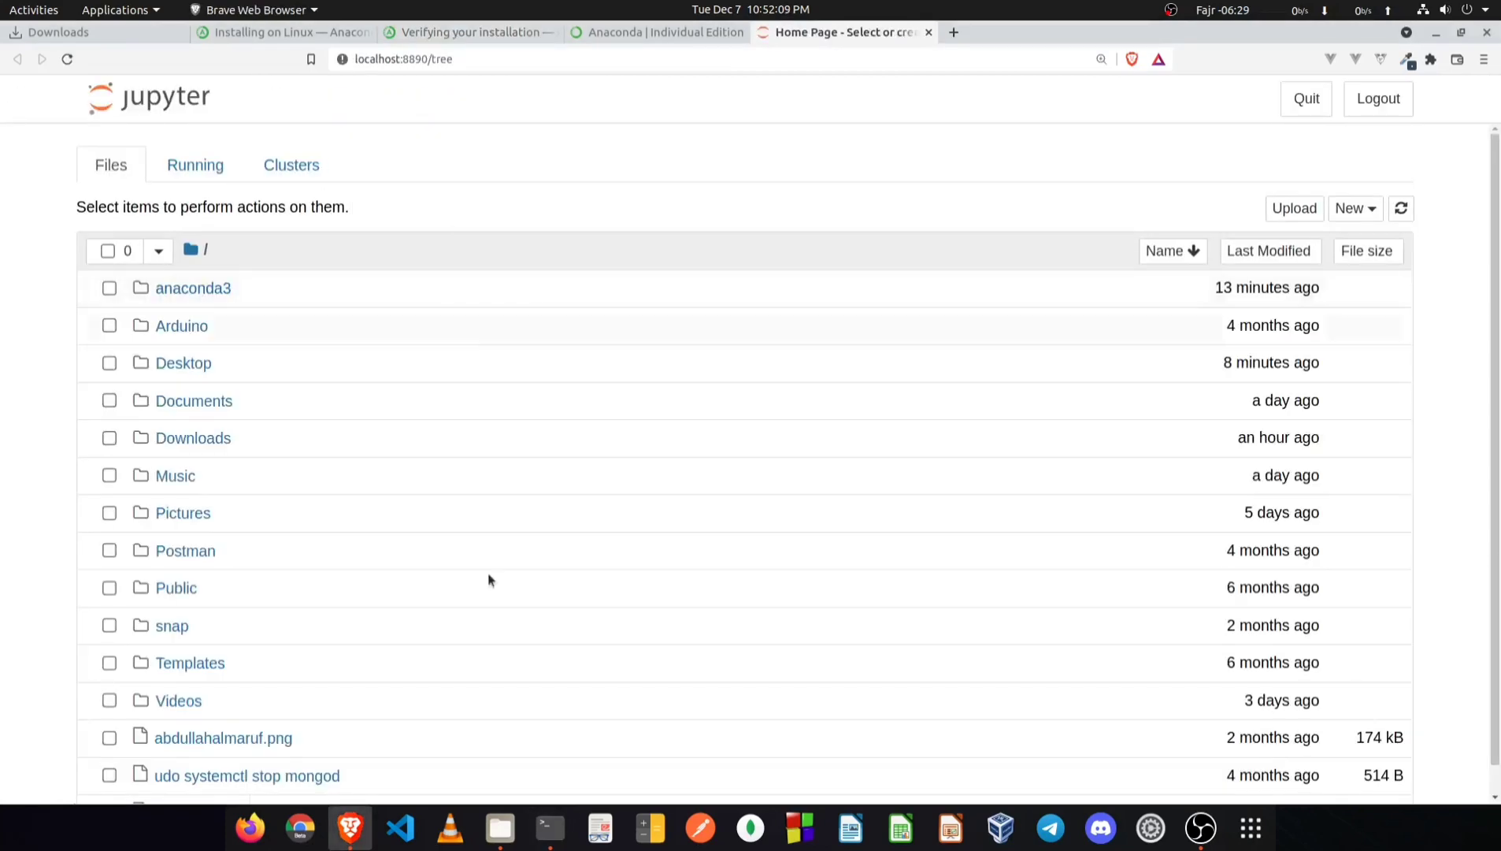
Step: Review the Jupyter Notebook server log in the terminal from its start, and minimize the terminal window
click(549, 827)
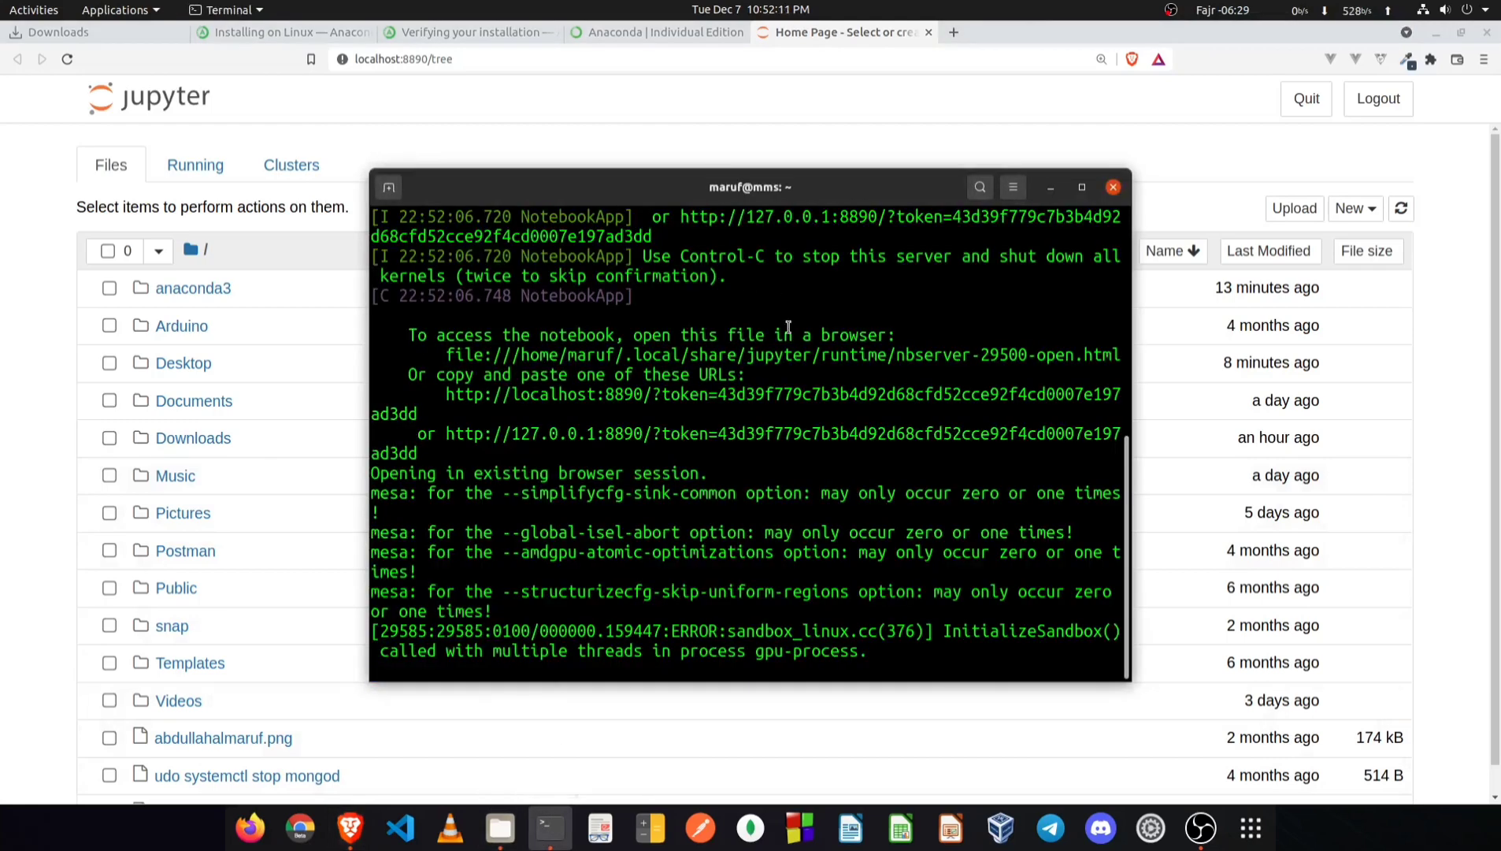
scroll(788, 326, up, 7)
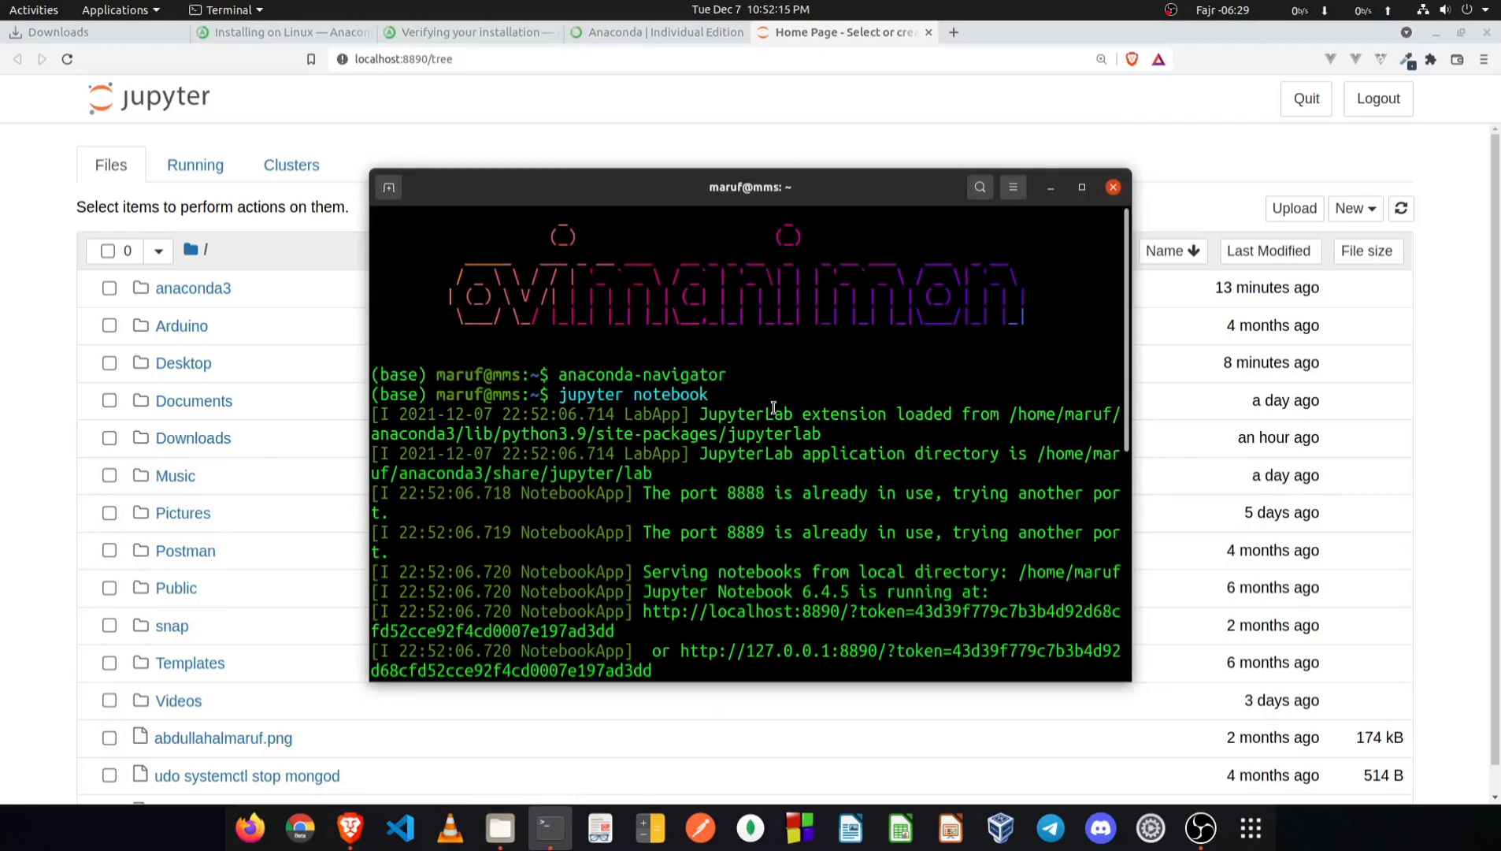
click(1050, 186)
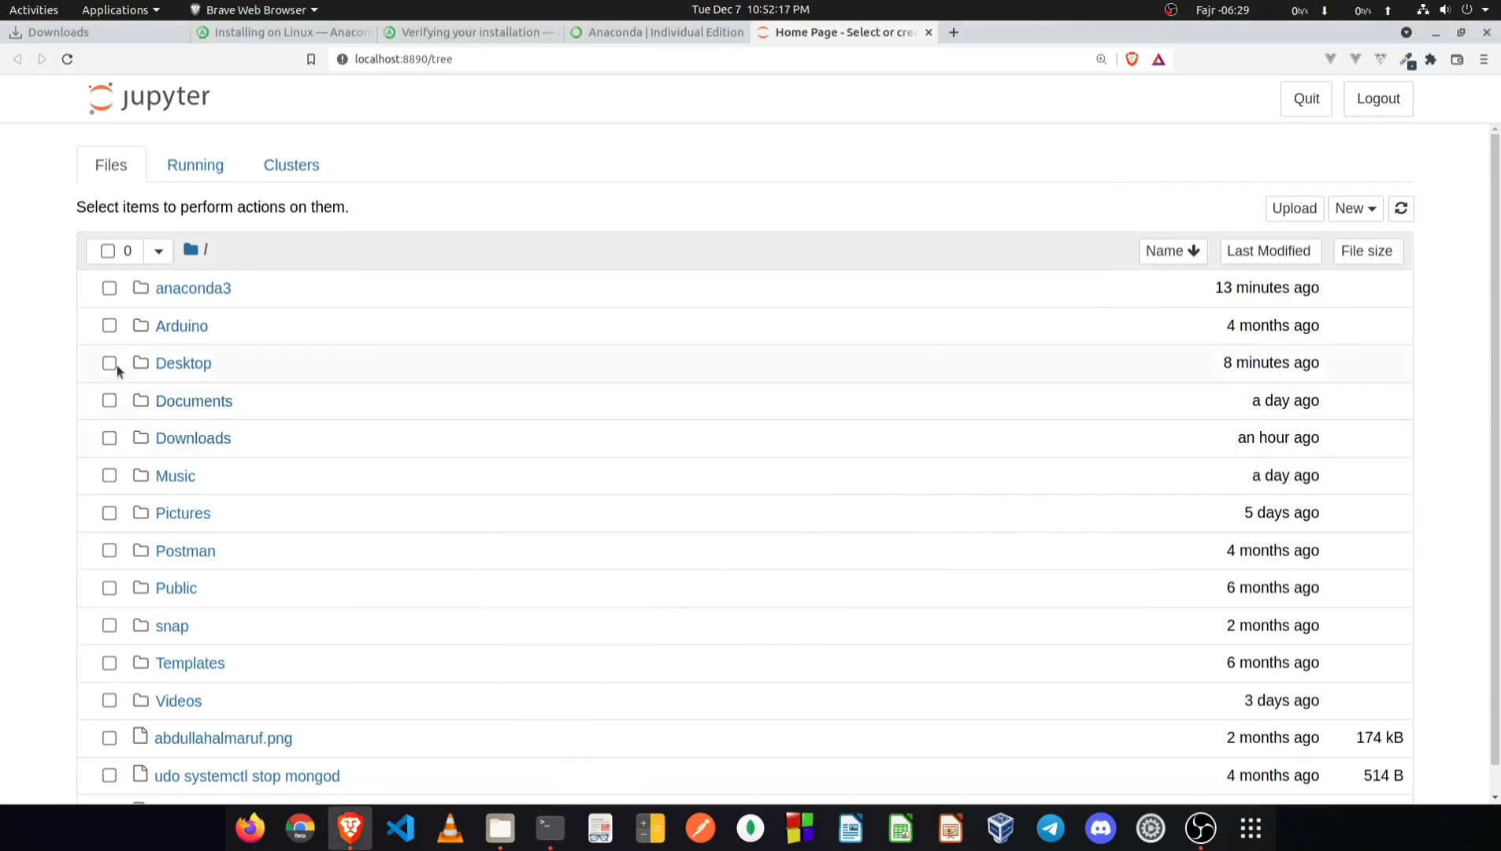
Step: Open the test.ipynb notebook from the Desktop folder in the Jupyter file browser and place the cursor in its empty cell
scroll(126, 410, down, 1)
scroll(157, 512, up, 1)
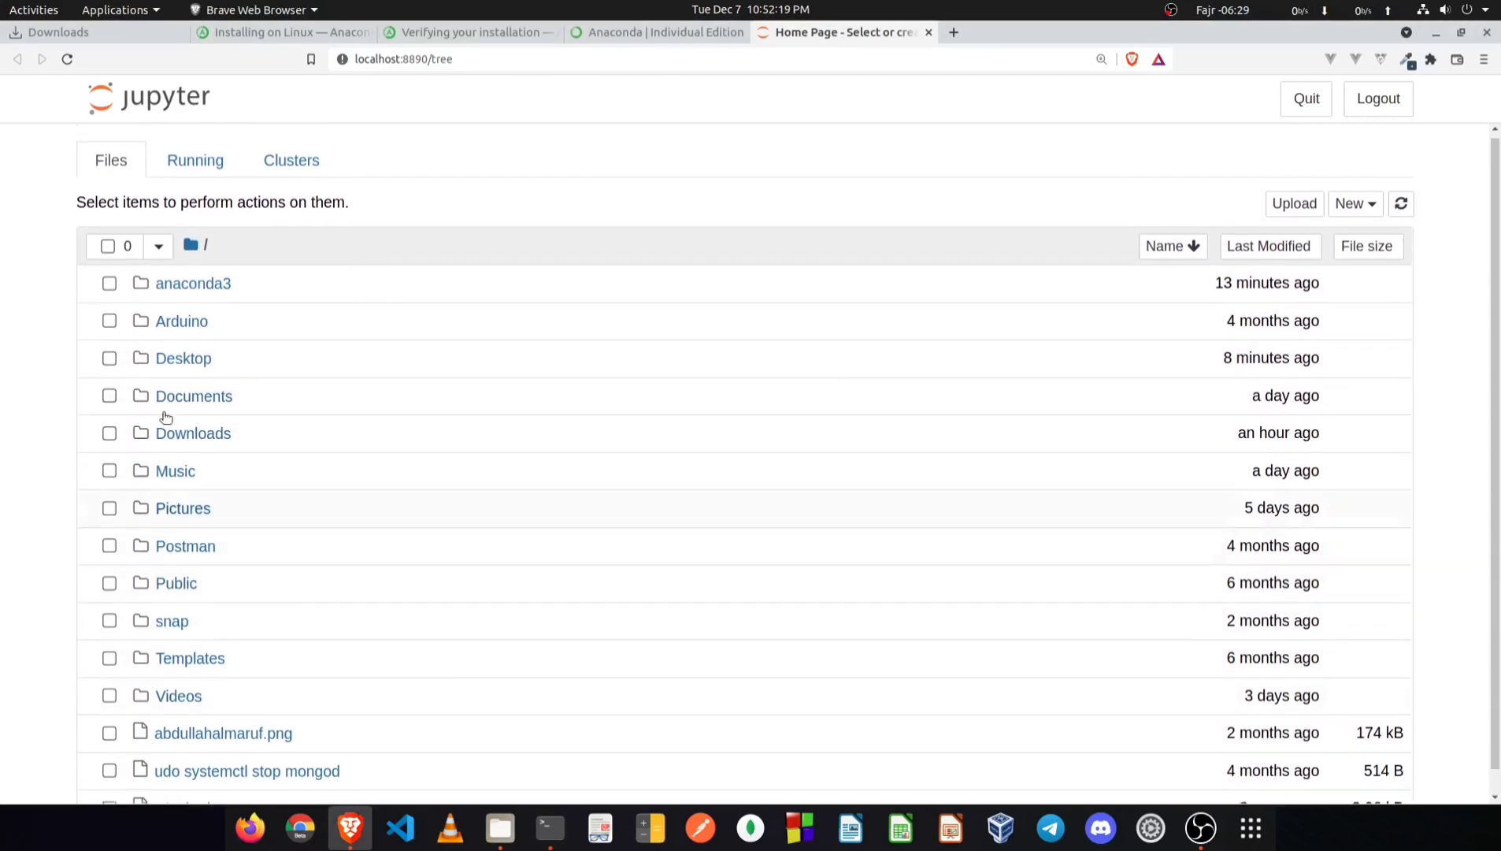
click(144, 364)
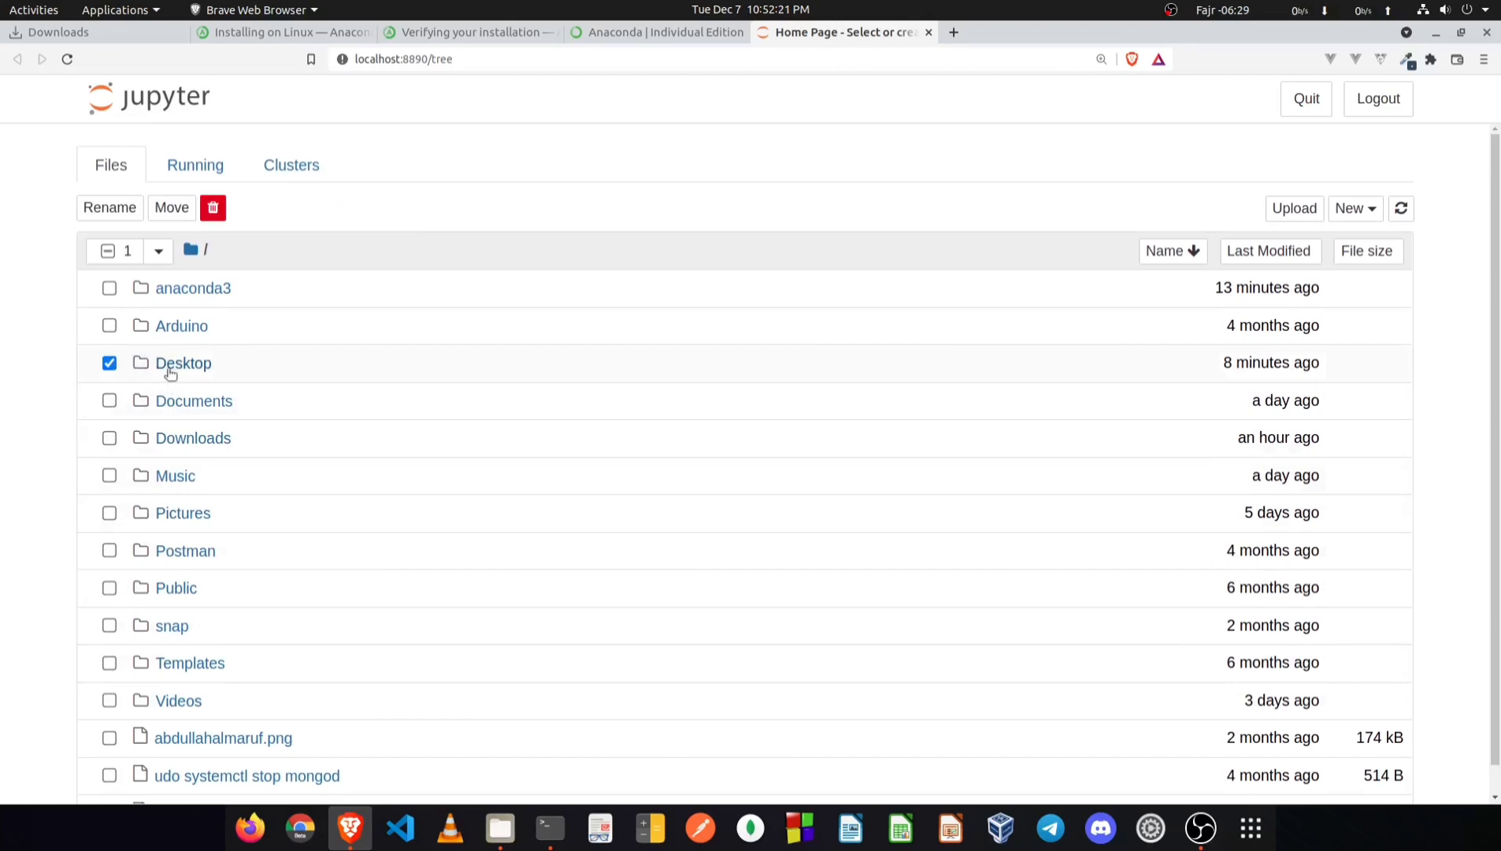
click(179, 368)
click(179, 369)
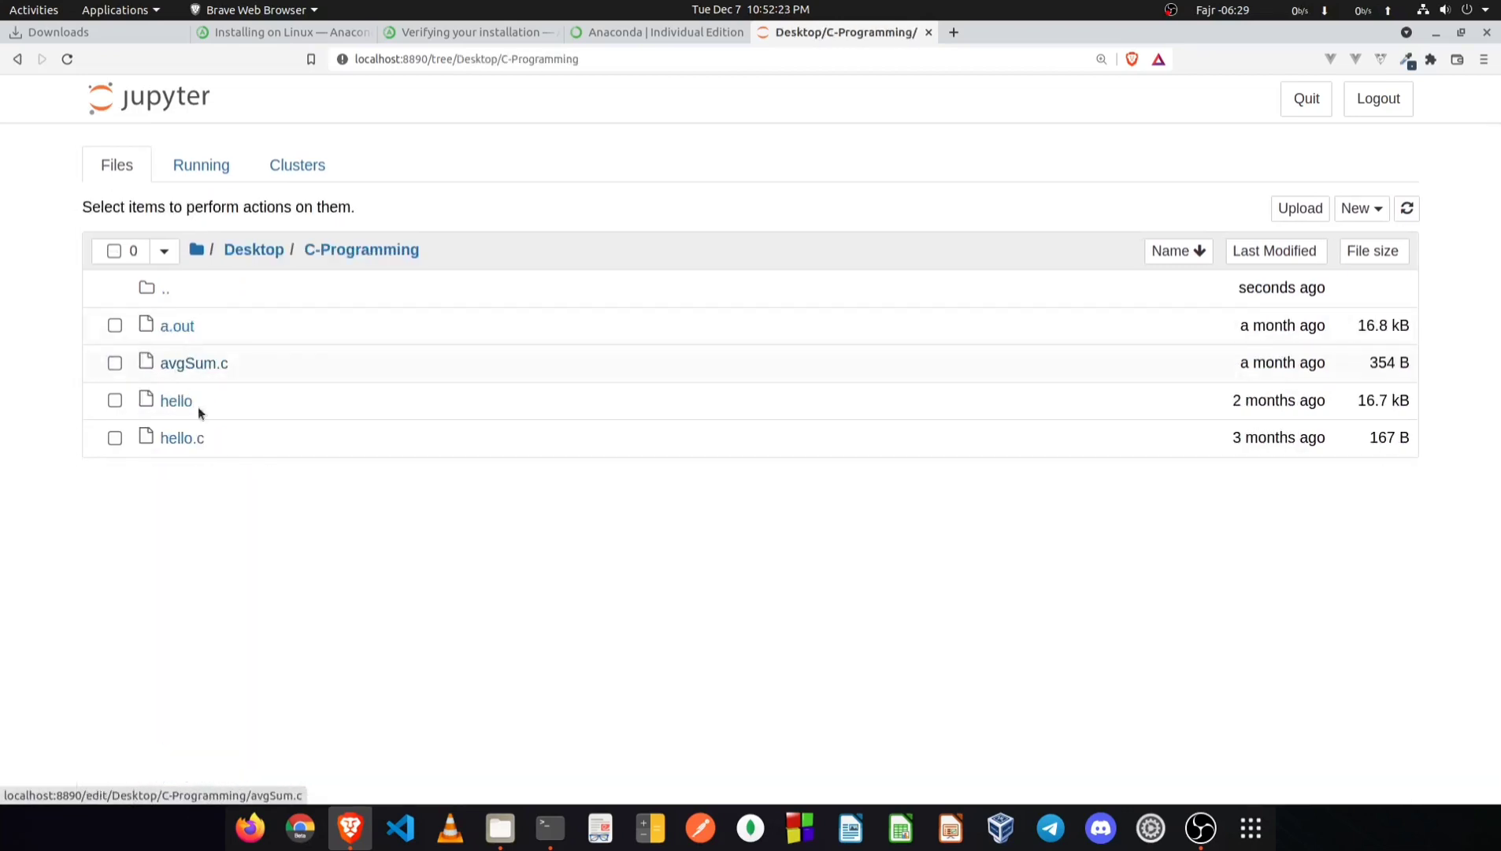
click(254, 249)
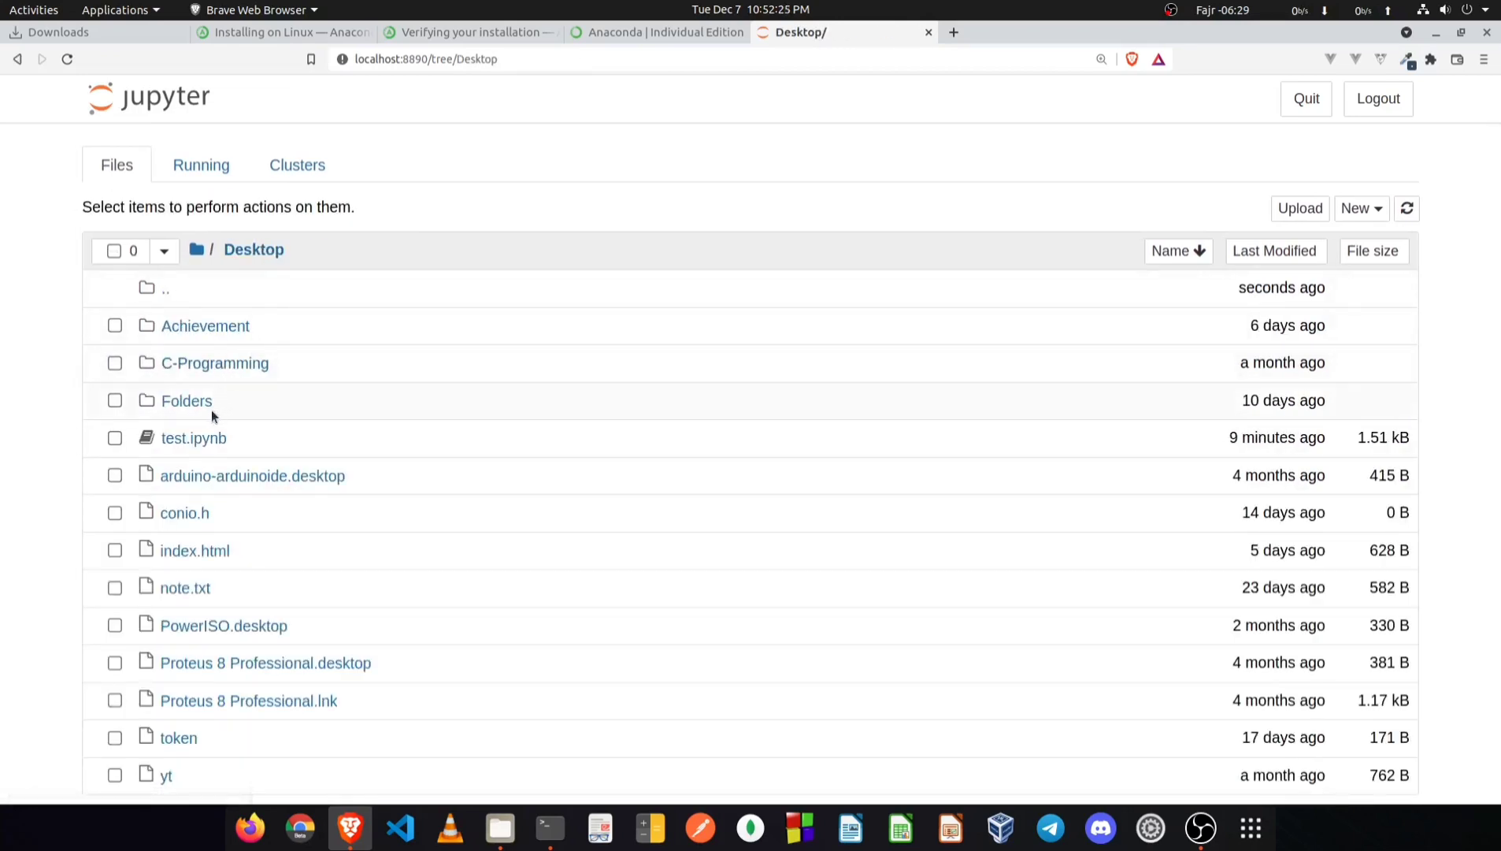
click(199, 438)
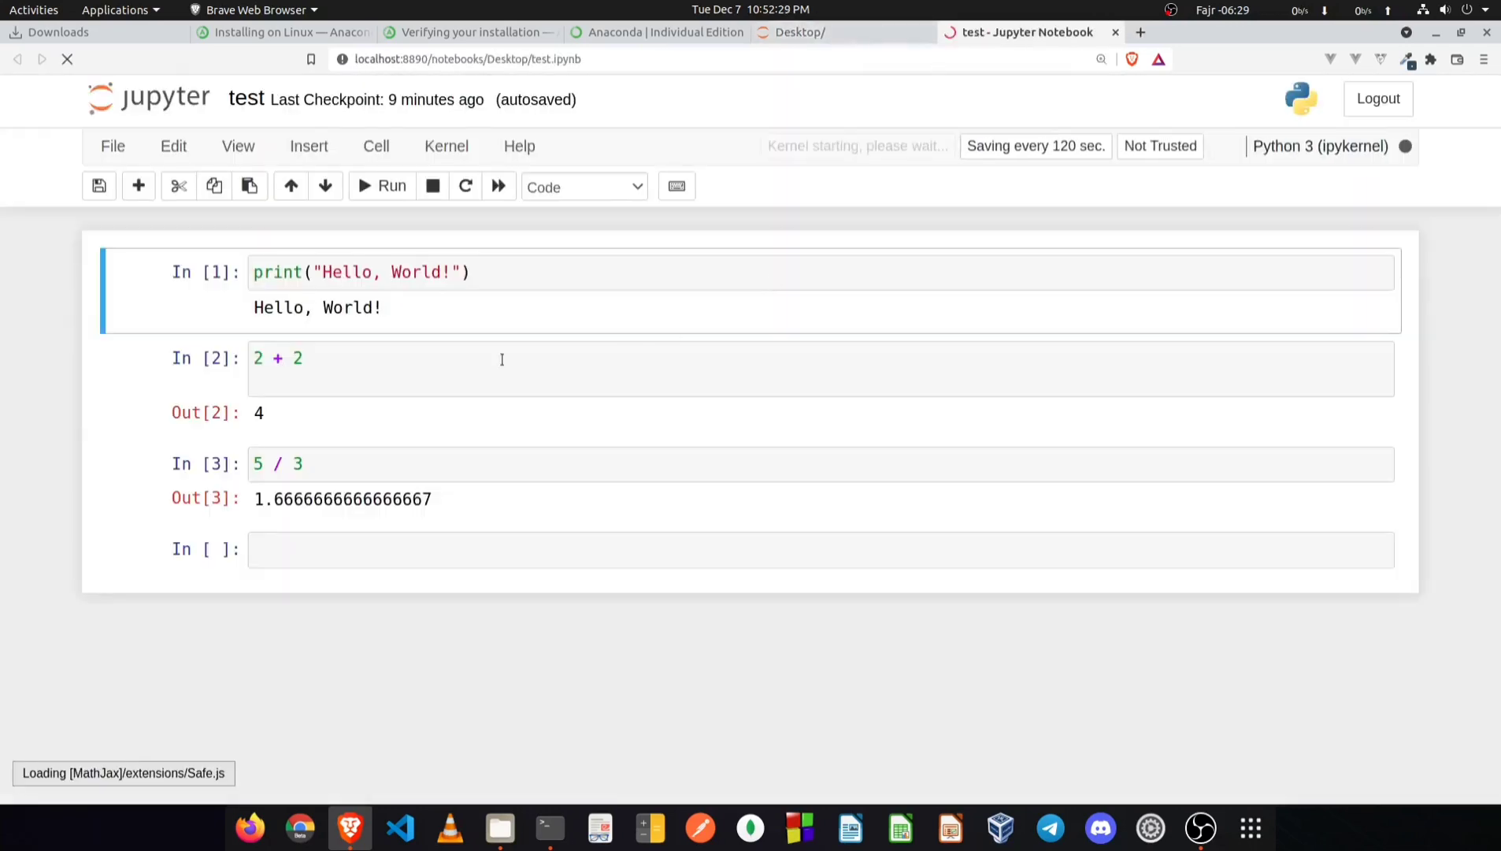
click(281, 547)
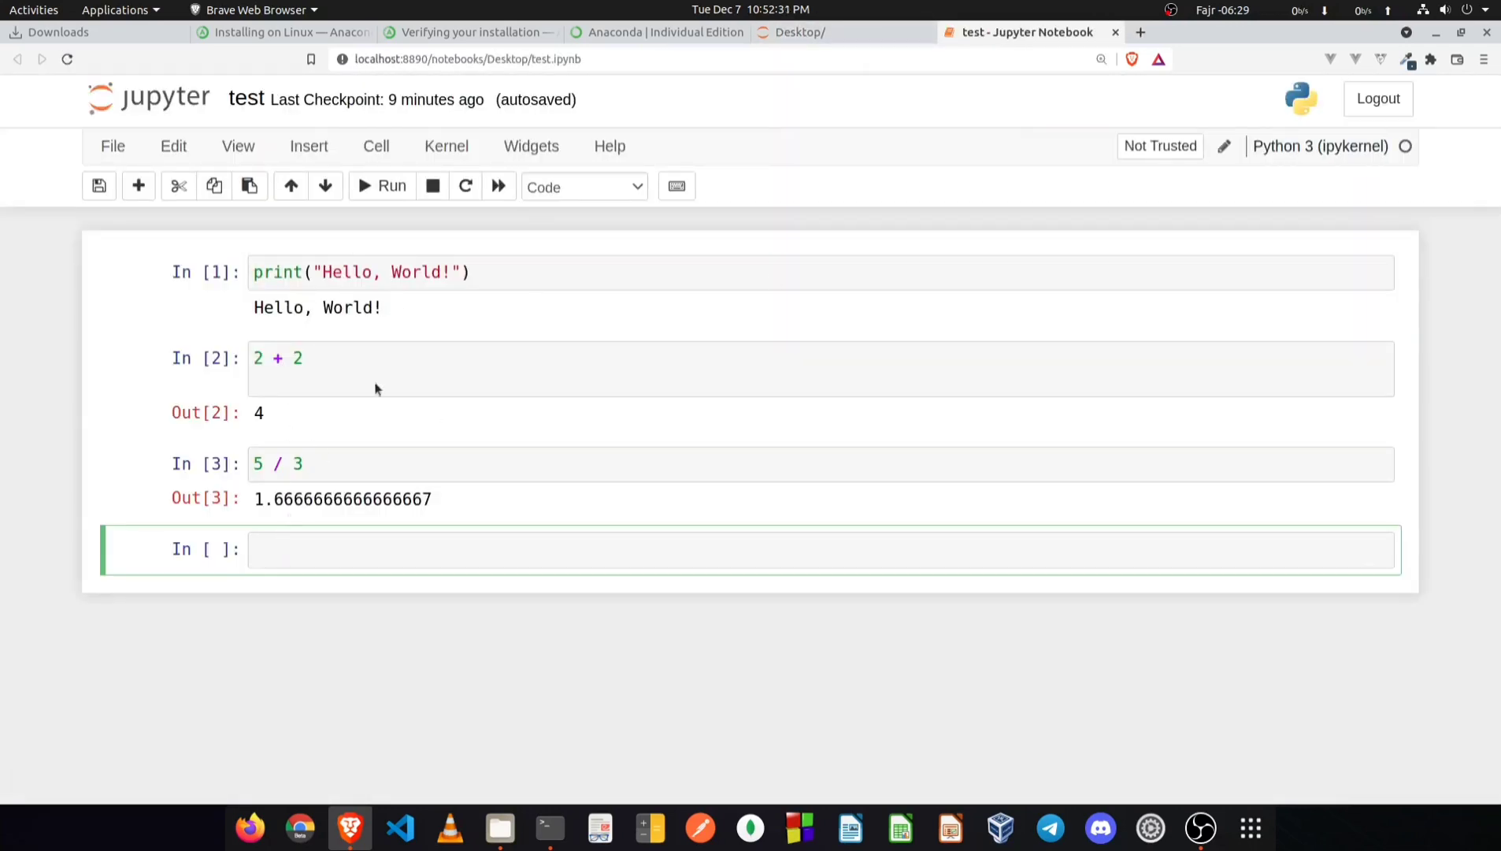
Step: Check the Desktop folder in the file manager and return to the notebook in the browser
click(501, 827)
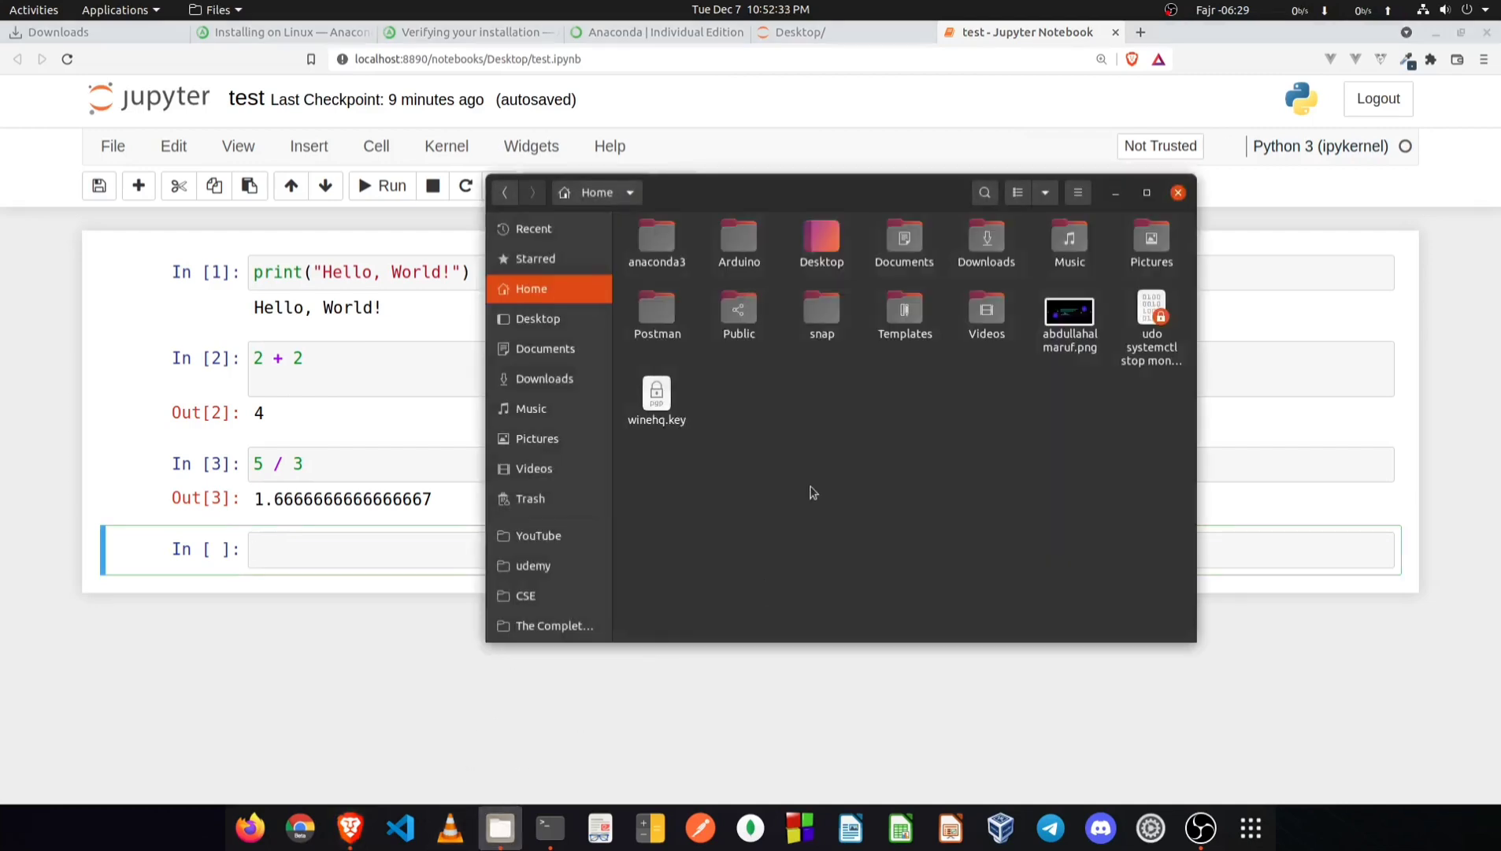
click(544, 318)
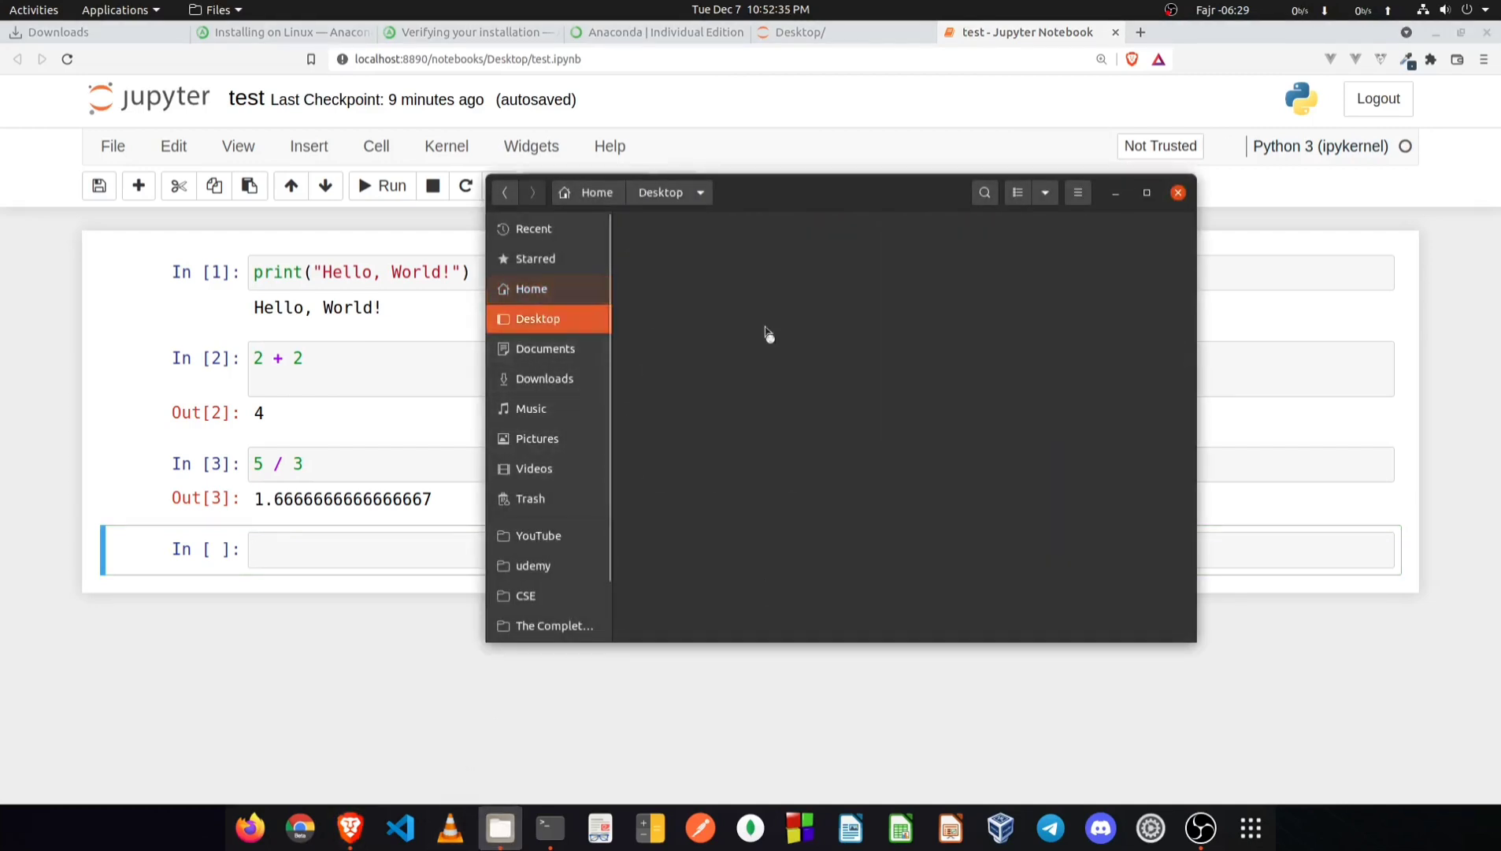
click(902, 346)
key(super+h)
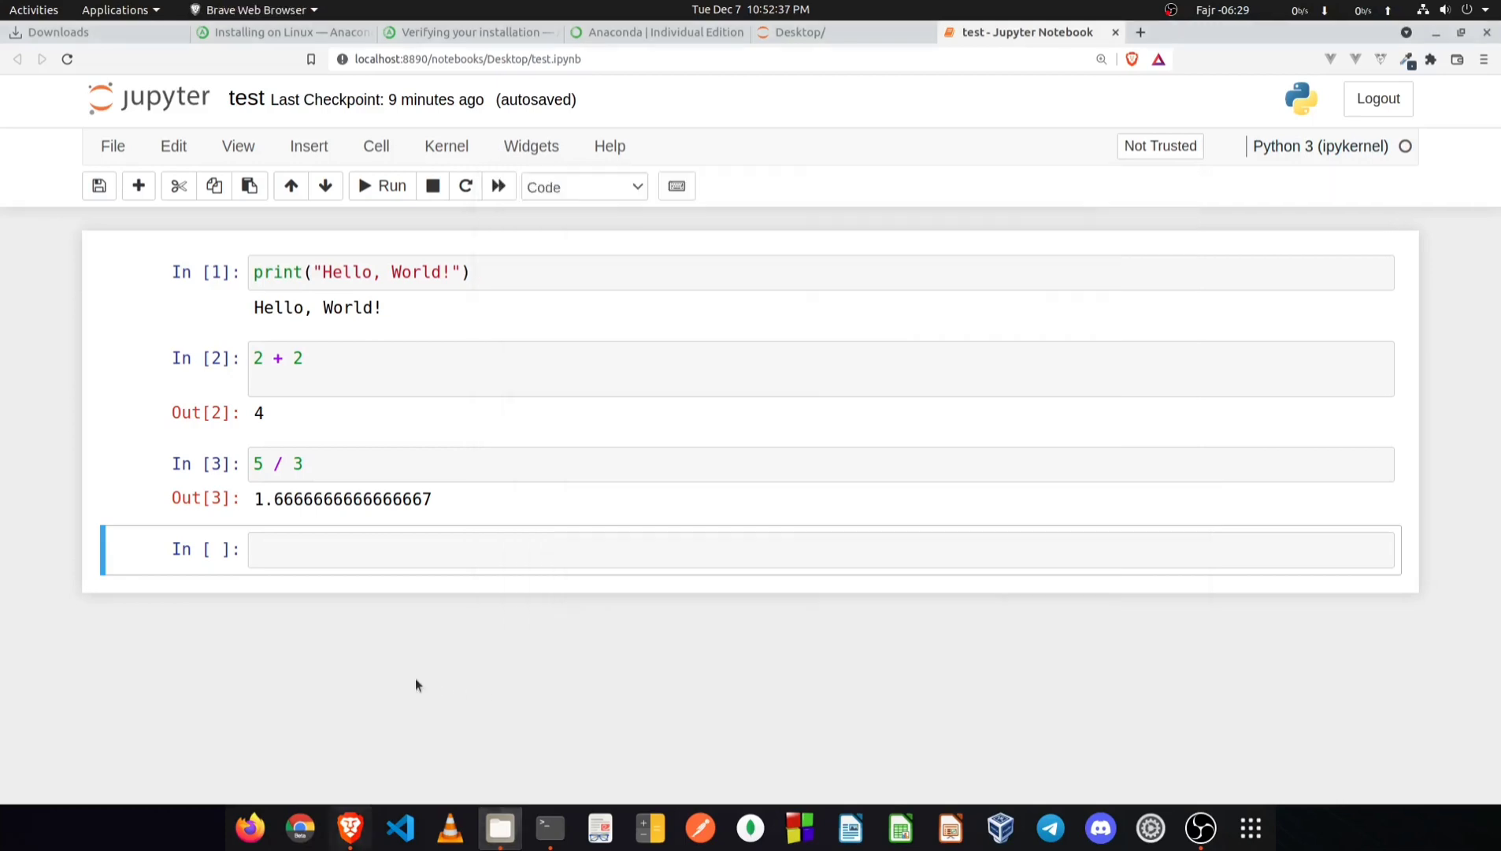
Step: Unmaximize the browser and arrange it side by side with the terminal that runs the Jupyter Notebook server
click(549, 827)
scroll(588, 367, down, 8)
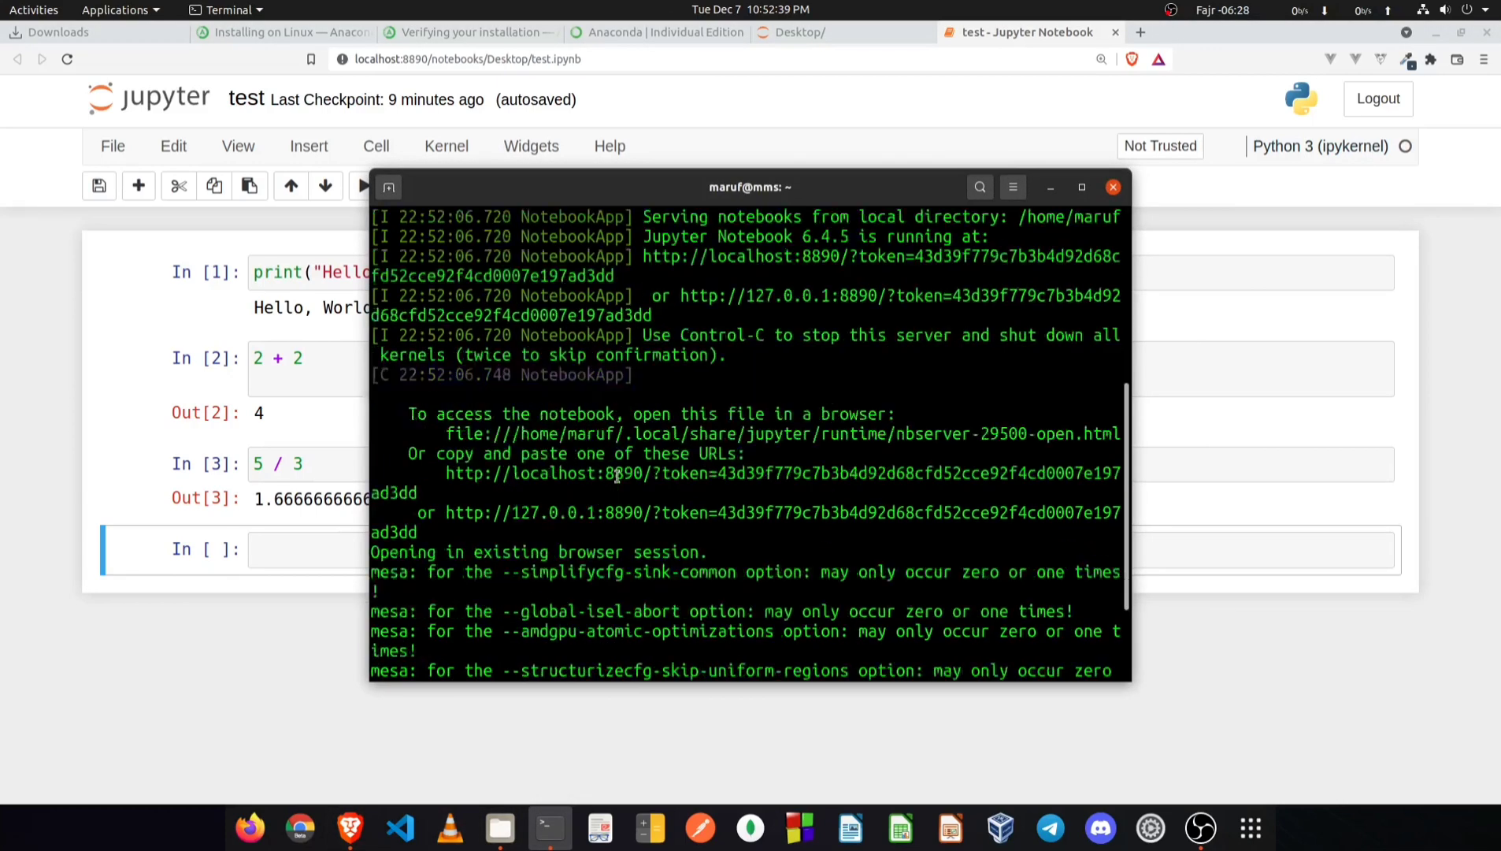
click(281, 545)
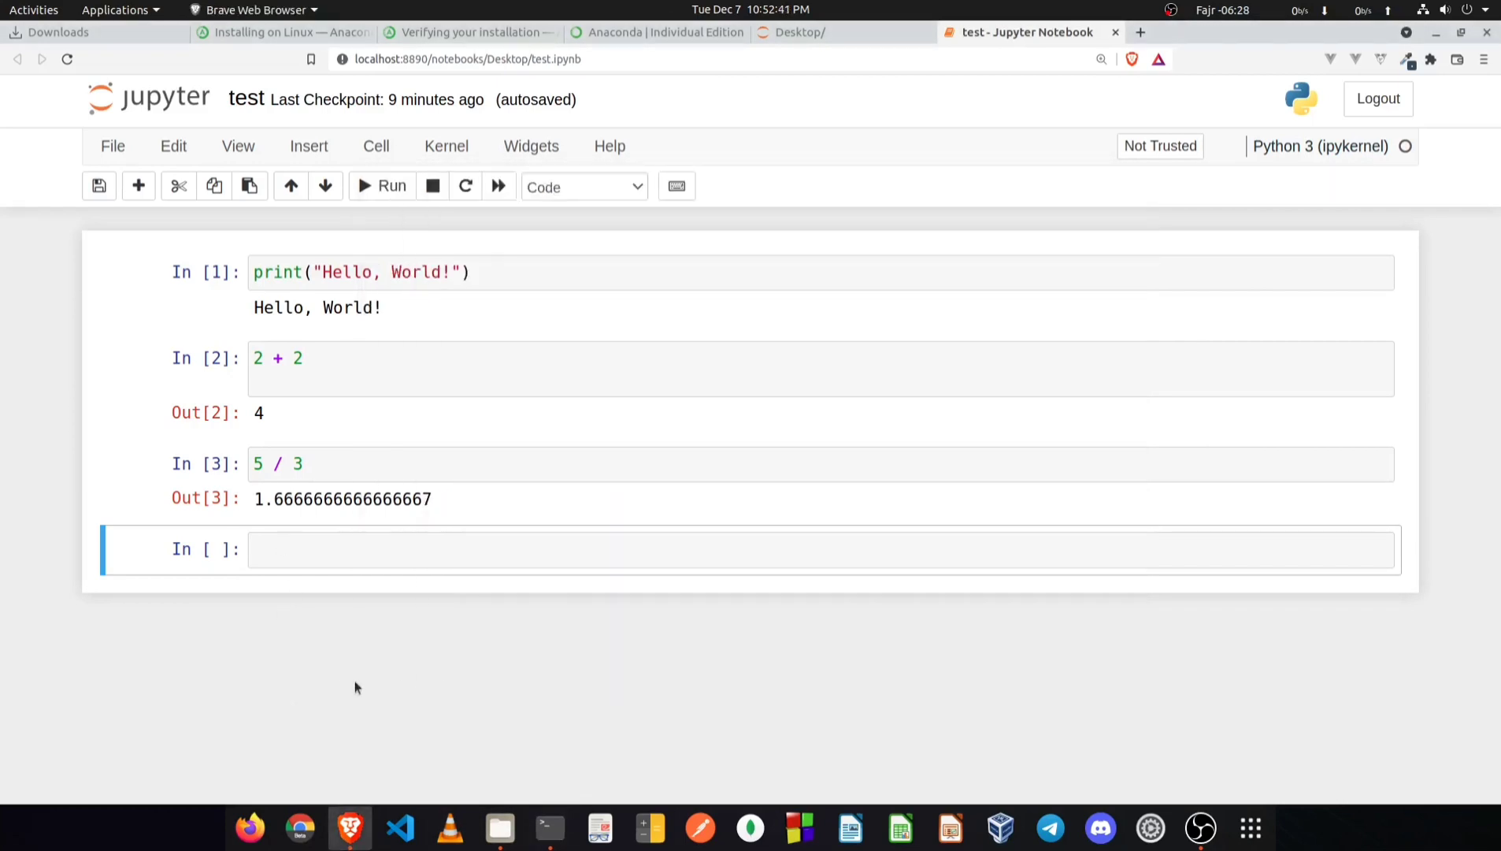
click(550, 827)
click(1462, 32)
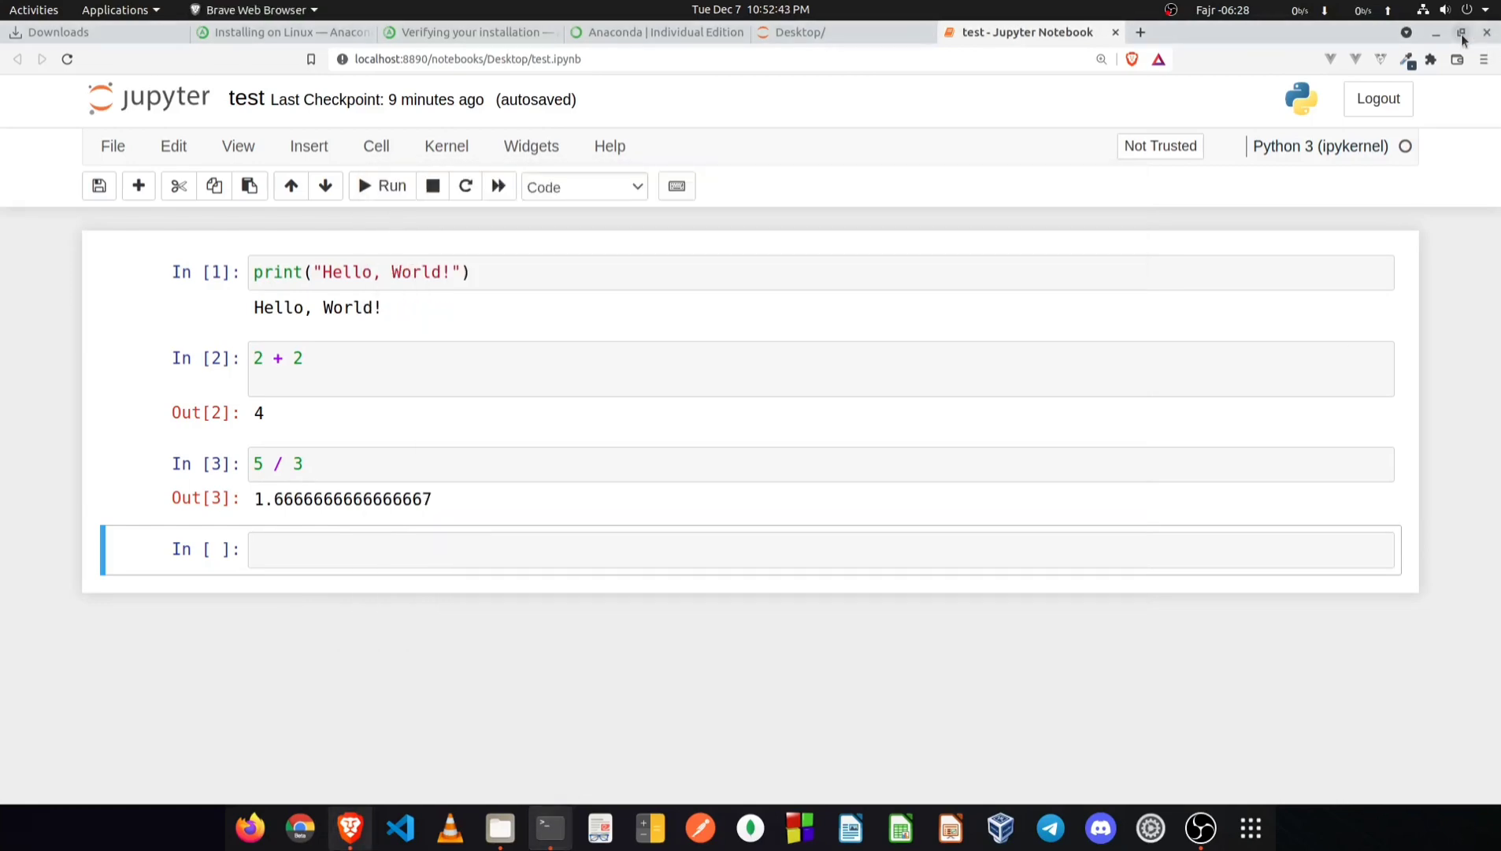
drag(582, 187, 310, 160)
scroll(1099, 555, down, 2)
Step: Enter print("I am from Bangladesh") in the notebook's empty last cell and run it
click(926, 483)
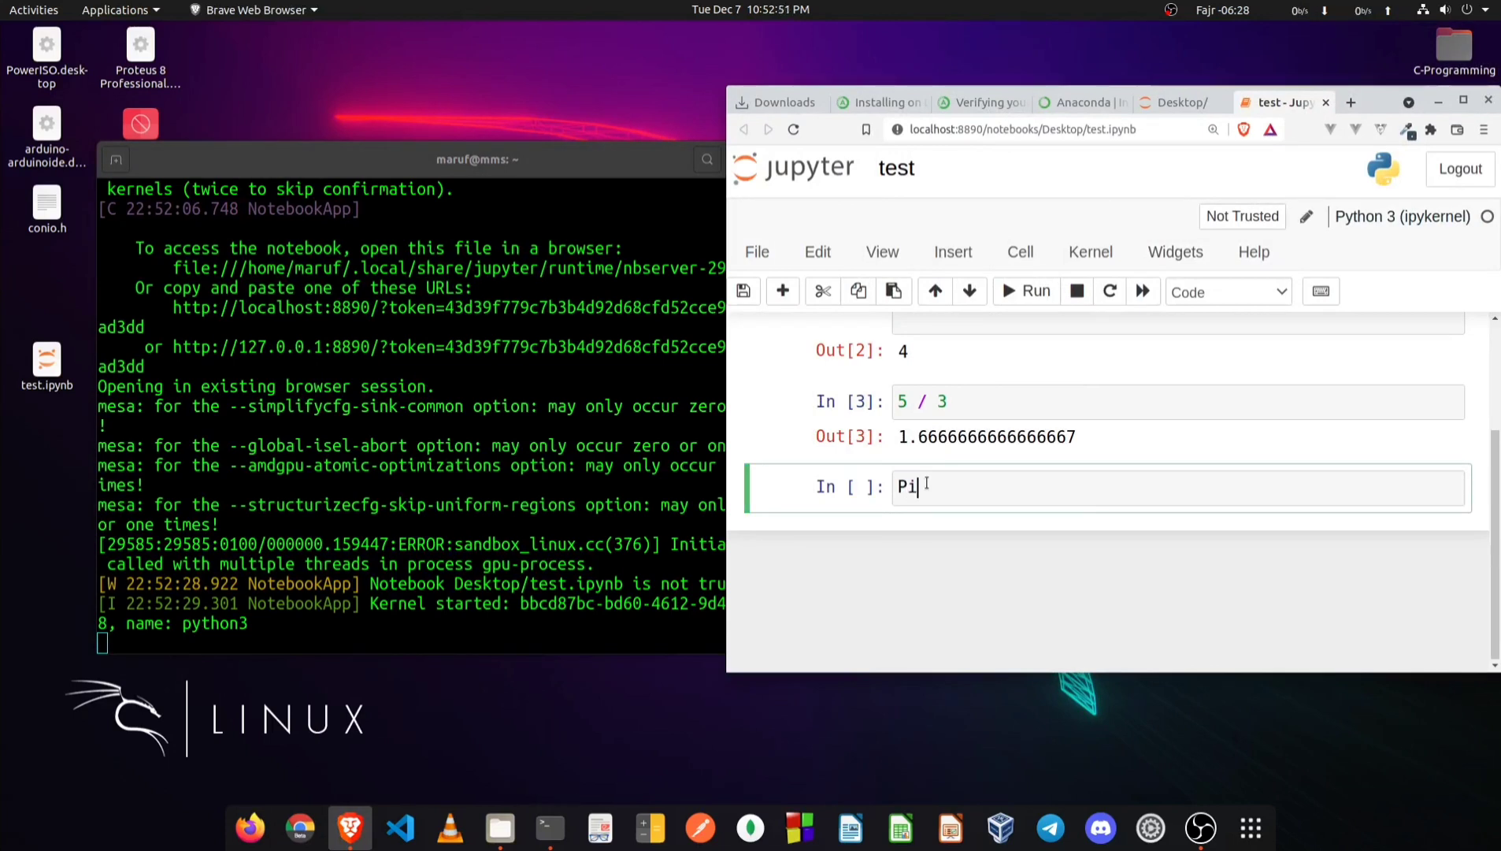
text(por)
key(BackSpace)
key(BackSpace)
text(rint)
text(()
text(")
text(I am f)
text(rom Bangla)
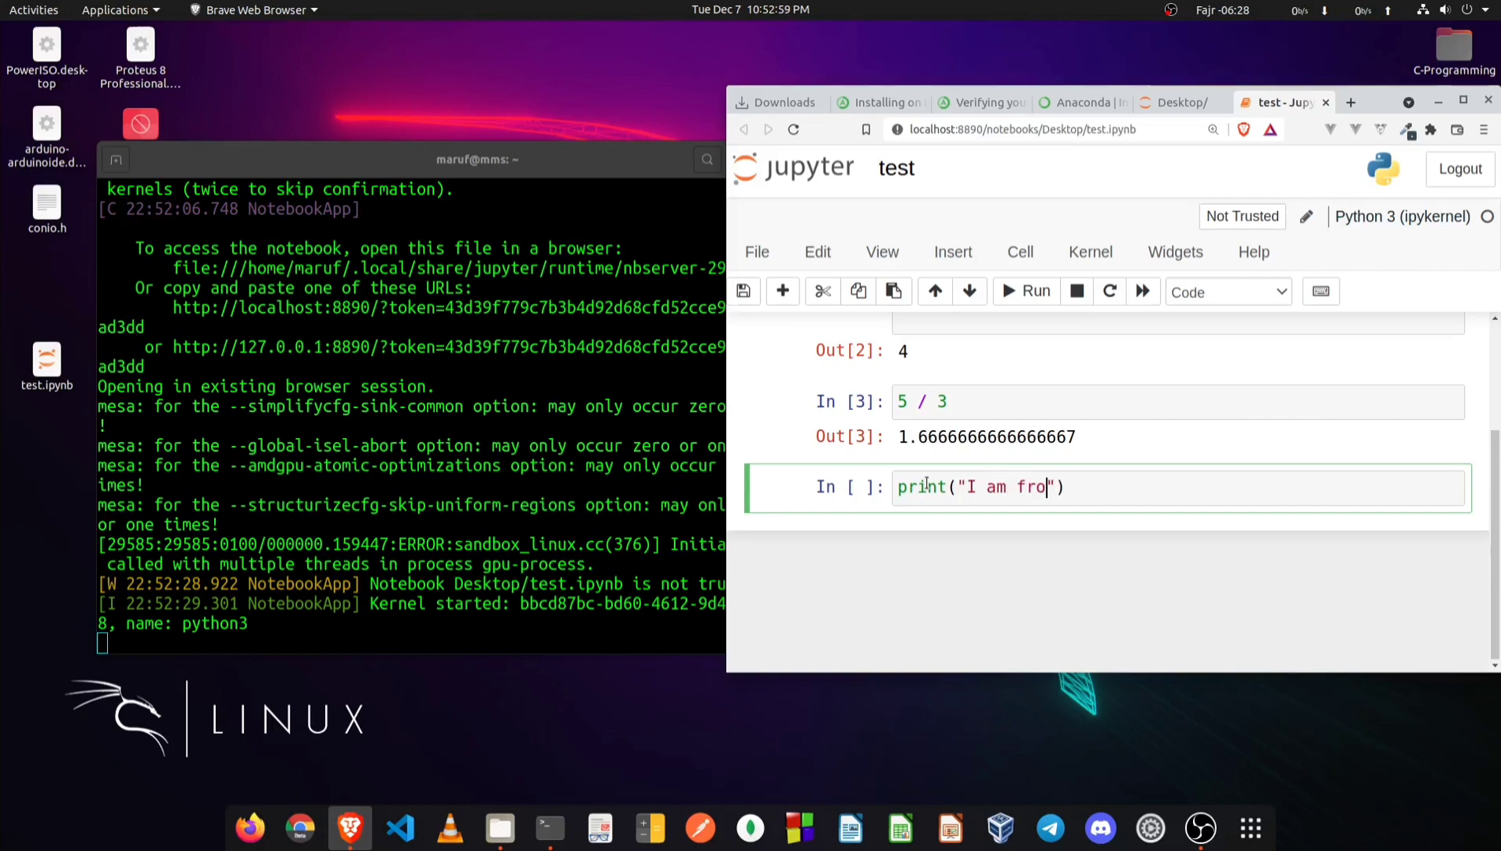
text(desh)
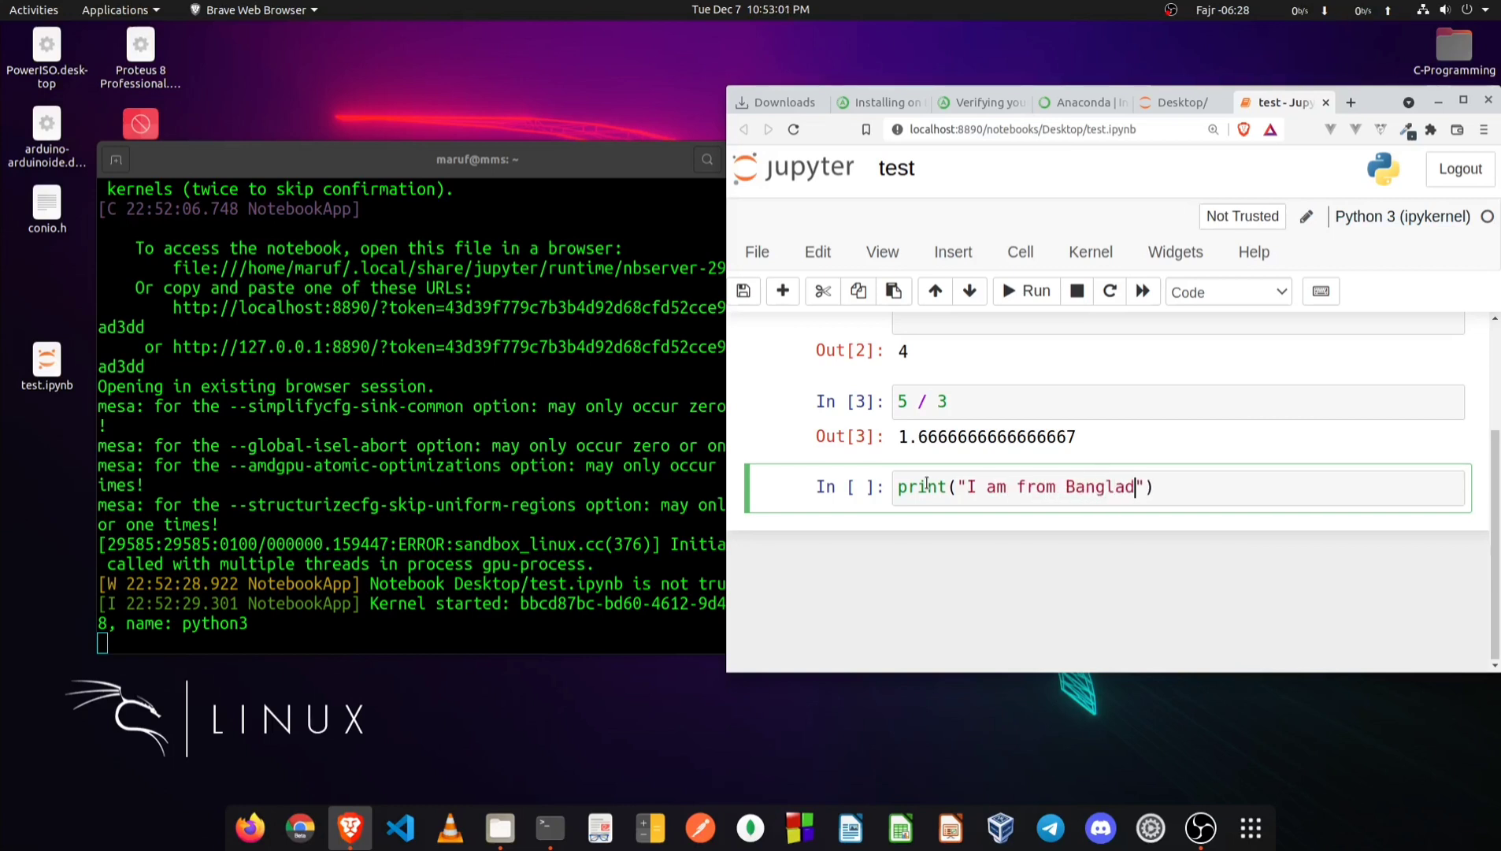
key(Right)
click(1017, 293)
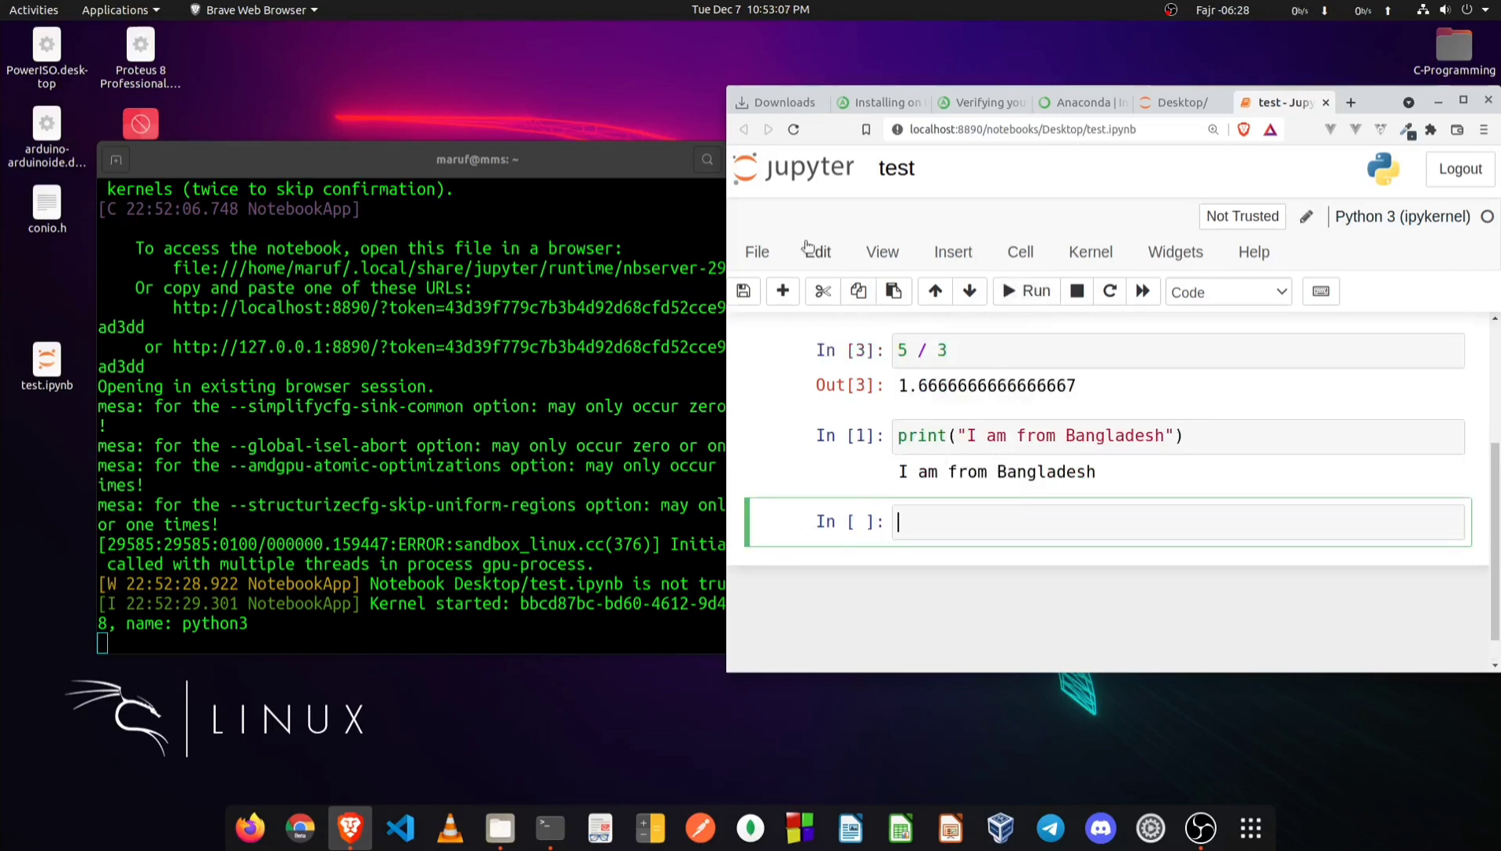
Step: Save the test notebook with a new checkpoint
click(758, 252)
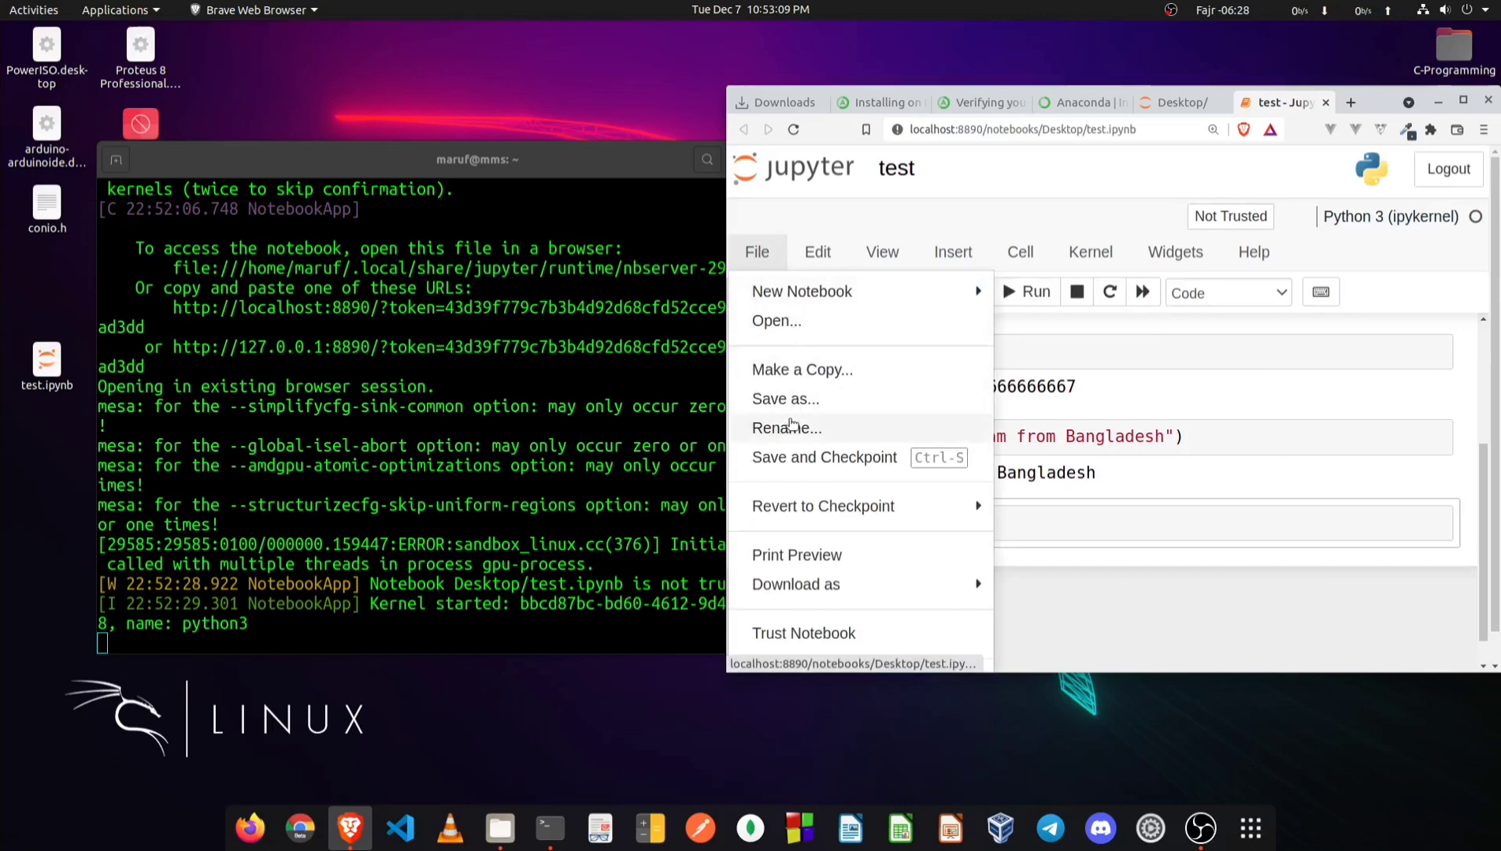
click(1035, 601)
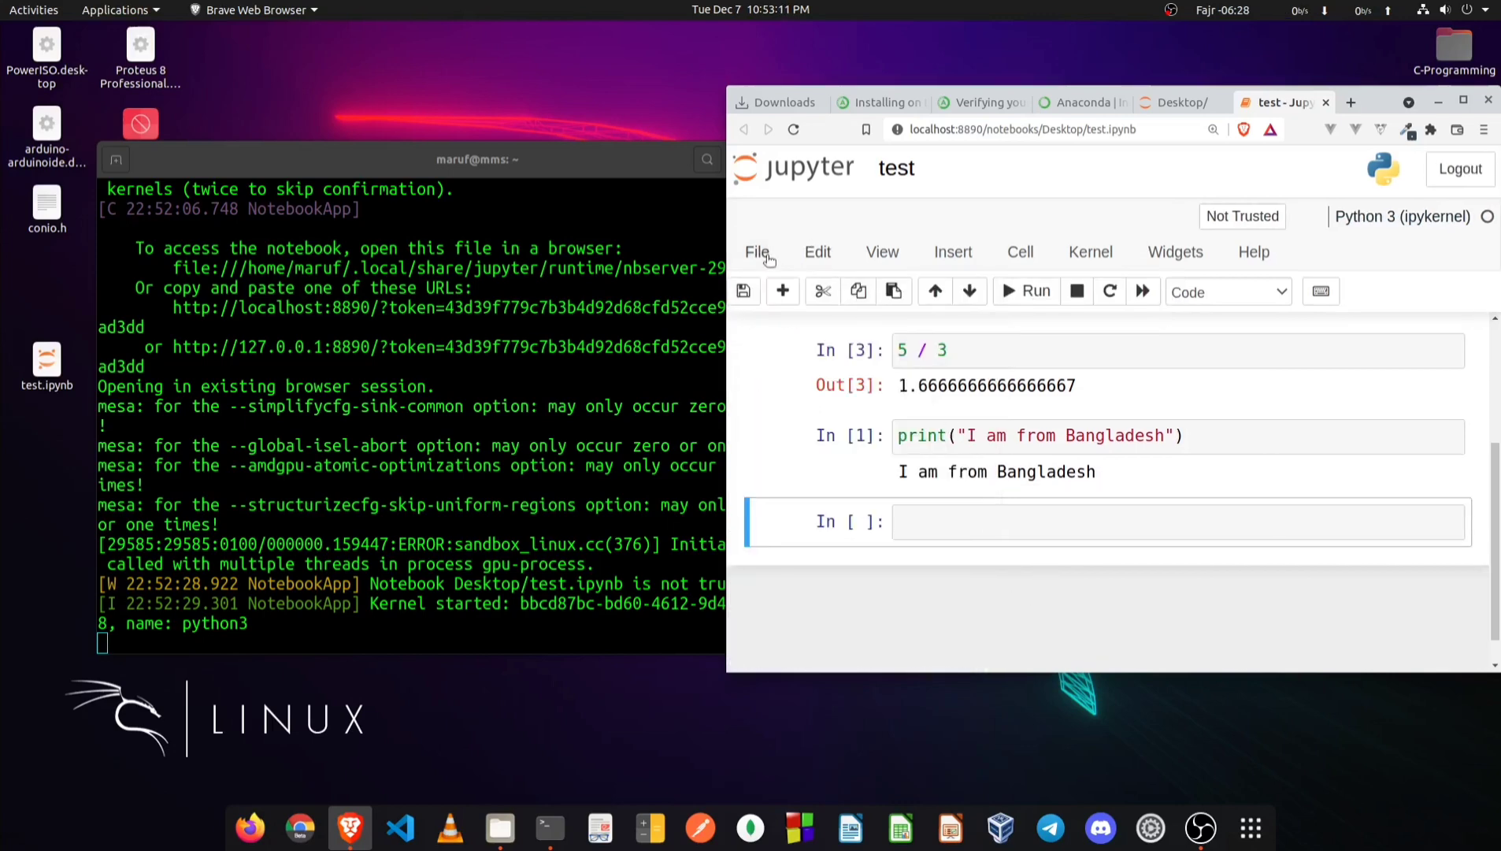
click(745, 294)
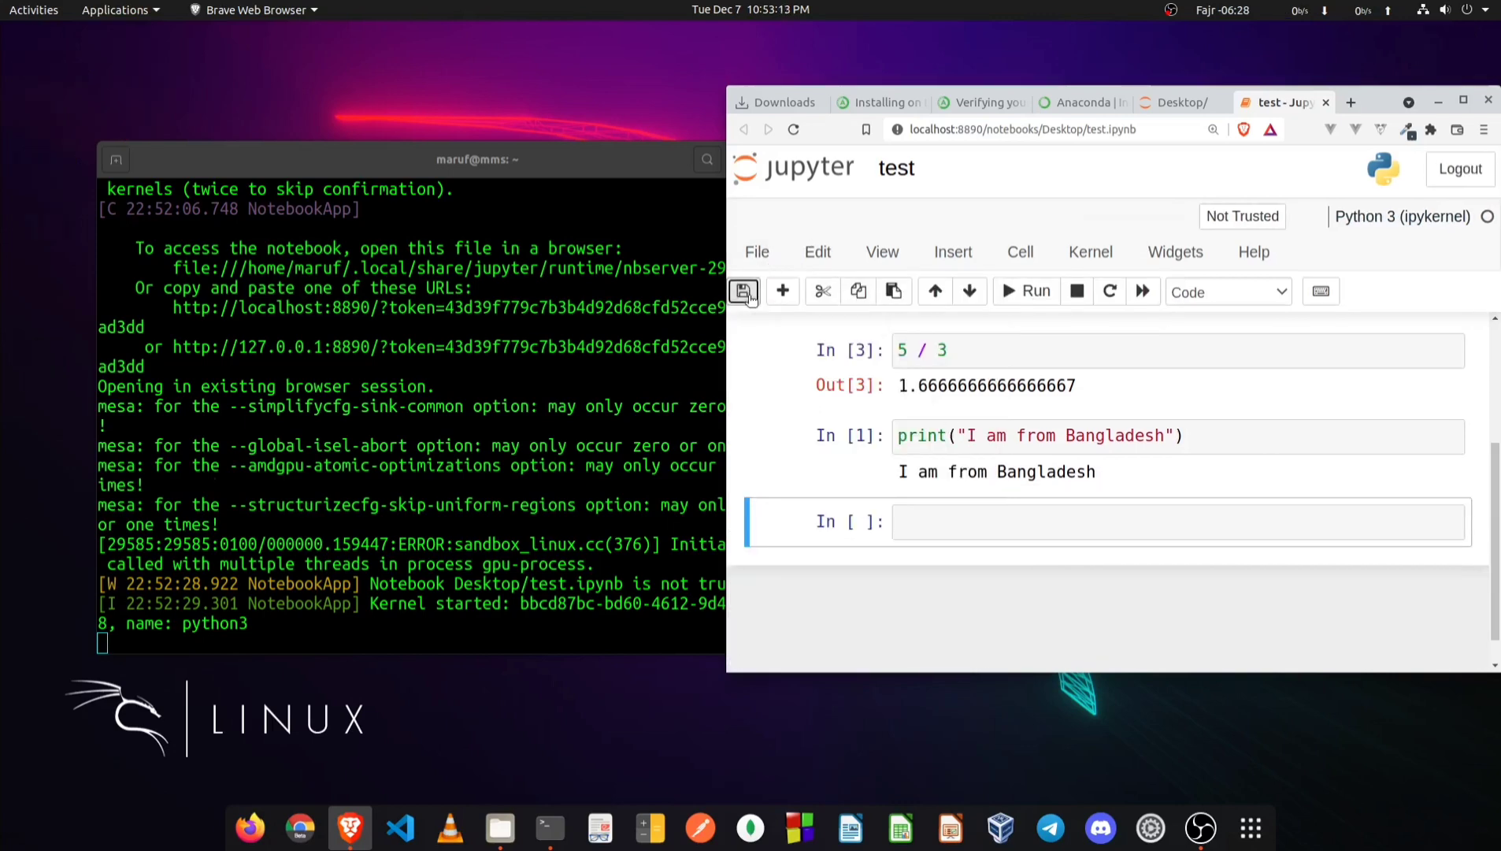
Step: Examine the newest save entries for test.ipynb in the terminal's Jupyter Notebook server log
click(416, 458)
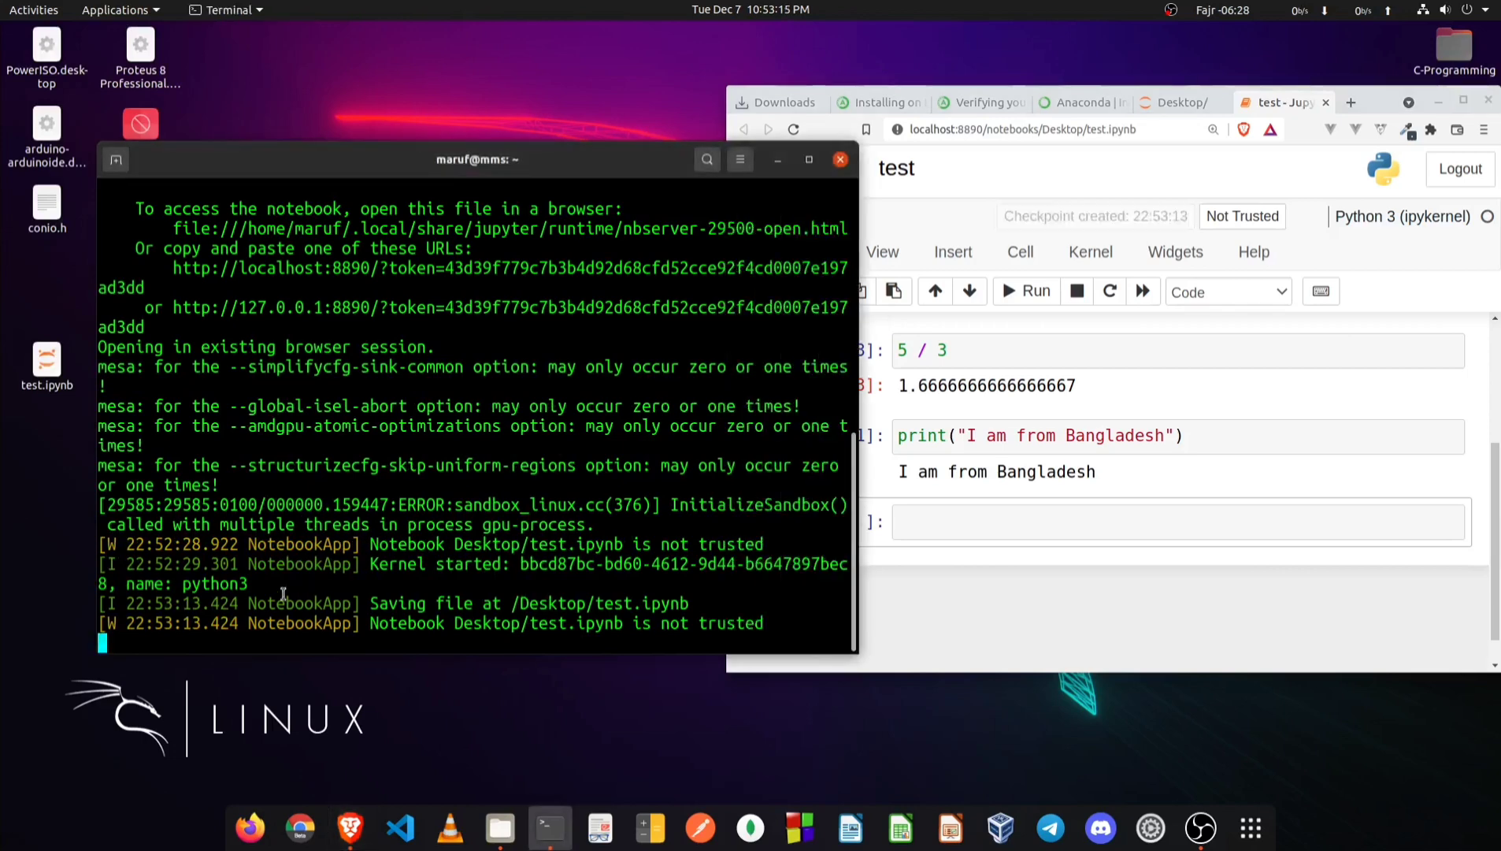
drag(369, 606, 517, 608)
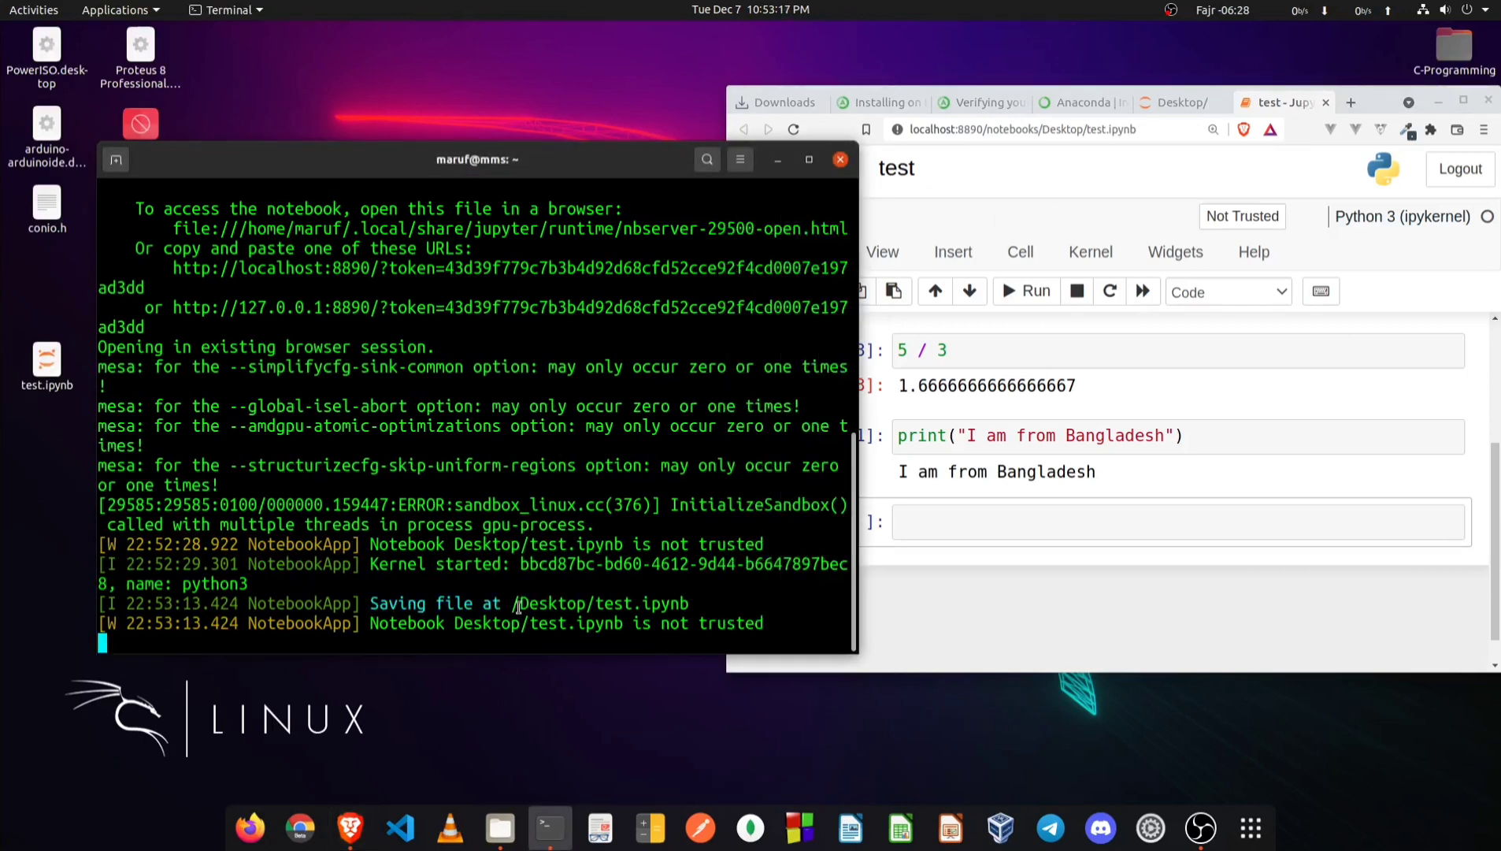
drag(659, 606, 691, 606)
Step: Maximize the browser, close the test notebook and Jupyter file list tabs, and switch to the terminal
click(1096, 551)
drag(1378, 102, 1171, 98)
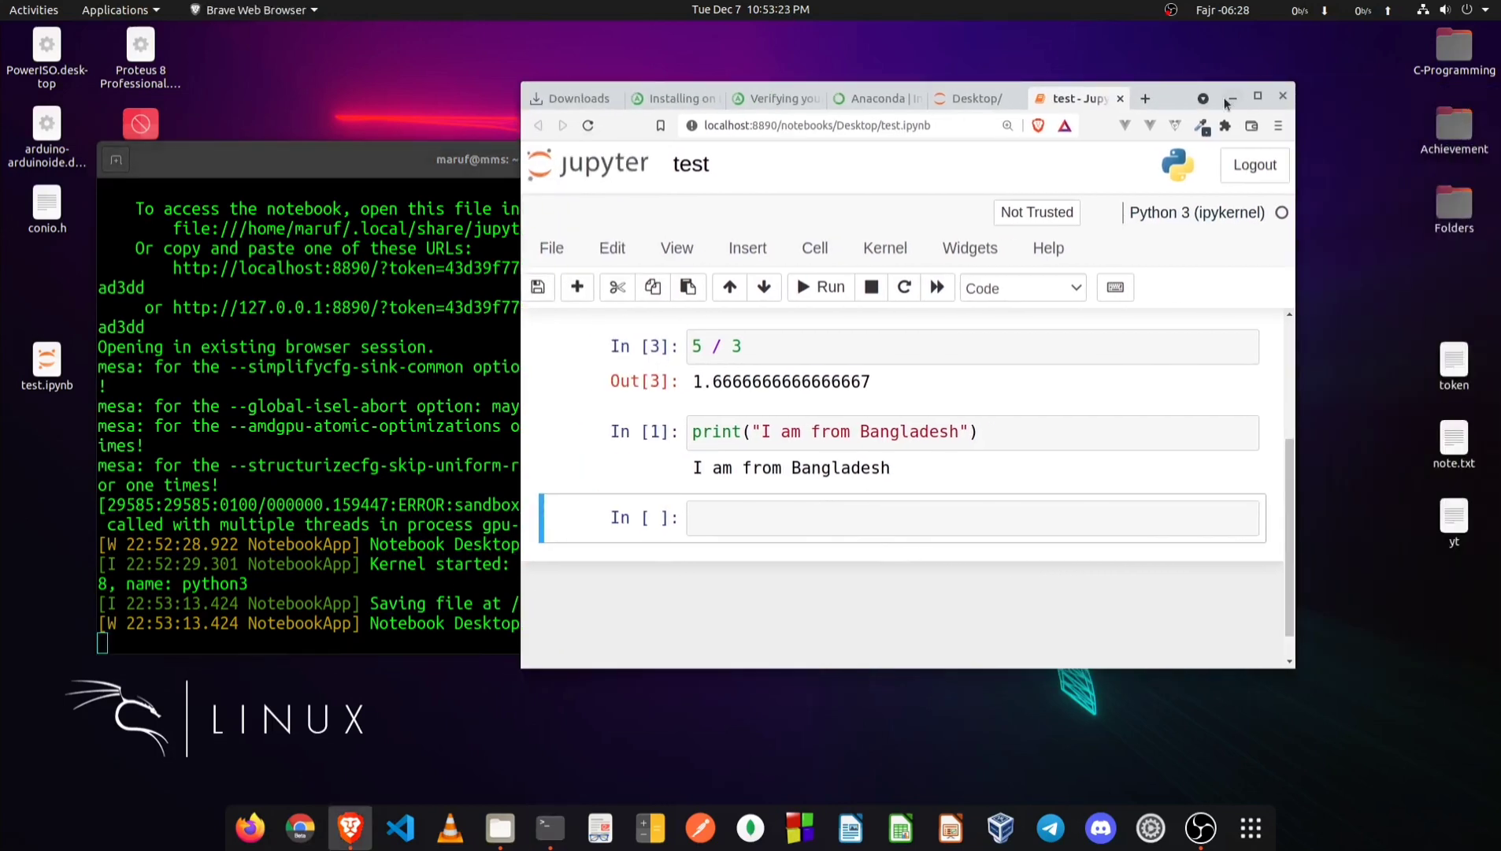
click(1255, 96)
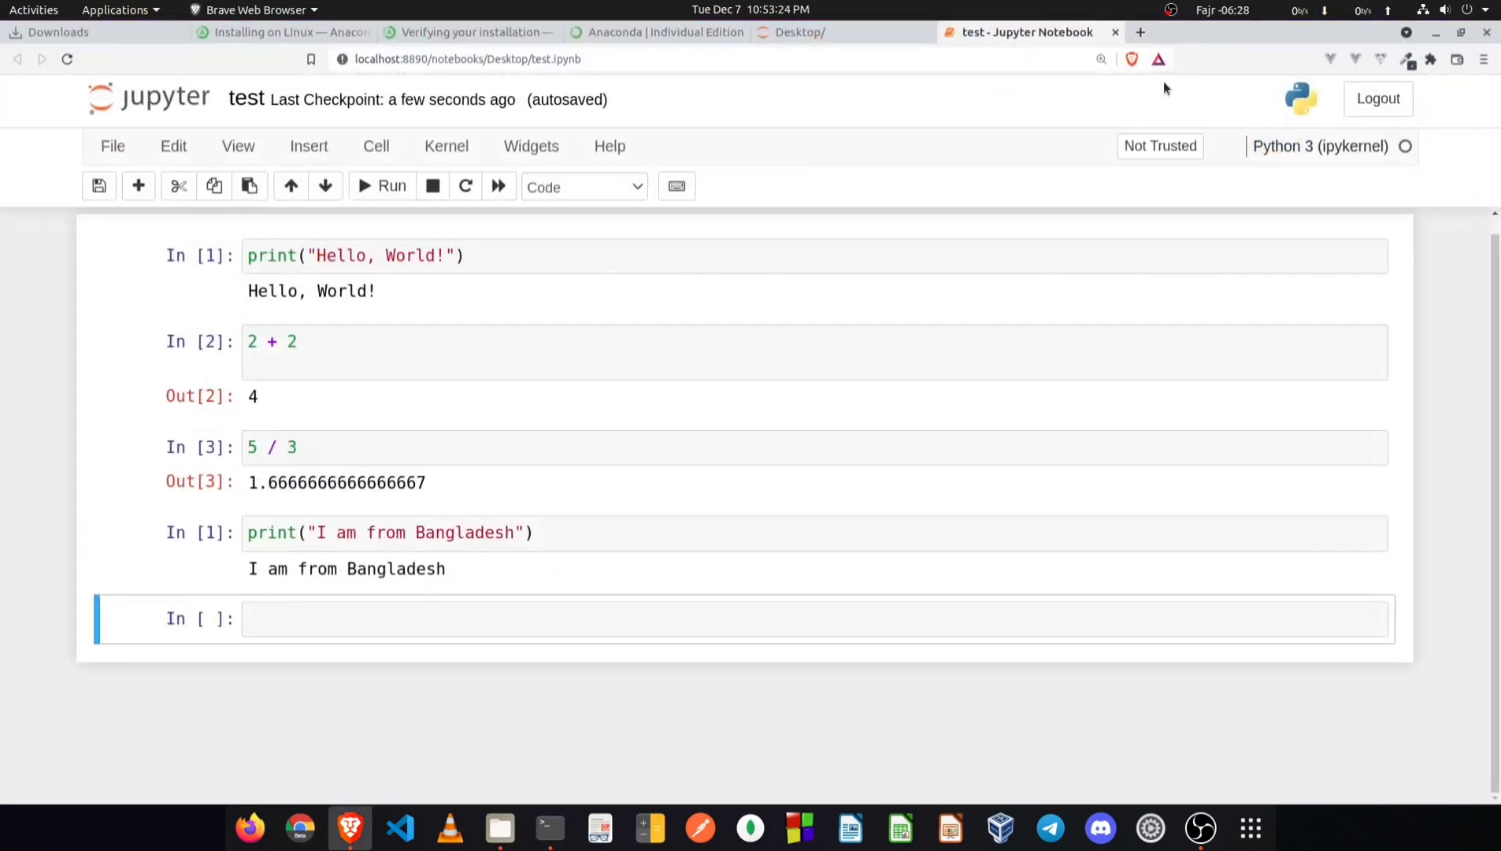
click(1112, 34)
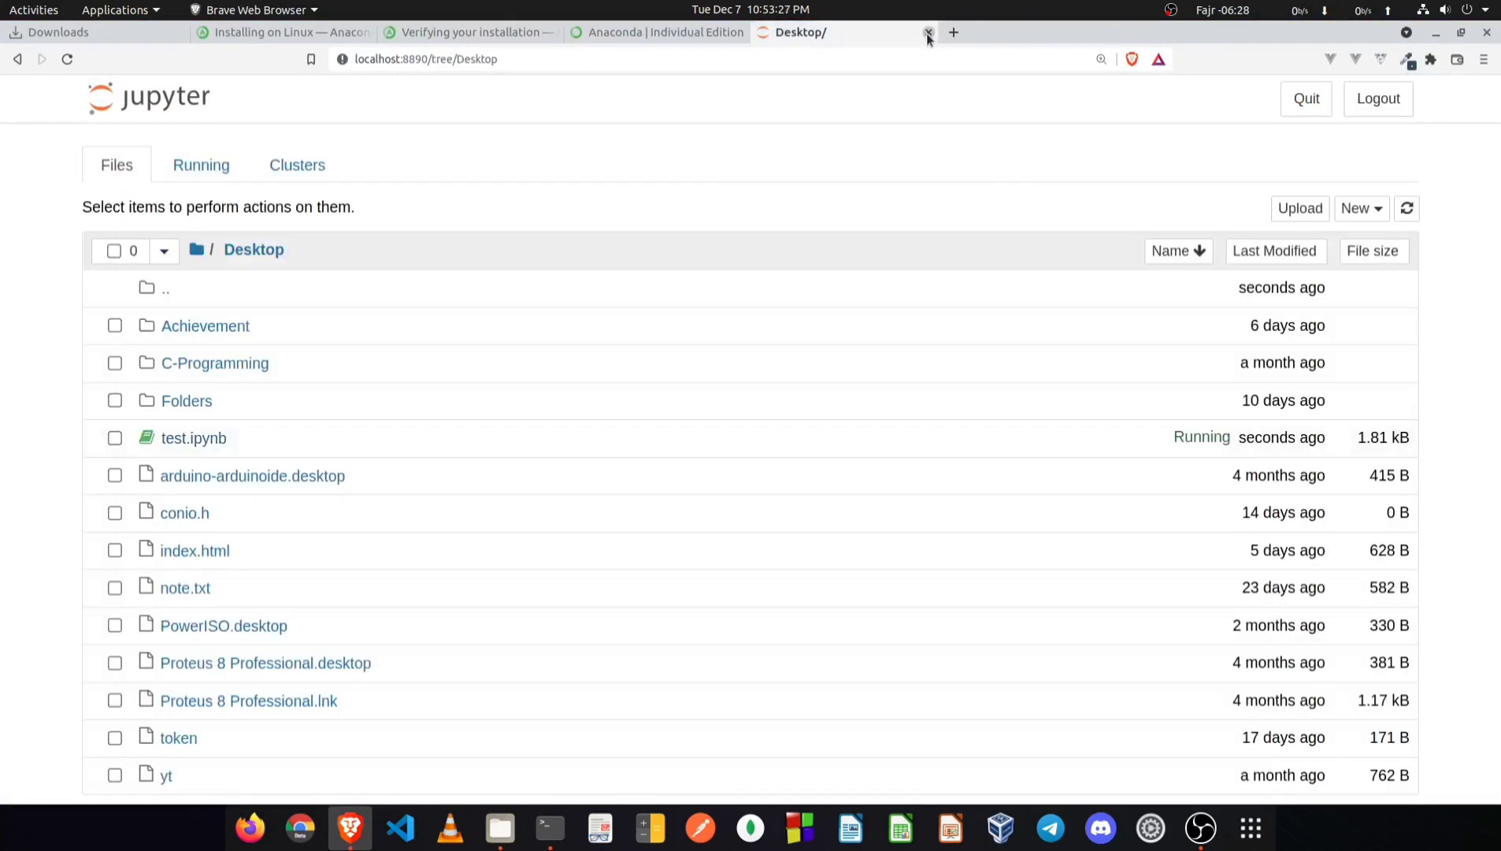
click(928, 33)
click(549, 828)
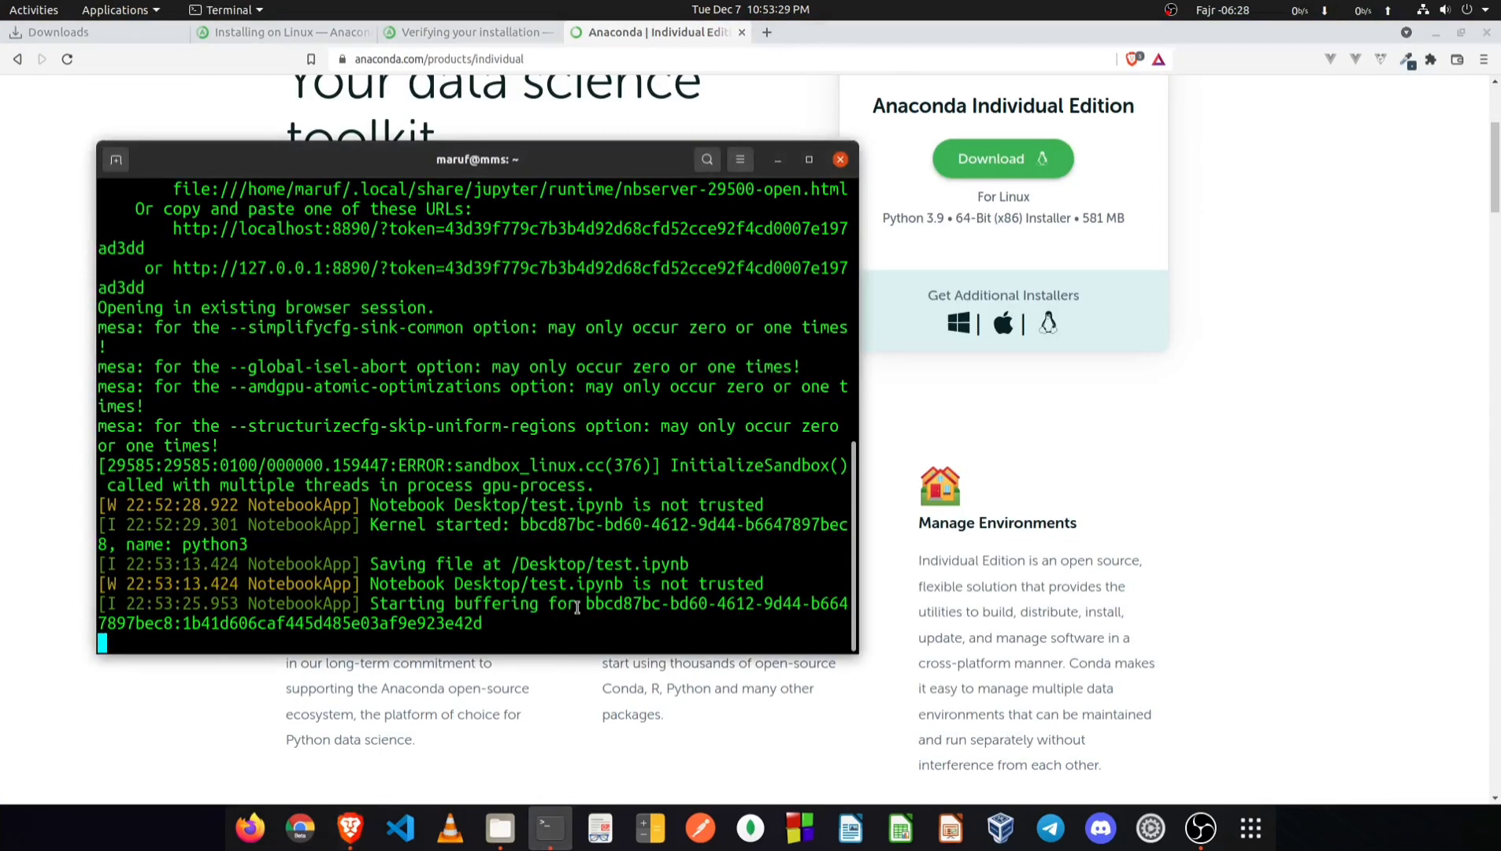
Step: Try to shut down the running Jupyter Notebook server by interrupting it and answering y
key(ctrl+c)
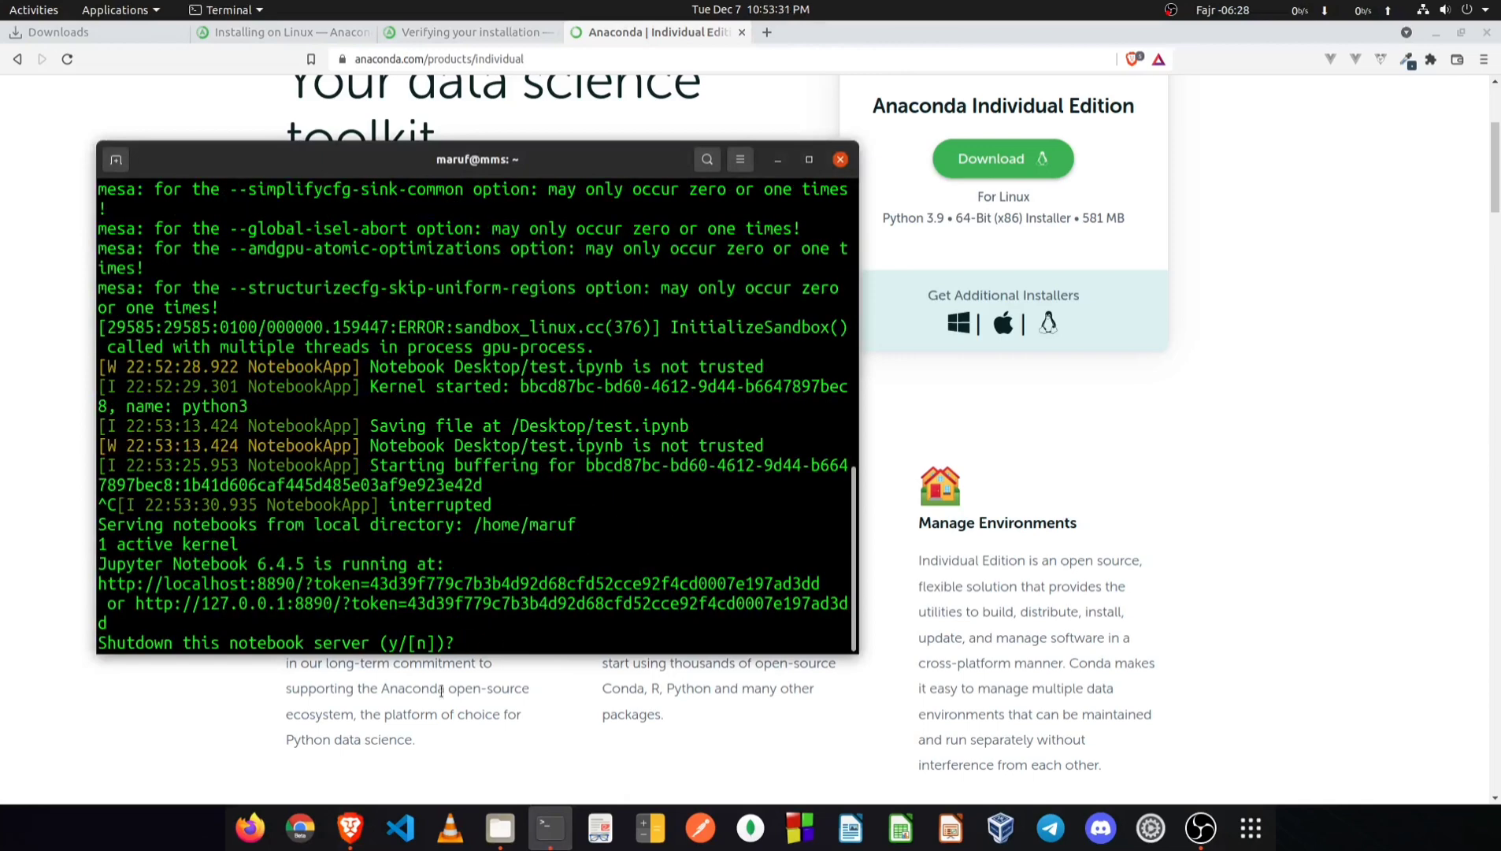
drag(97, 650, 144, 634)
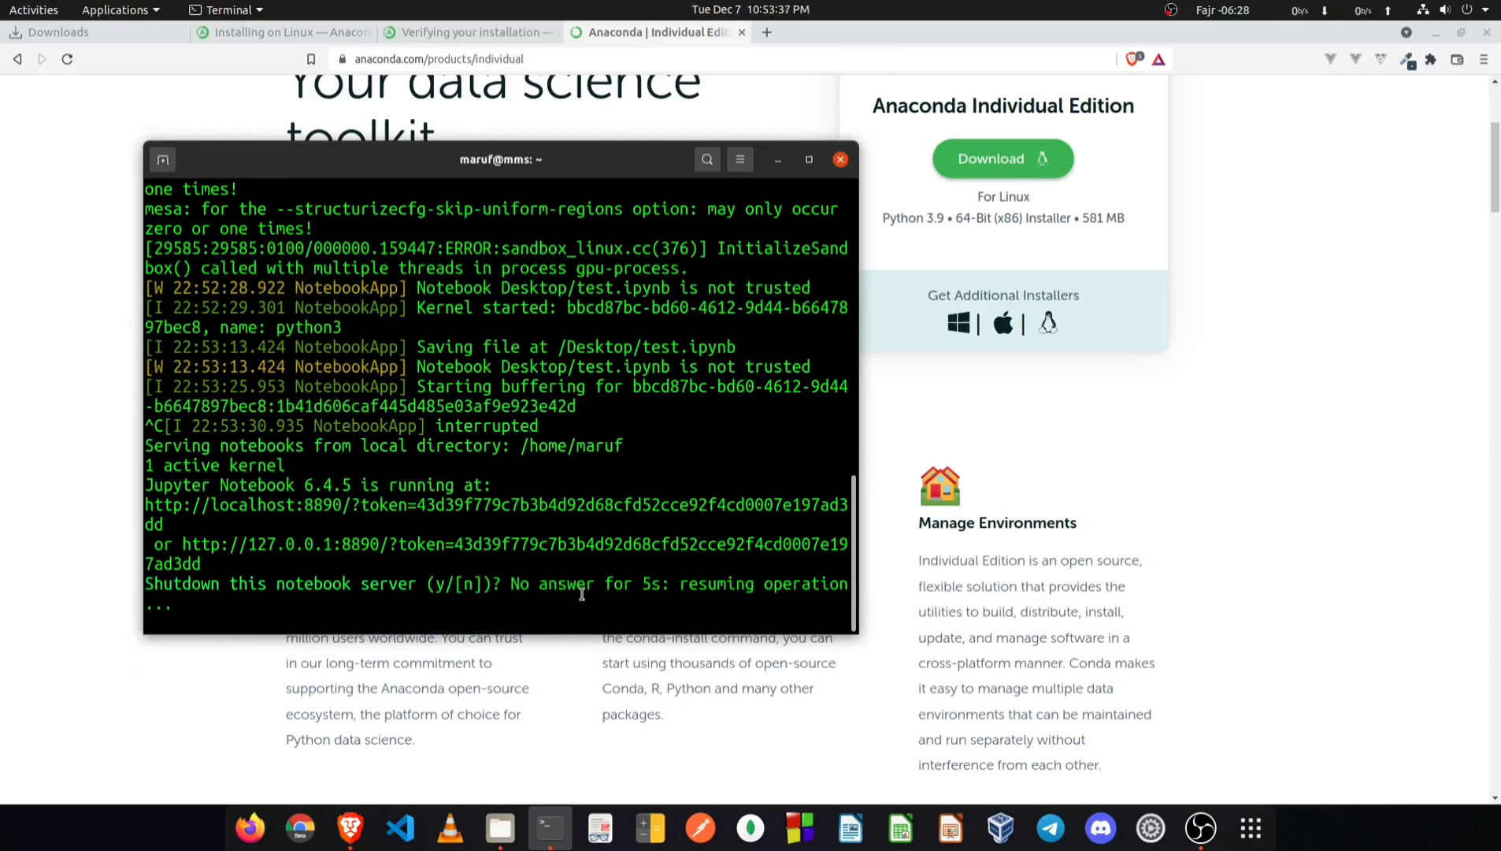
text(y)
key(Return)
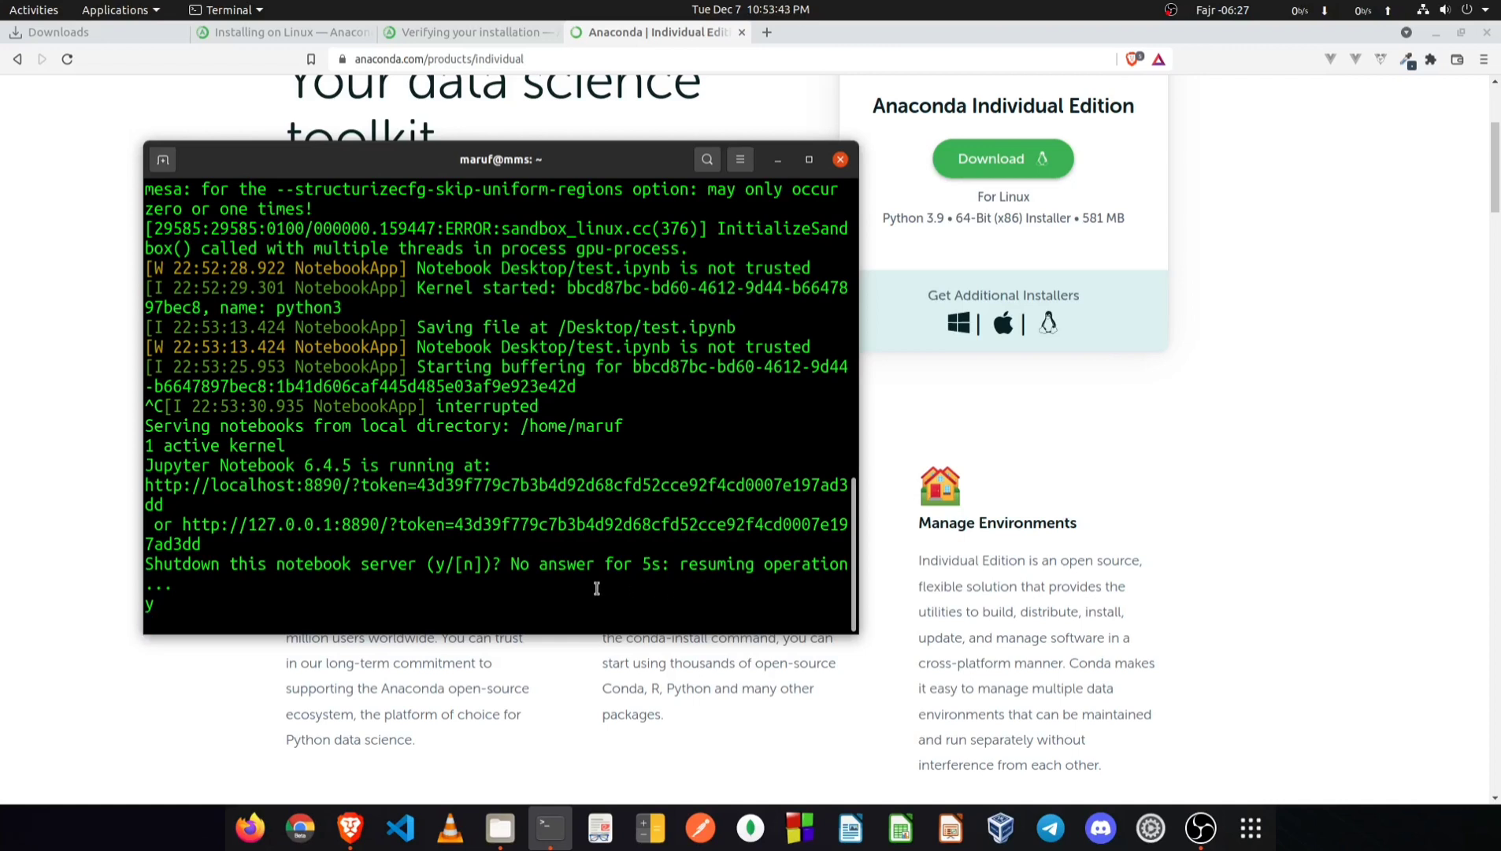
key(Return)
text(y)
key(Return)
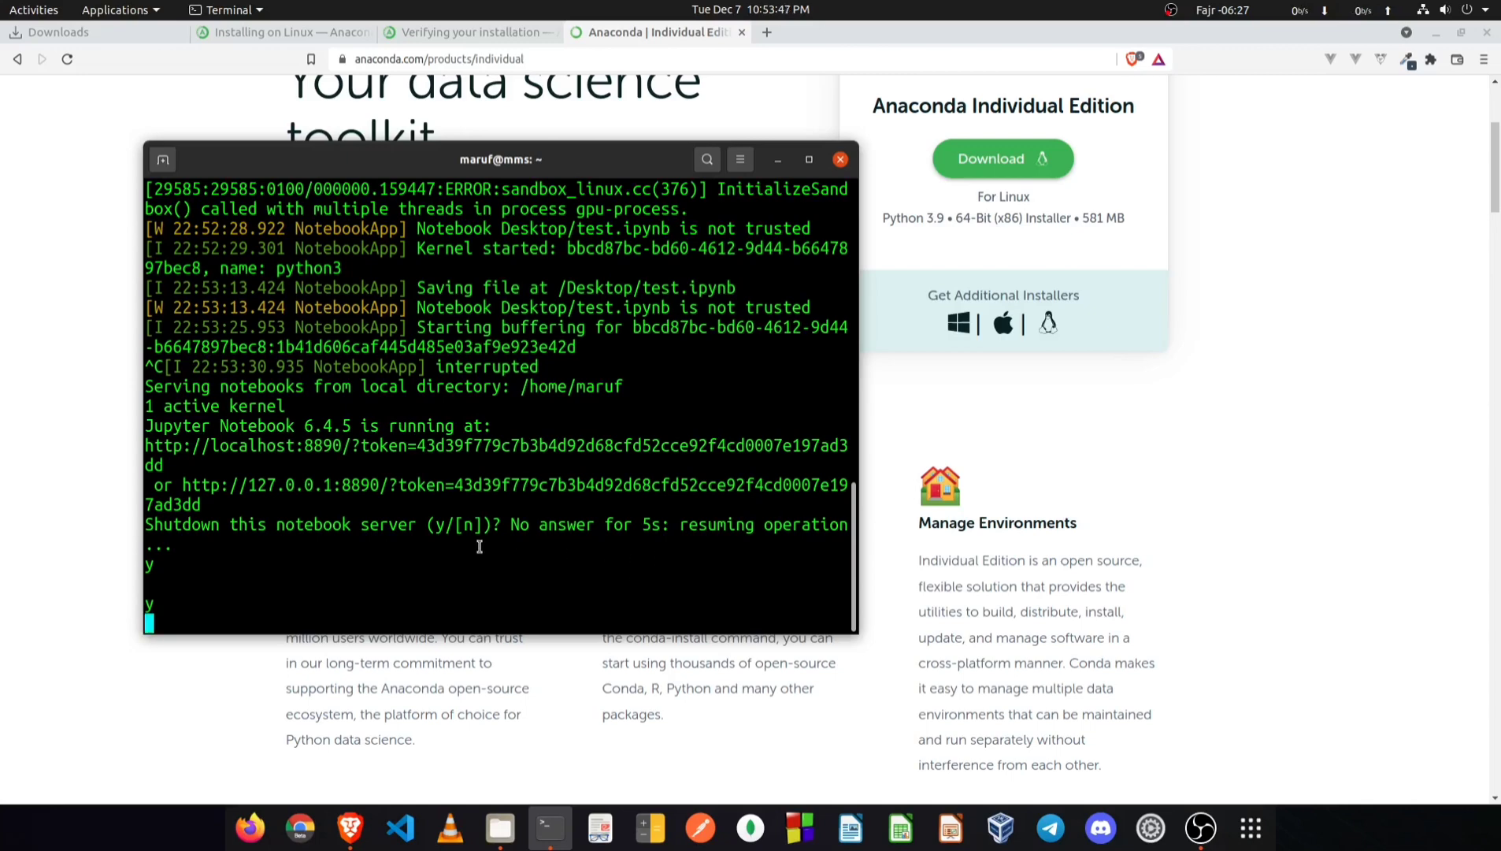
Step: Interrupt the Jupyter Notebook server again and confirm its shutdown with y
key(ctrl+c)
text(y)
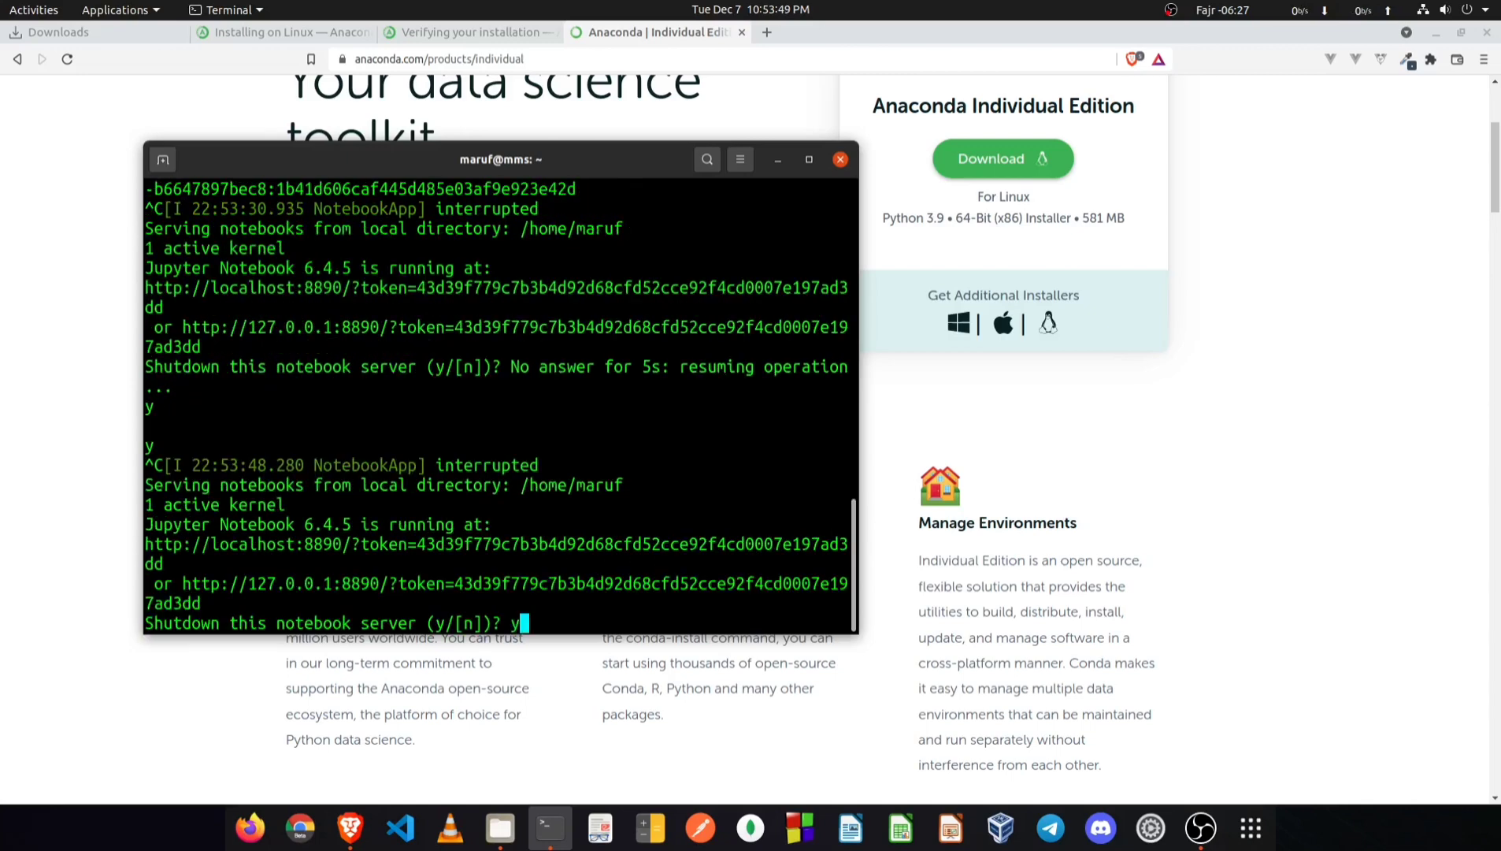
key(Return)
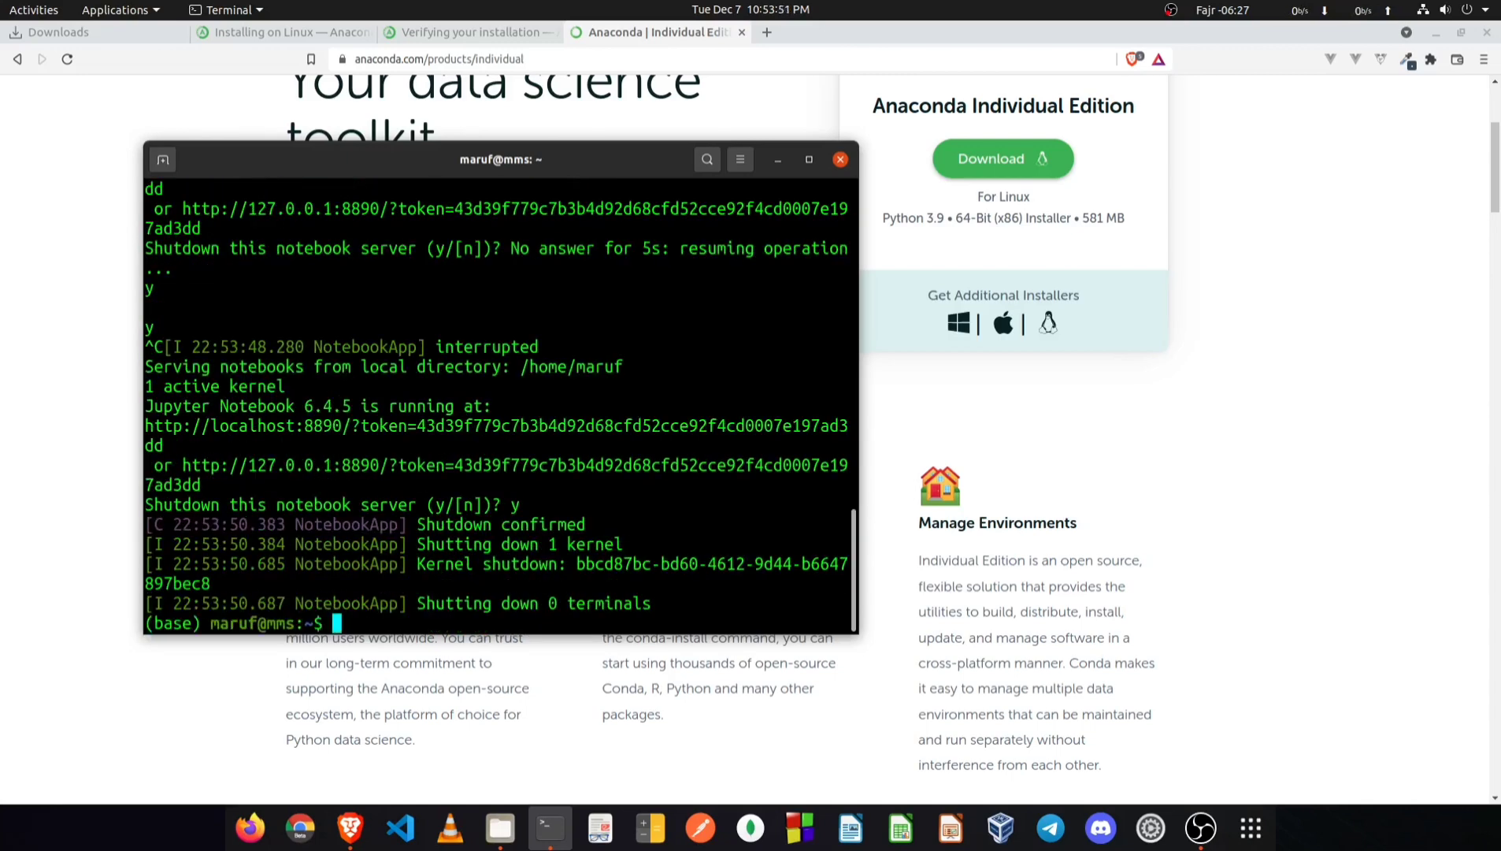